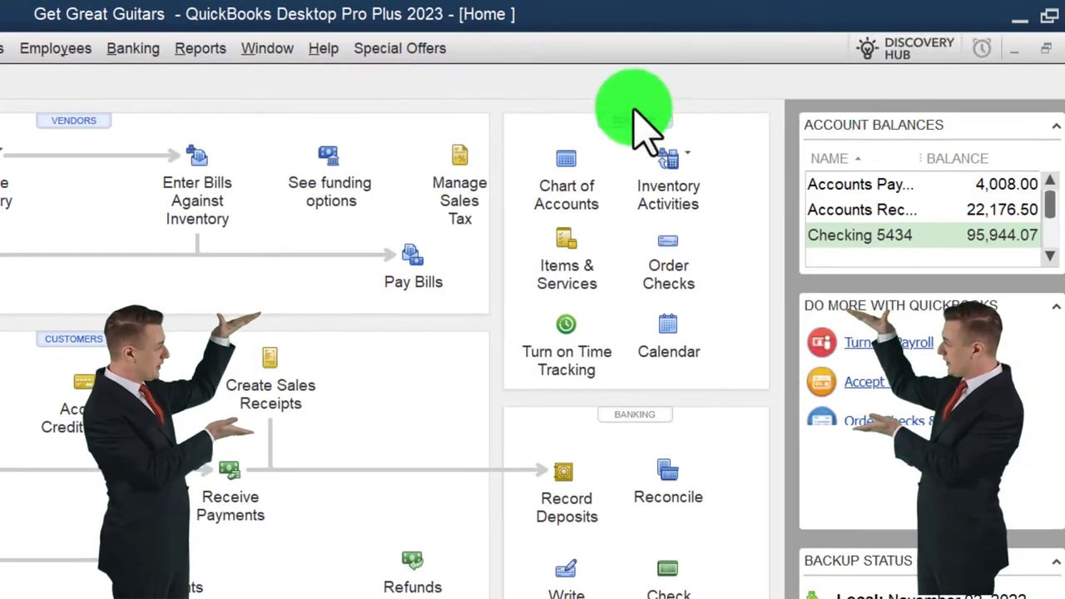
pyautogui.click(119, 48)
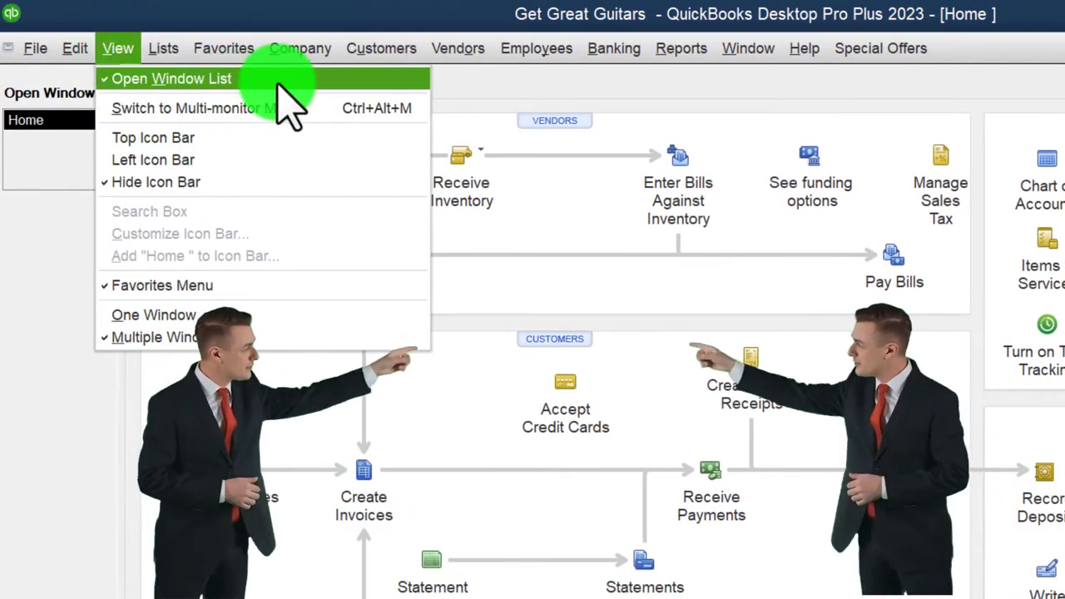
pyautogui.click(11, 266)
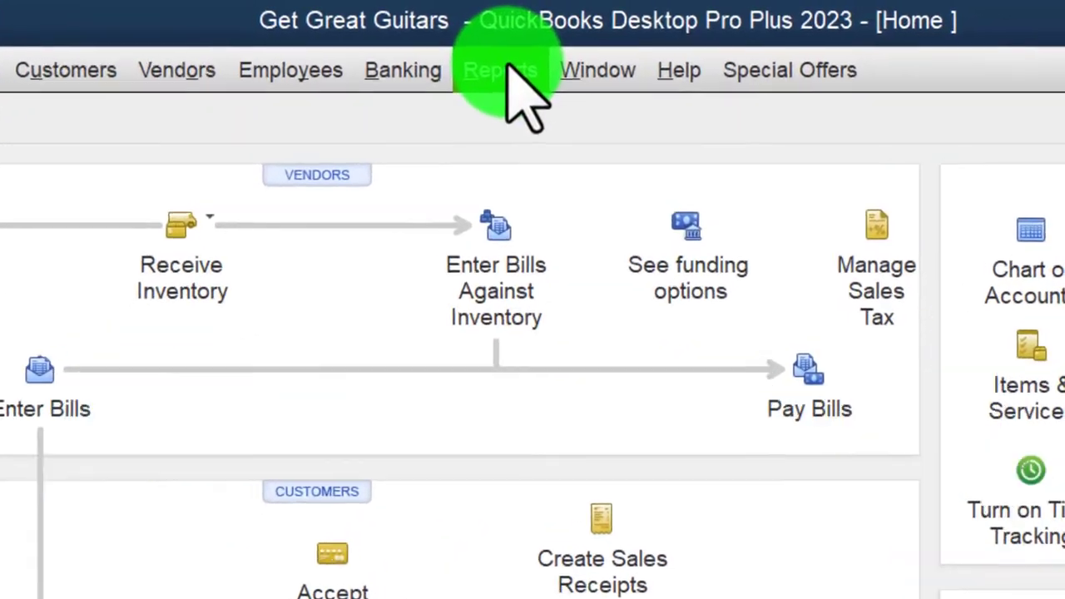
# - Open the Profit & Loss Standard report for 01/01/2023 to 12/31/2023
pyautogui.click(682, 48)
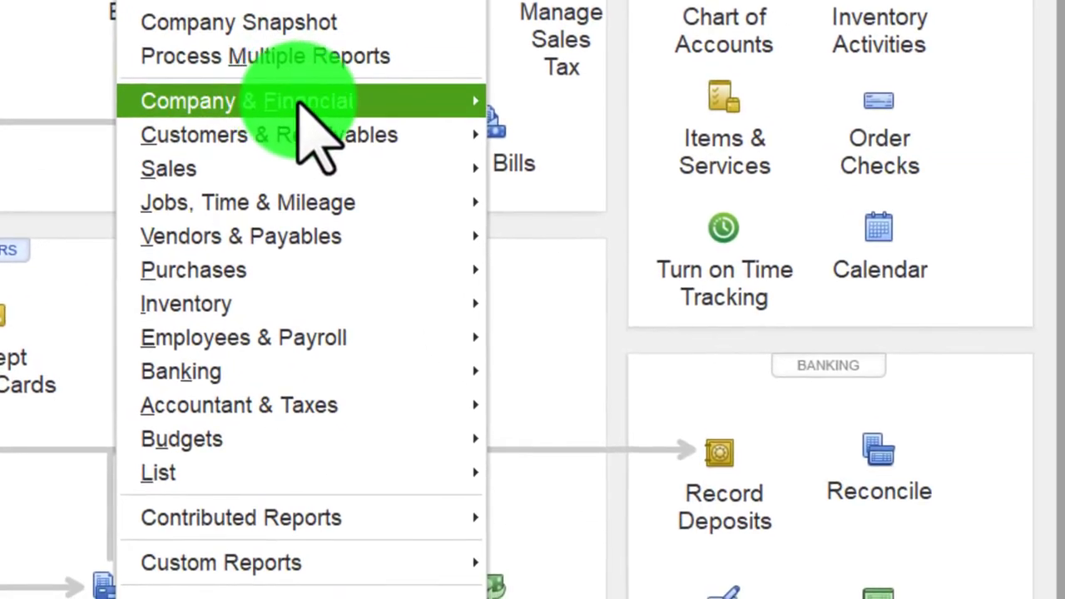
pyautogui.moveTo(532, 358)
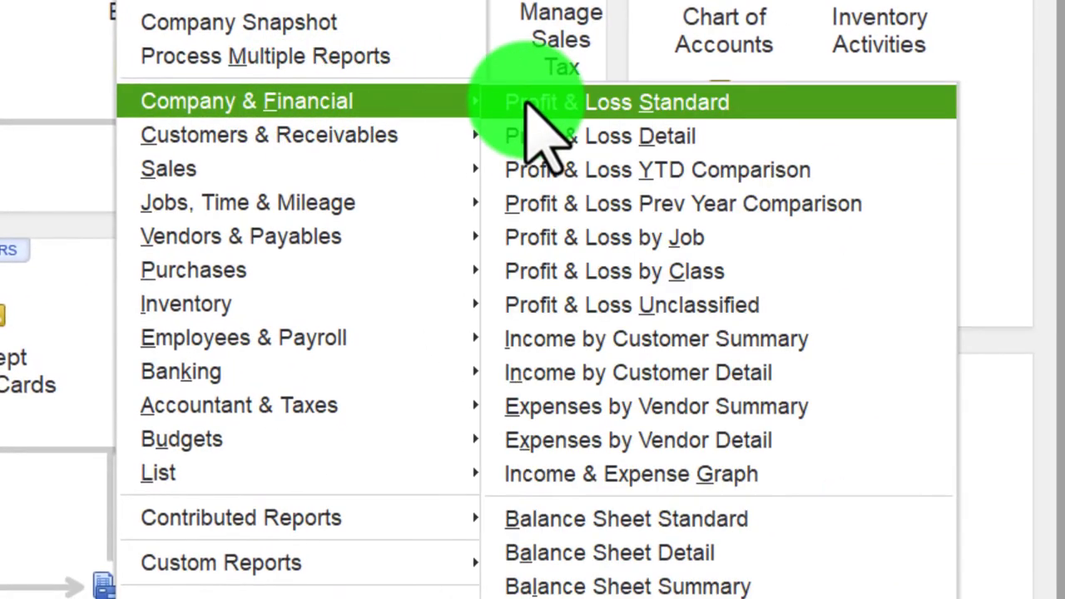
pyautogui.click(712, 104)
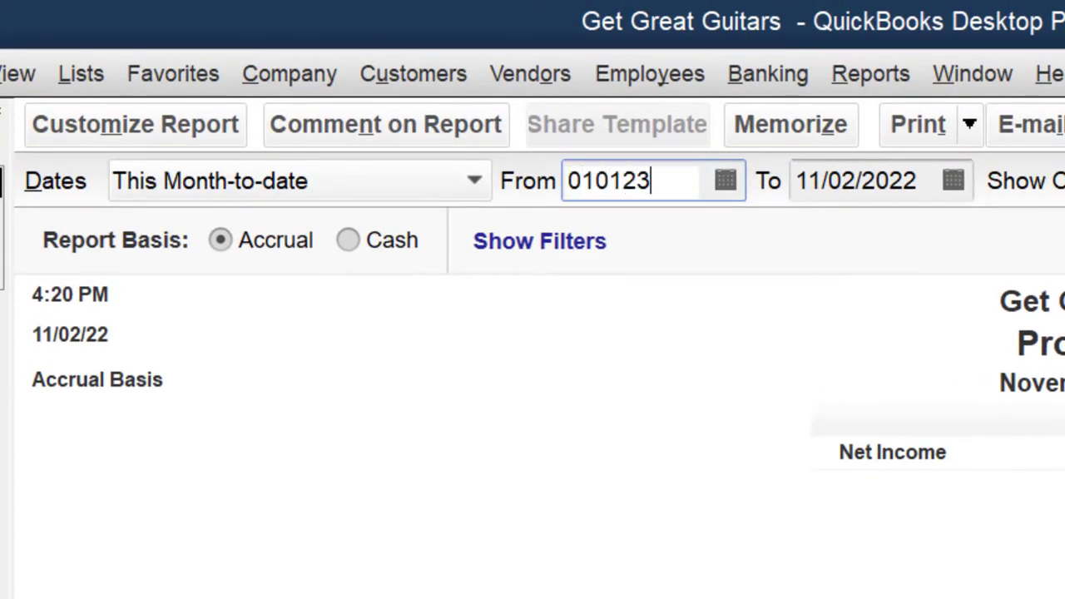
pyautogui.press('Tab')
pyautogui.write('12/31/2023')
pyautogui.press('Tab')
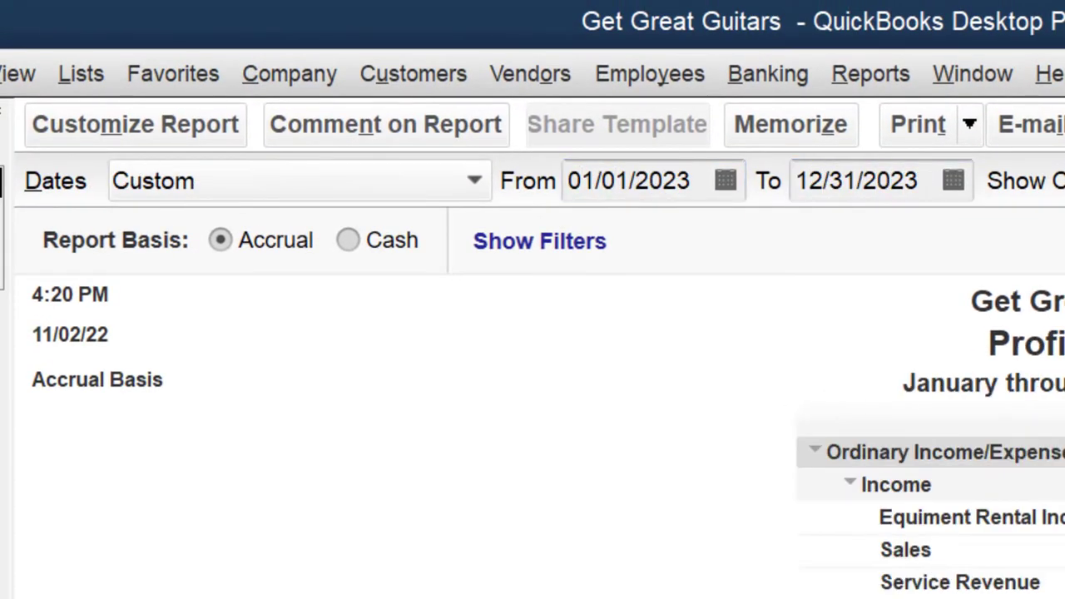
# - Set the Profit & Loss report's column label font size to 14 and apply the change to all related fonts
pyautogui.click(212, 126)
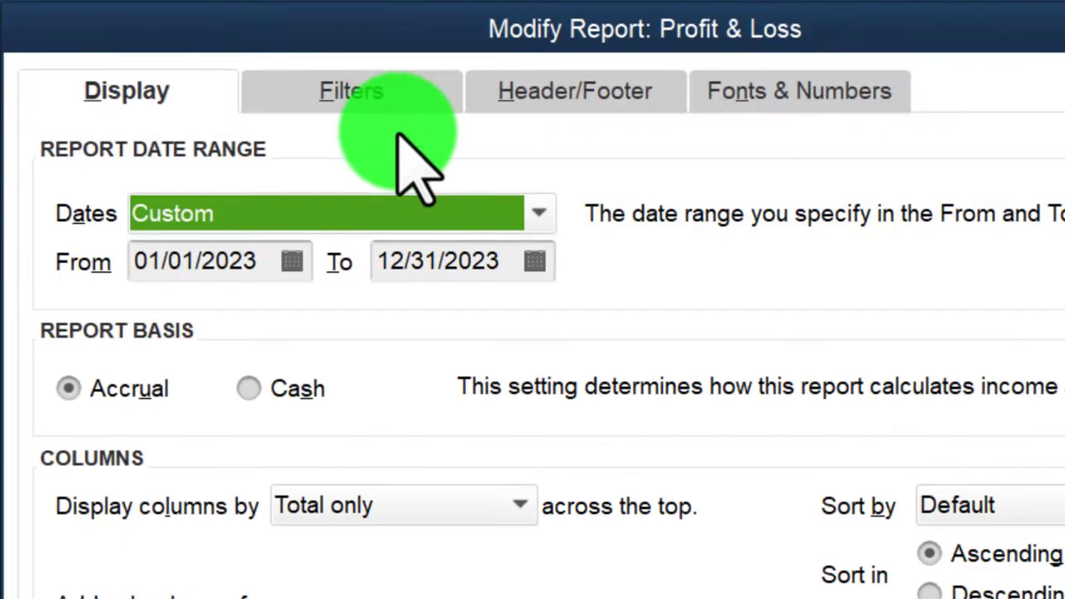
pyautogui.click(738, 76)
pyautogui.click(625, 592)
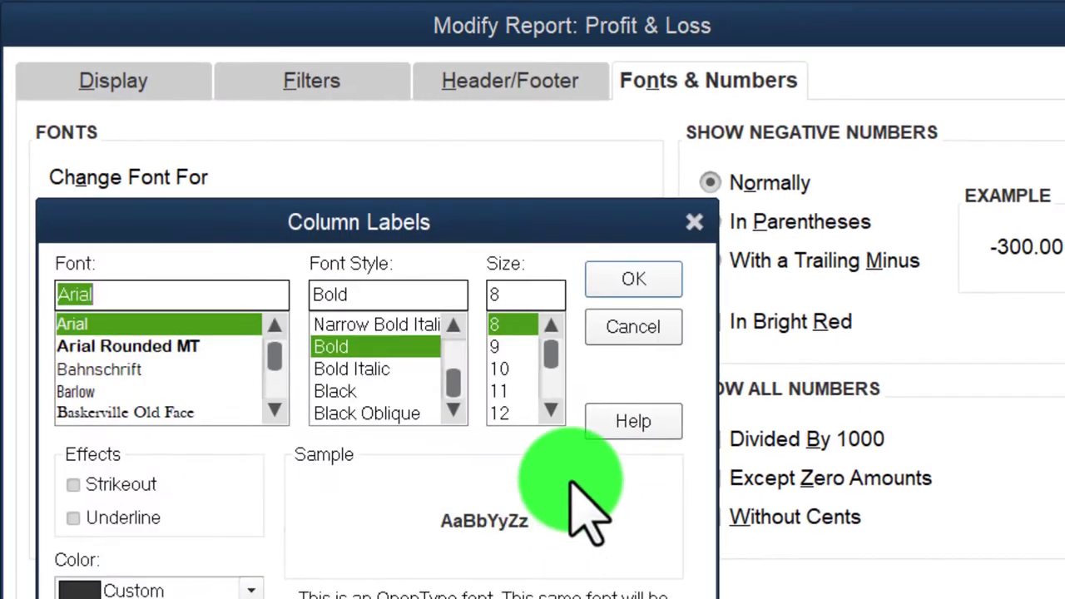
pyautogui.click(551, 410)
pyautogui.click(509, 411)
pyautogui.click(597, 286)
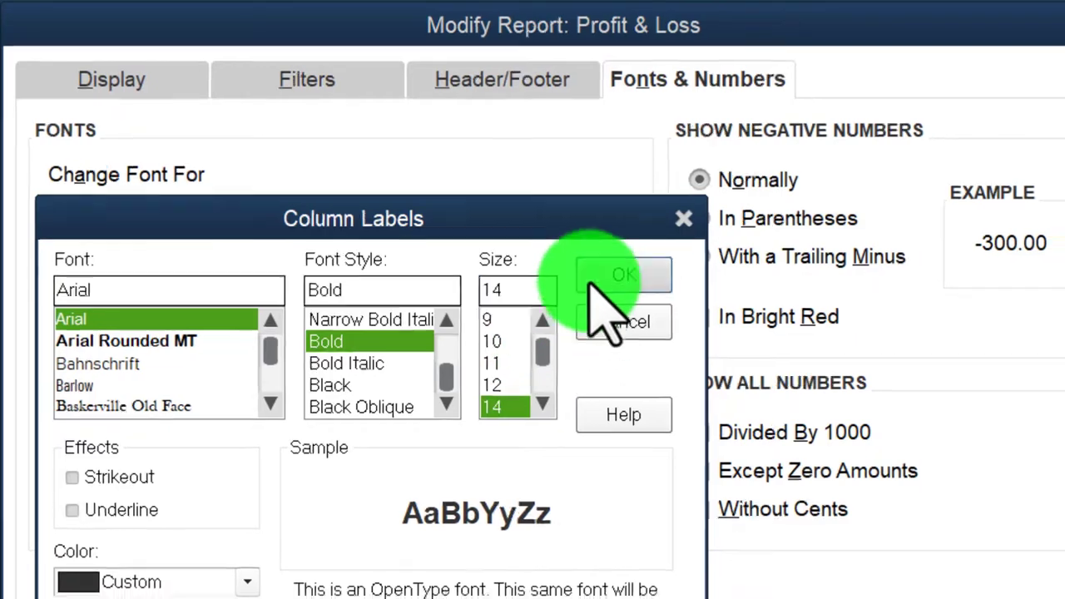
pyautogui.click(918, 377)
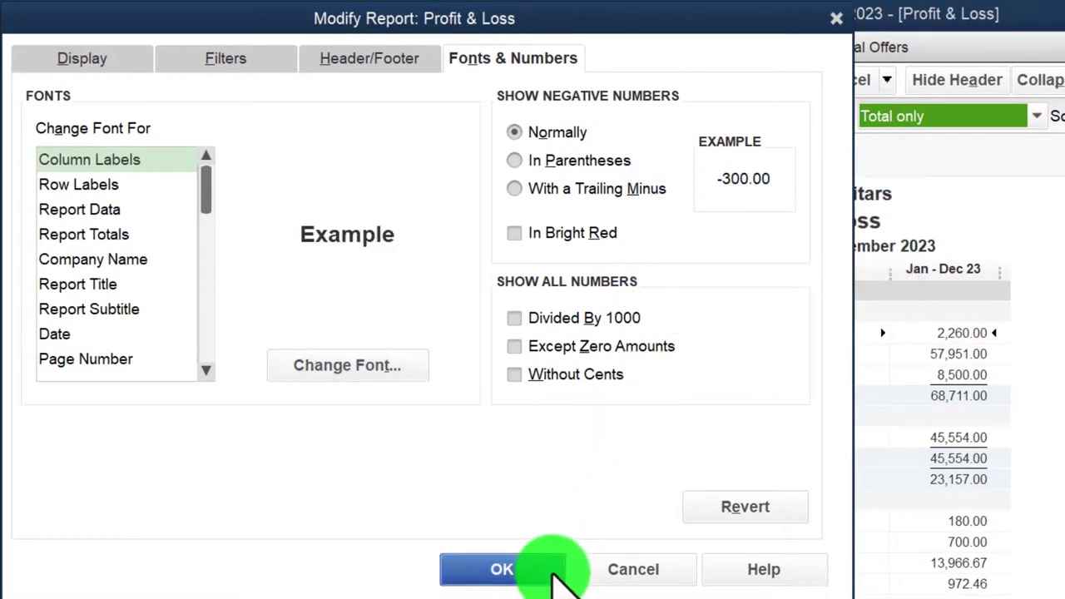
pyautogui.click(553, 578)
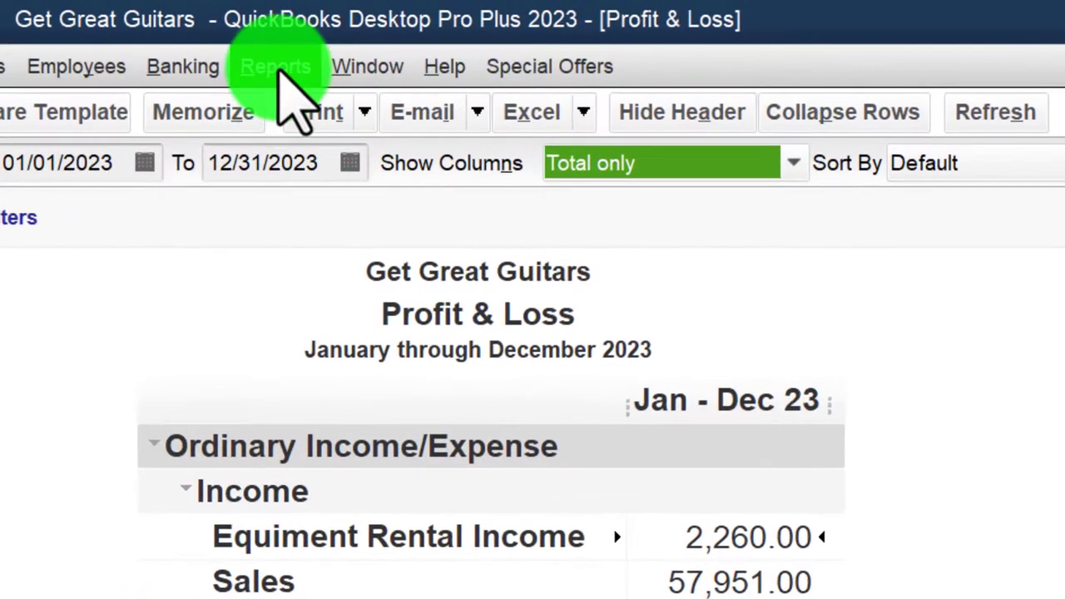
# - Open the Balance Sheet Standard report and customize its date range to 01/01/2023 through 12/31/2023
pyautogui.click(637, 47)
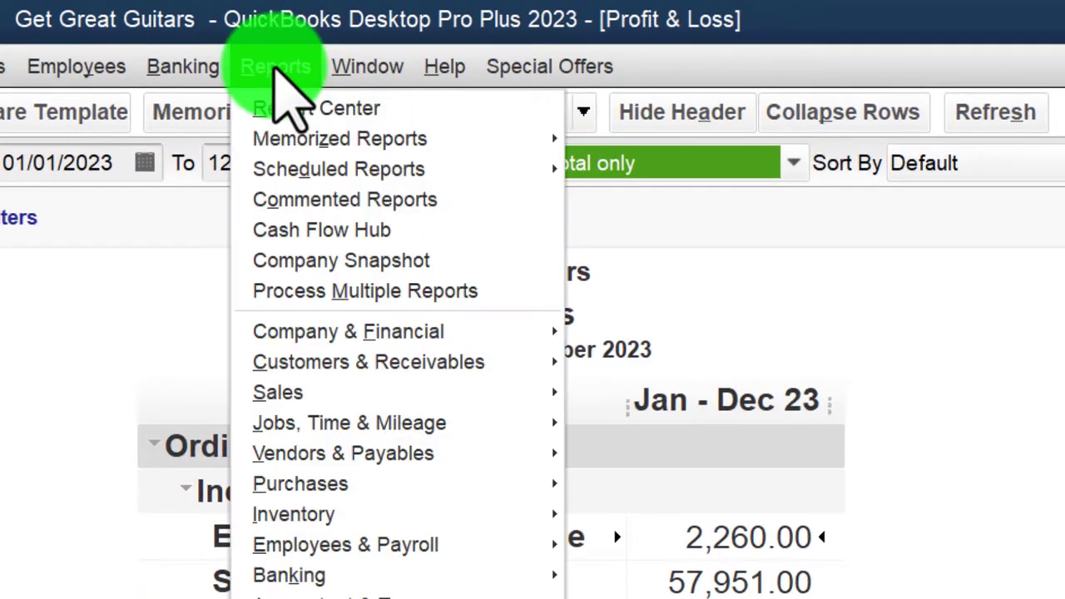
pyautogui.moveTo(457, 333)
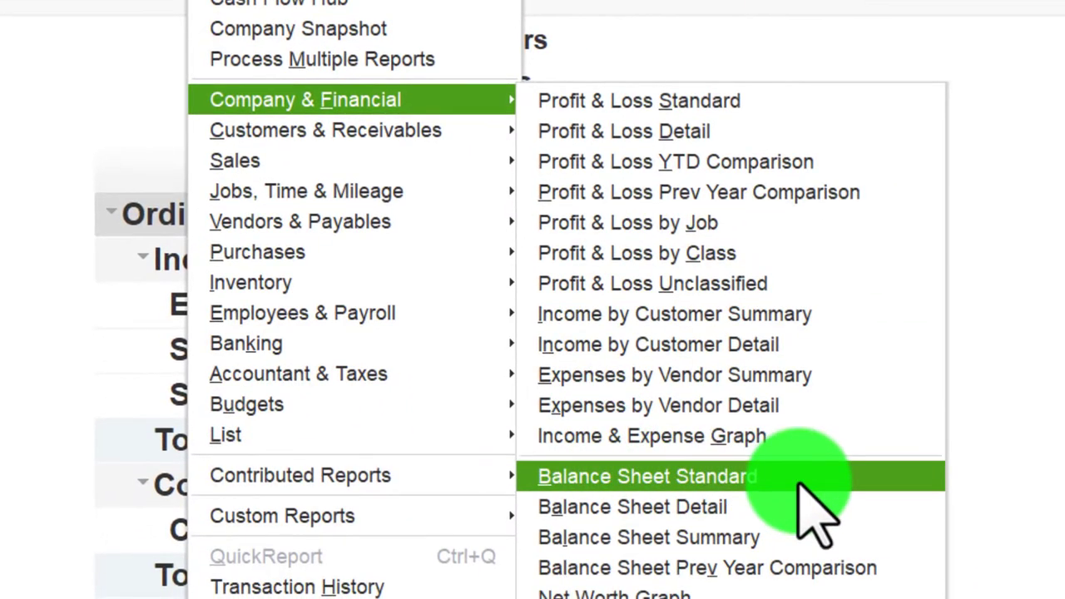
pyautogui.click(798, 478)
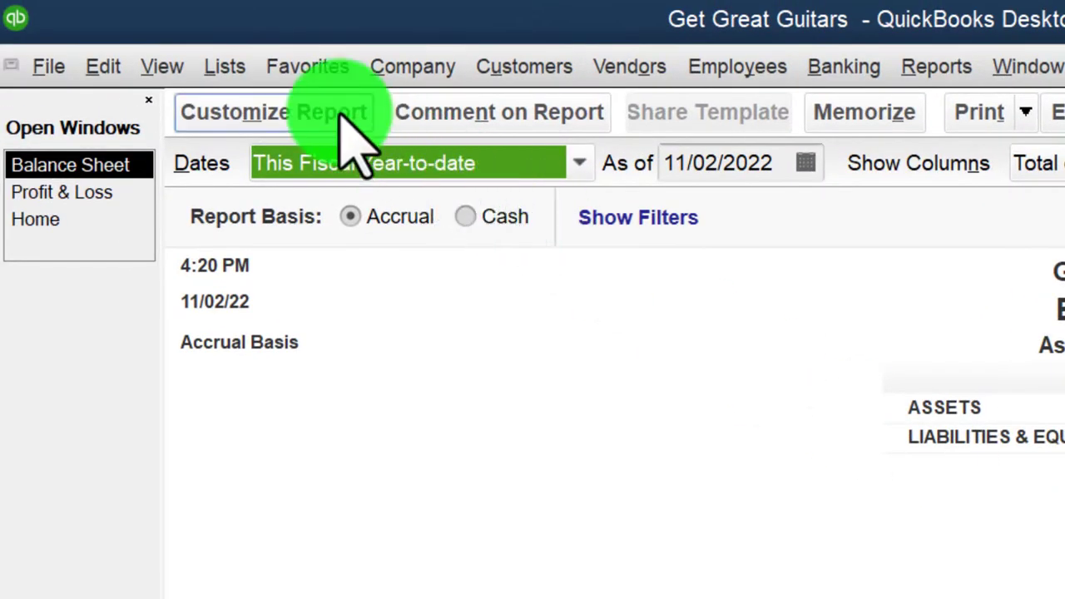
pyautogui.click(333, 116)
pyautogui.press('Tab')
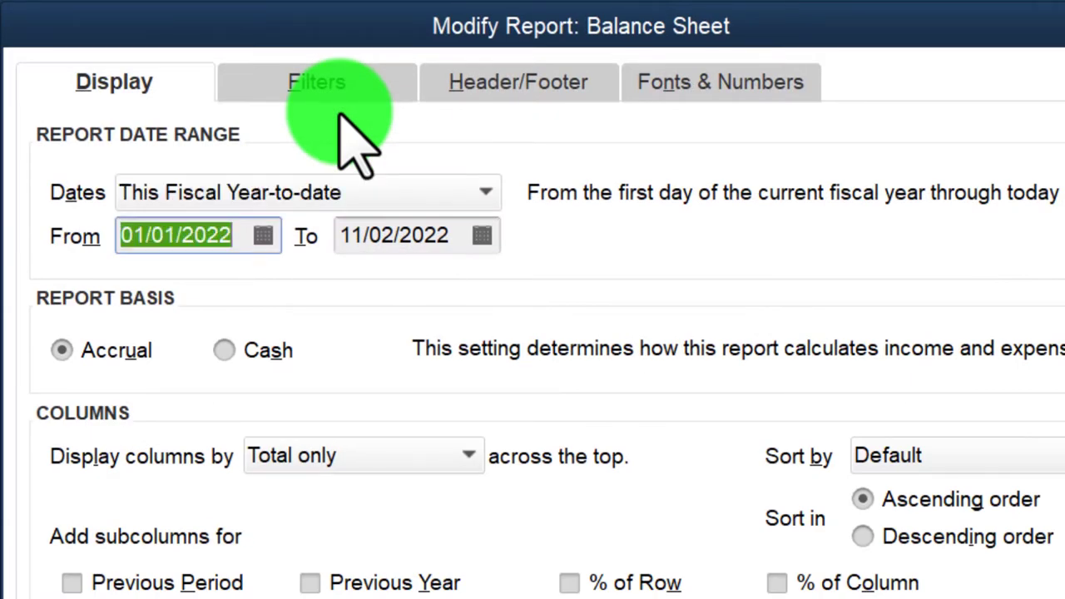
pyautogui.write('01/01/2023')
pyautogui.press('Tab')
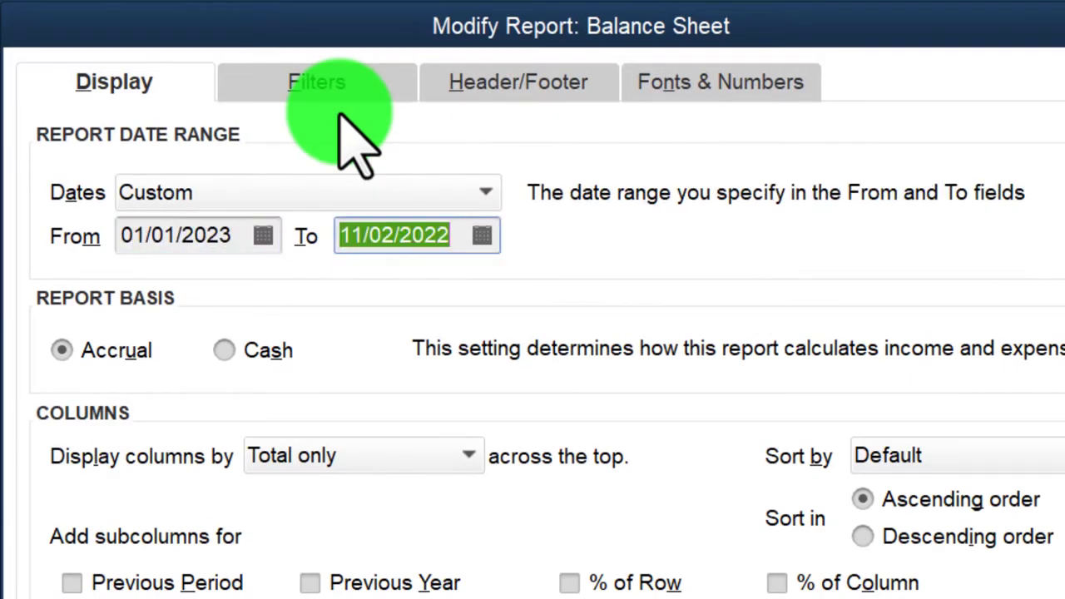
# - Set the Balance Sheet's column label font size to 14 and apply the change to all related fonts
pyautogui.click(684, 93)
pyautogui.click(564, 499)
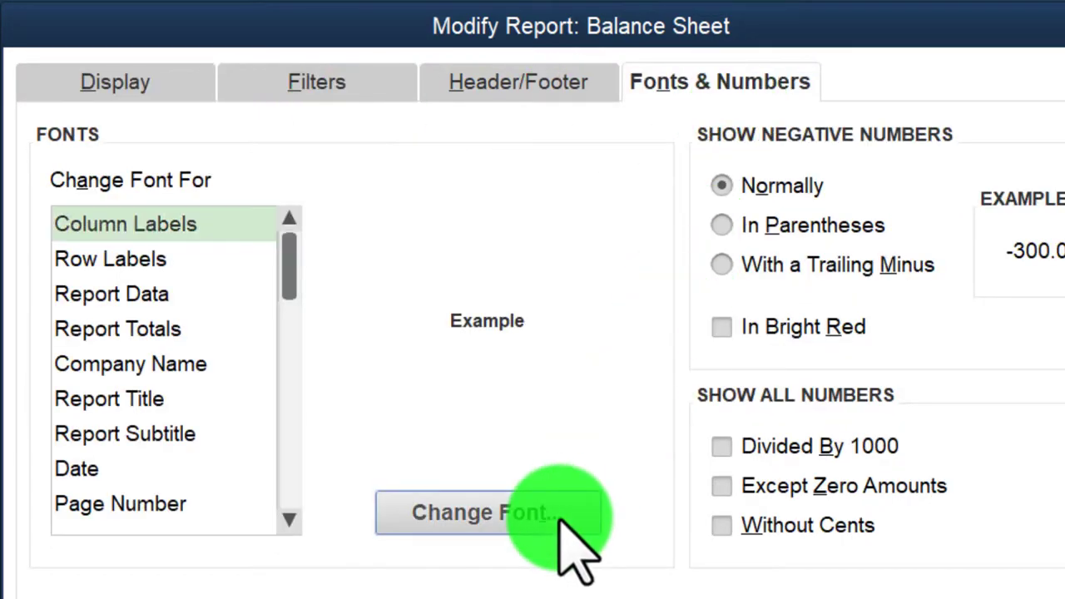
pyautogui.scroll(-1, 539, 423)
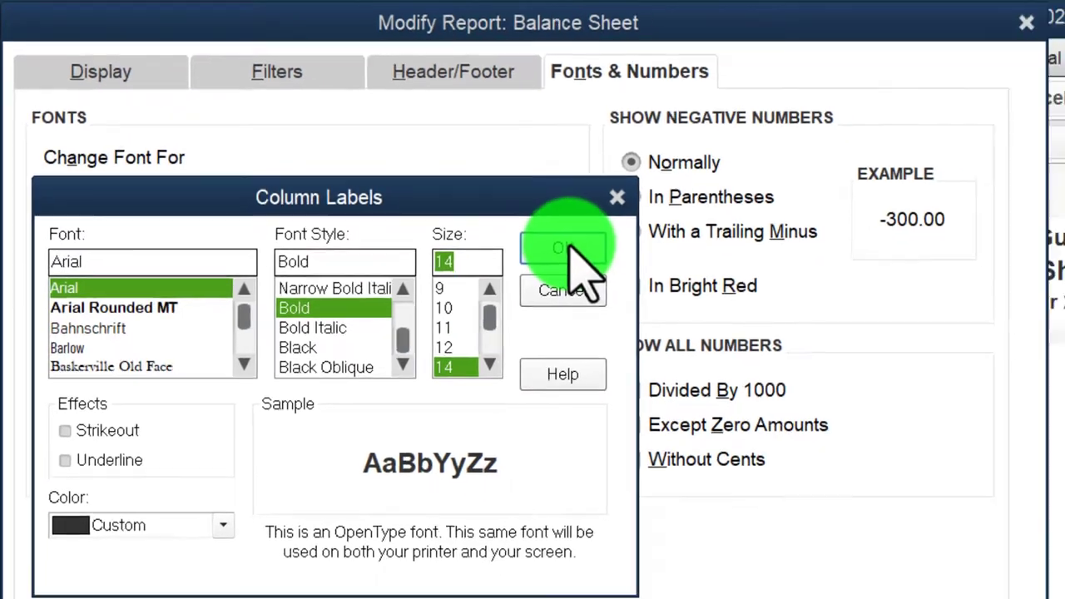
pyautogui.click(644, 283)
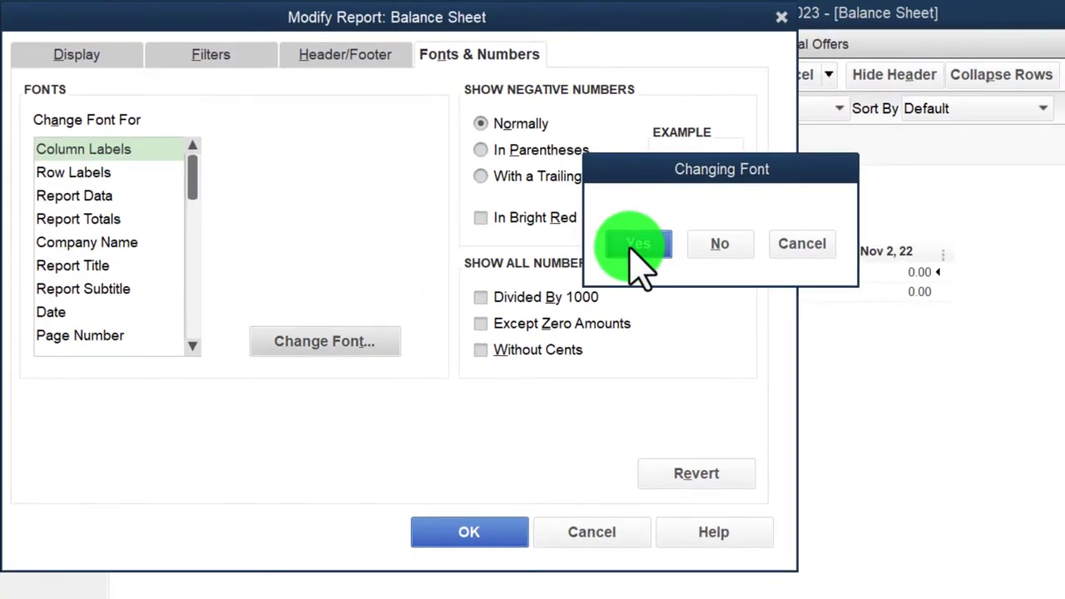
pyautogui.click(957, 364)
pyautogui.click(486, 528)
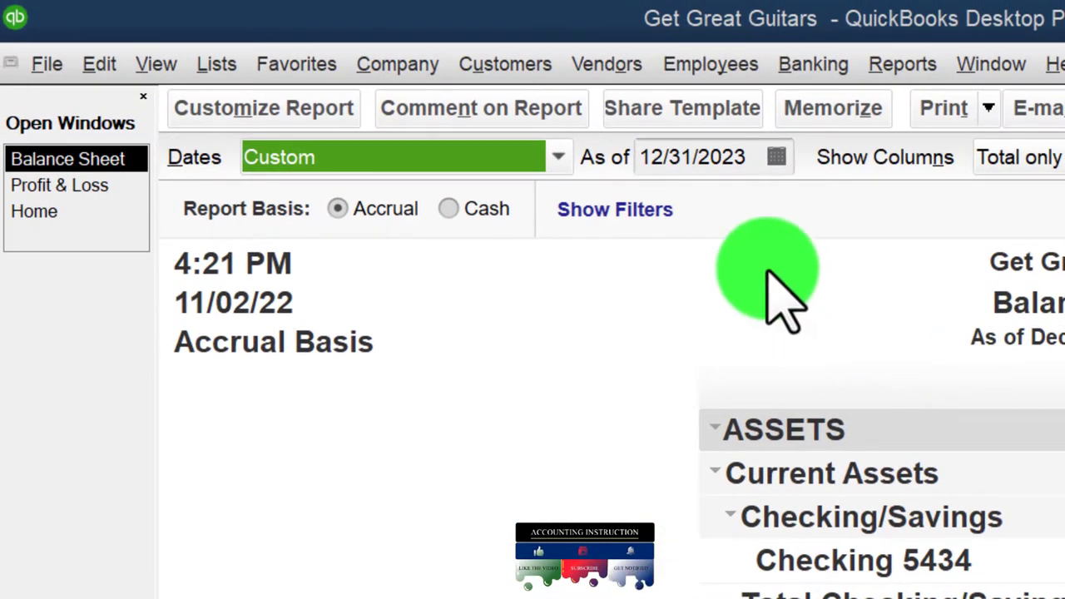
# - Customize the Balance Sheet for 02/01/2023 to 02/28/2023 with previous period, $ Change and % Change subcolumns
pyautogui.click(301, 110)
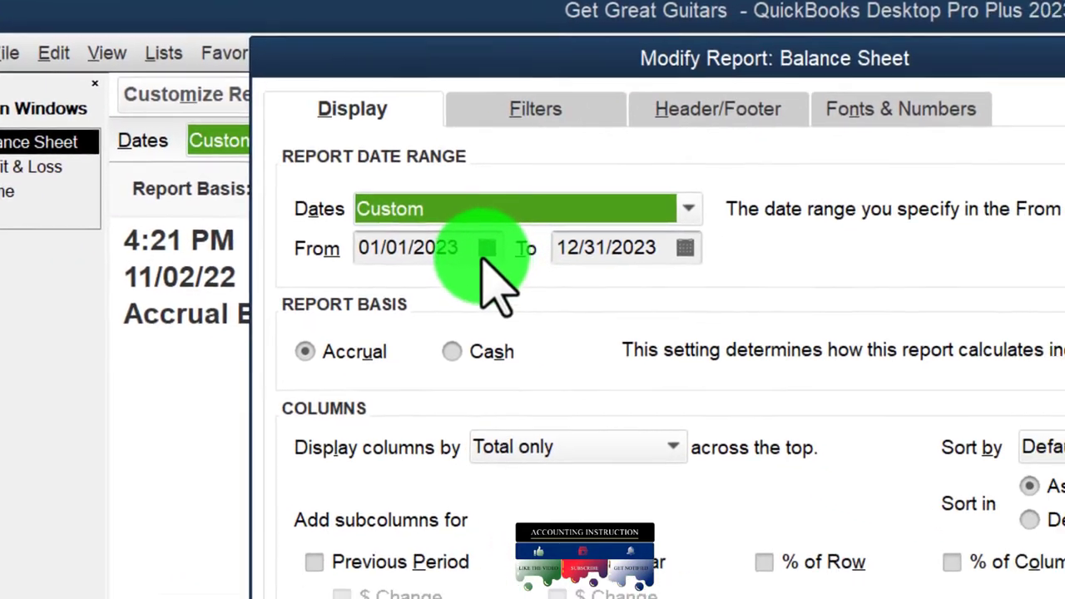
pyautogui.click(479, 252)
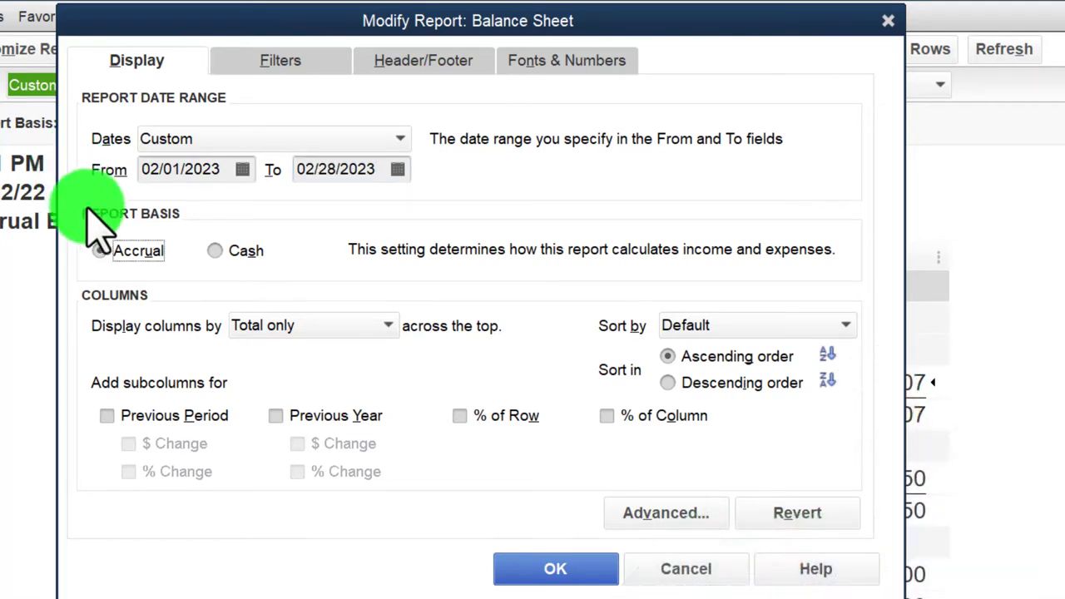
pyautogui.click(106, 415)
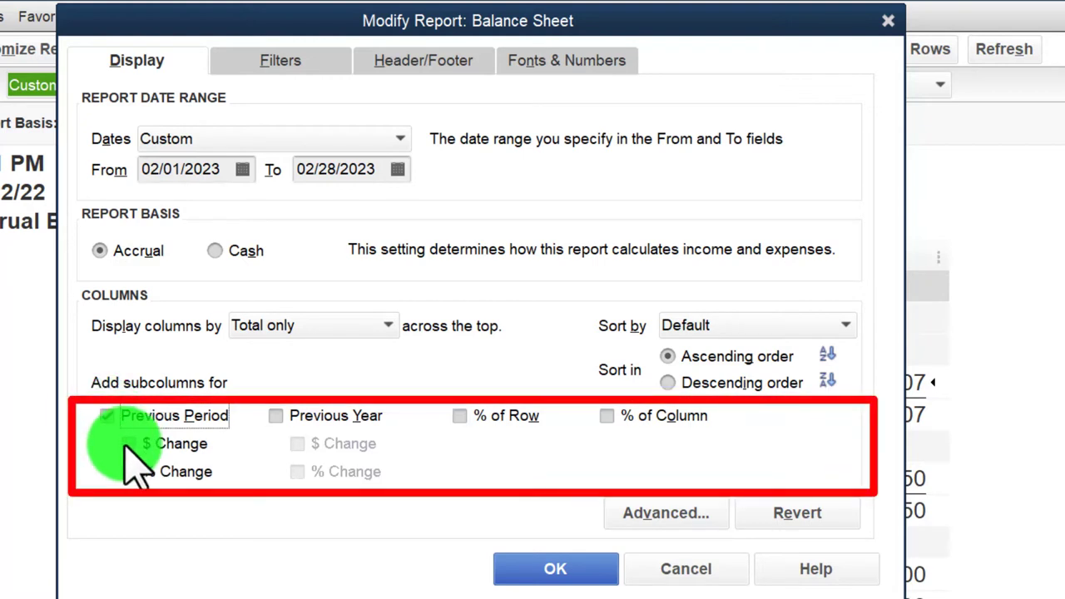
pyautogui.click(127, 444)
pyautogui.click(129, 471)
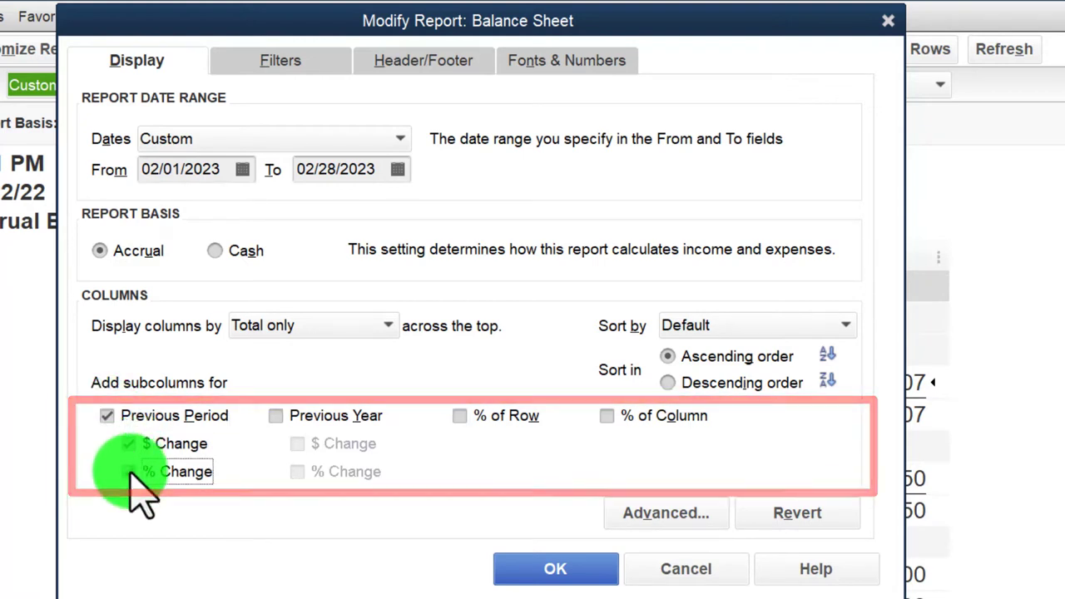
pyautogui.click(522, 574)
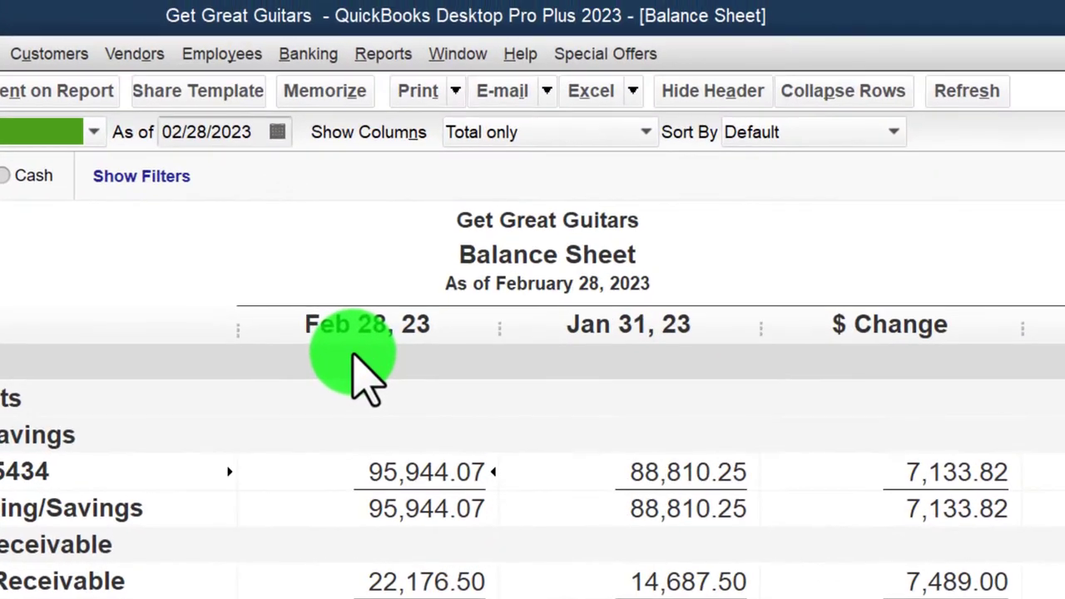
pyautogui.click(395, 54)
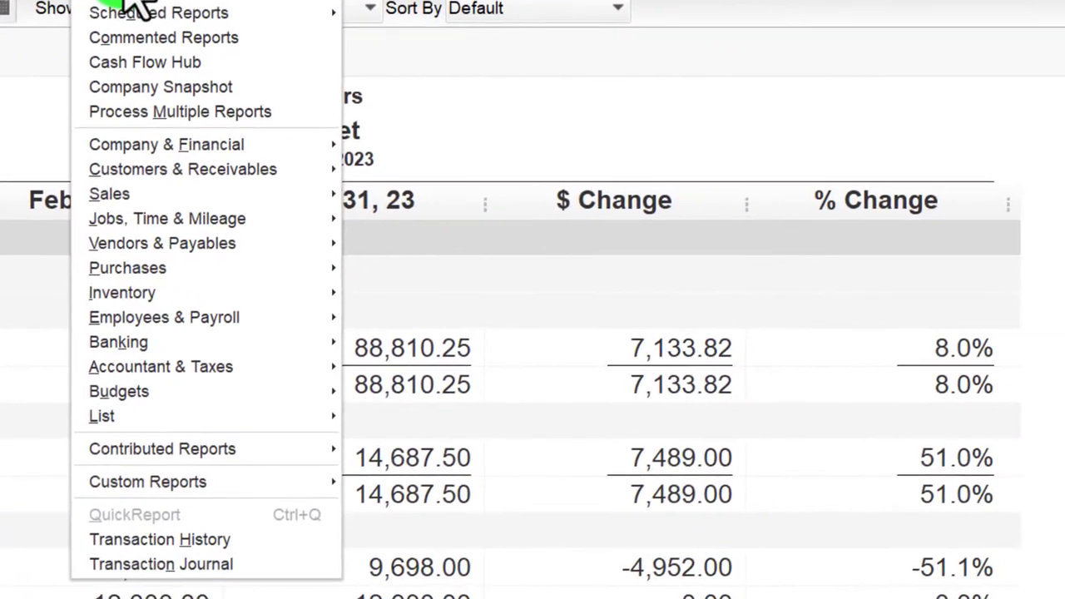
pyautogui.click(420, 270)
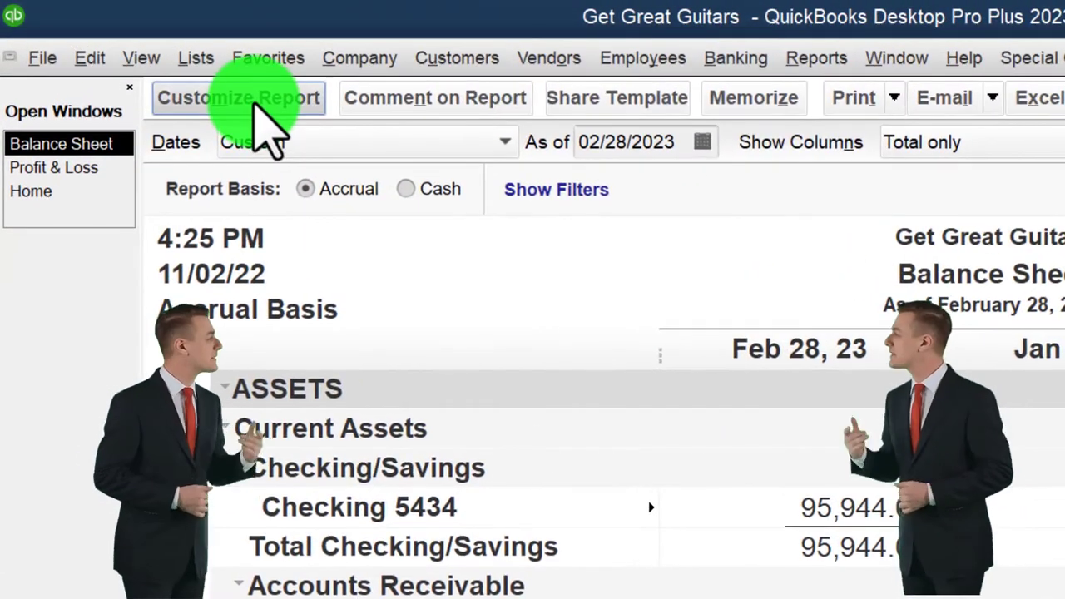
# - Hide the date prepared, time prepared and report basis in the Balance Sheet's header and title the report Comparative Balance Sheet
pyautogui.click(256, 106)
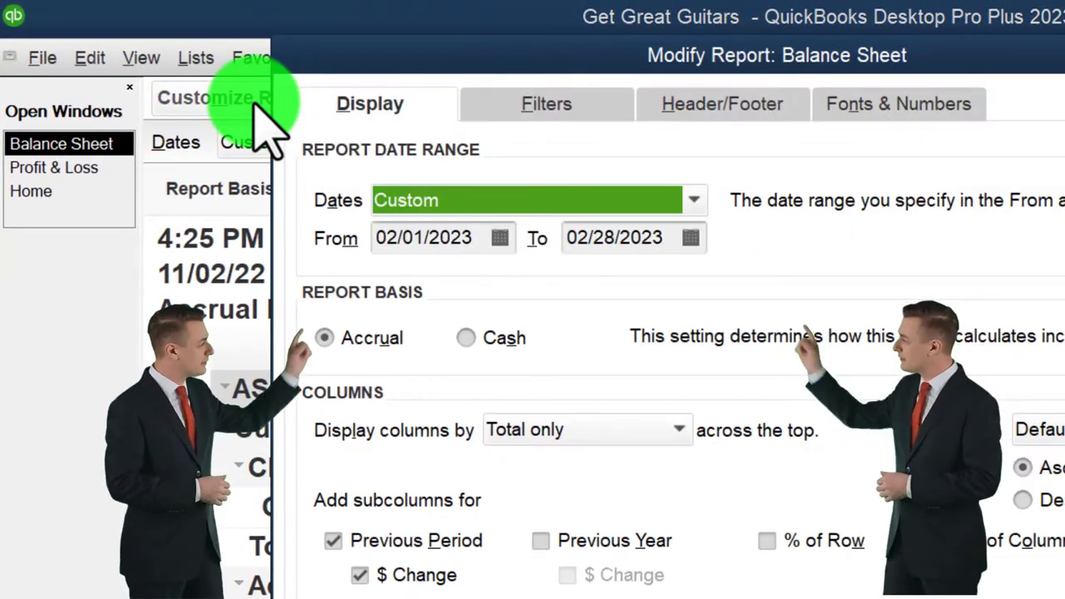
pyautogui.click(511, 106)
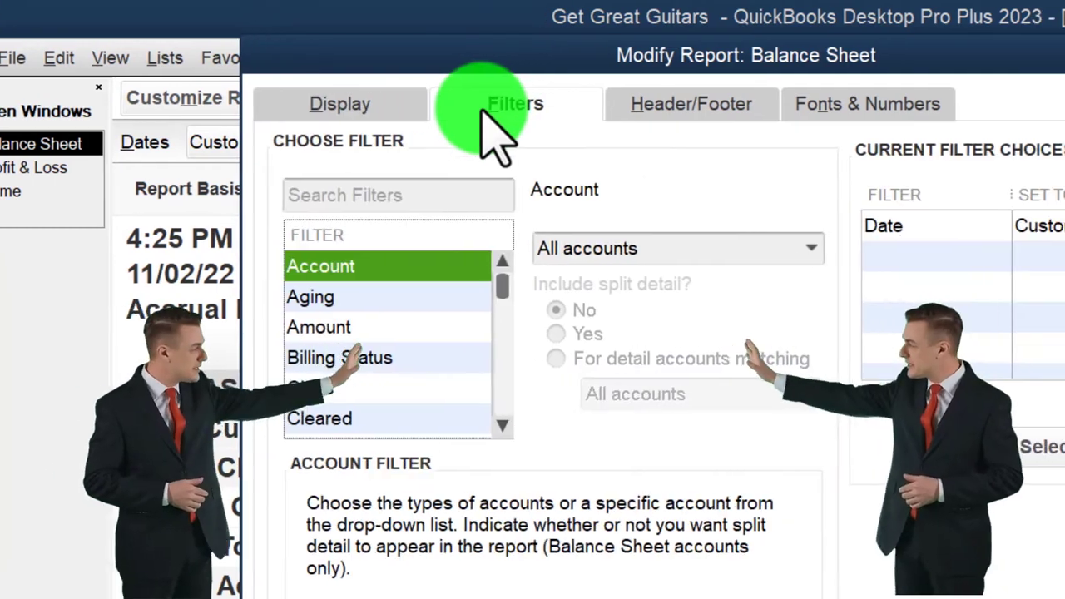
pyautogui.click(704, 104)
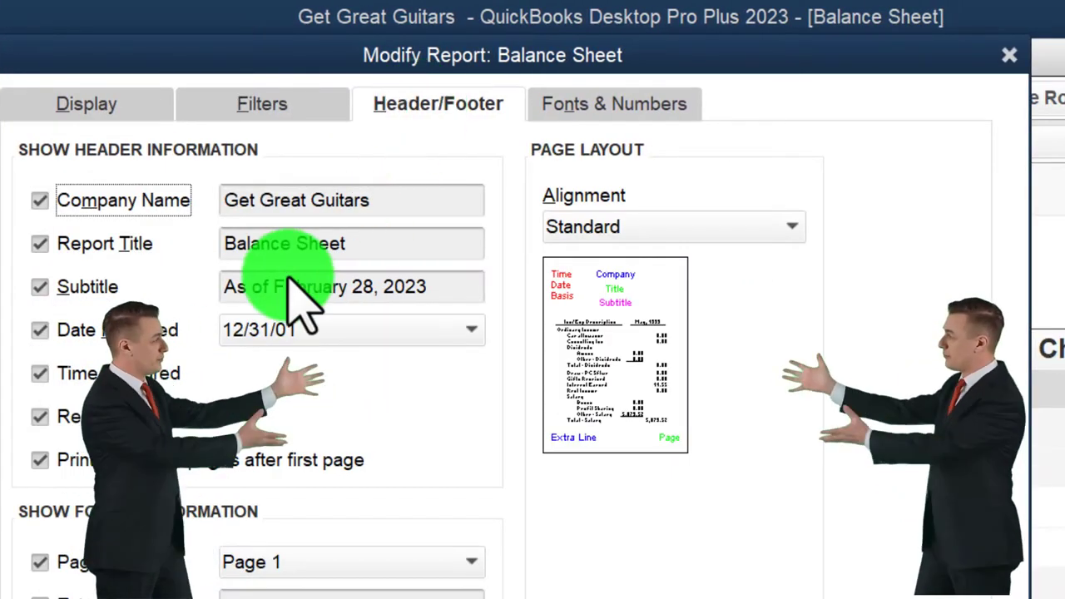
pyautogui.click(35, 331)
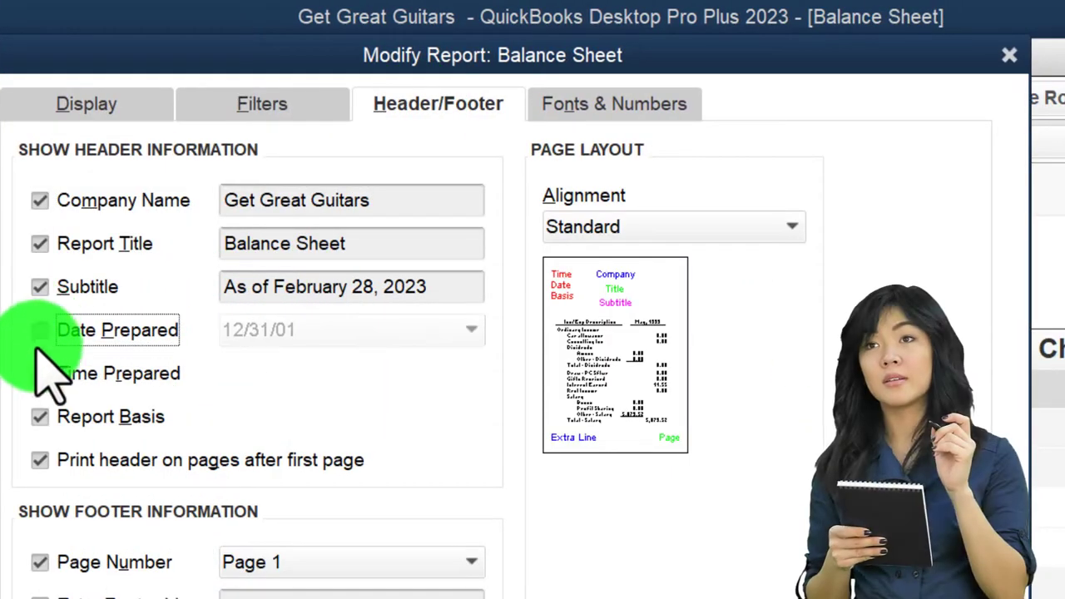
pyautogui.click(40, 374)
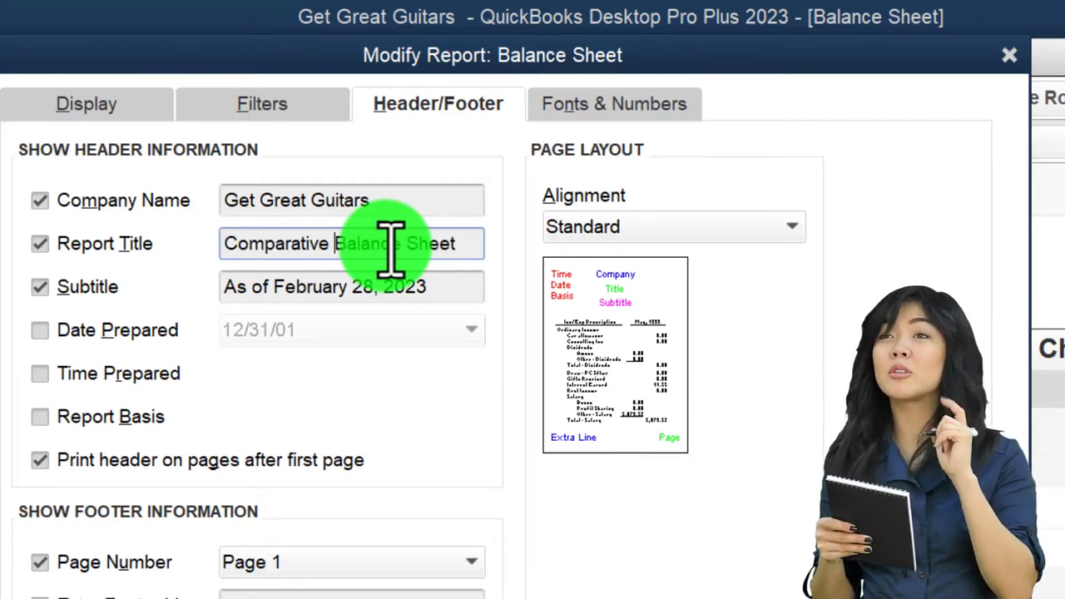
pyautogui.press('Tab')
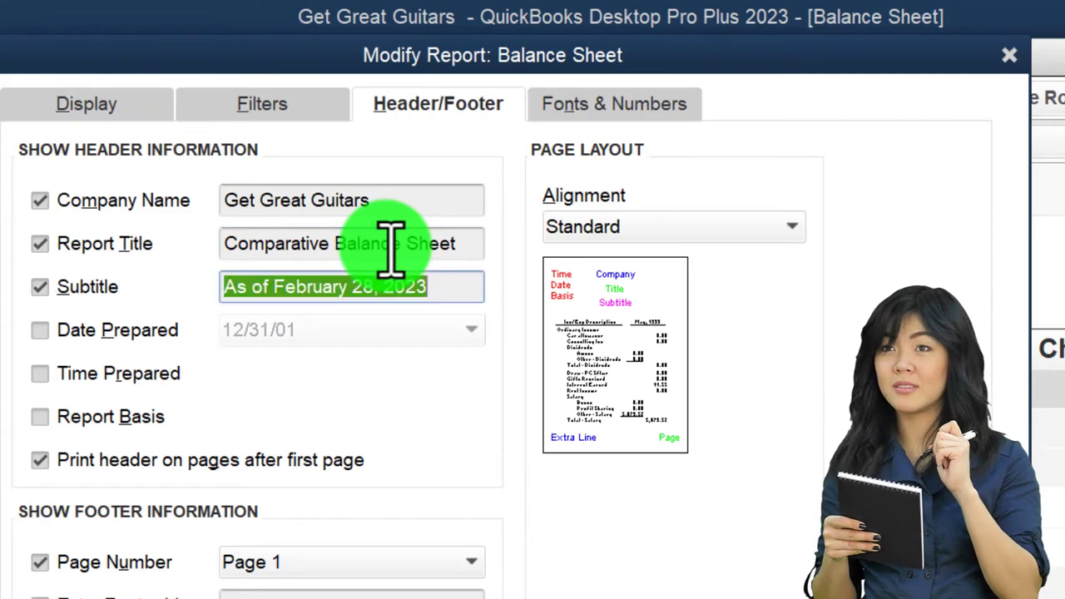
# - Hide the report's subtitle and enter the person's first name as the extra footer line
pyautogui.click(40, 287)
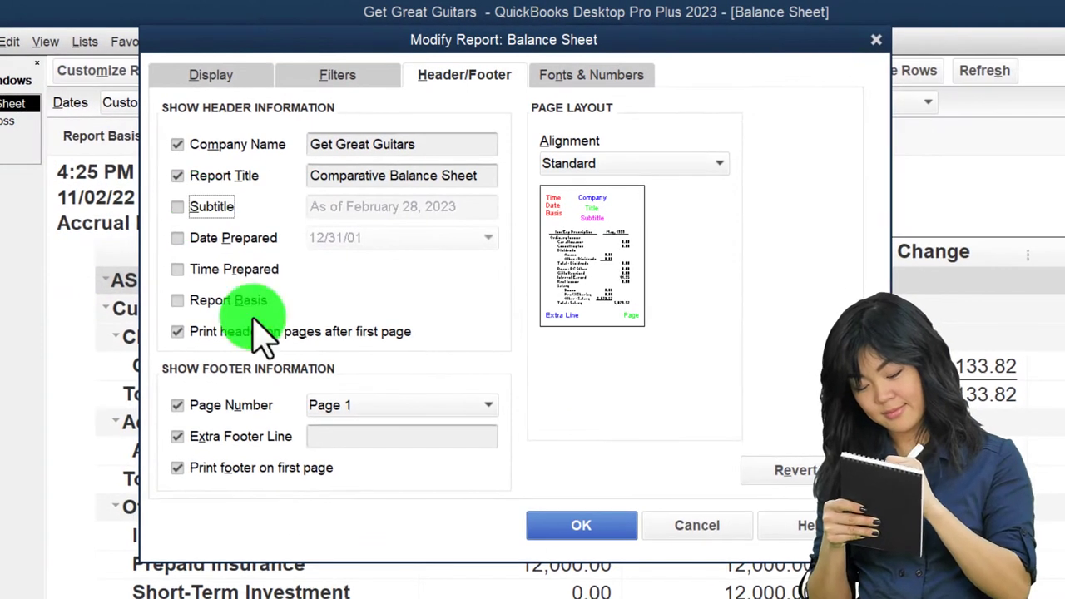
pyautogui.click(344, 436)
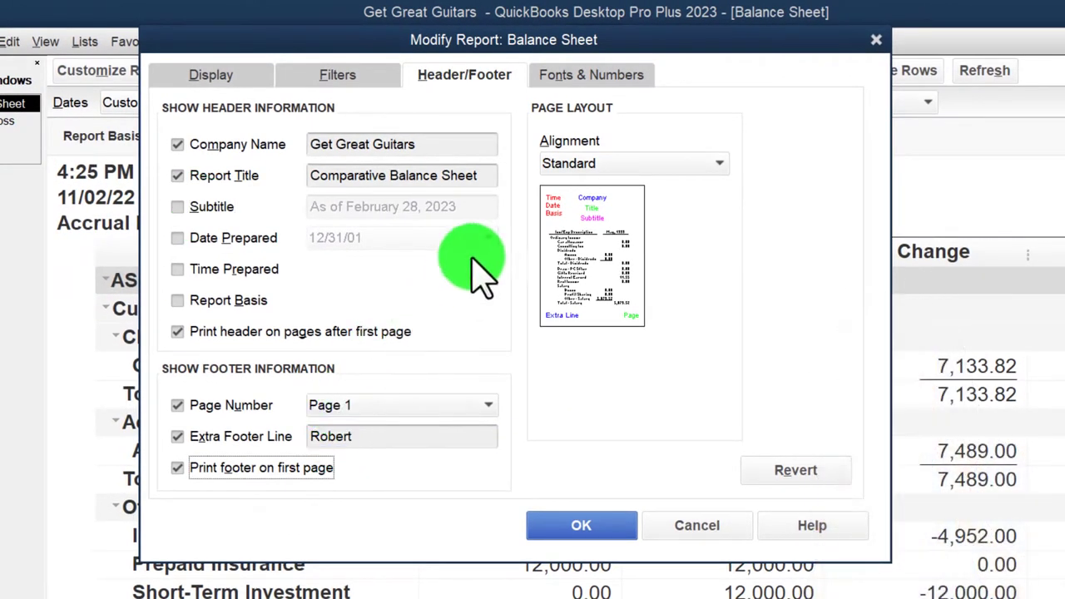
# - Show the Balance Sheet's negative numbers in parentheses and all numbers without cents, and apply the report changes
pyautogui.click(563, 79)
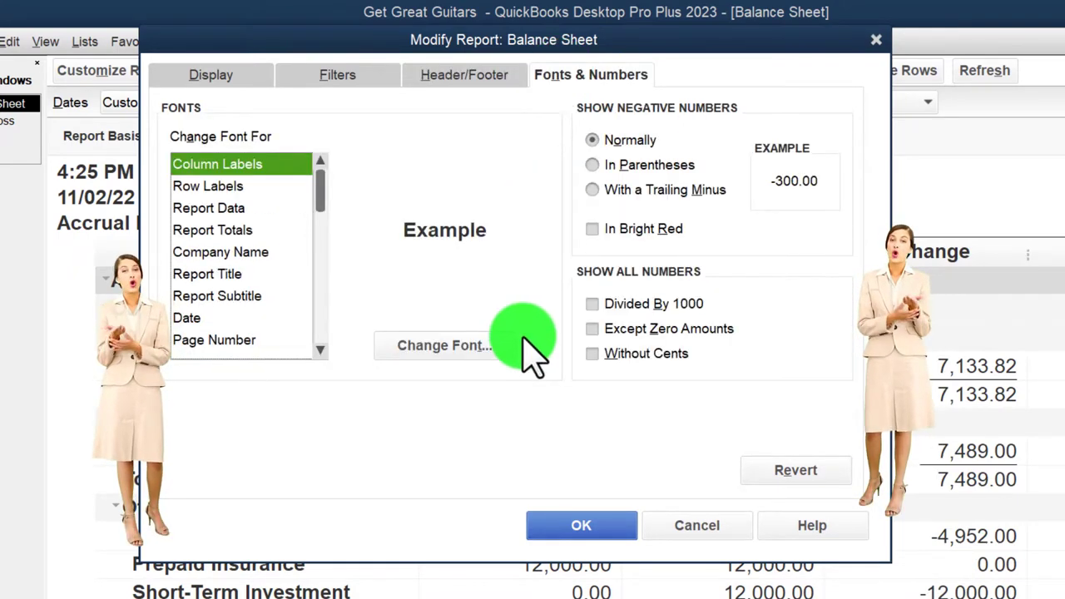
pyautogui.click(592, 163)
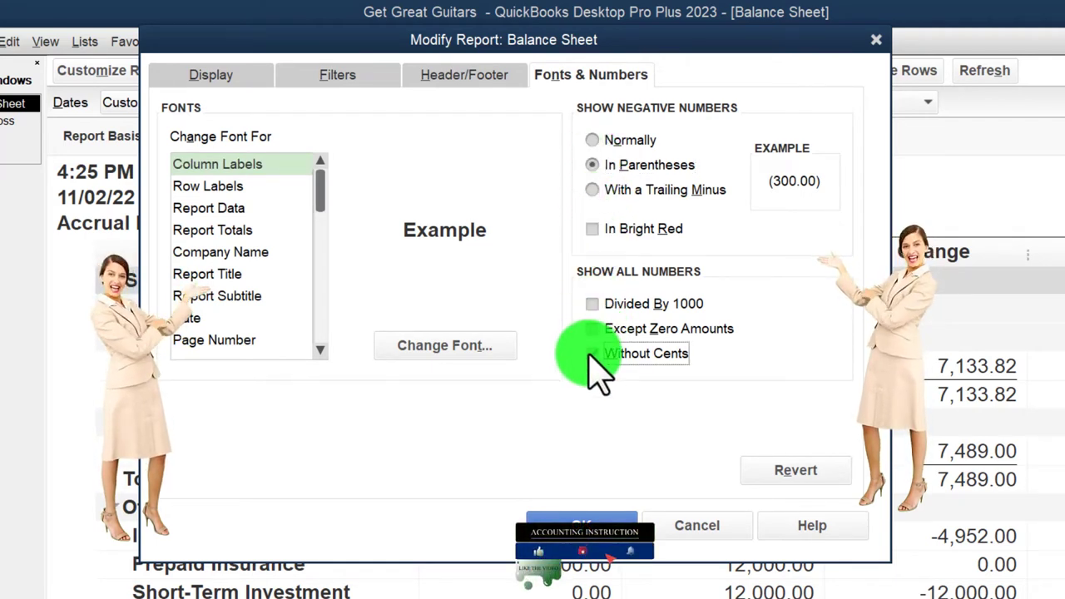
pyautogui.click(581, 517)
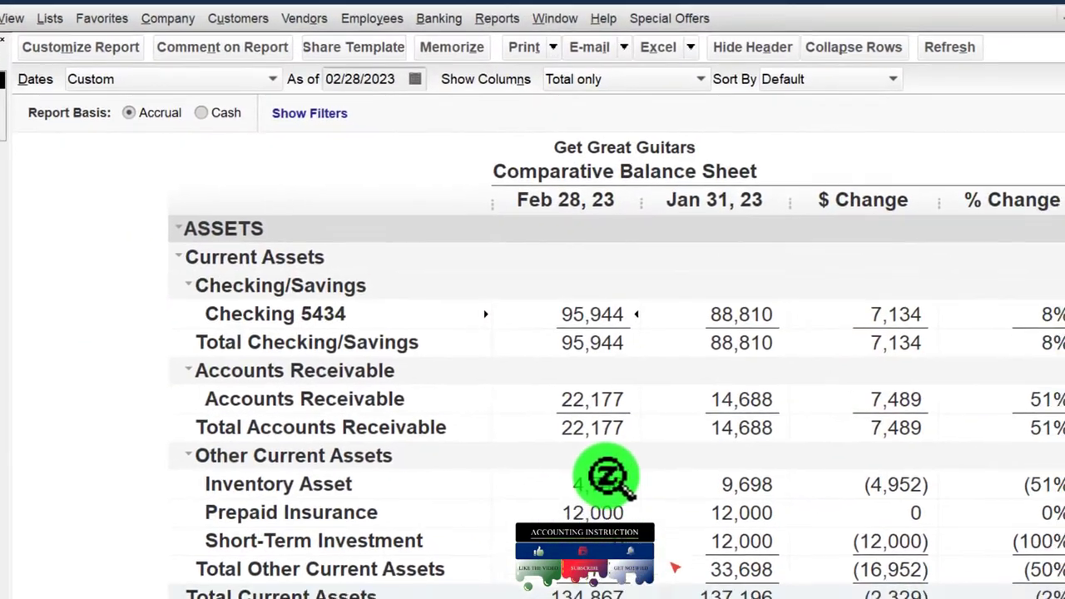
# - Review the Comparative Balance Sheet's assets, liabilities and equity across the February, January and change columns
pyautogui.scroll(-7, 606, 476)
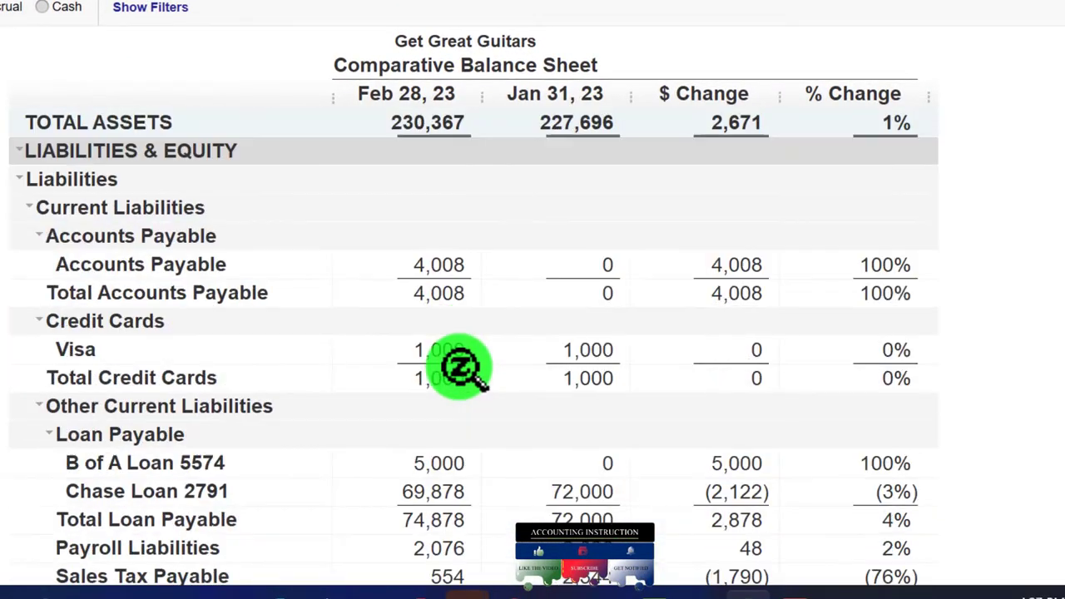
pyautogui.scroll(-5, 460, 367)
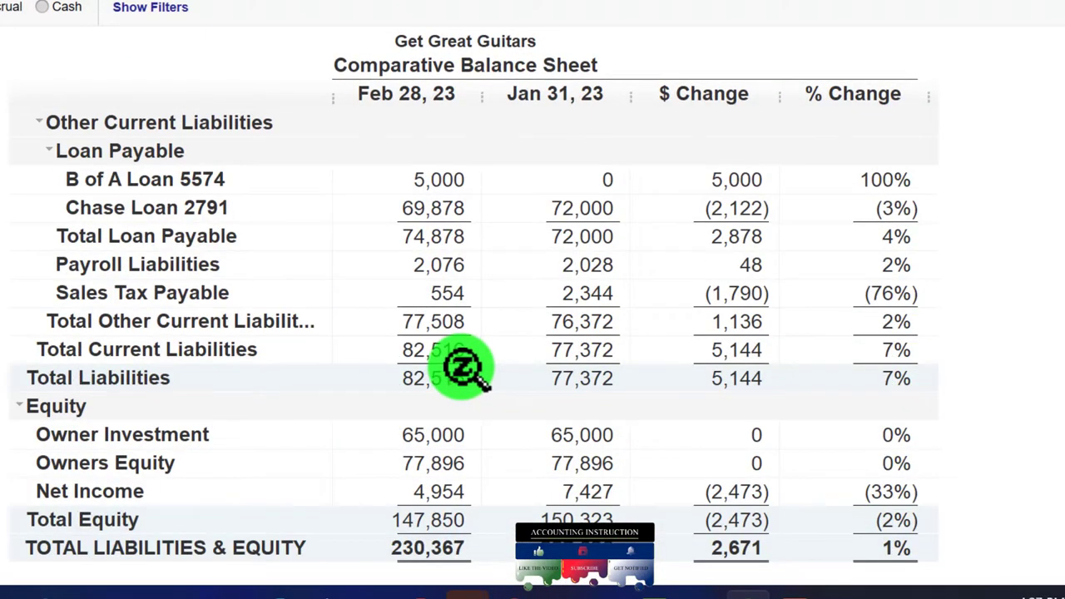
pyautogui.scroll(10, 464, 366)
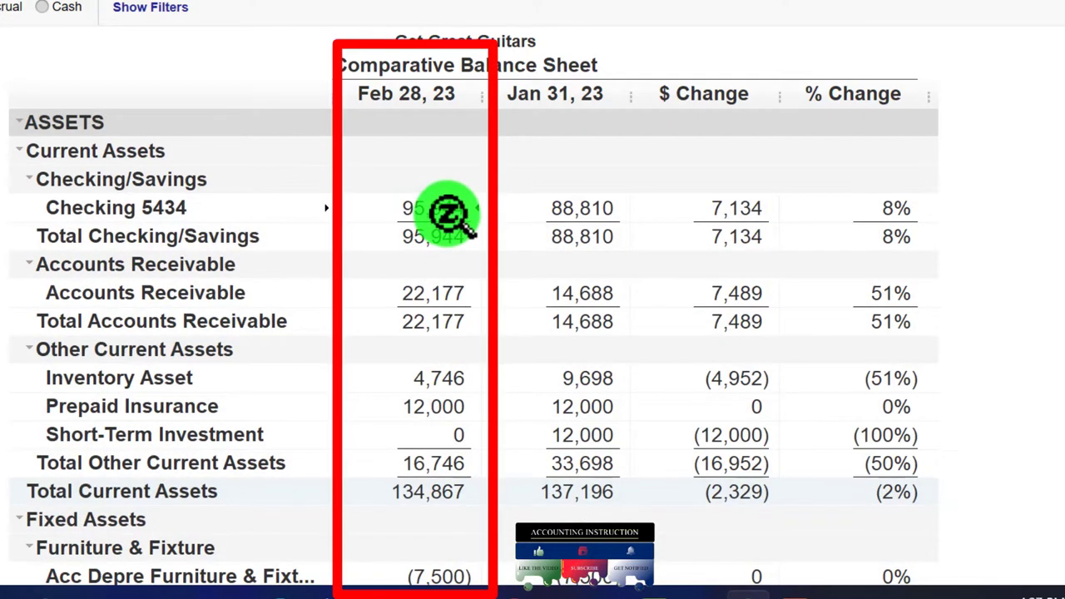
pyautogui.scroll(-3, 443, 290)
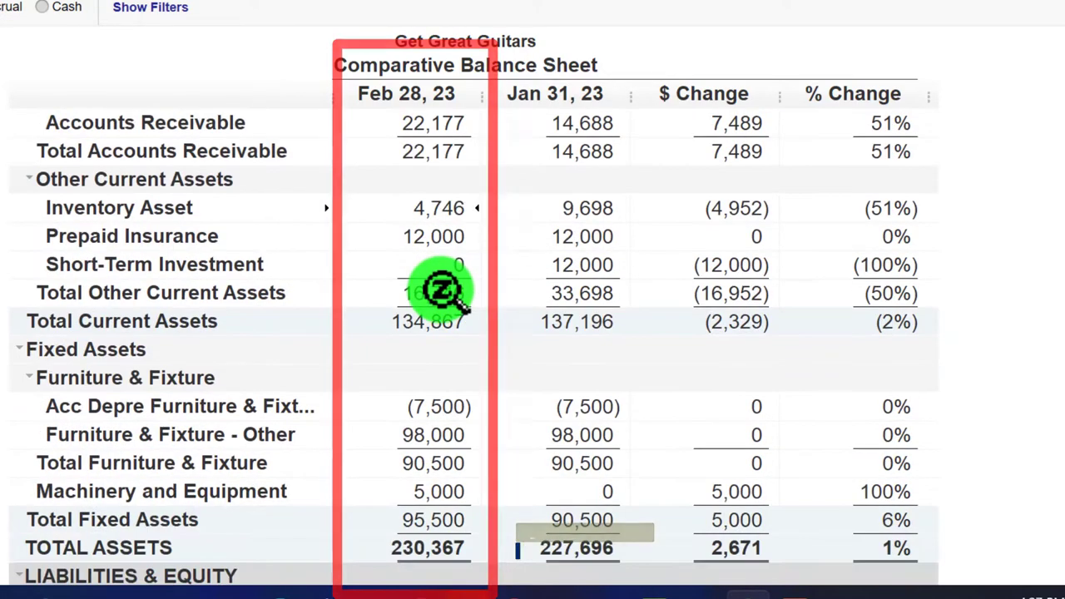
pyautogui.scroll(-9, 441, 290)
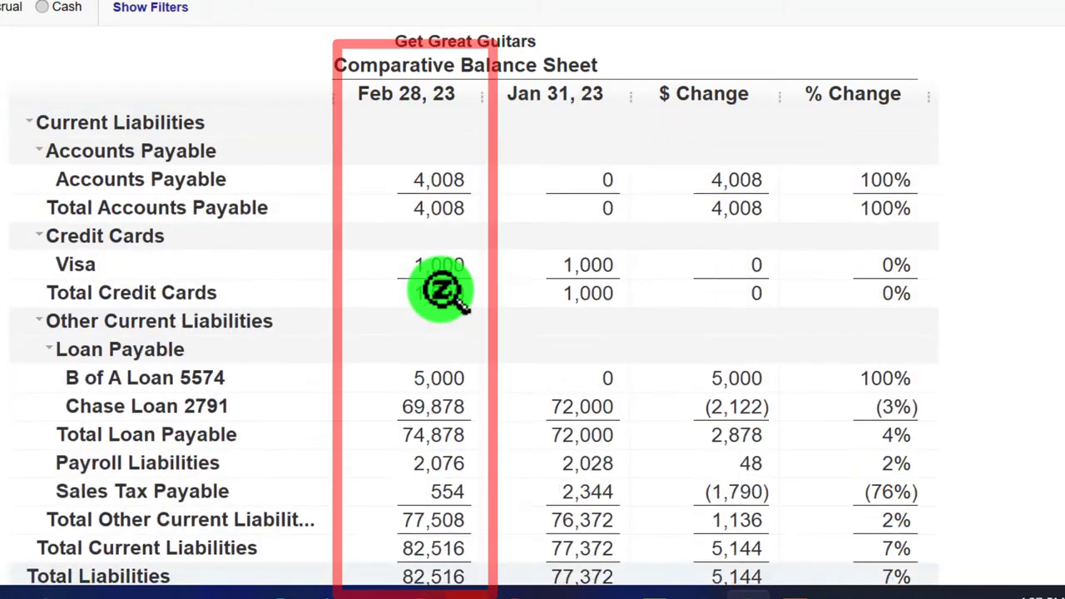
pyautogui.scroll(-3, 441, 290)
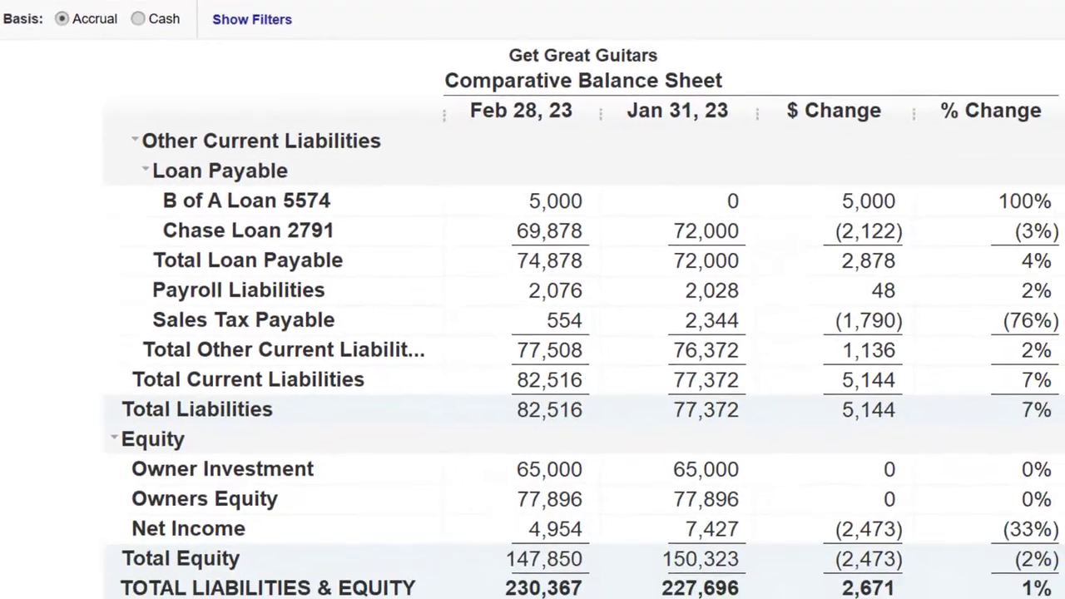
# - Switch to the Profit & Loss report and customize its date range to 01/01/2023 through 02/28/2023
pyautogui.click(117, 236)
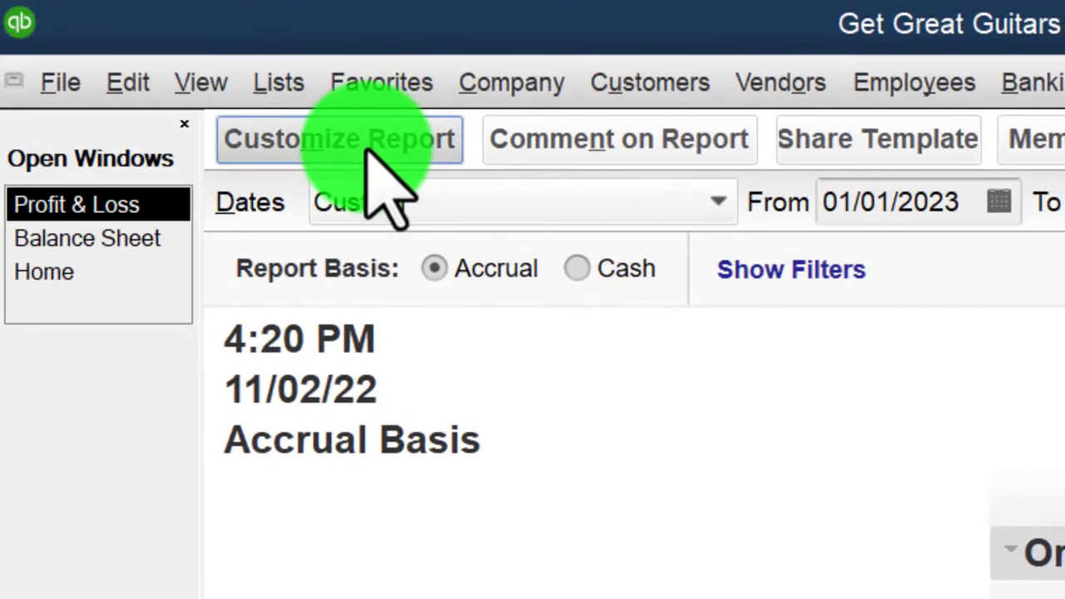
pyautogui.click(374, 157)
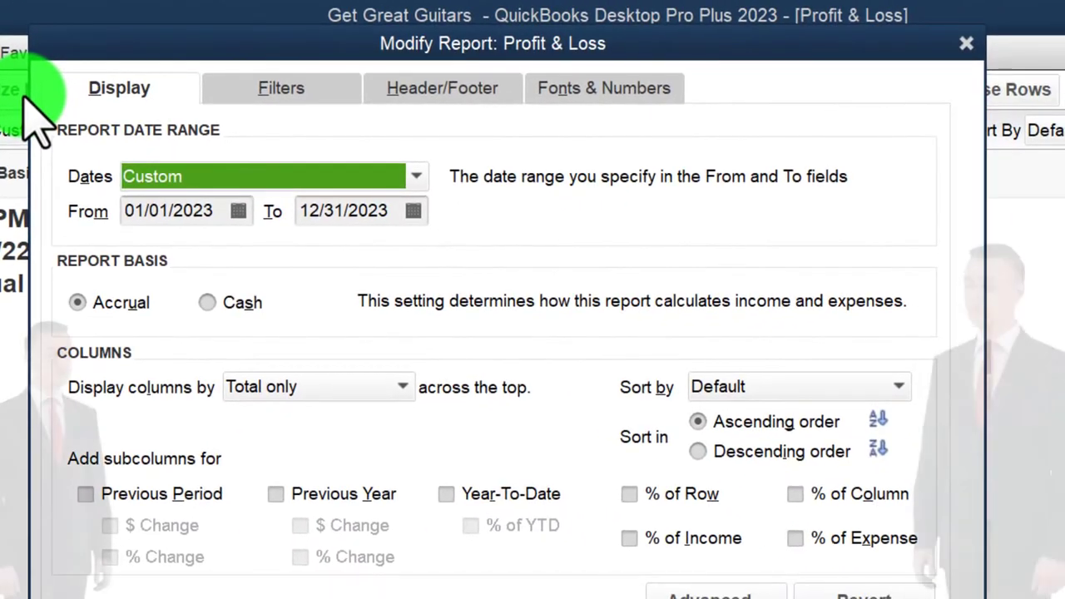
pyautogui.press('Tab')
pyautogui.write('010')
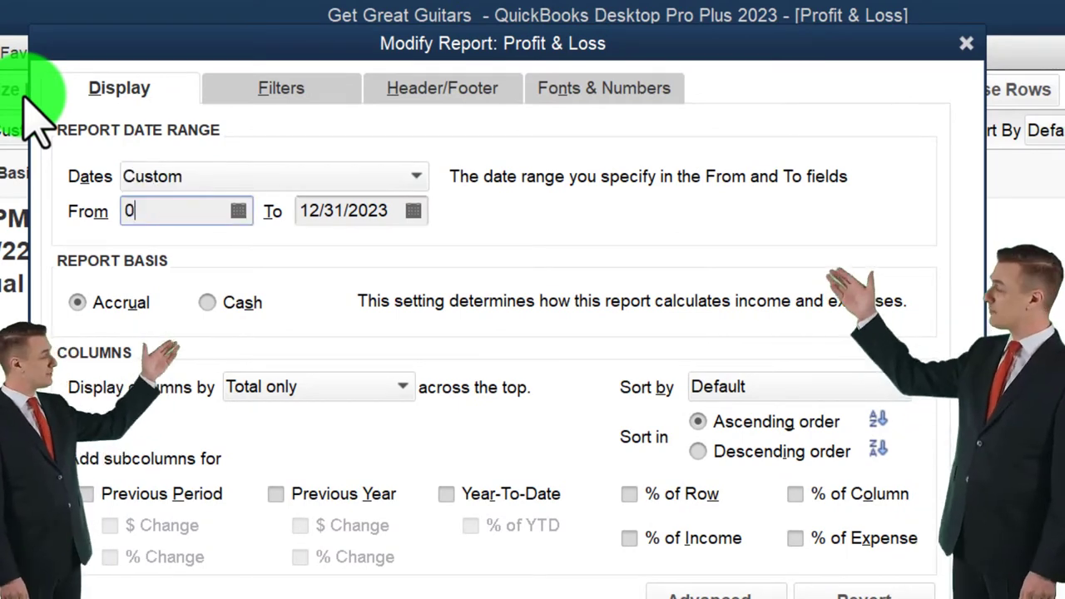
pyautogui.press('Tab')
pyautogui.write('02')
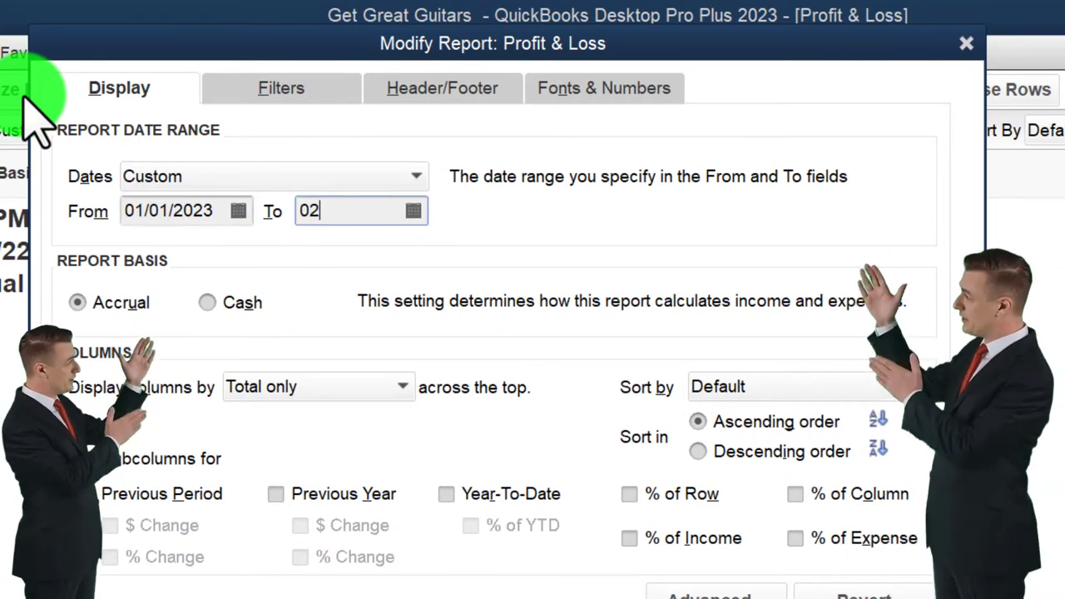
pyautogui.write('282')
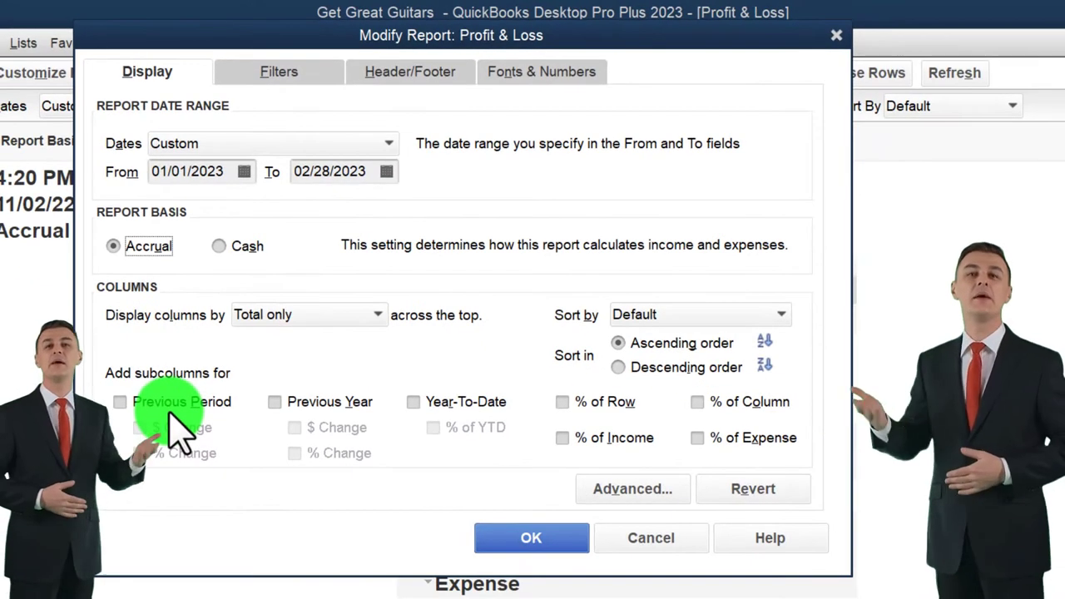
# - Display the Profit & Loss columns by Month and apply the customization
pyautogui.click(726, 317)
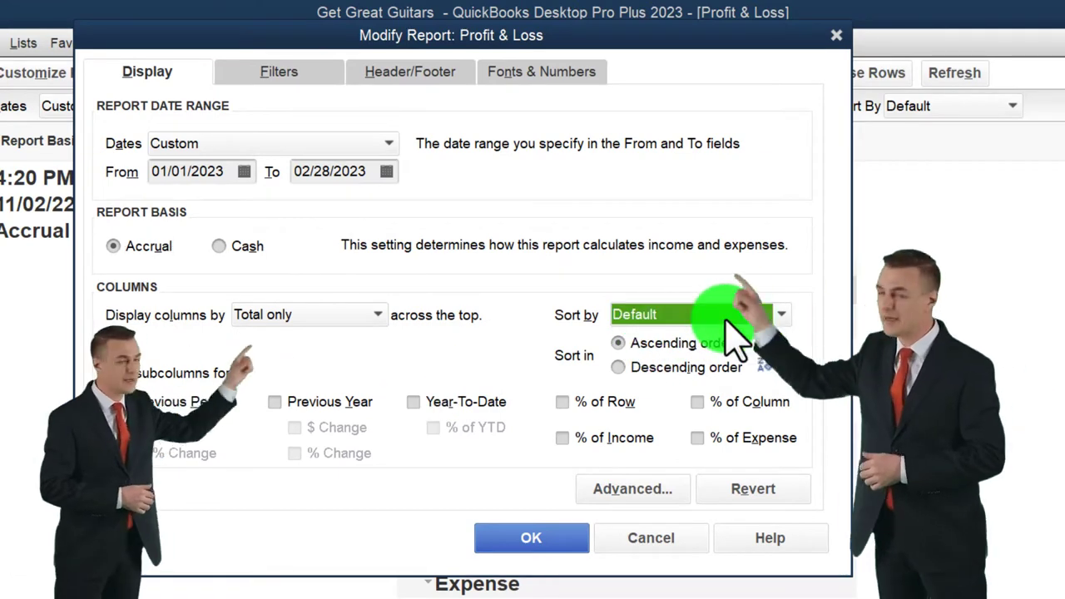
pyautogui.click(732, 339)
pyautogui.click(358, 314)
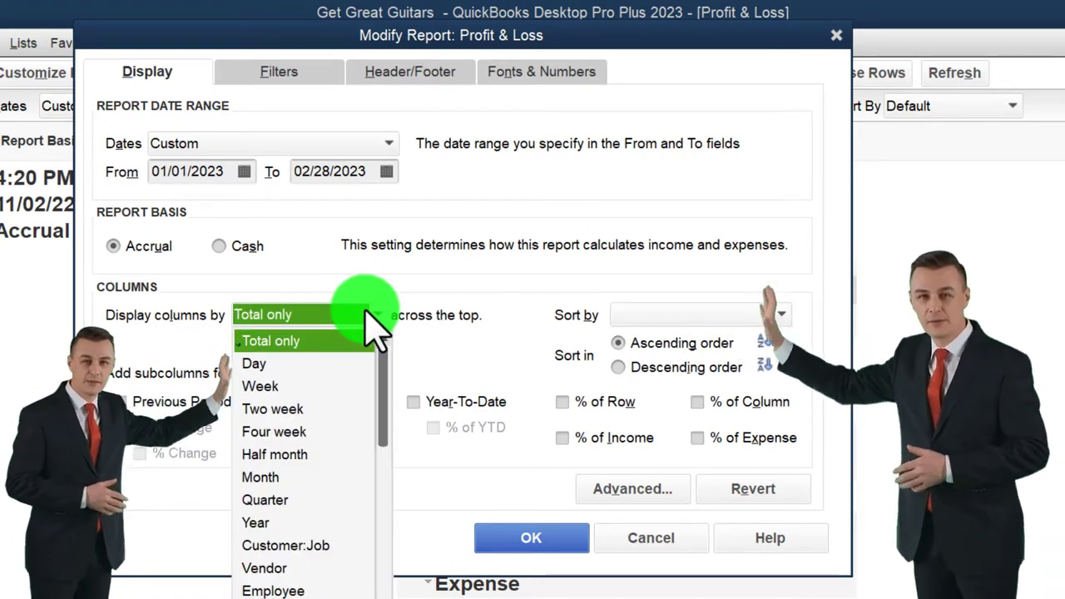
pyautogui.click(265, 477)
pyautogui.click(521, 541)
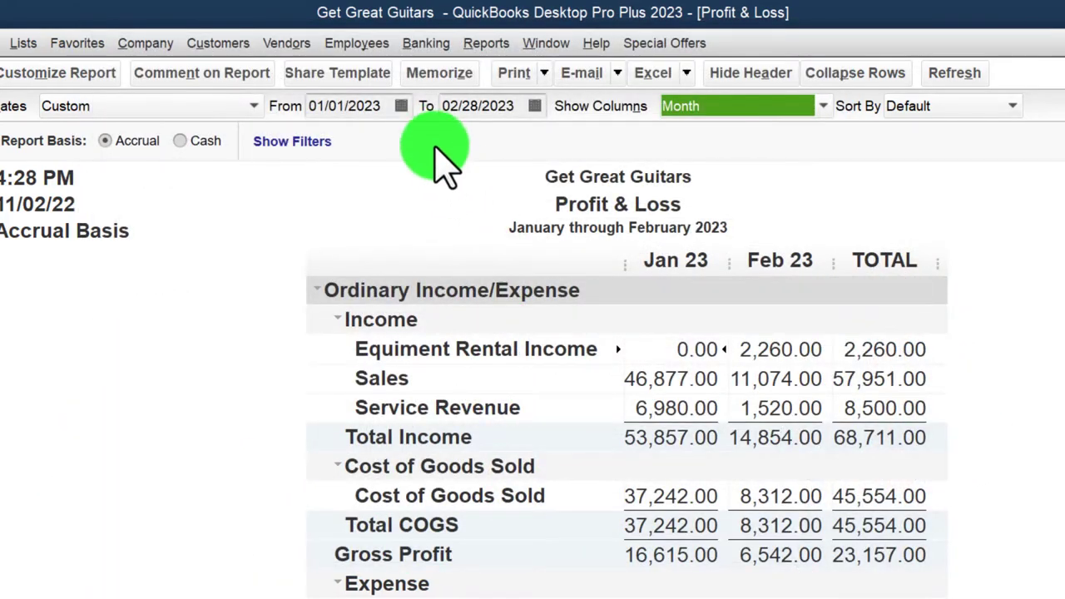
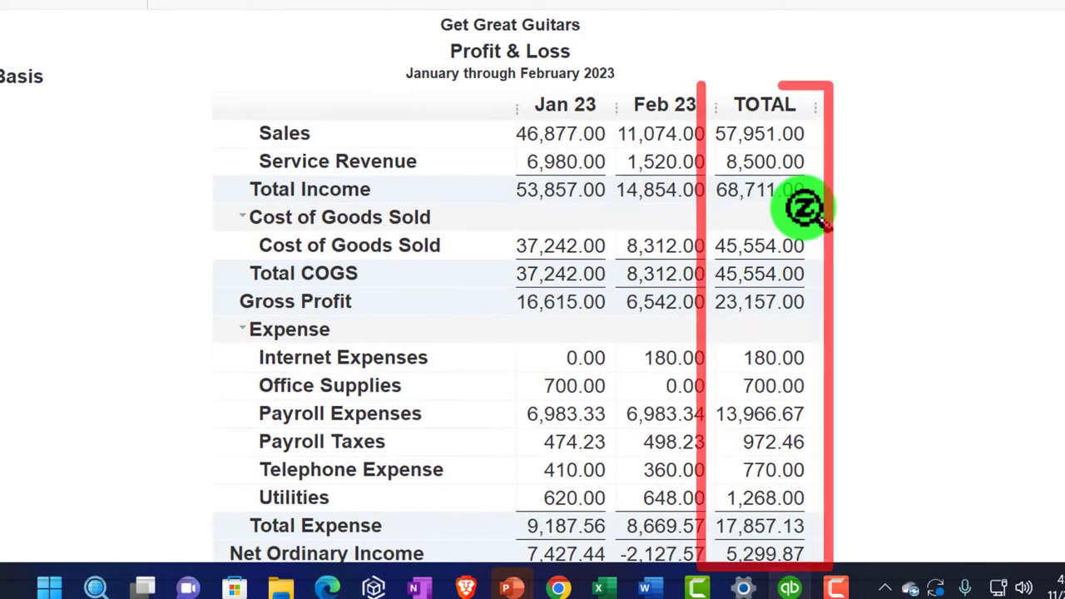
# - Title the Profit & Loss Comparative Income Statement, hide its subtitle, date prepared, time prepared and report basis, and enter the person's first name as footer line
pyautogui.scroll(-3, 803, 208)
pyautogui.scroll(-3, 803, 208)
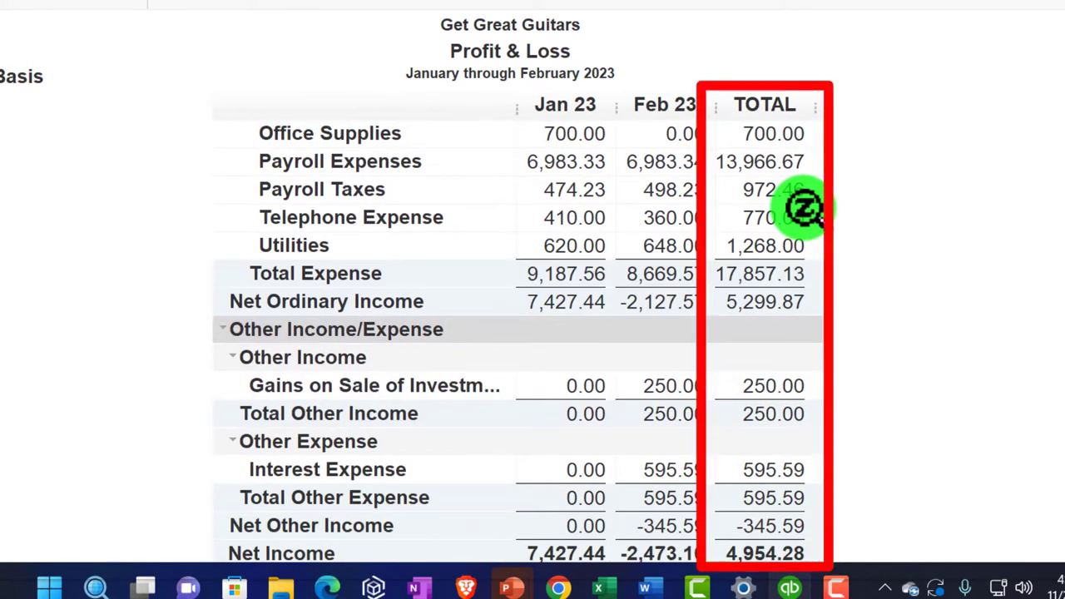
pyautogui.scroll(-1, 803, 208)
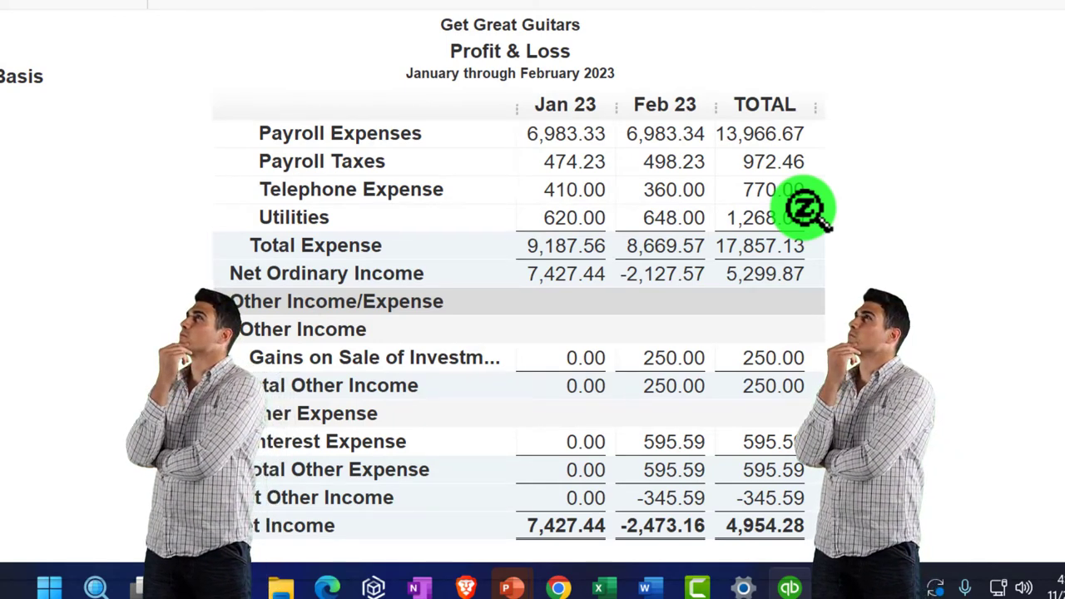
pyautogui.scroll(5, 805, 208)
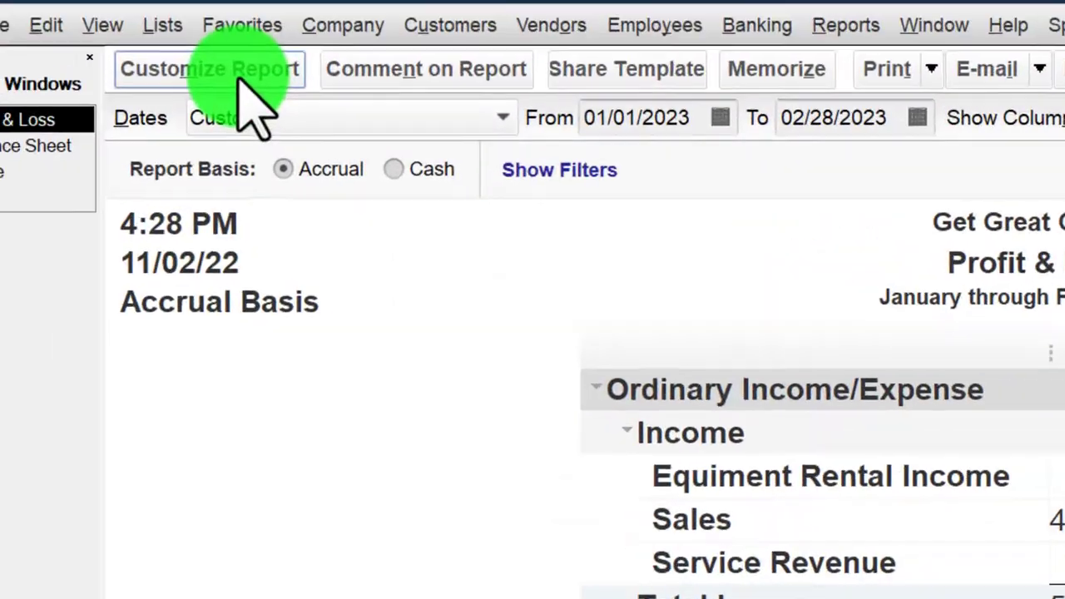
pyautogui.click(242, 80)
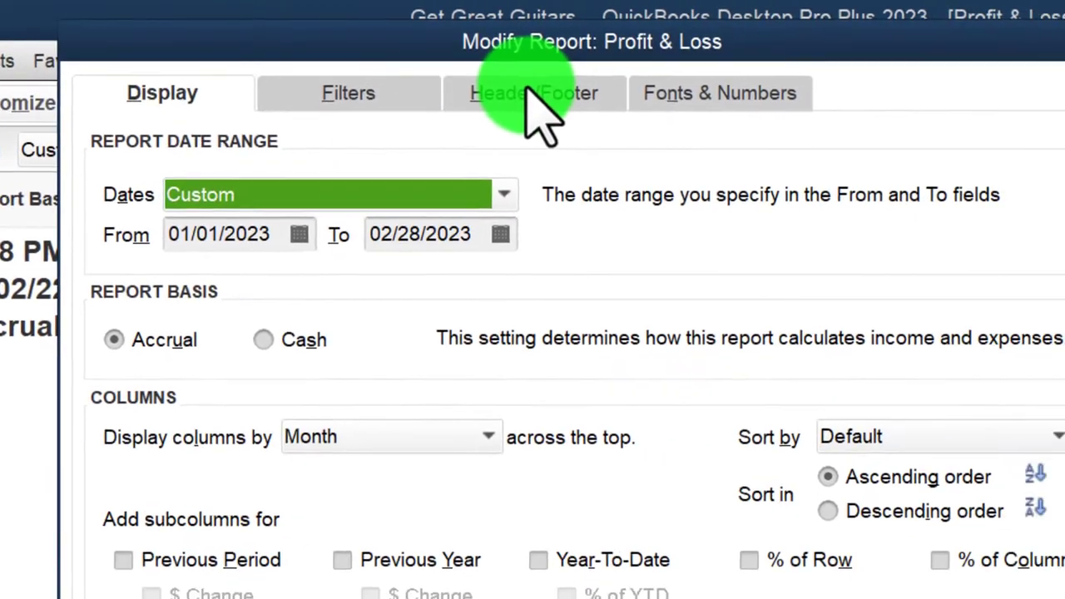
pyautogui.click(870, 110)
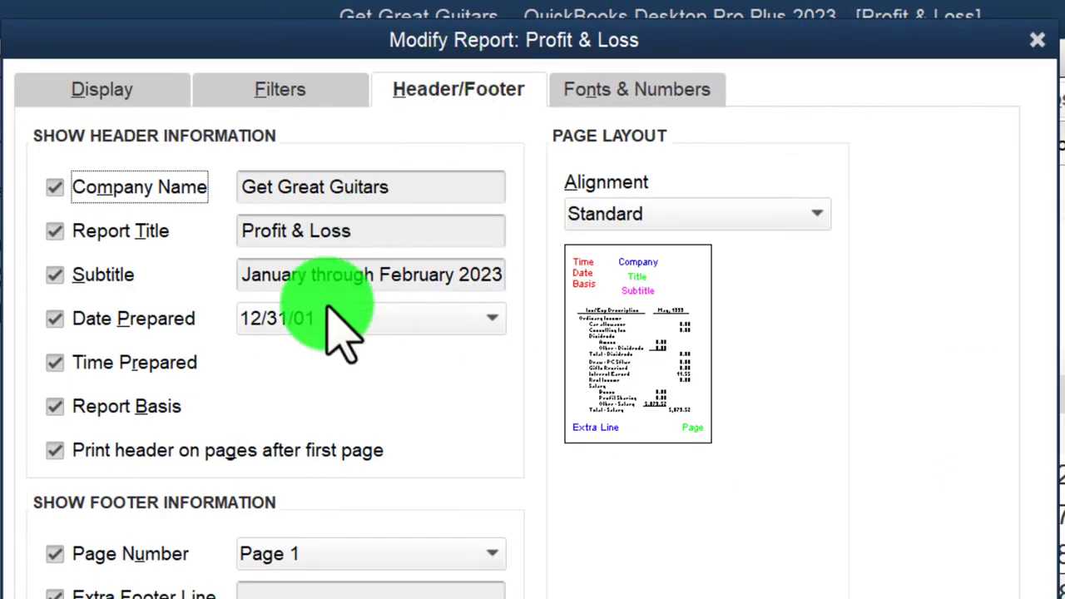
pyautogui.click(388, 233)
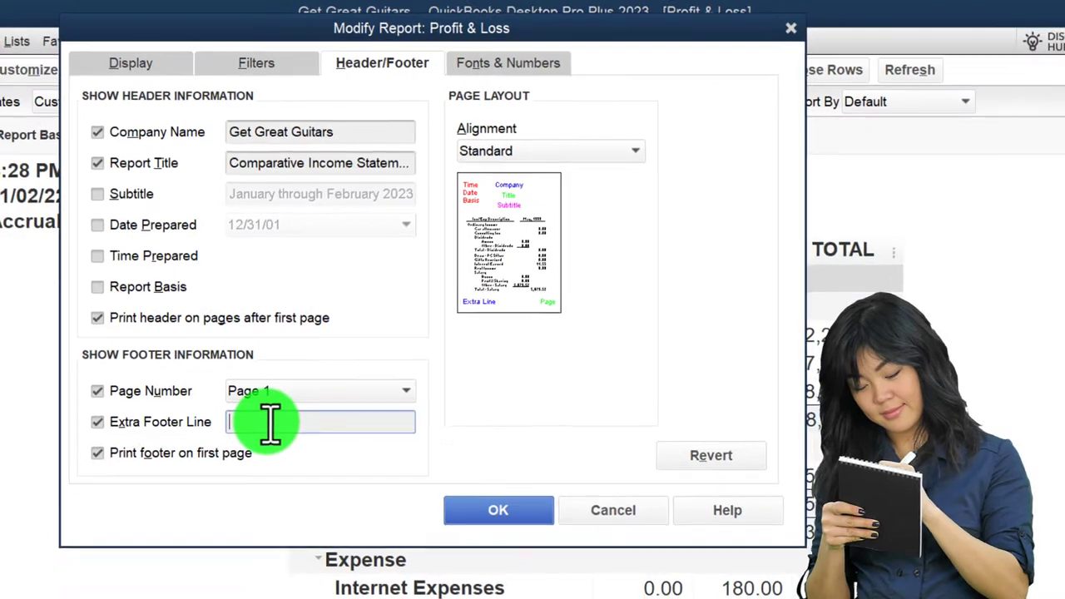
pyautogui.click(297, 596)
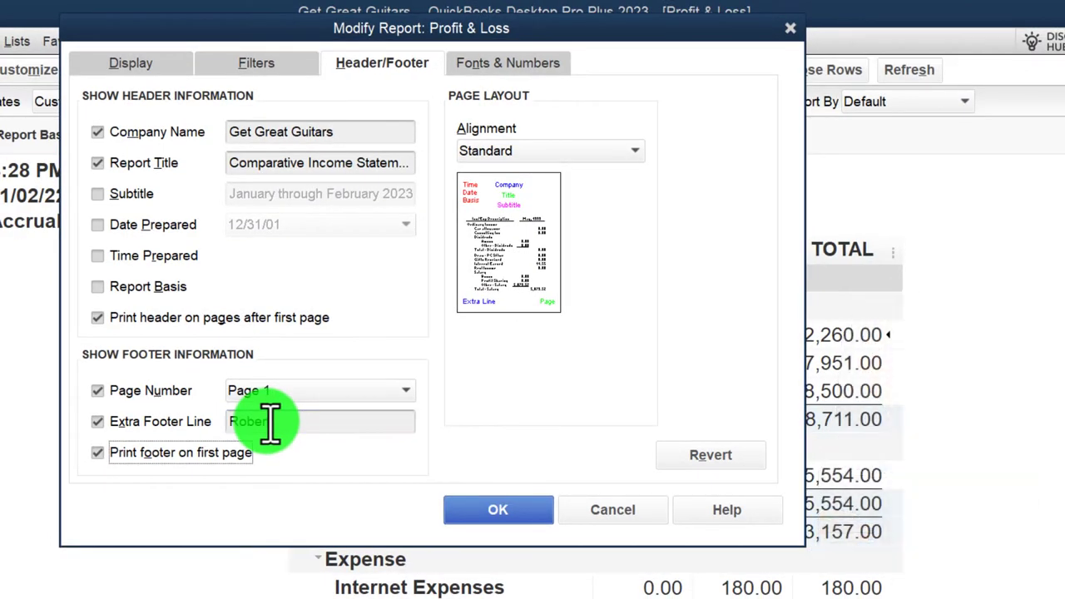
# - Show the income statement's negative numbers in parentheses and bright red, omit cents from all numbers, and apply the changes
pyautogui.click(509, 63)
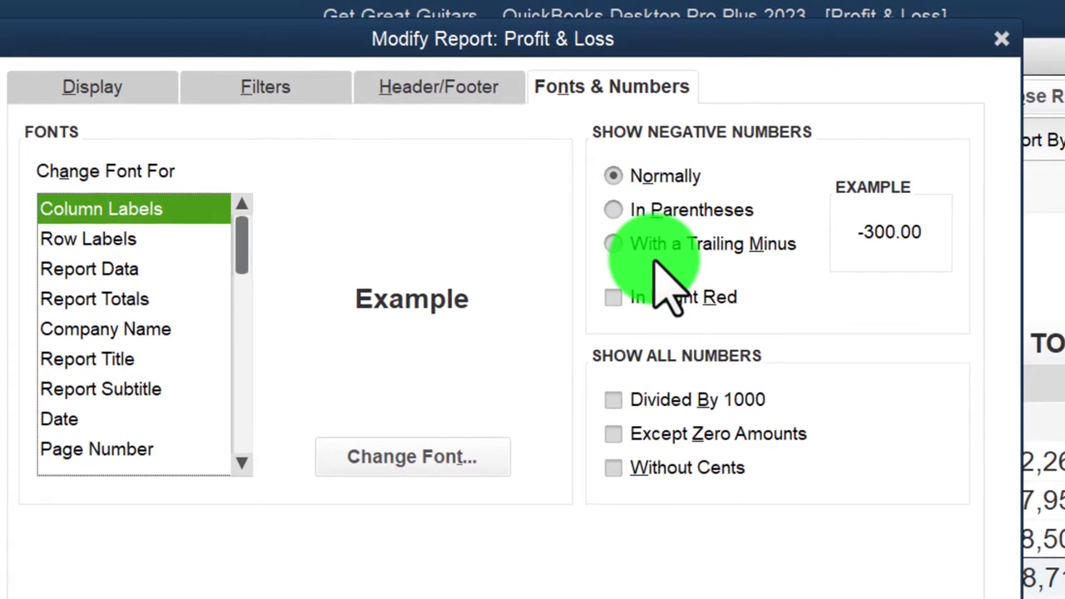
pyautogui.click(616, 211)
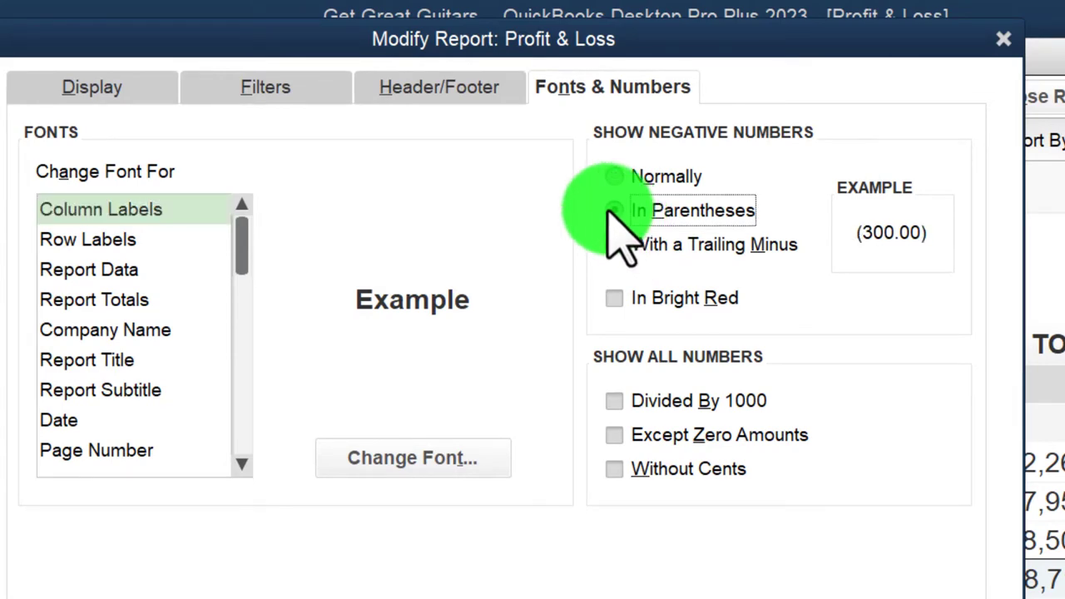
pyautogui.click(616, 298)
pyautogui.click(616, 468)
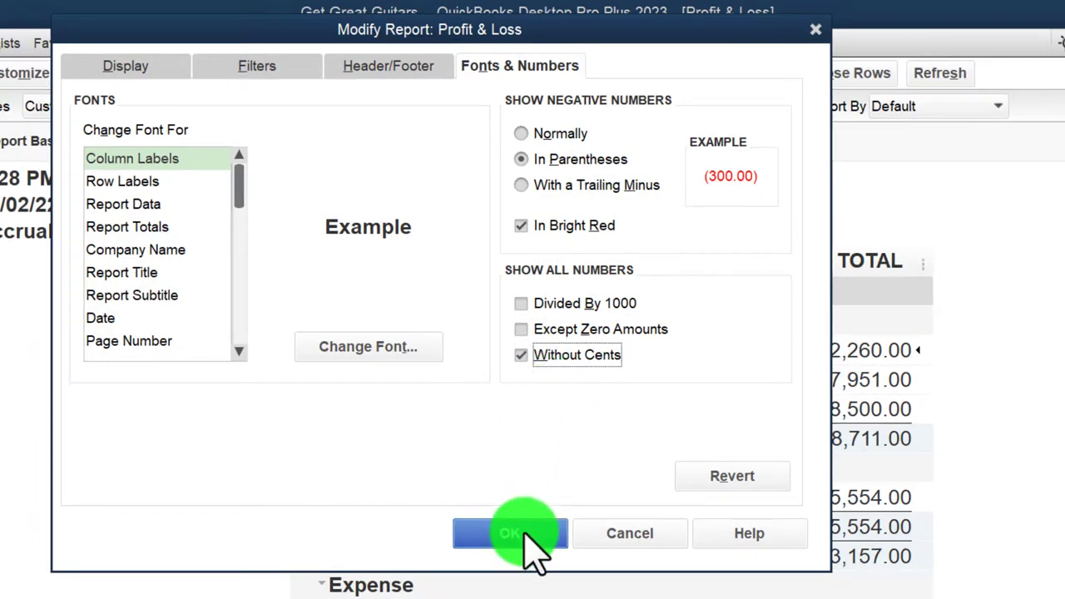
pyautogui.click(524, 533)
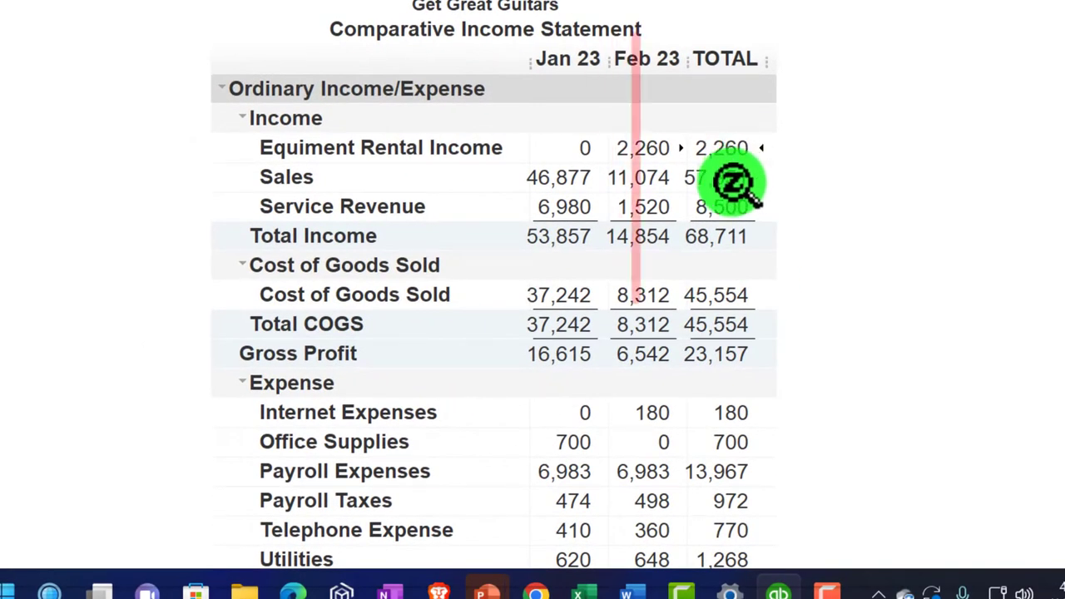
pyautogui.scroll(-5, 732, 183)
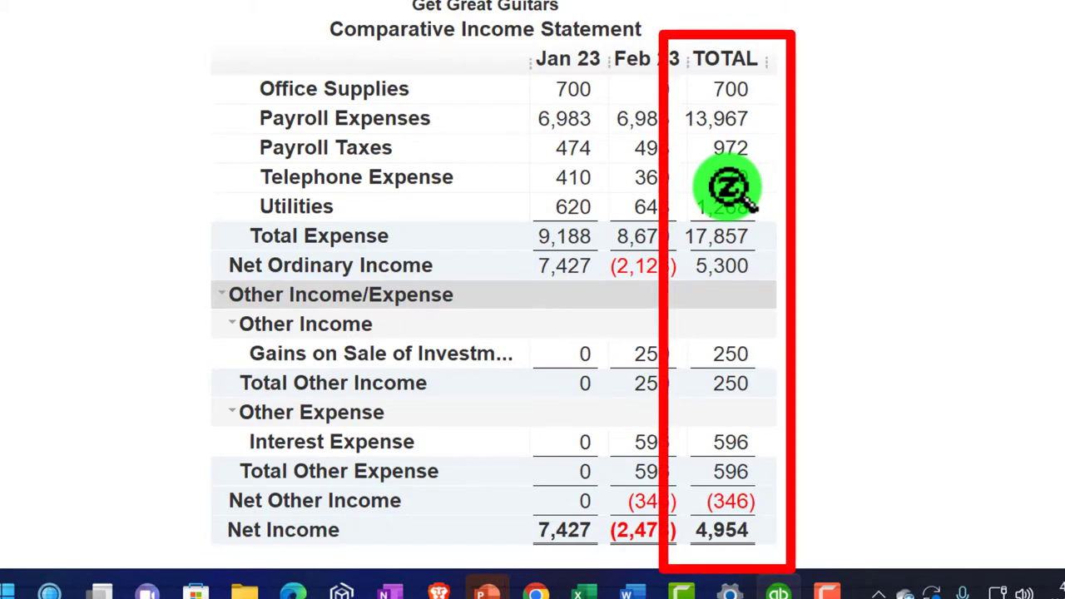
pyautogui.scroll(5, 728, 187)
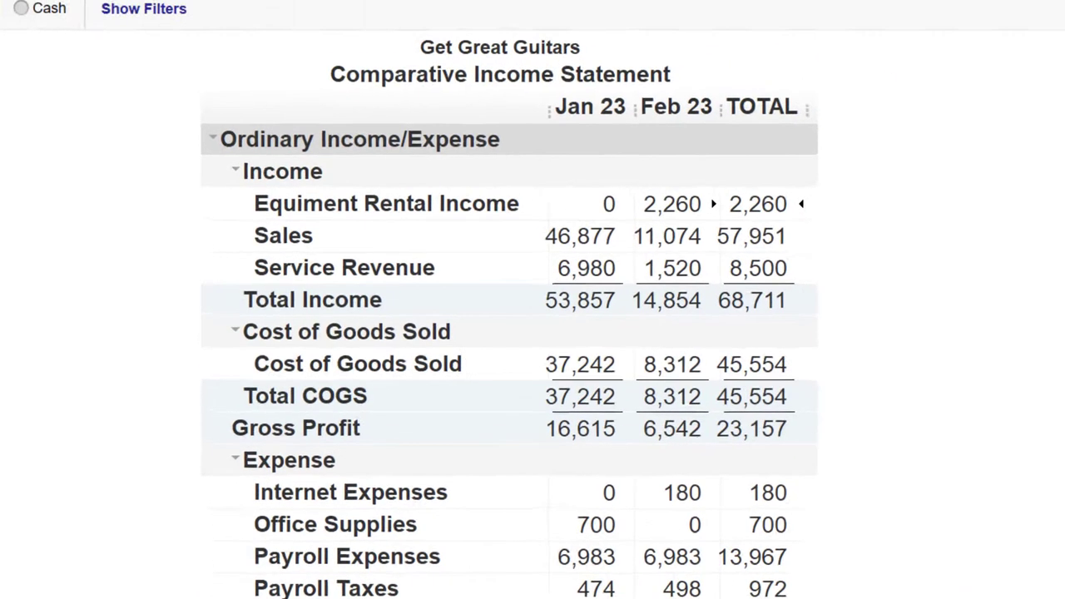
# - Open the Trial Balance report and set its date range from 01/01/2023 to 02/28/2023
pyautogui.click(376, 11)
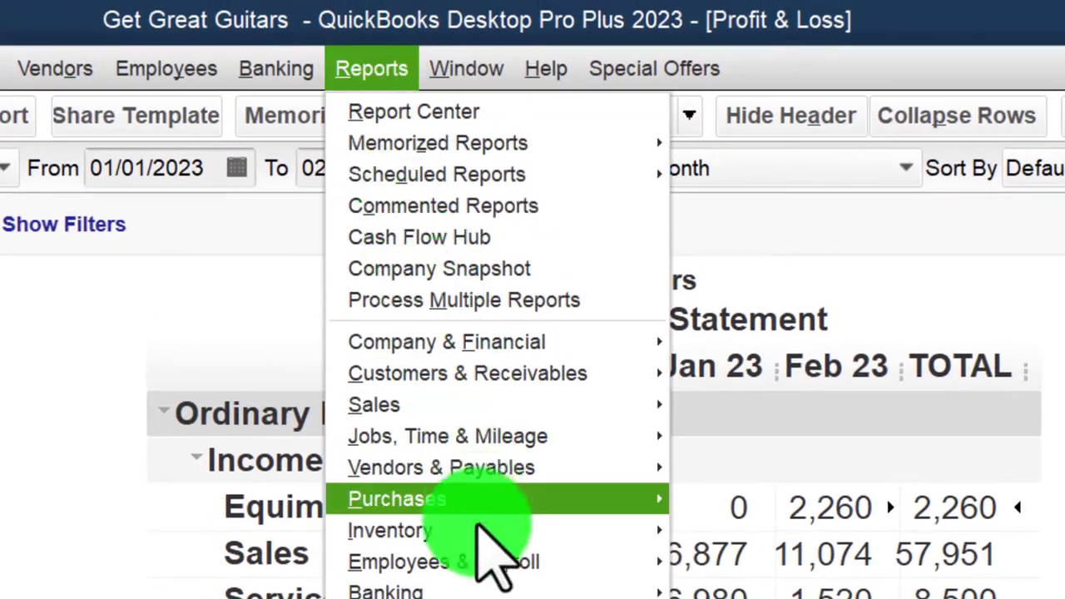
pyautogui.moveTo(554, 583)
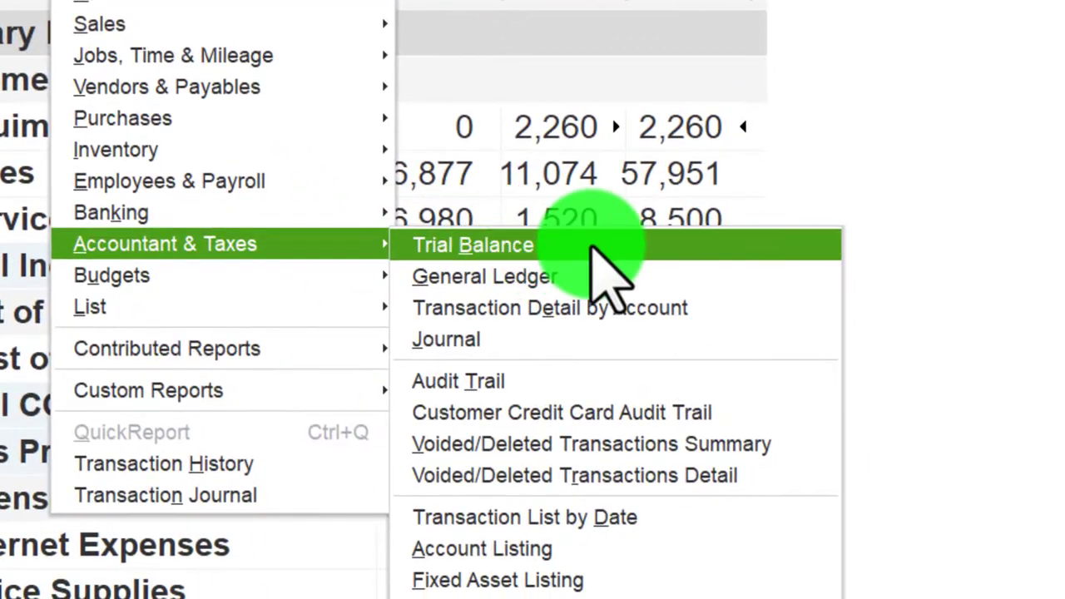
pyautogui.click(592, 248)
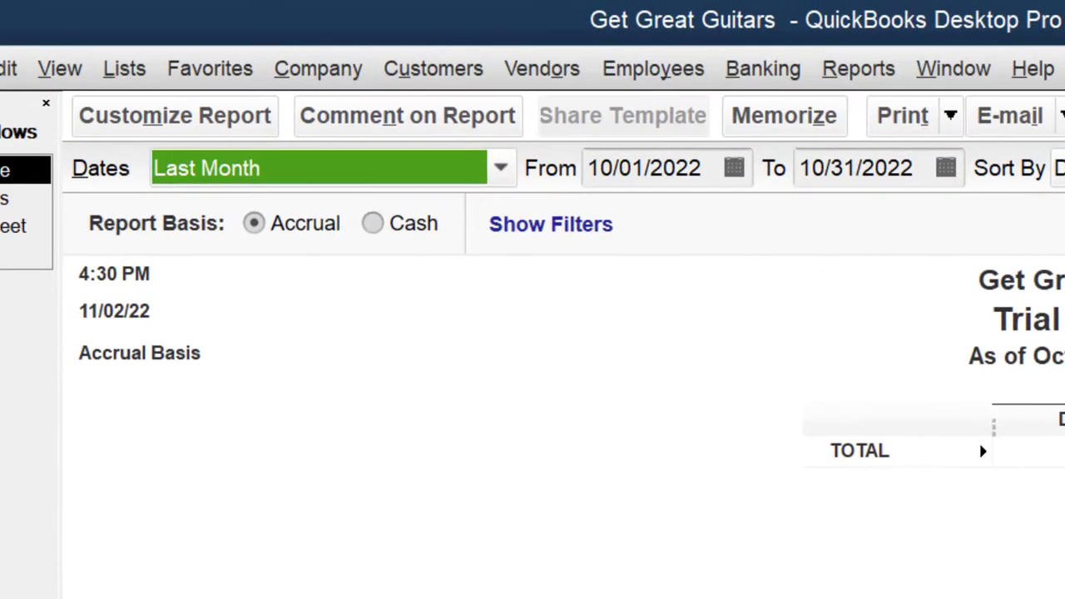
pyautogui.press('Tab')
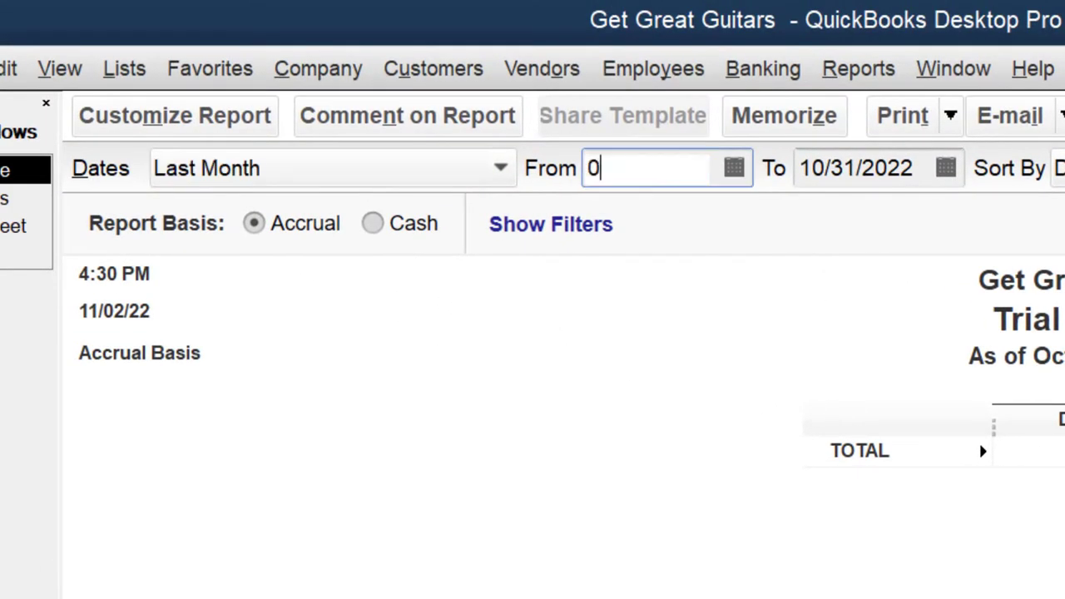
pyautogui.press('Tab')
pyautogui.write('1')
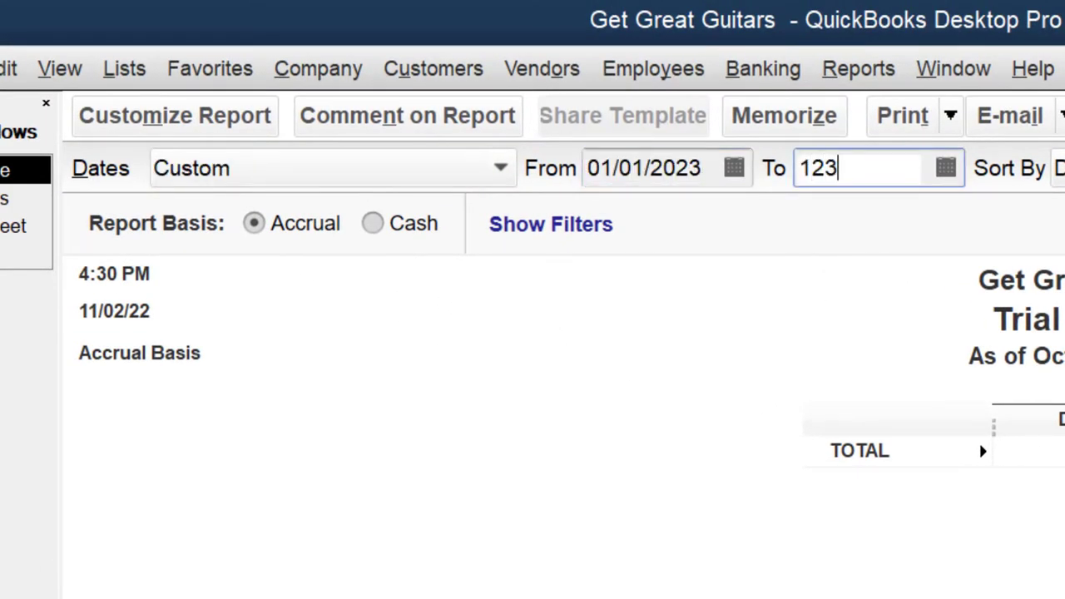
pyautogui.write('23123')
pyautogui.press('Tab')
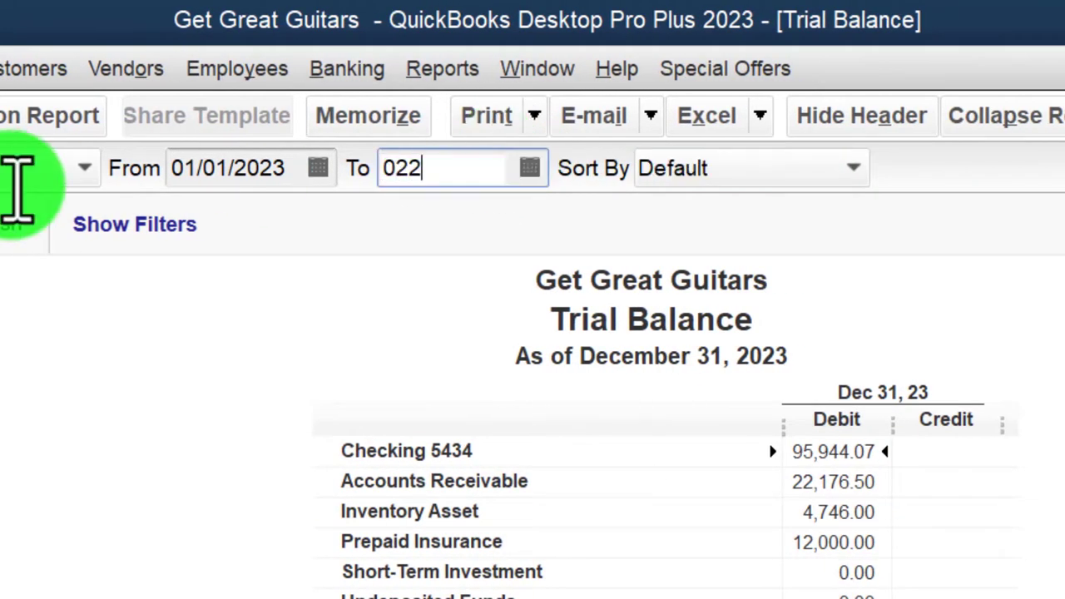
pyautogui.write('02/28/2023')
pyautogui.press('Tab')
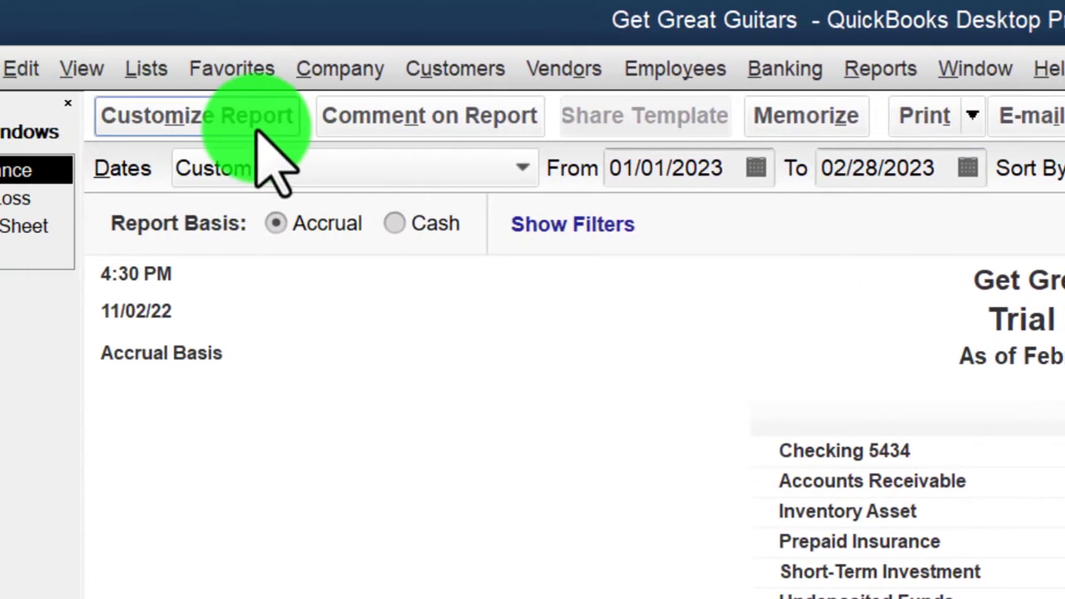
# - Hide the trial balance's date prepared, time prepared and report basis, and enter the person's first name as the extra footer line
pyautogui.click(354, 117)
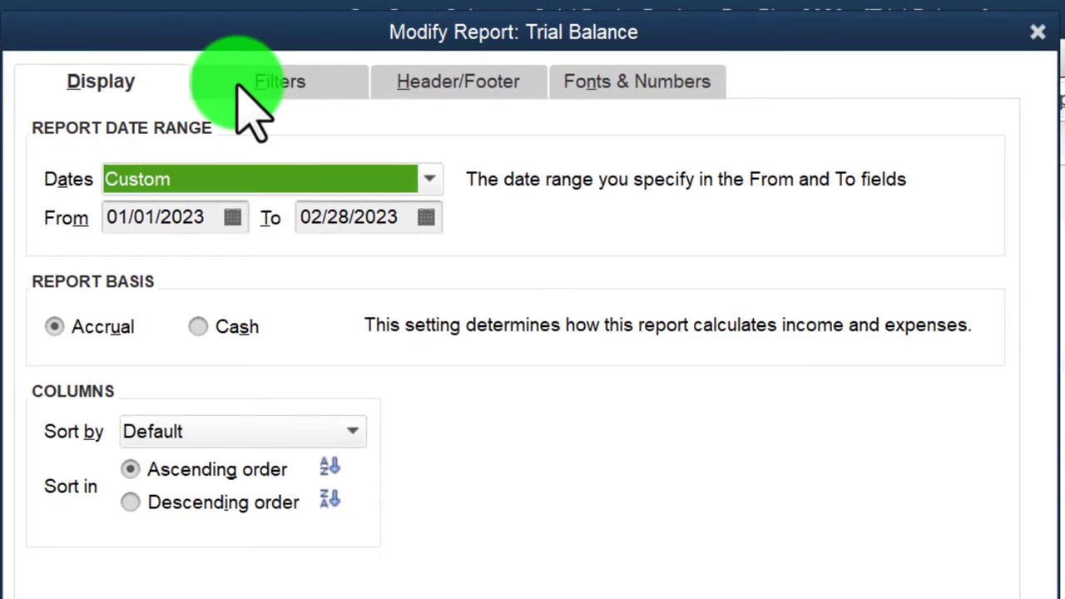
pyautogui.click(575, 97)
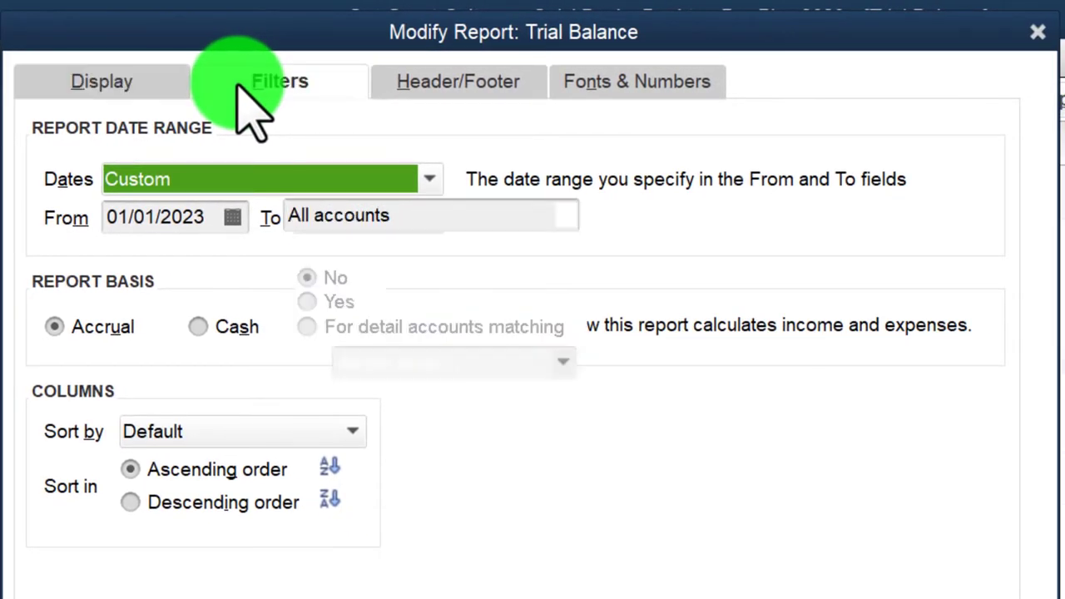
pyautogui.click(434, 88)
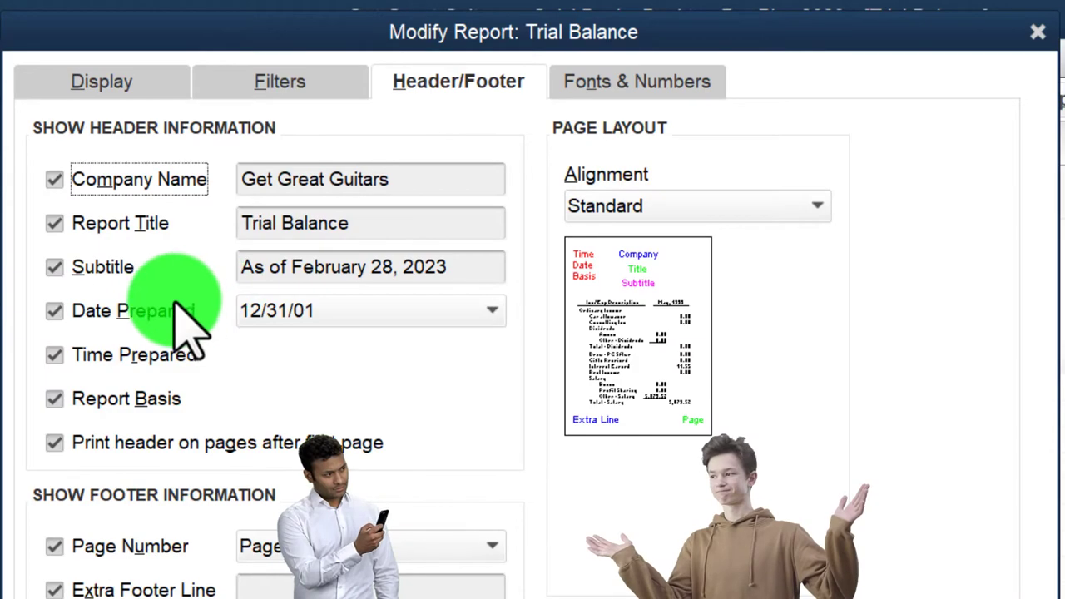
pyautogui.click(54, 311)
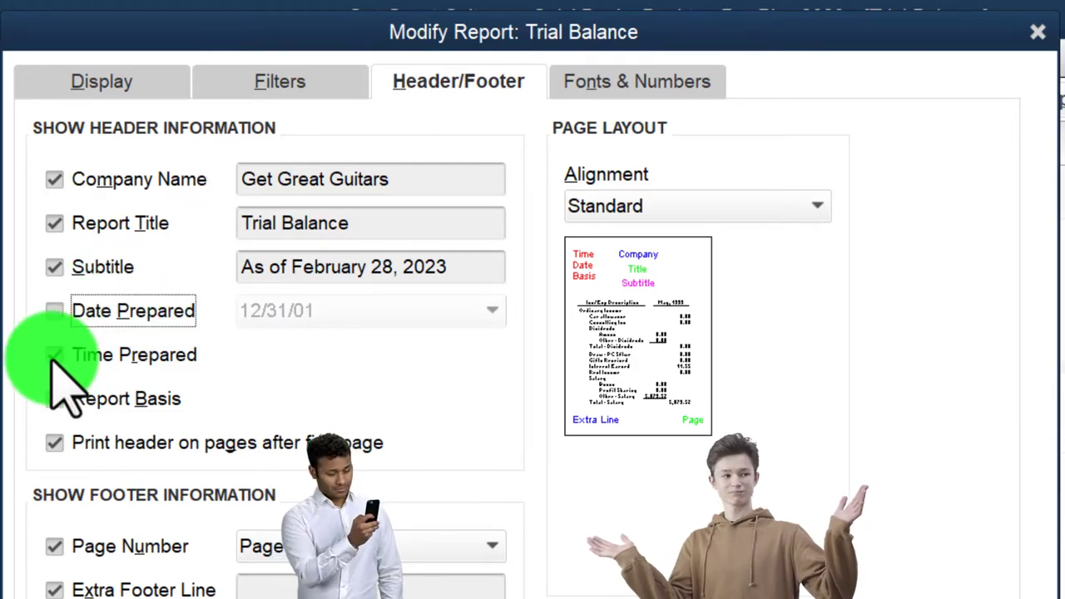
pyautogui.click(54, 354)
pyautogui.click(54, 398)
pyautogui.click(346, 590)
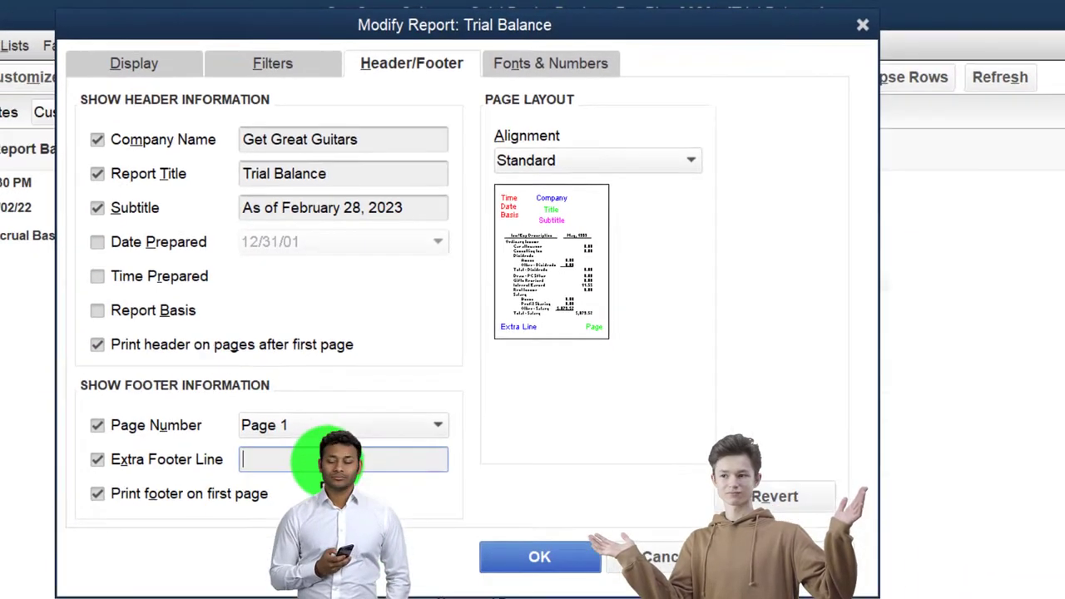
pyautogui.write('Robert')
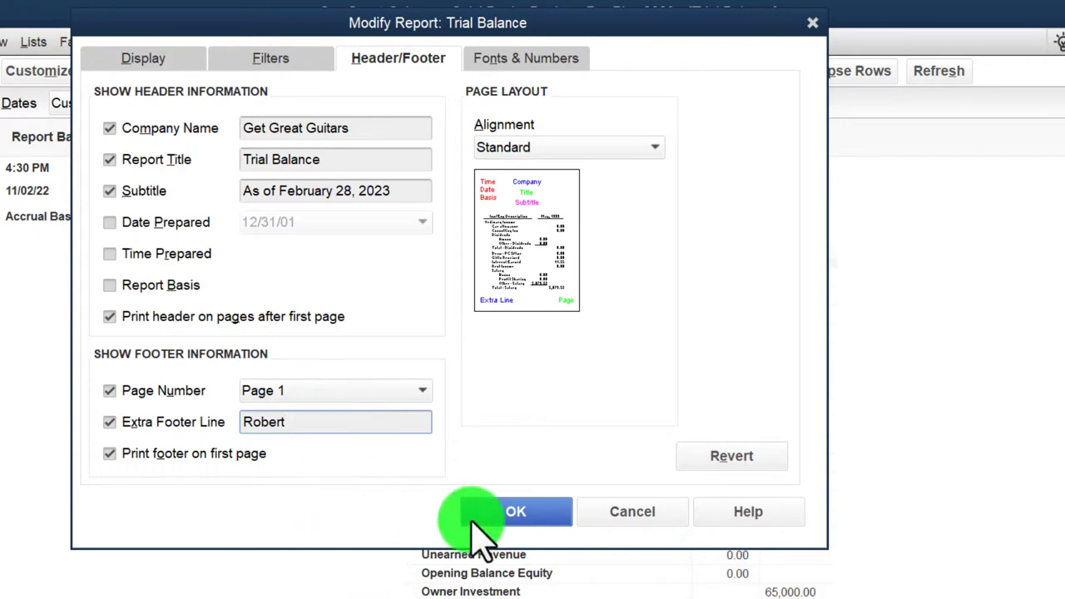
# - Show the trial balance's negative numbers in parentheses and bright red, keep the cents, and apply the changes
pyautogui.click(526, 59)
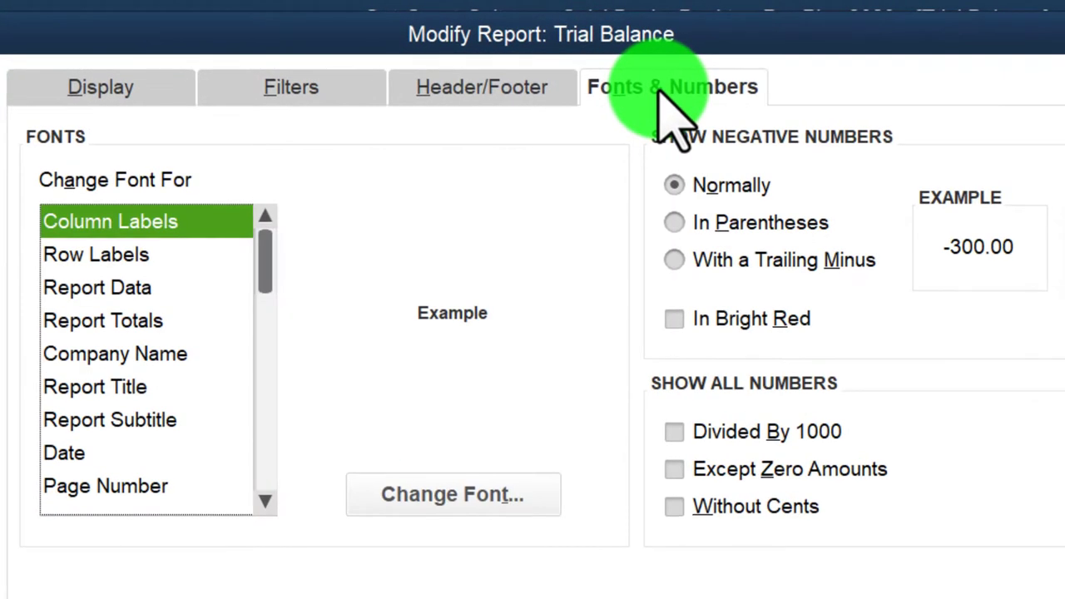
pyautogui.click(672, 222)
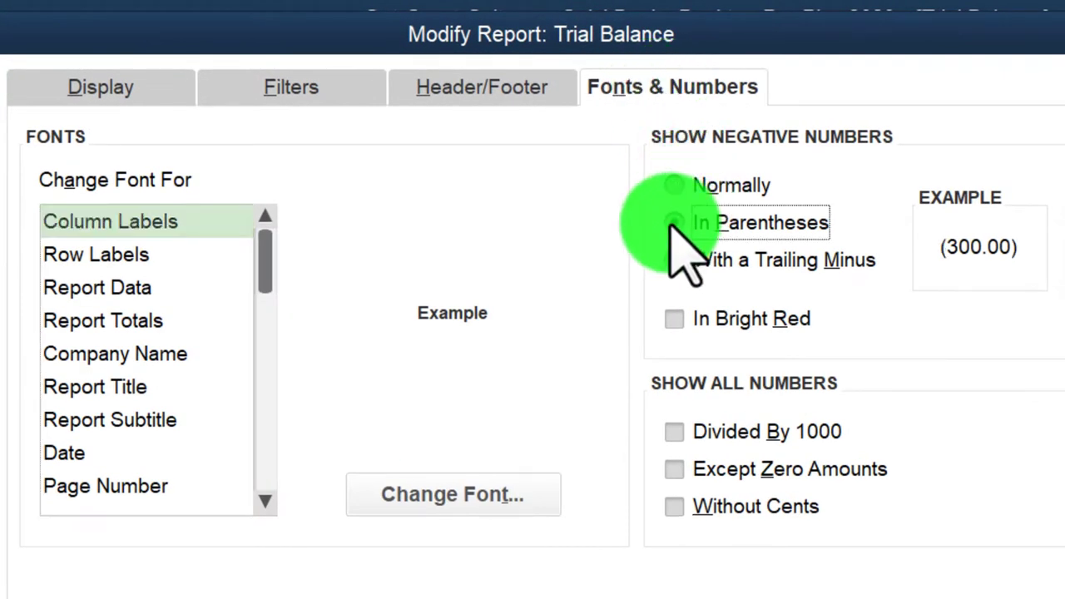
pyautogui.click(676, 510)
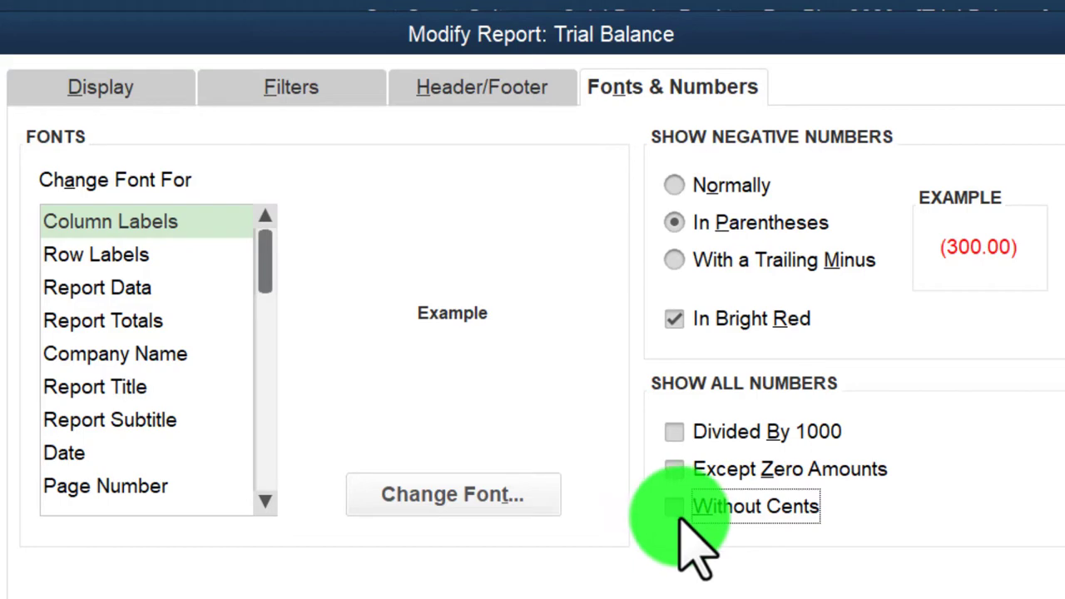
pyautogui.click(440, 392)
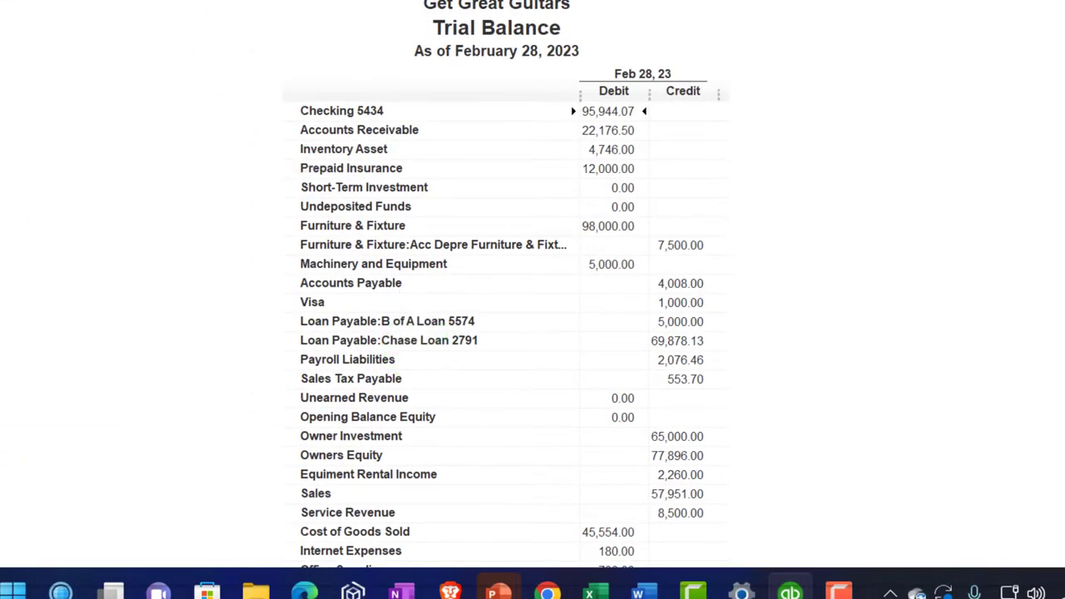
# - Set the trial balance's column label font to size 14, extend the change to the related fonts, and apply it
pyautogui.click(545, 70)
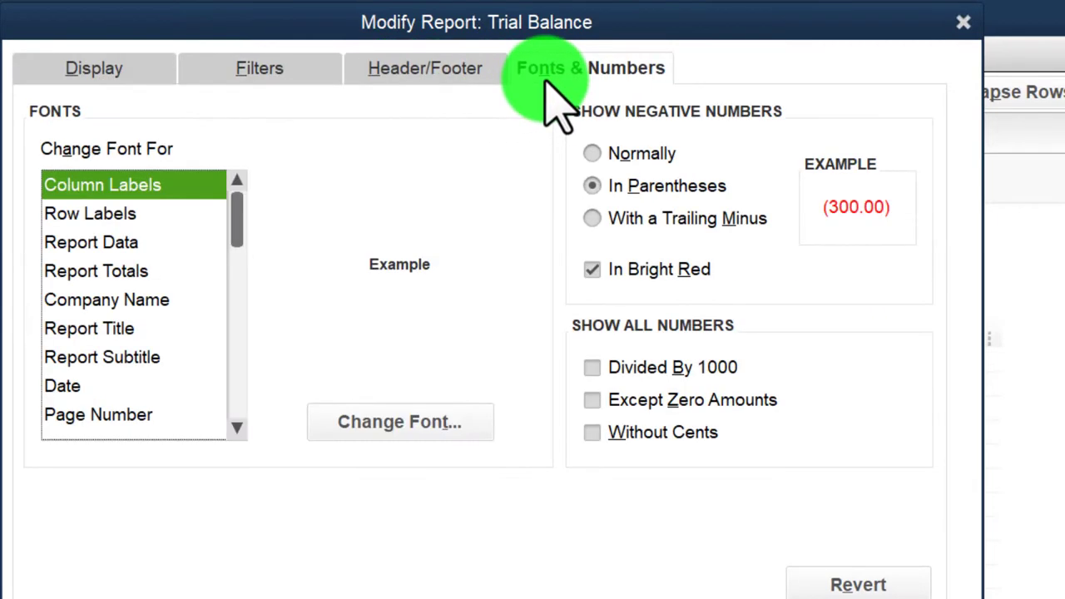
pyautogui.click(468, 421)
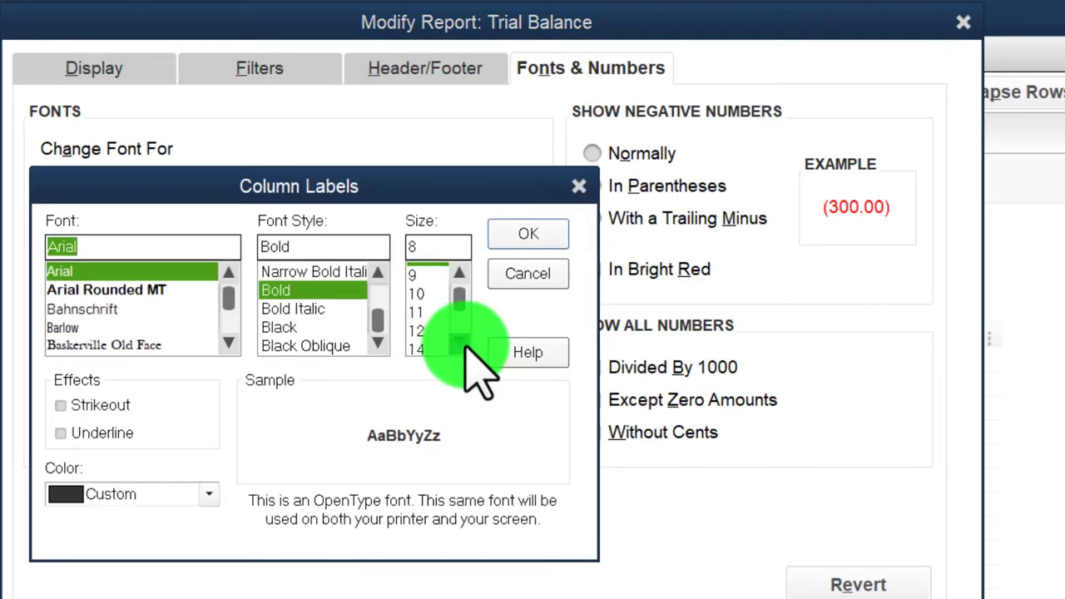
pyautogui.click(517, 235)
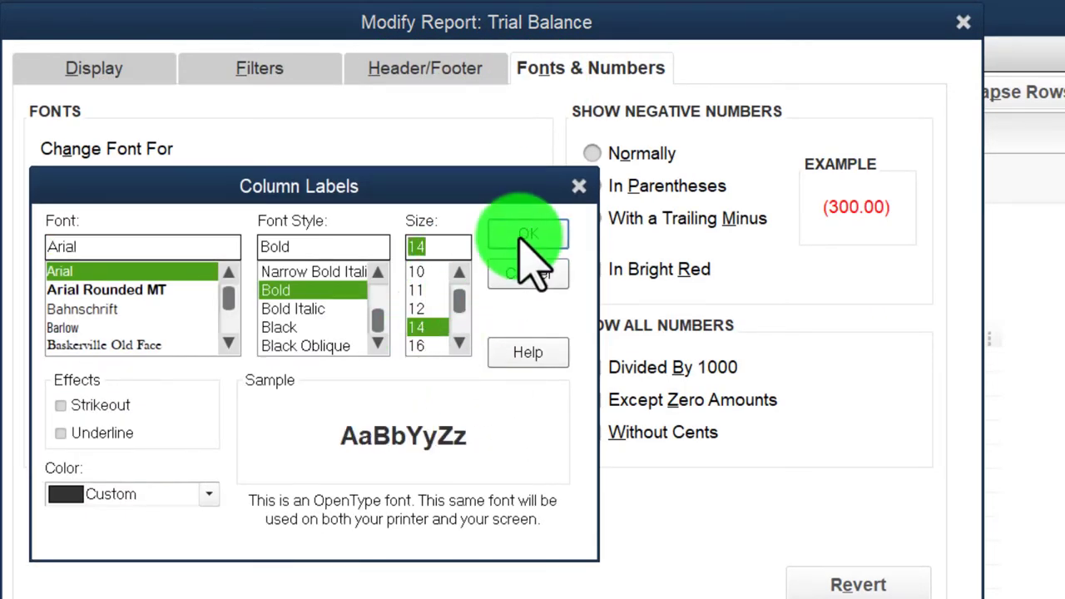
pyautogui.click(588, 297)
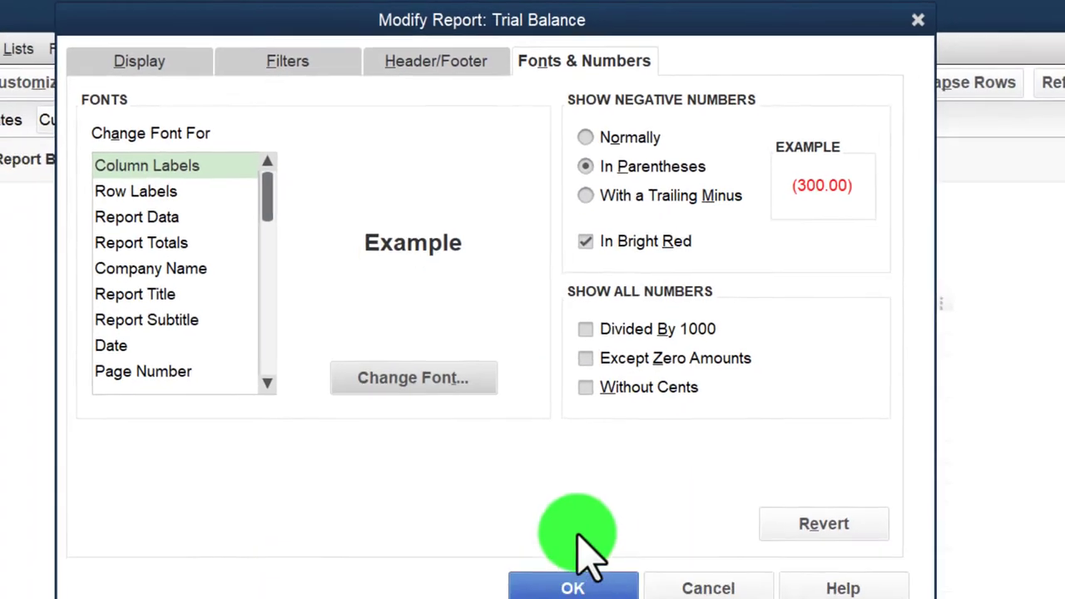
pyautogui.click(573, 582)
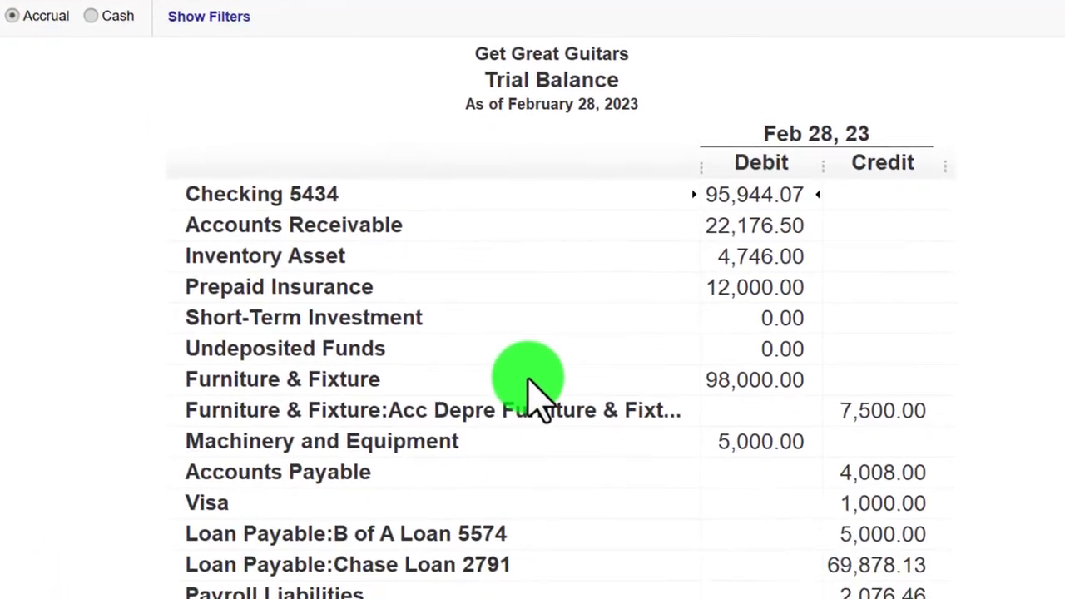
# - Examine the trial balance's debit and credit columns from the checking account through the totals
pyautogui.scroll(-6, 526, 380)
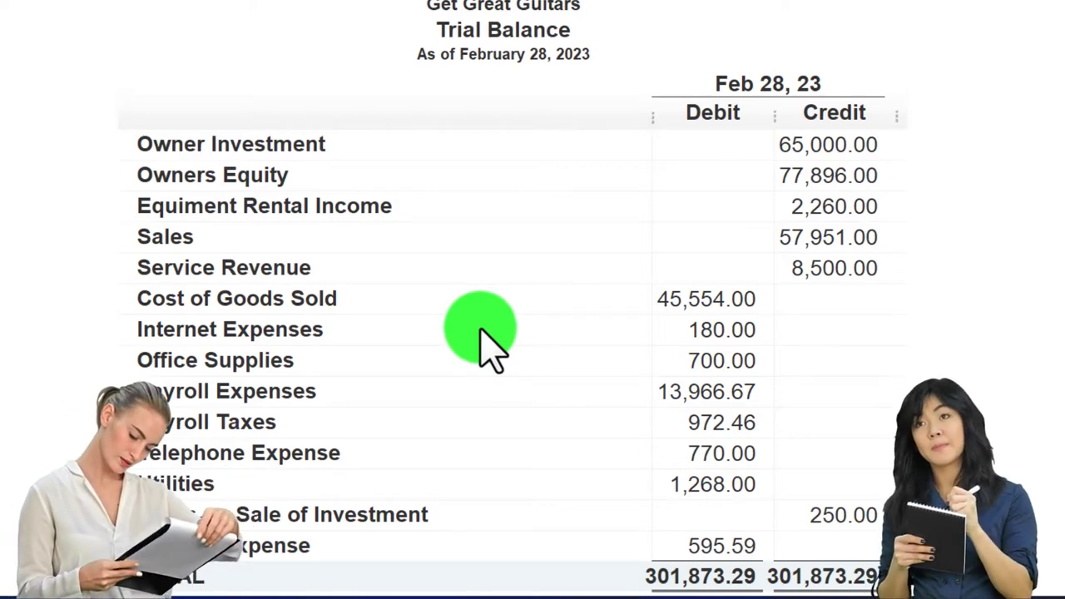
pyautogui.scroll(6, 481, 330)
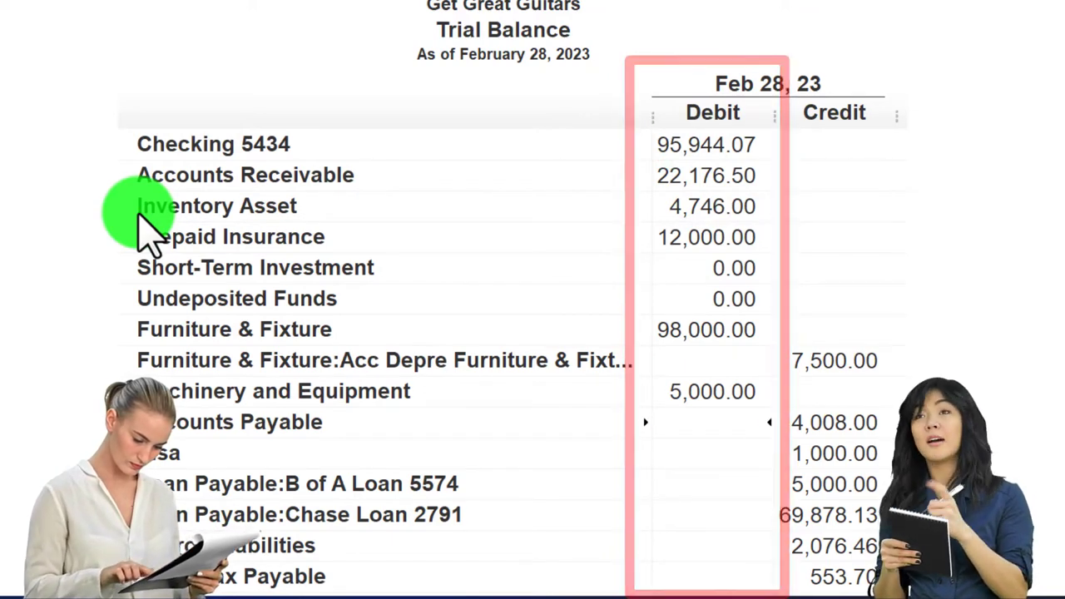
pyautogui.scroll(-3, 148, 233)
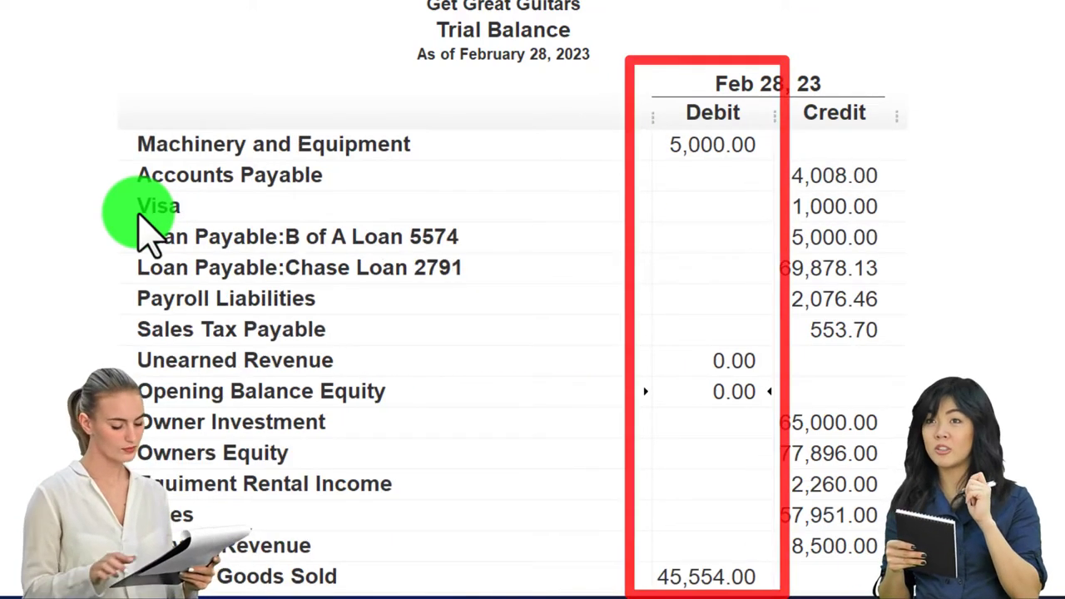
pyautogui.scroll(-3, 148, 233)
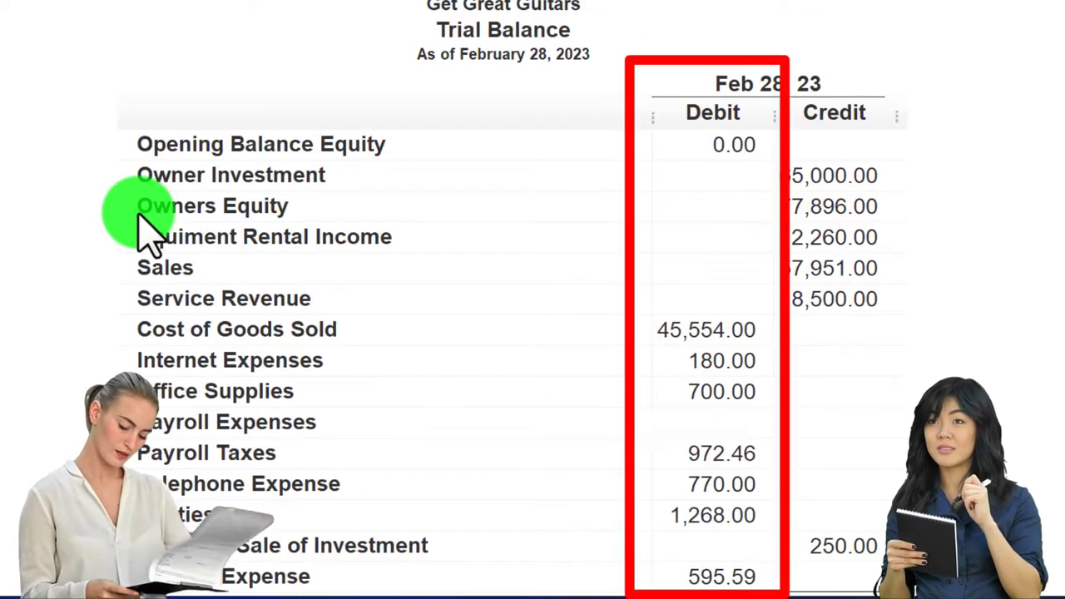
pyautogui.scroll(-1, 148, 233)
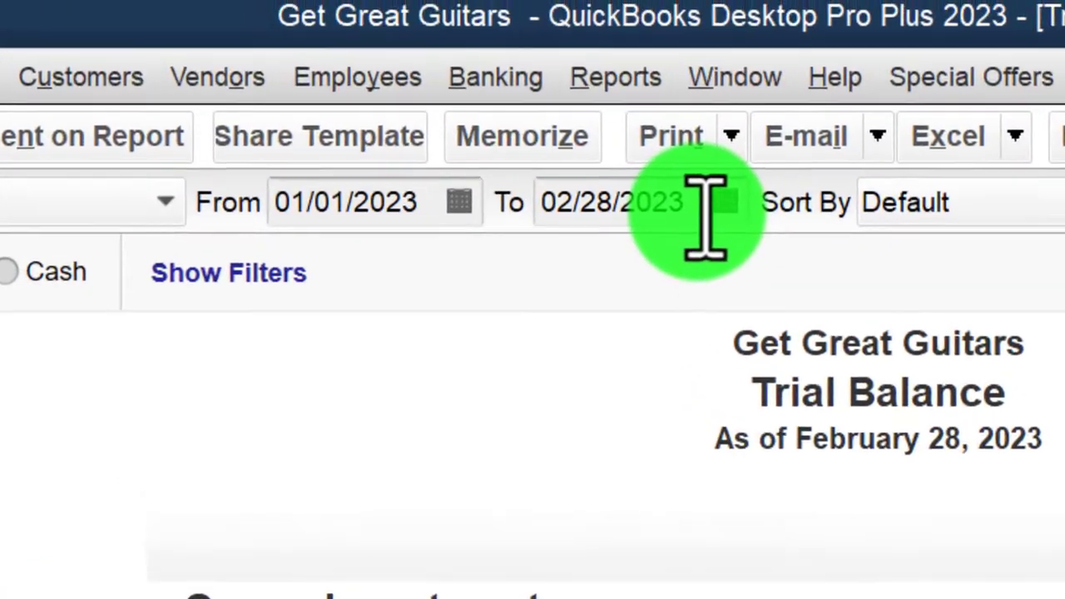
pyautogui.click(566, 75)
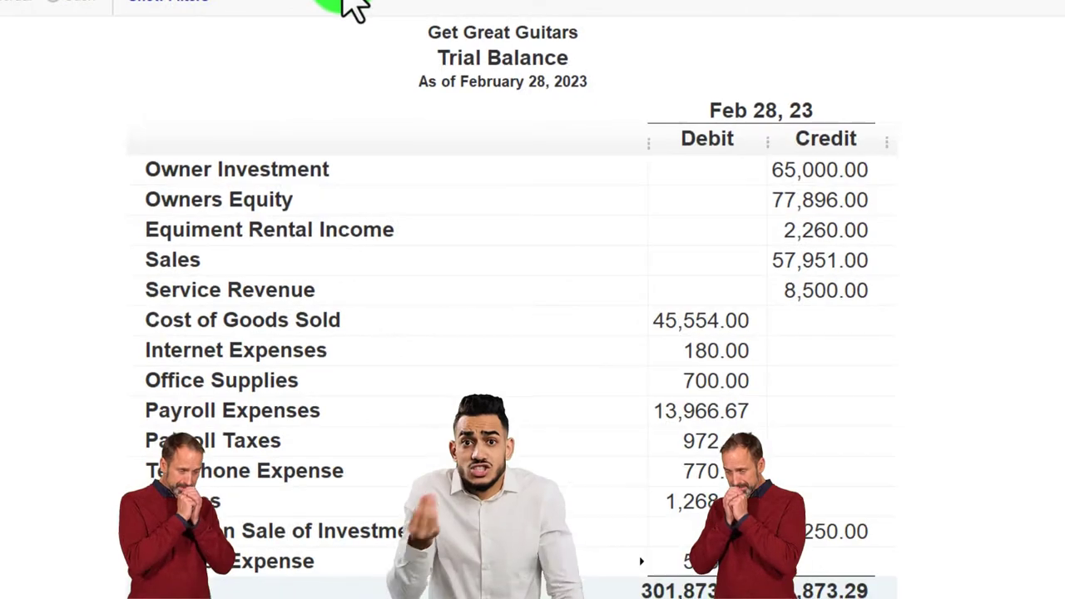
pyautogui.scroll(6, 743, 400)
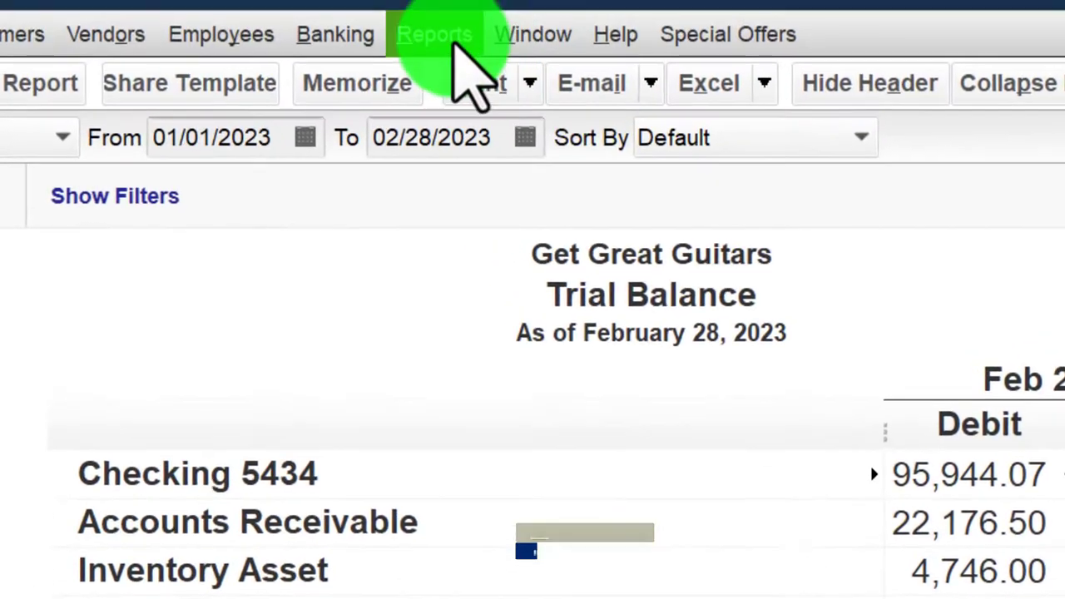
# - Open the Transaction List by Date report and set its date range from 02/01/2023 to 02/28/2023
pyautogui.click(379, 0)
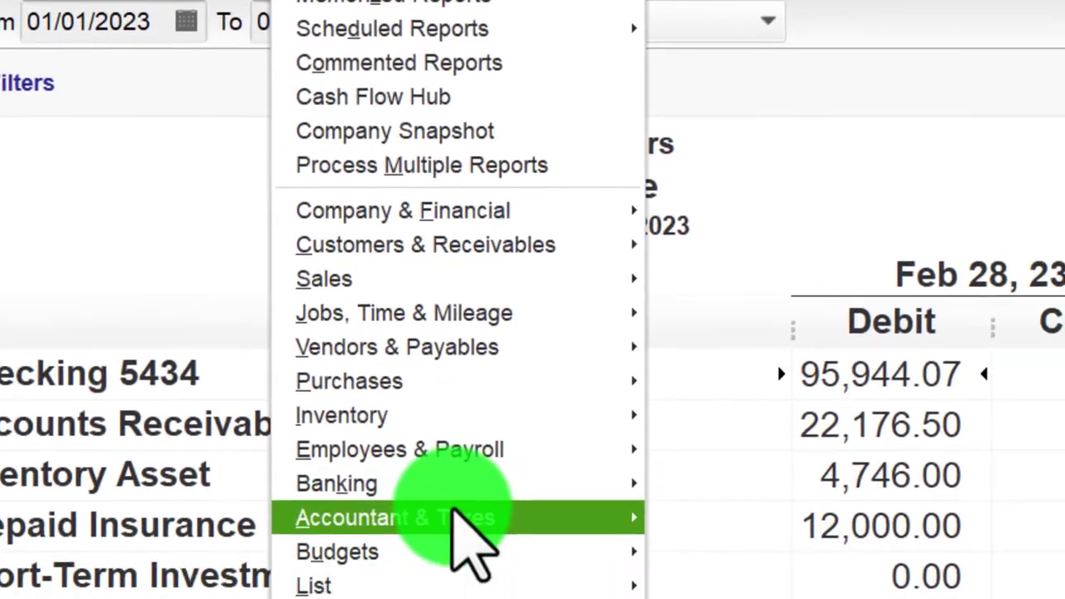
pyautogui.moveTo(742, 598)
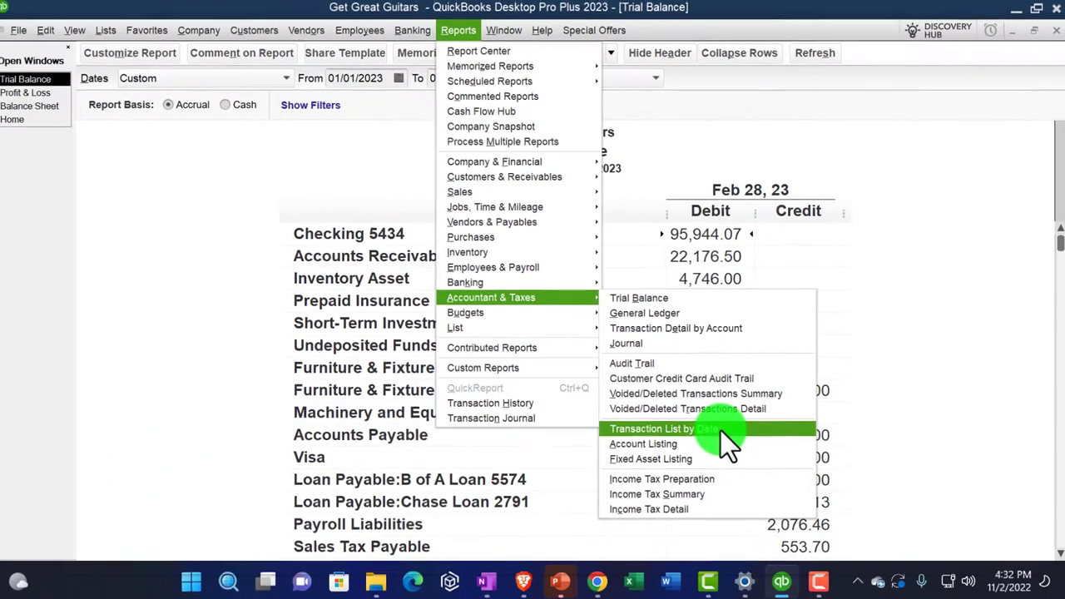
pyautogui.click(699, 555)
pyautogui.click(390, 80)
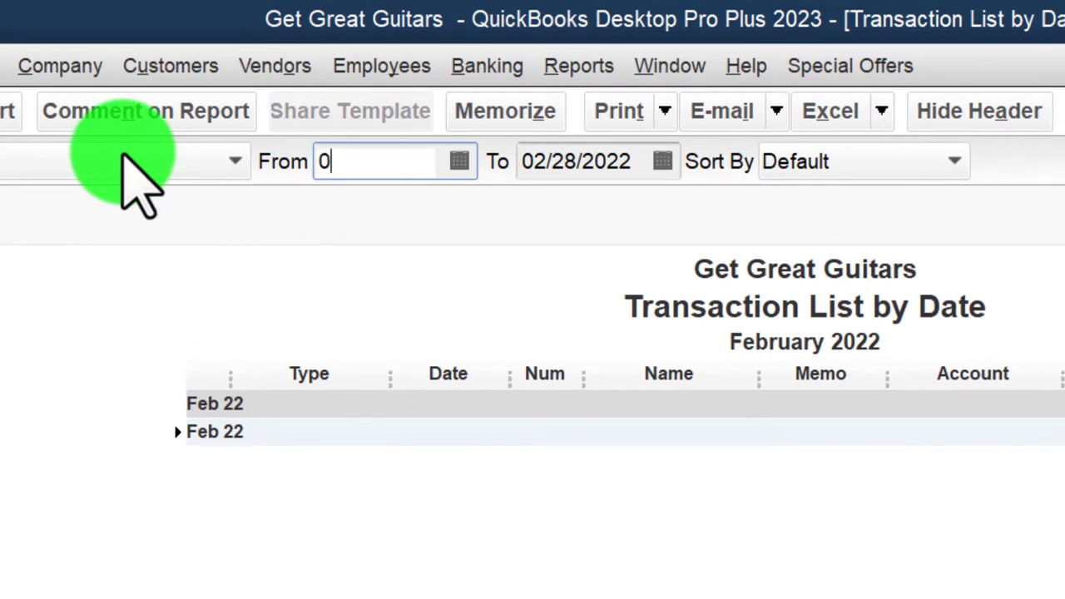
pyautogui.write('2023')
pyautogui.press('Tab')
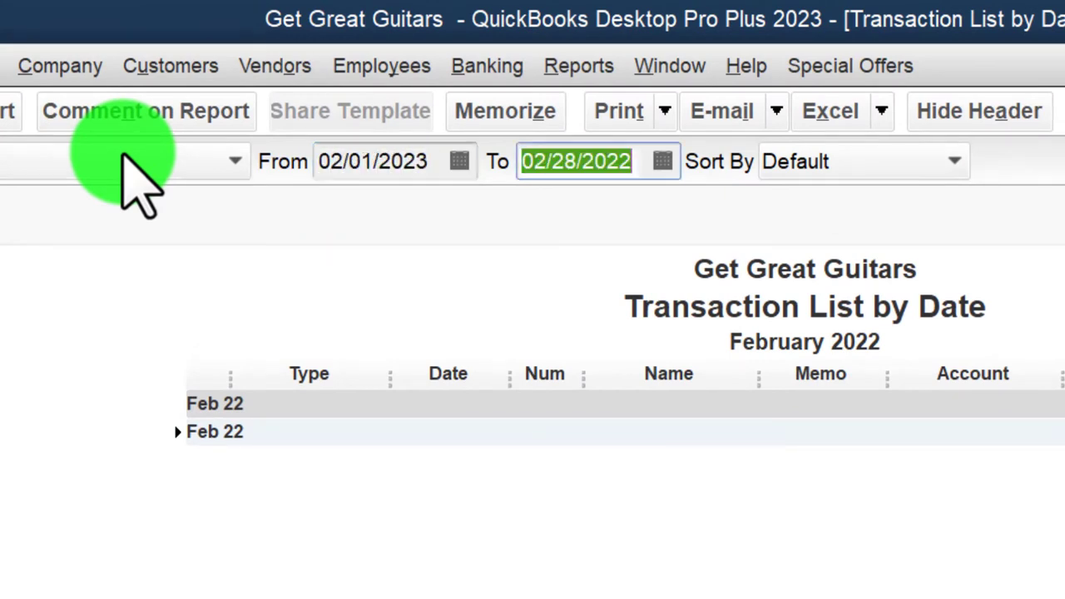
pyautogui.write('02/28/2023')
pyautogui.press('Tab')
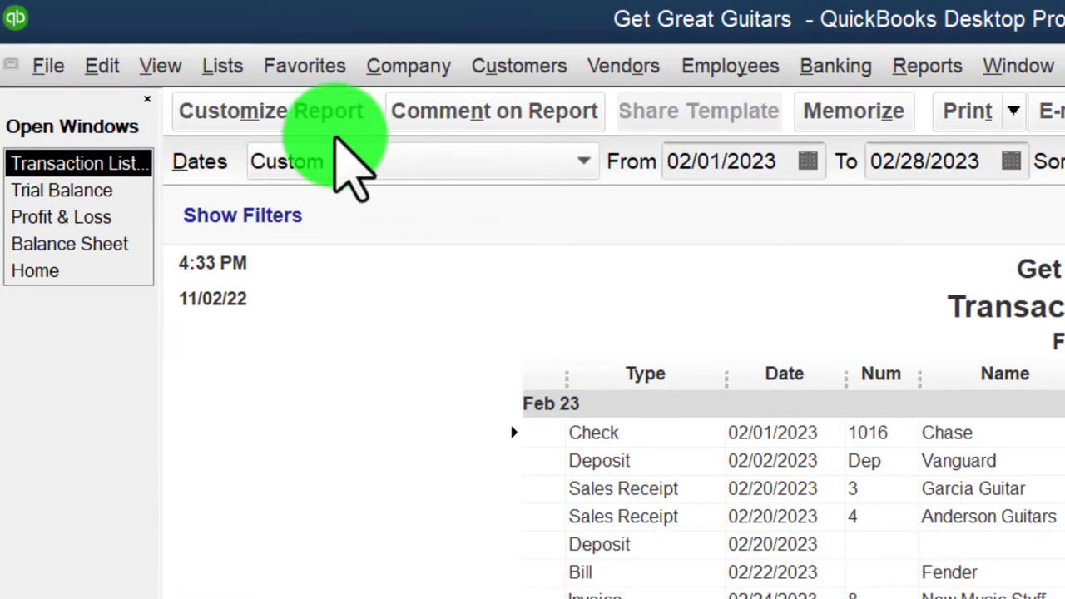
# - Remove the date and time prepared from the transaction list's header and enter the preparer's name as the extra footer line
pyautogui.click(297, 119)
pyautogui.click(483, 100)
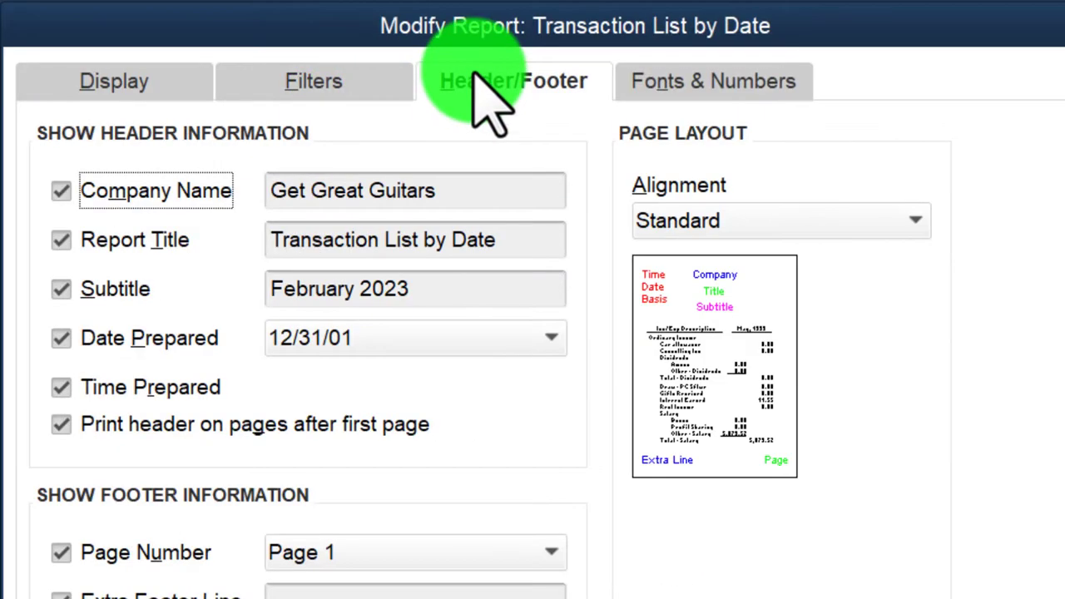
pyautogui.click(63, 337)
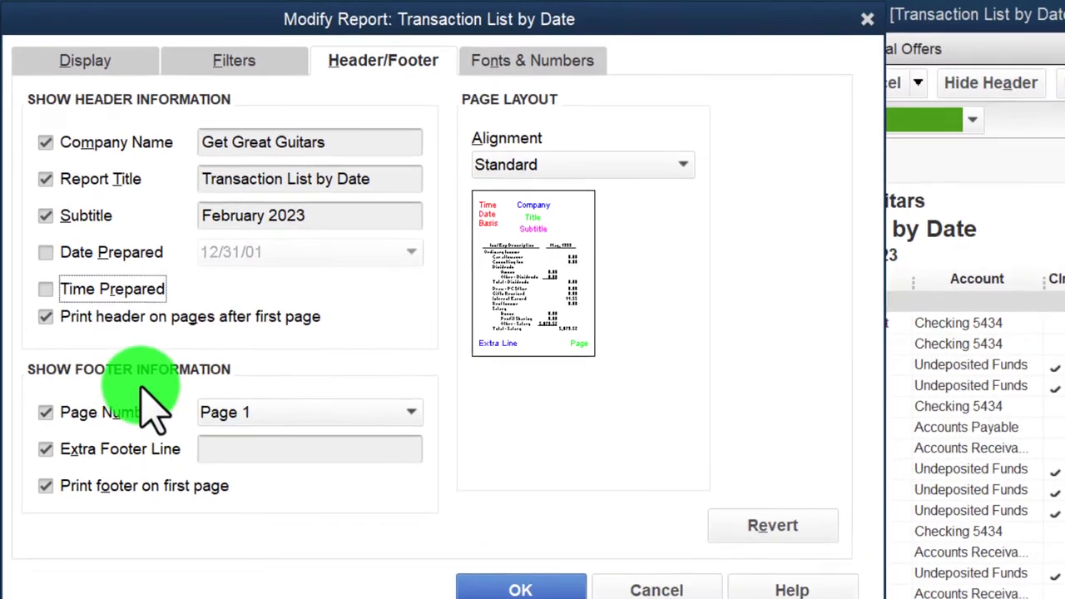
pyautogui.click(320, 598)
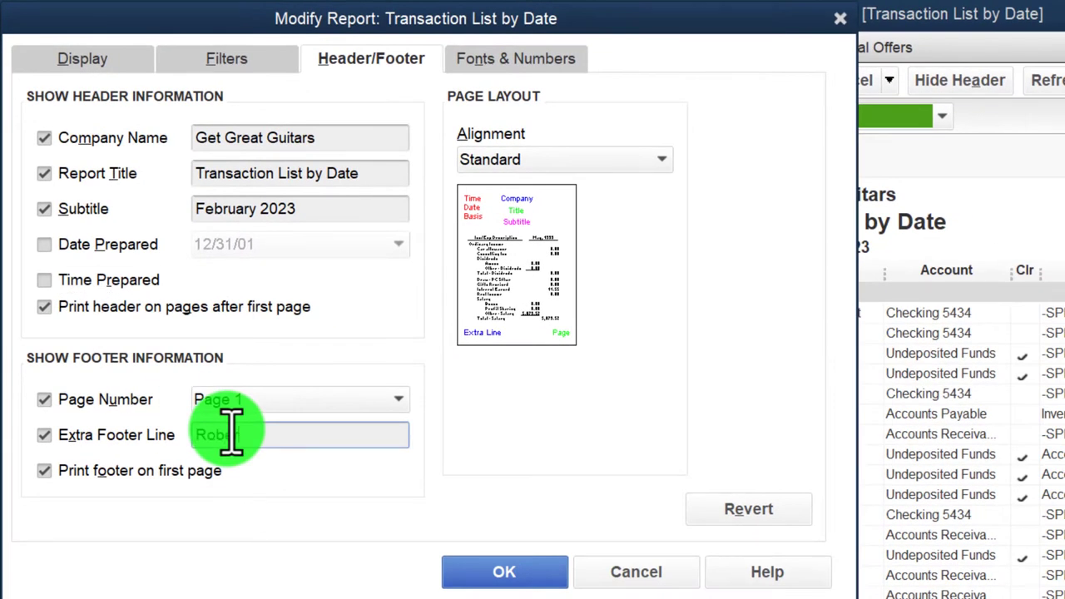
# - Set the transaction list's column label font to size 12, extend the change to all related fonts, and apply the report modifications
pyautogui.click(517, 62)
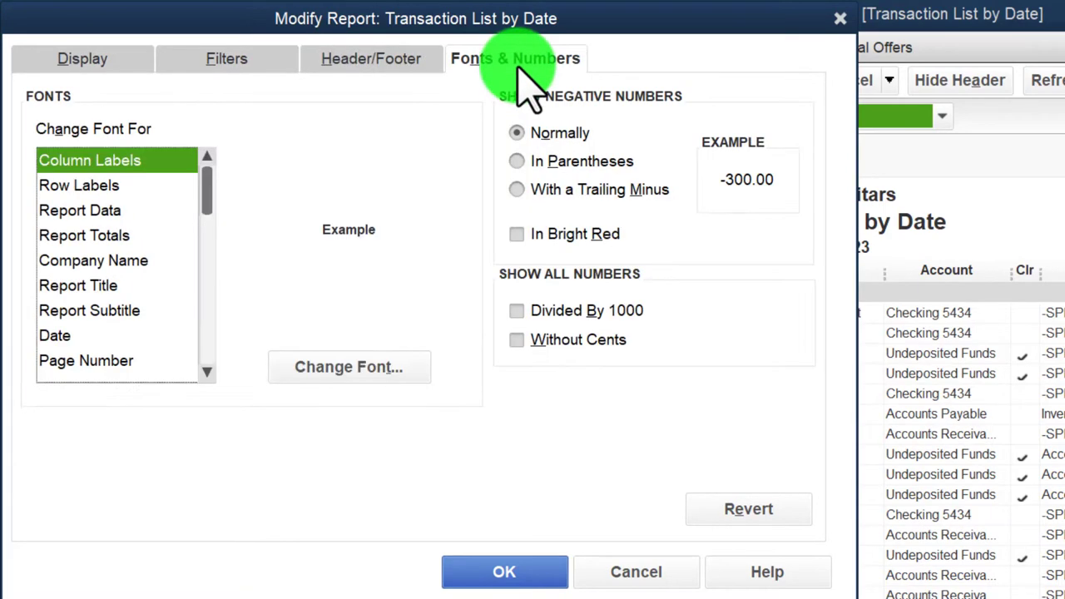
pyautogui.click(366, 350)
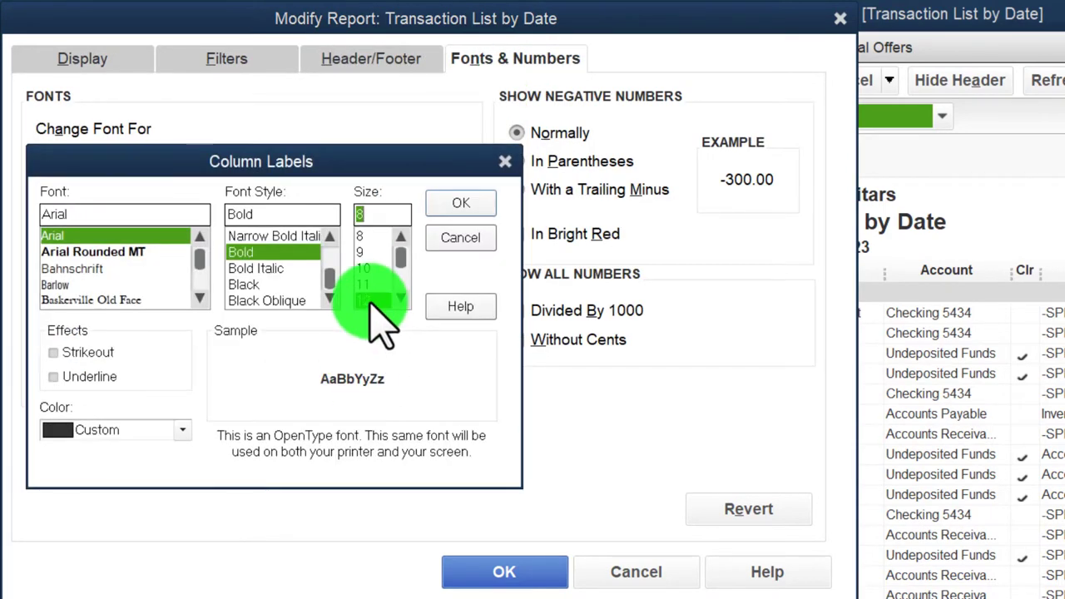
pyautogui.click(371, 300)
pyautogui.click(458, 206)
pyautogui.click(695, 265)
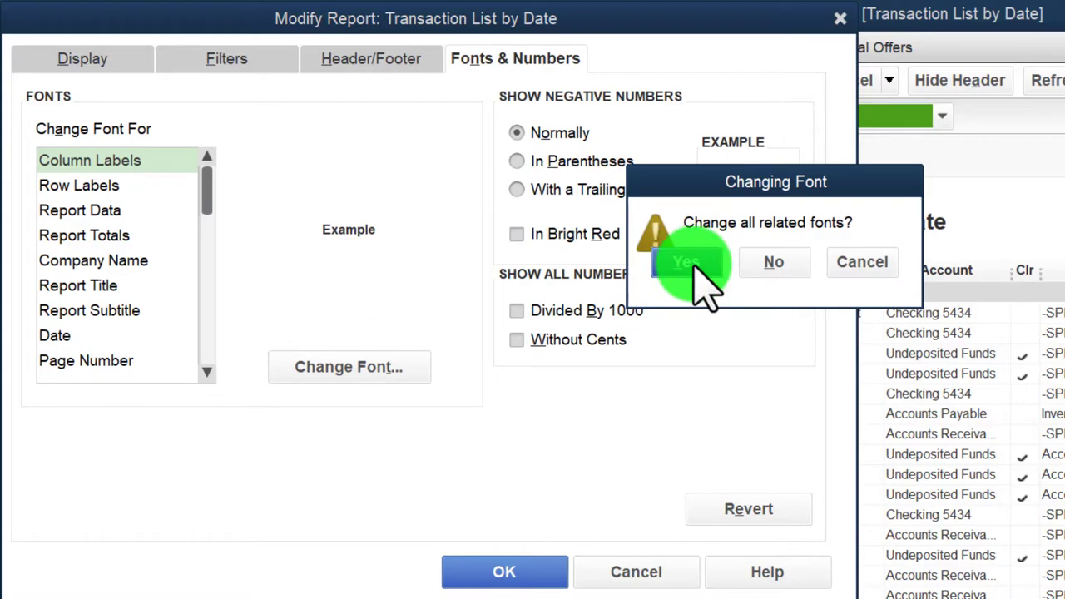
pyautogui.click(524, 572)
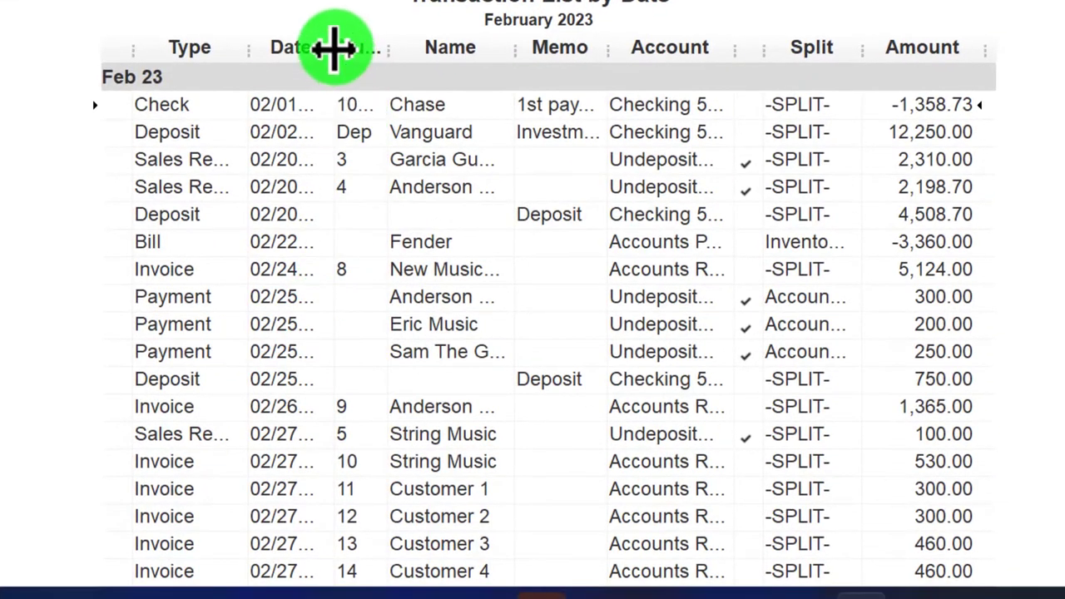
# - Widen the transaction list's Date, Num, Name, Memo, Account and Split columns so their entries fit
pyautogui.moveTo(350, 61); pyautogui.dragTo(493, 60)
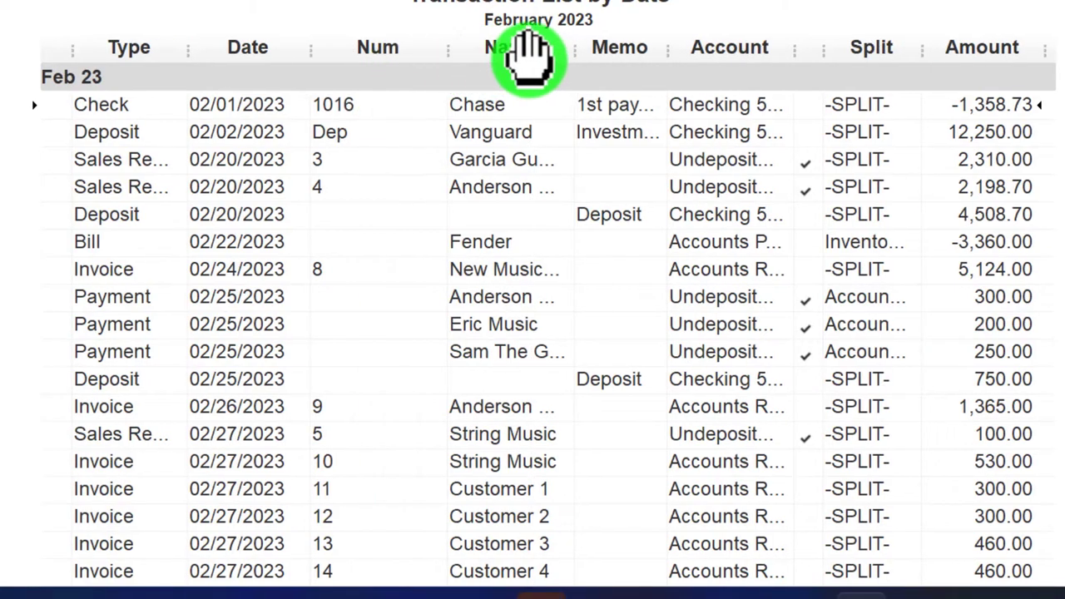
pyautogui.moveTo(570, 55); pyautogui.dragTo(665, 63)
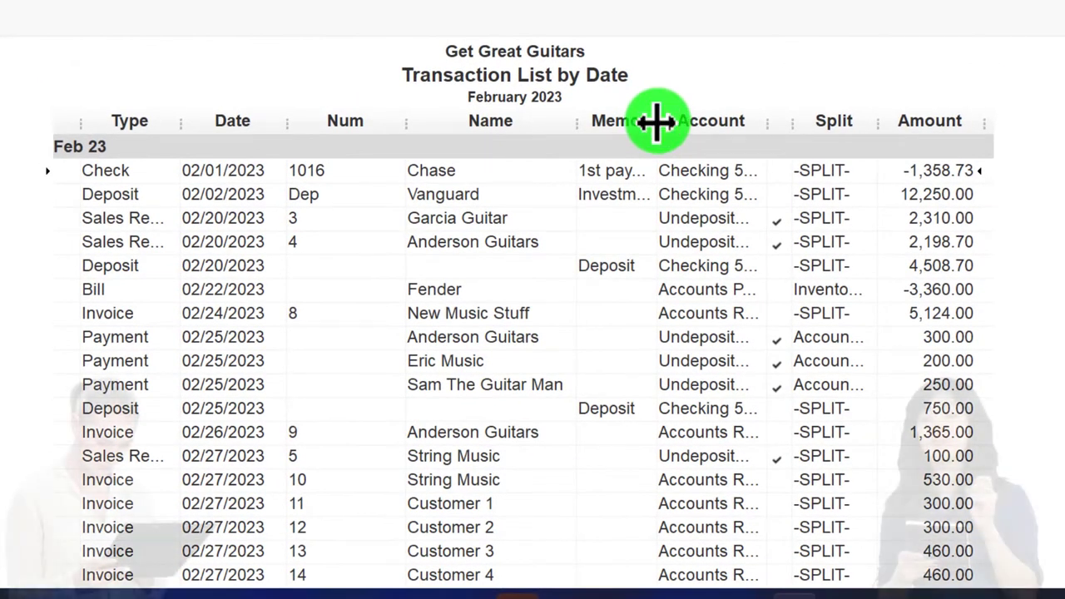
pyautogui.moveTo(712, 125); pyautogui.dragTo(713, 125)
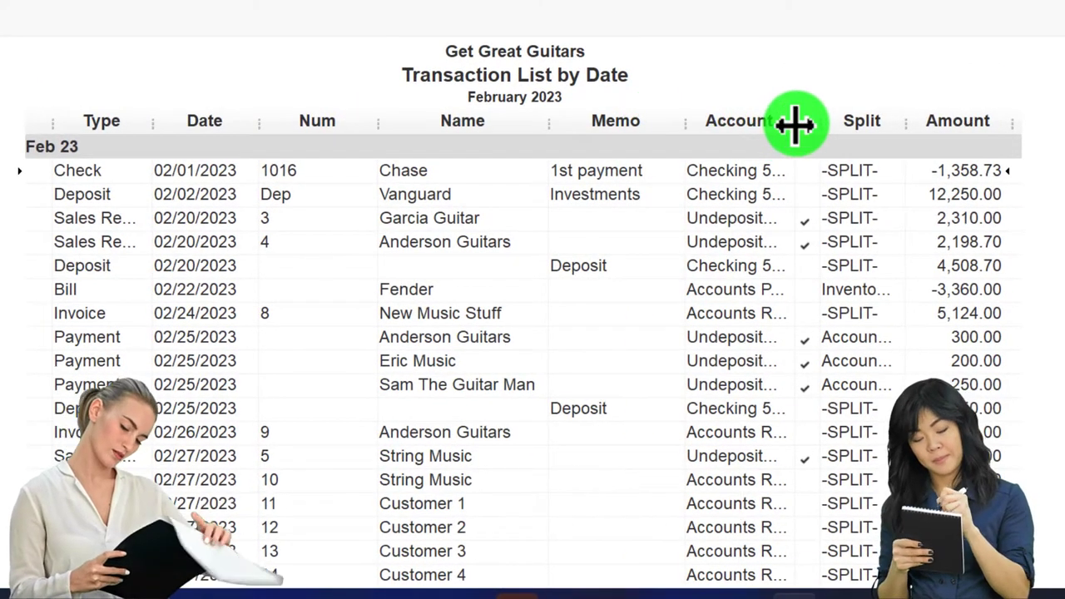
pyautogui.moveTo(791, 124); pyautogui.dragTo(855, 135)
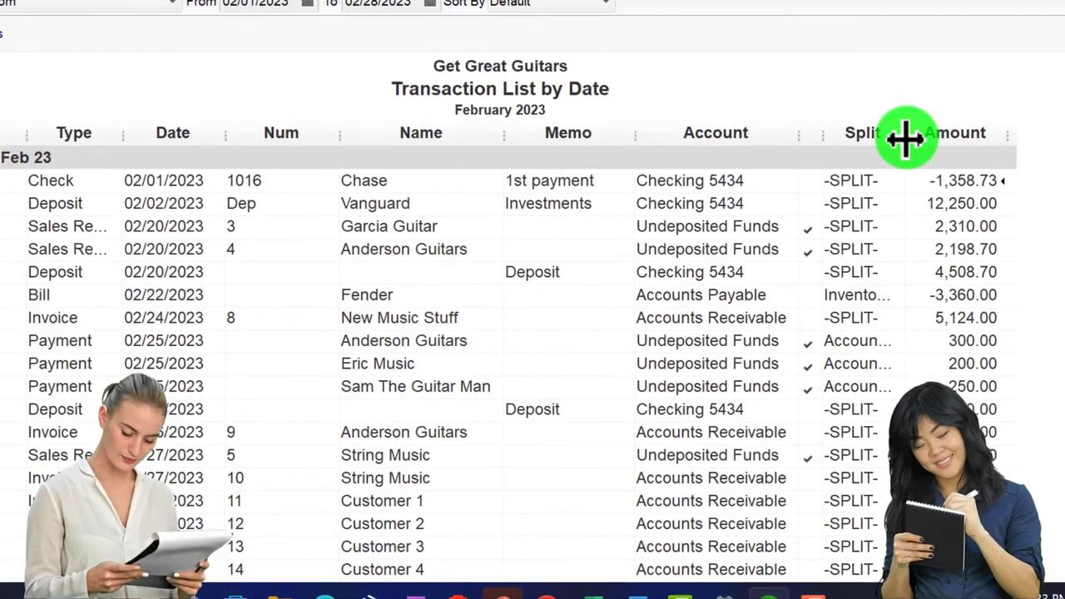
pyautogui.moveTo(955, 143)
pyautogui.mouseDown()
pyautogui.moveTo(965, 144)
pyautogui.moveTo(953, 143)
pyautogui.mouseUp()
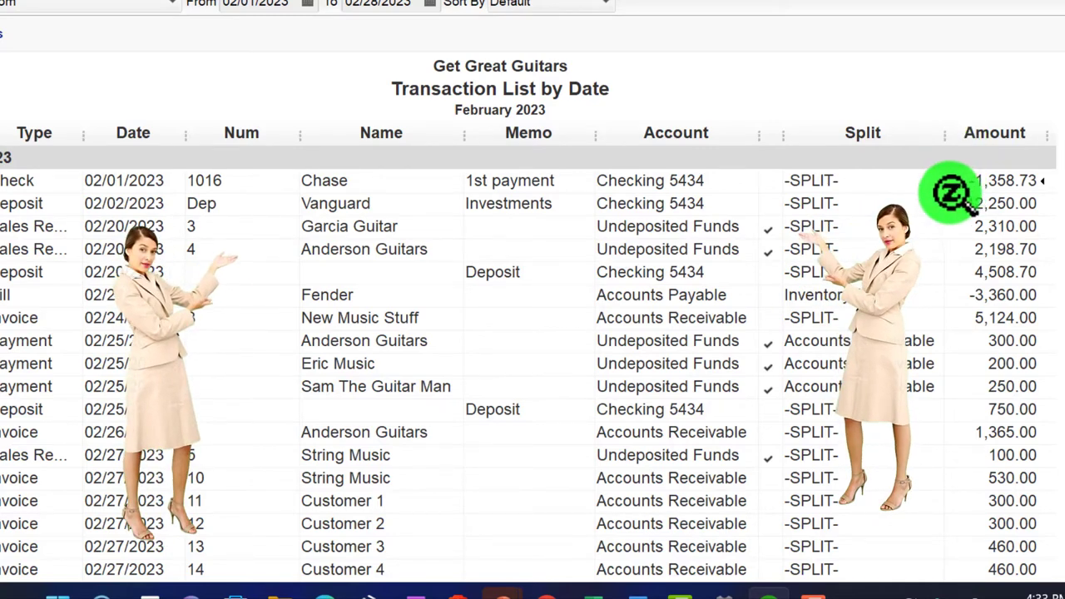
# - Examine the February transaction list from the first check through the payroll liability payments at the end
pyautogui.scroll(-3, 934, 238)
pyautogui.scroll(-7, 933, 238)
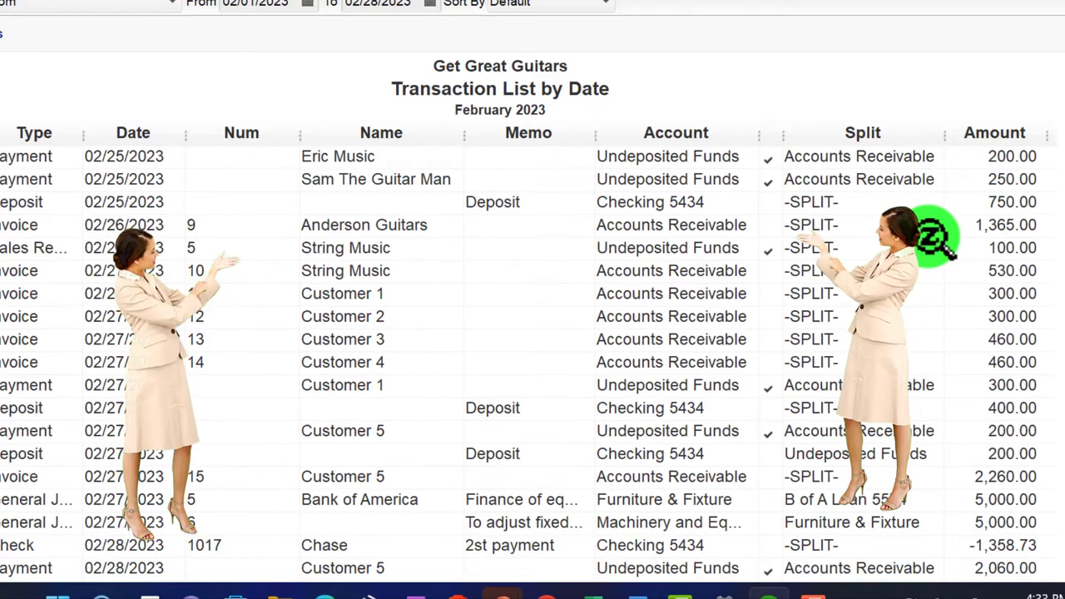
pyautogui.scroll(-1, 934, 238)
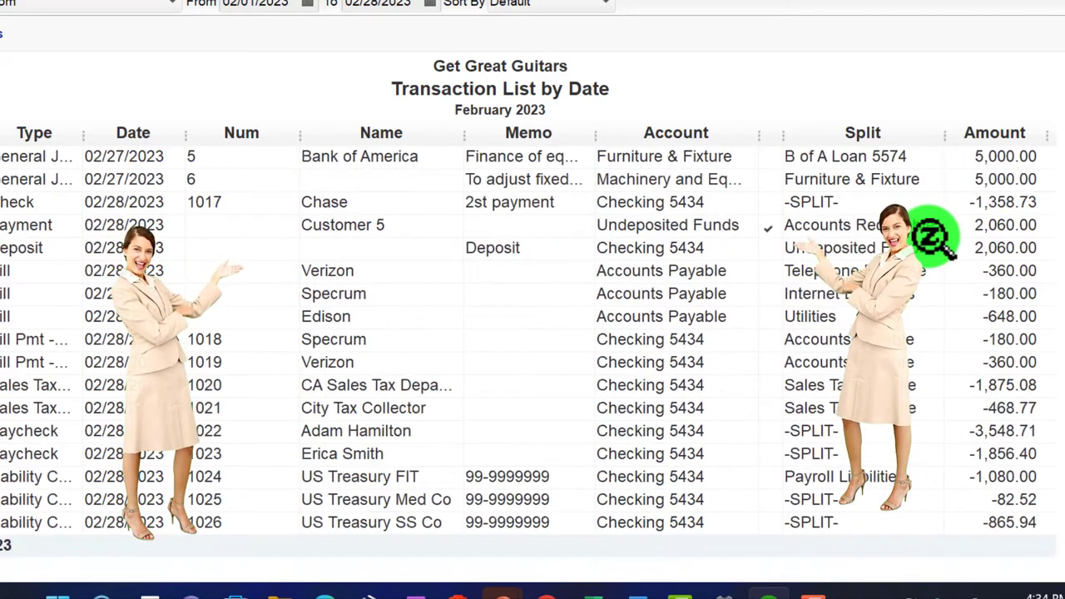
pyautogui.scroll(13, 934, 238)
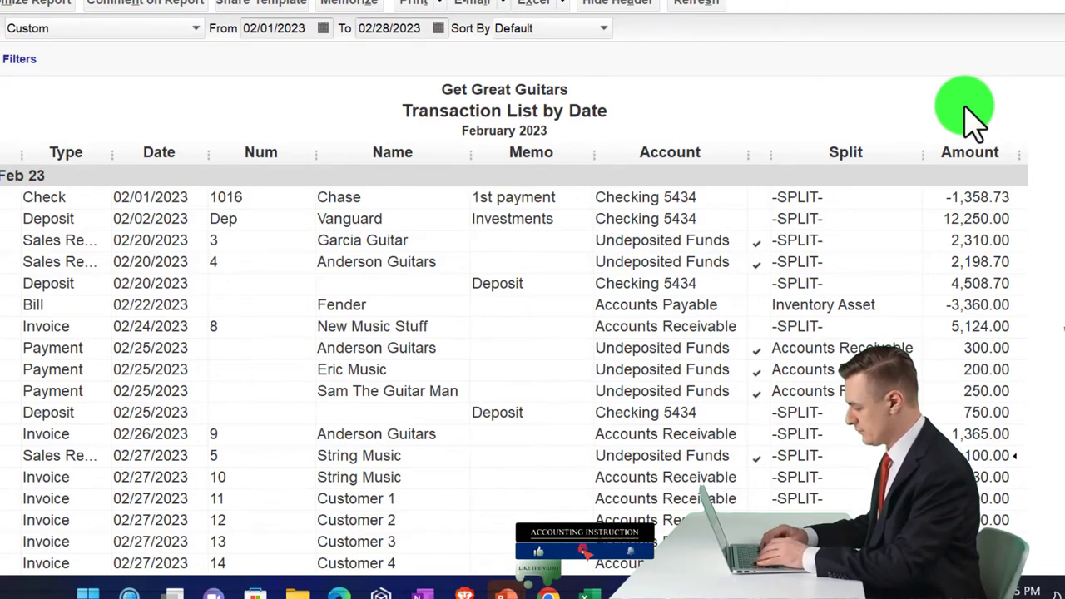
pyautogui.scroll(-3, 974, 121)
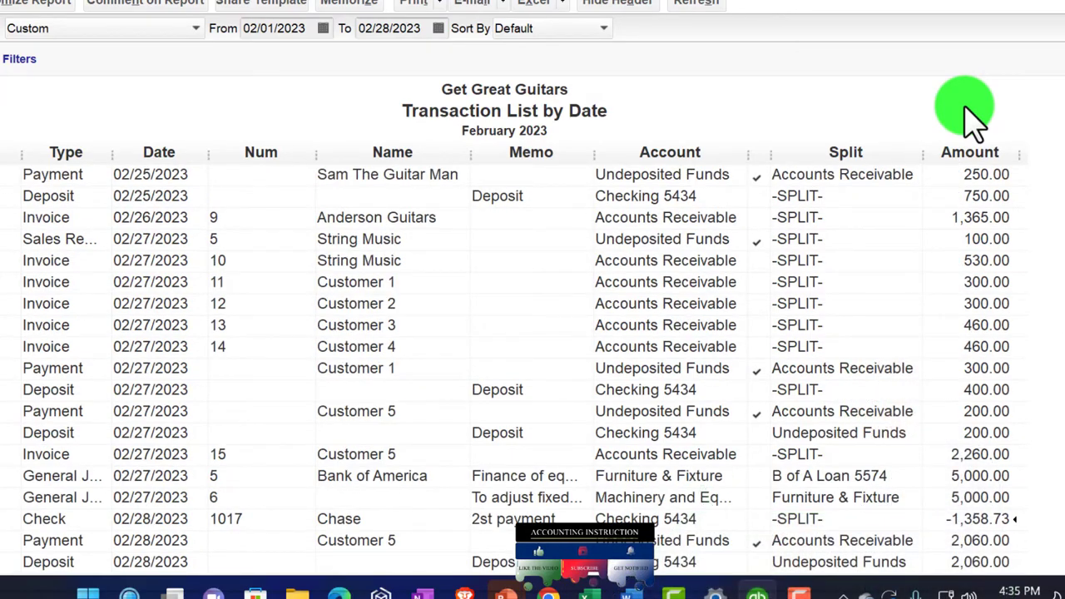
pyautogui.scroll(-3, 995, 126)
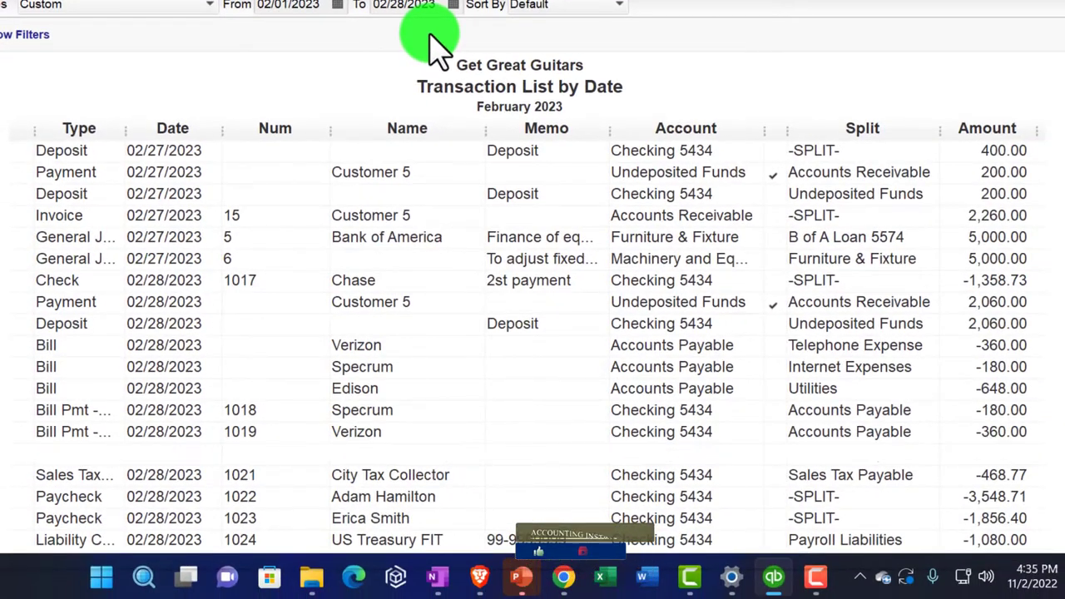
pyautogui.scroll(-1, 438, 50)
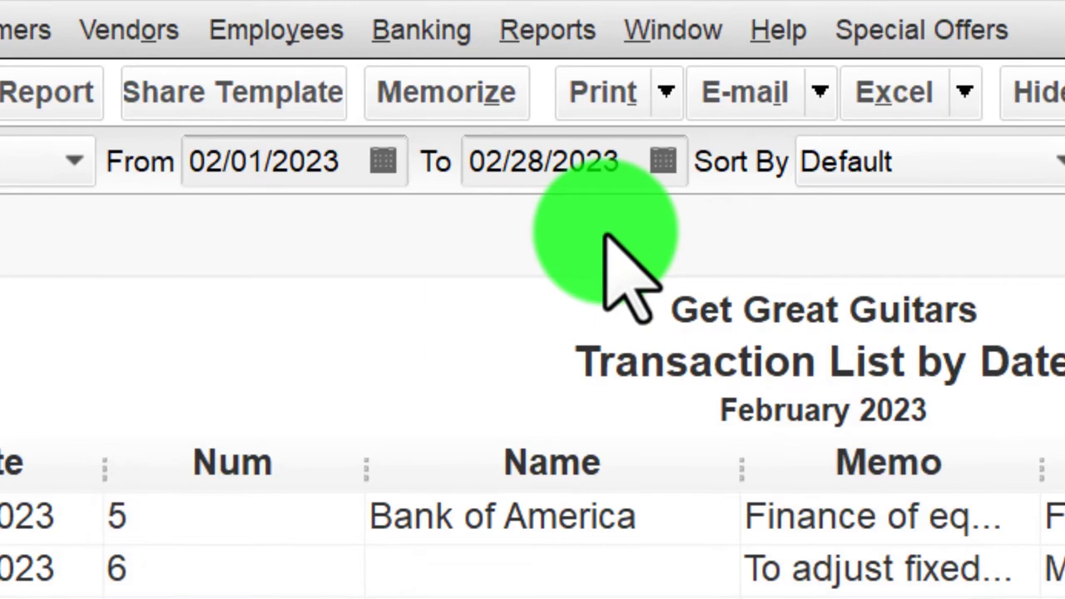
pyautogui.scroll(-8, 1027, 342)
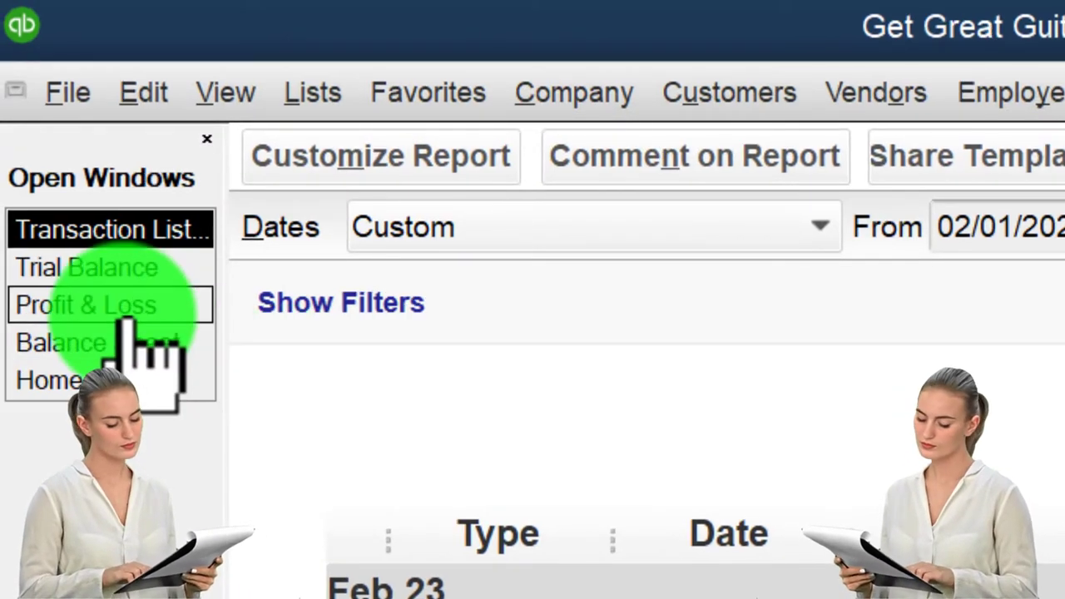
# - Save the balance sheet as a PDF named Comparative Balance Sheet in a new 02.28.23 folder inside GGG Reports
pyautogui.click(125, 342)
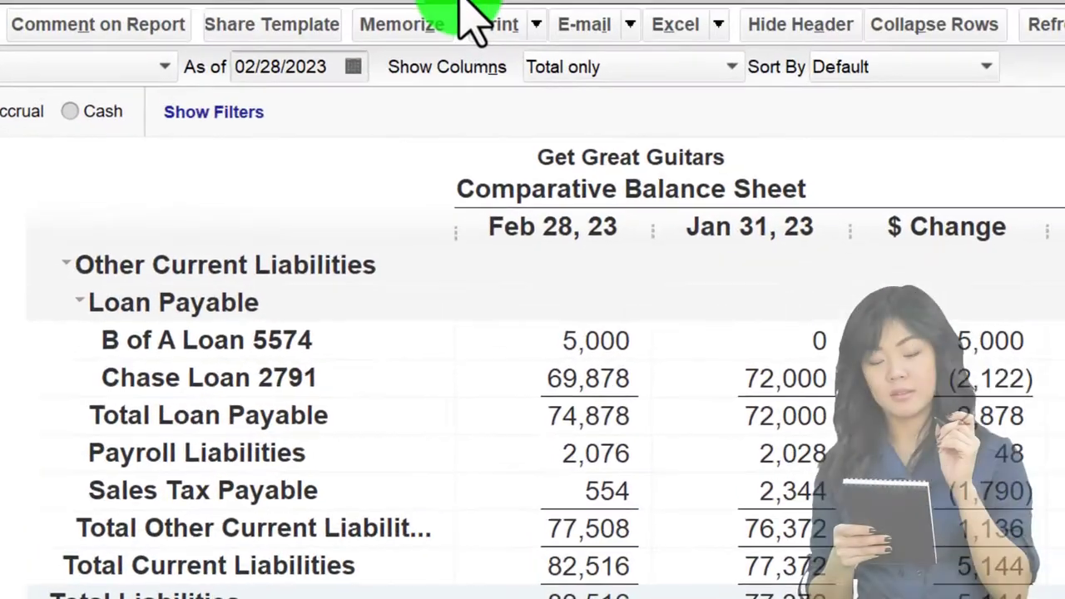
pyautogui.click(590, 119)
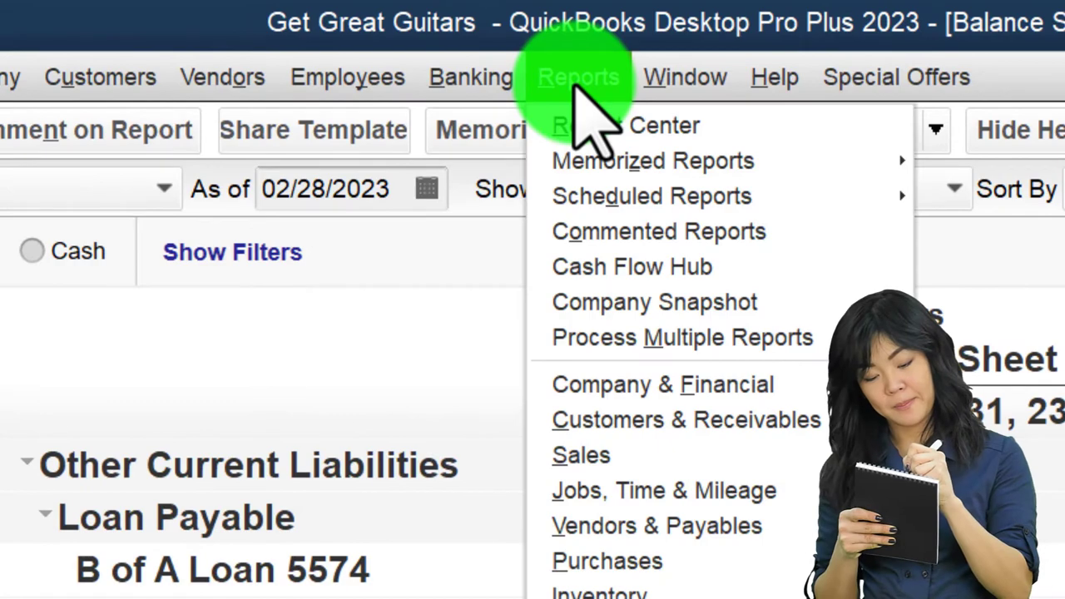
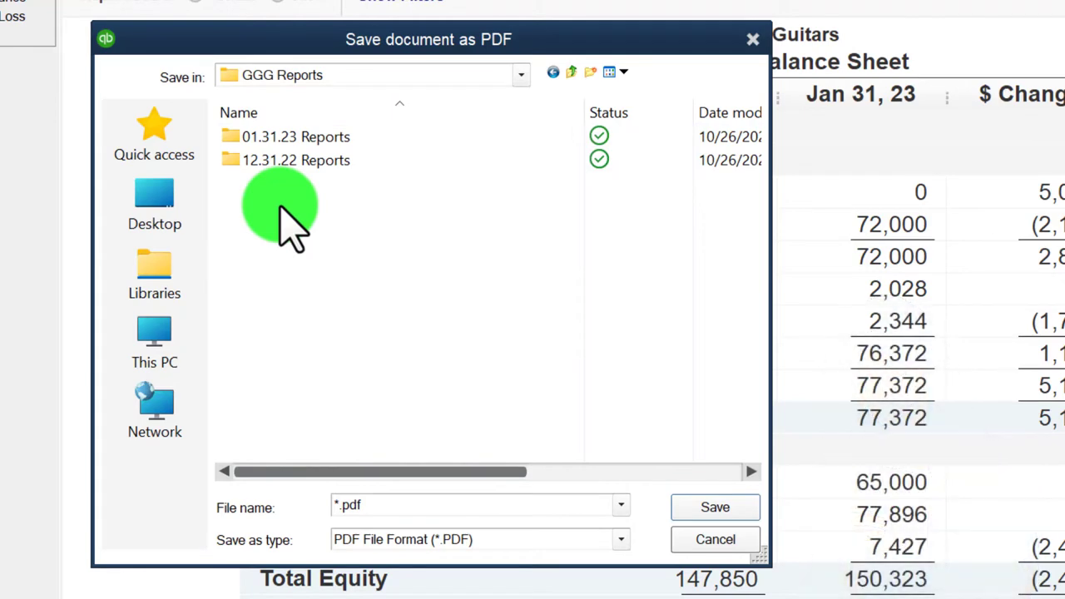
pyautogui.moveTo(506, 537)
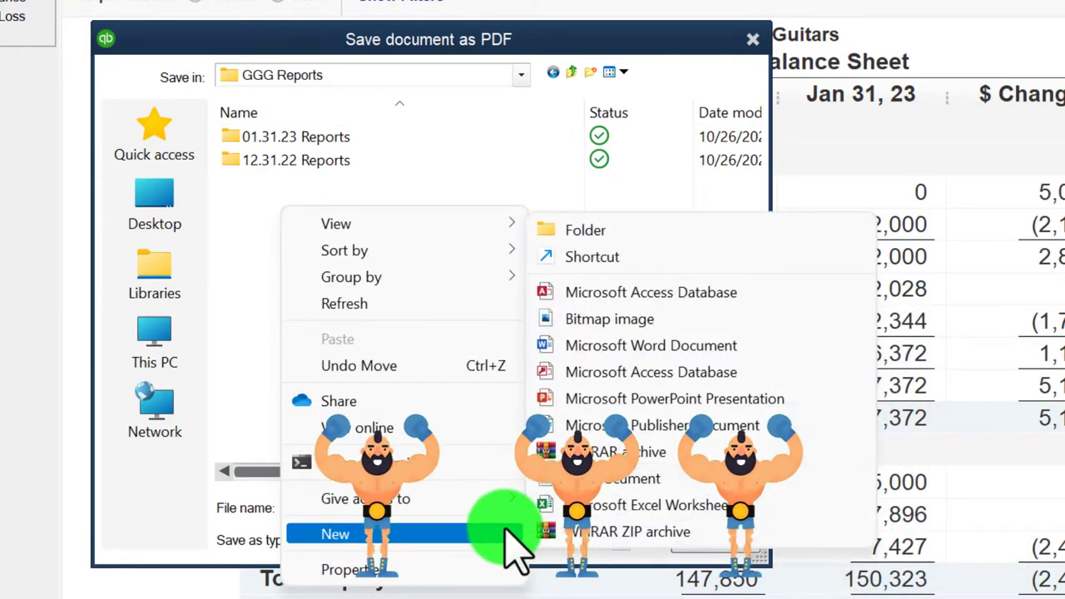
pyautogui.click(587, 233)
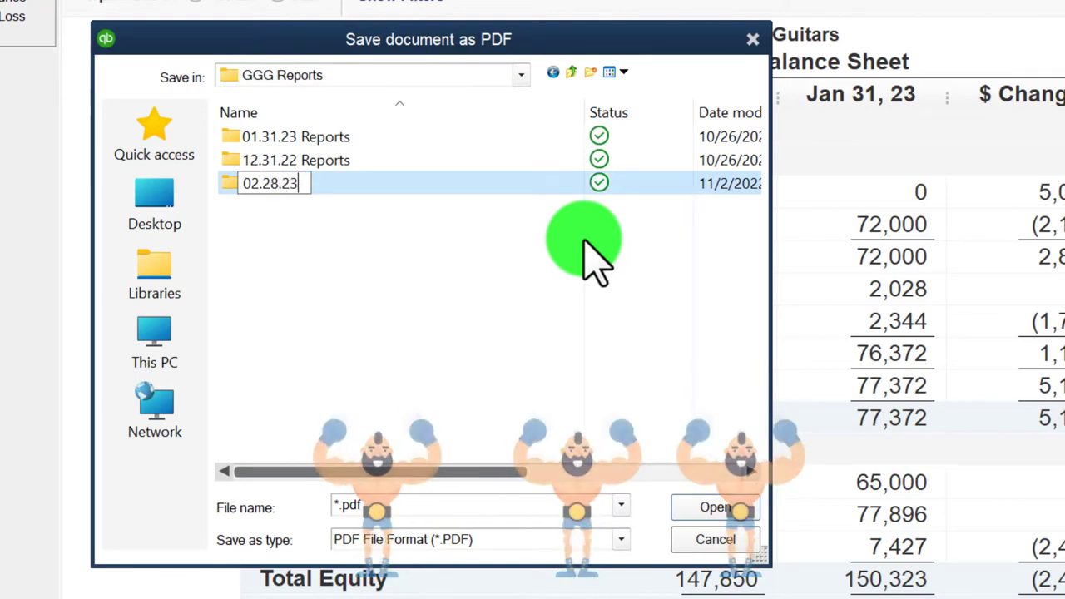
pyautogui.write('02.28.23')
pyautogui.doubleClick(235, 184)
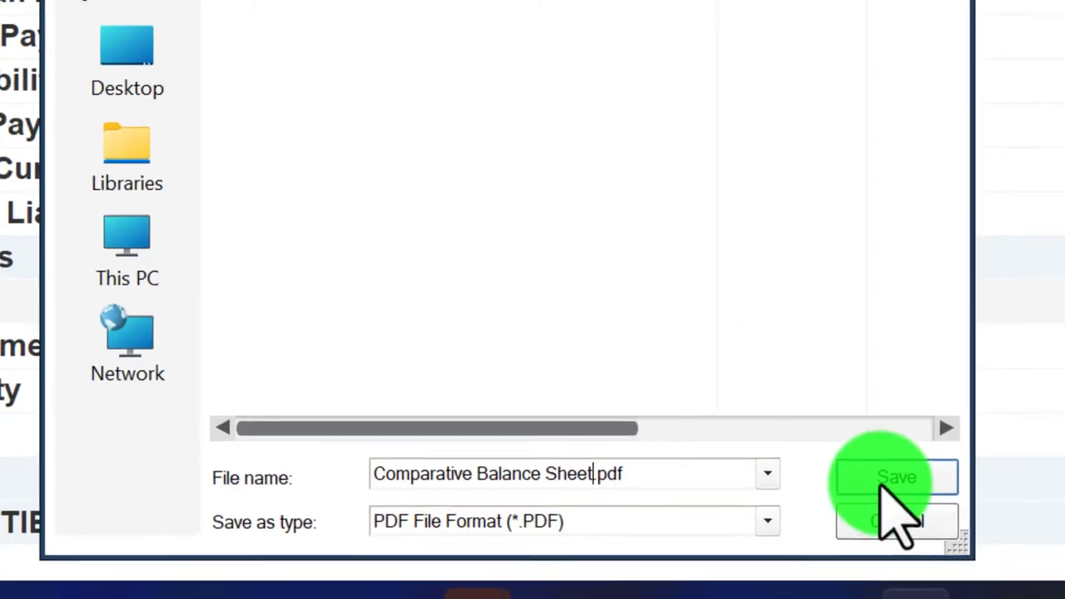
pyautogui.click(884, 485)
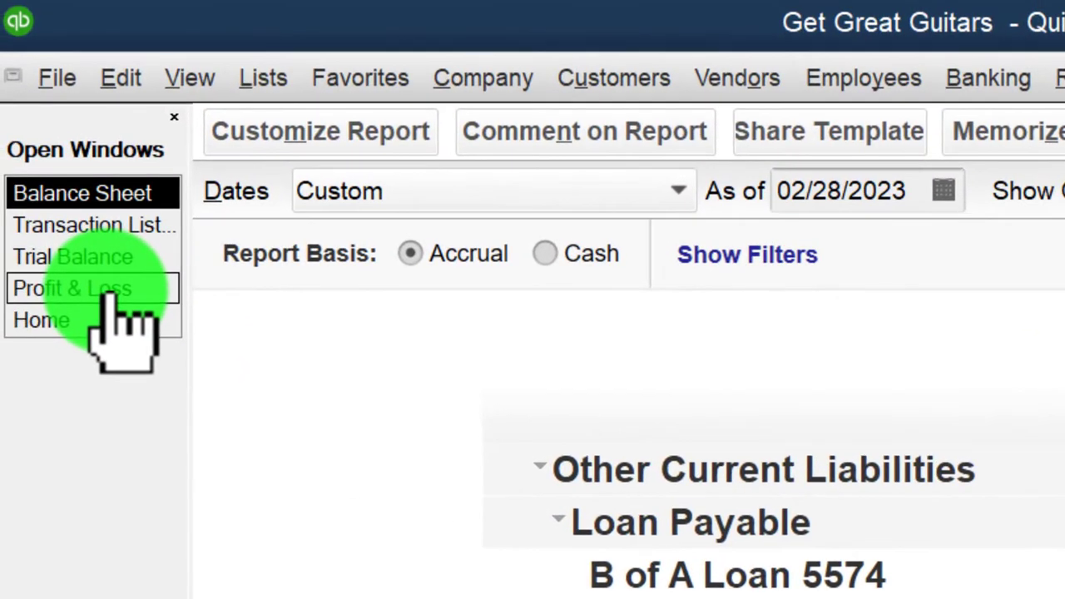
# - Save the Profit & Loss report as a PDF named Comparative Income Statement in the 02.28.23 folder
pyautogui.click(108, 291)
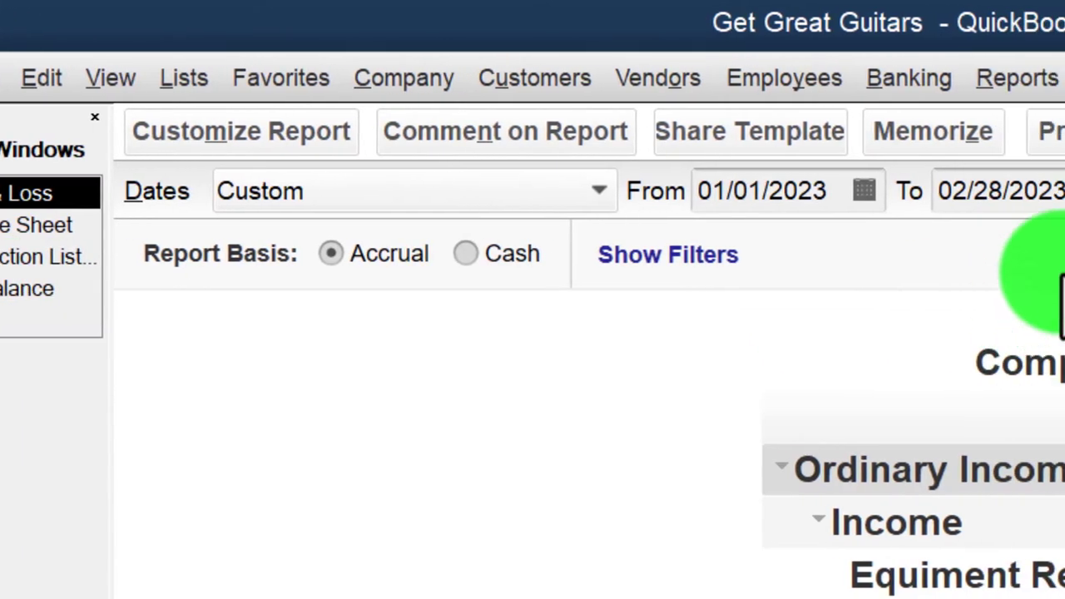
pyautogui.click(795, 133)
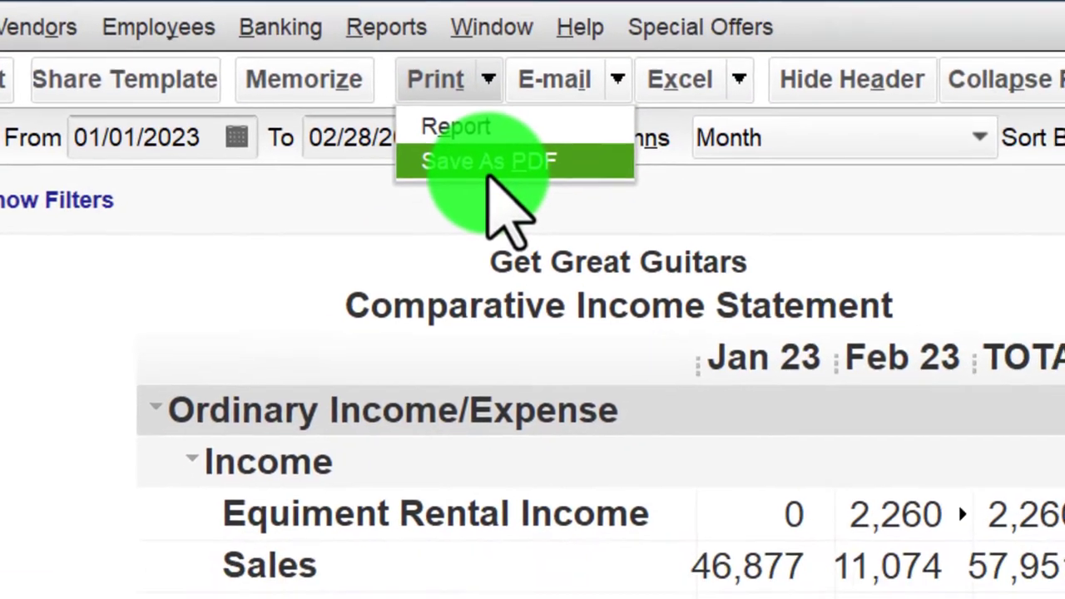
pyautogui.click(507, 225)
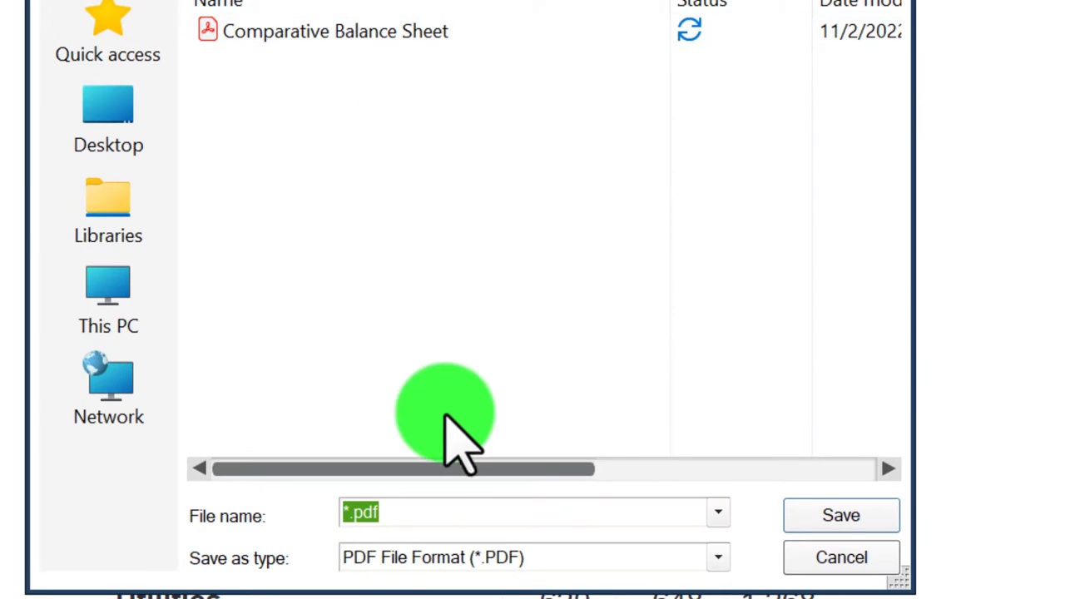
pyautogui.click(354, 512)
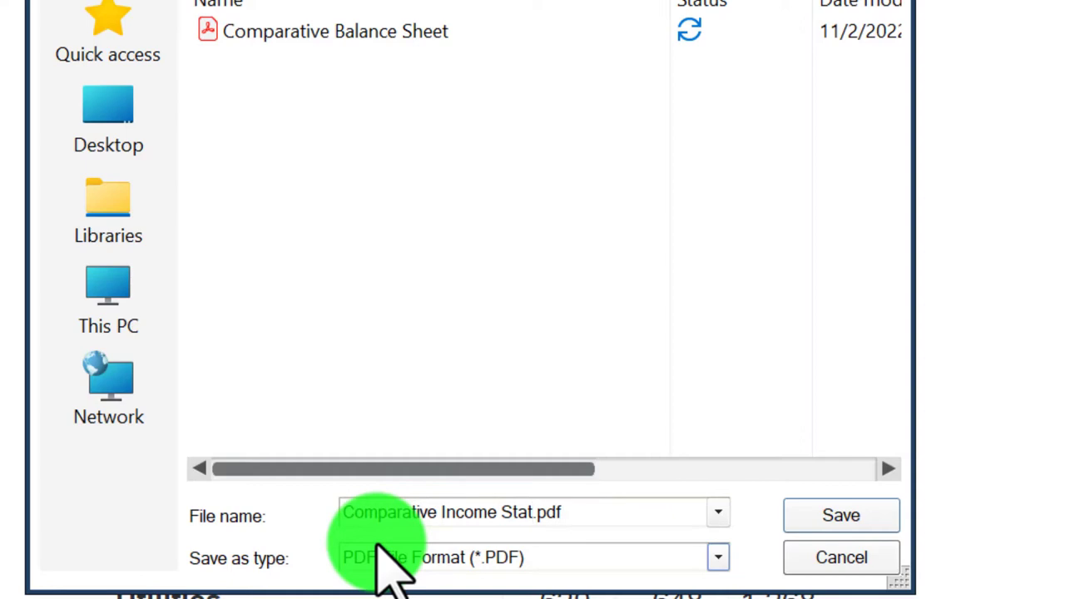
pyautogui.click(811, 514)
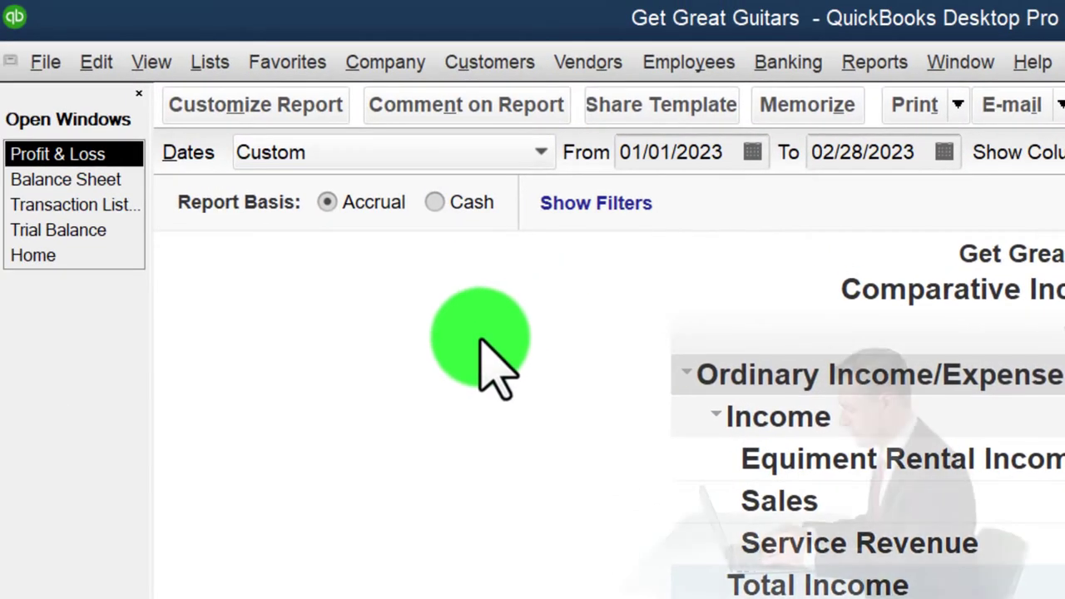
# - Save the trial balance as a PDF named Trial balance in the 02.28.23 folder
pyautogui.click(93, 232)
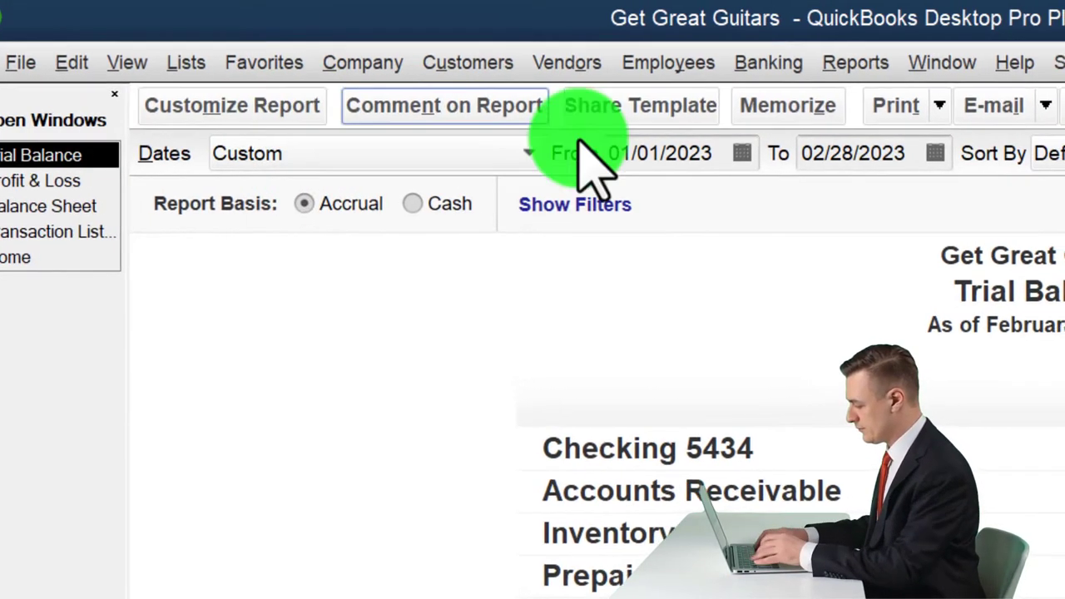
pyautogui.click(938, 105)
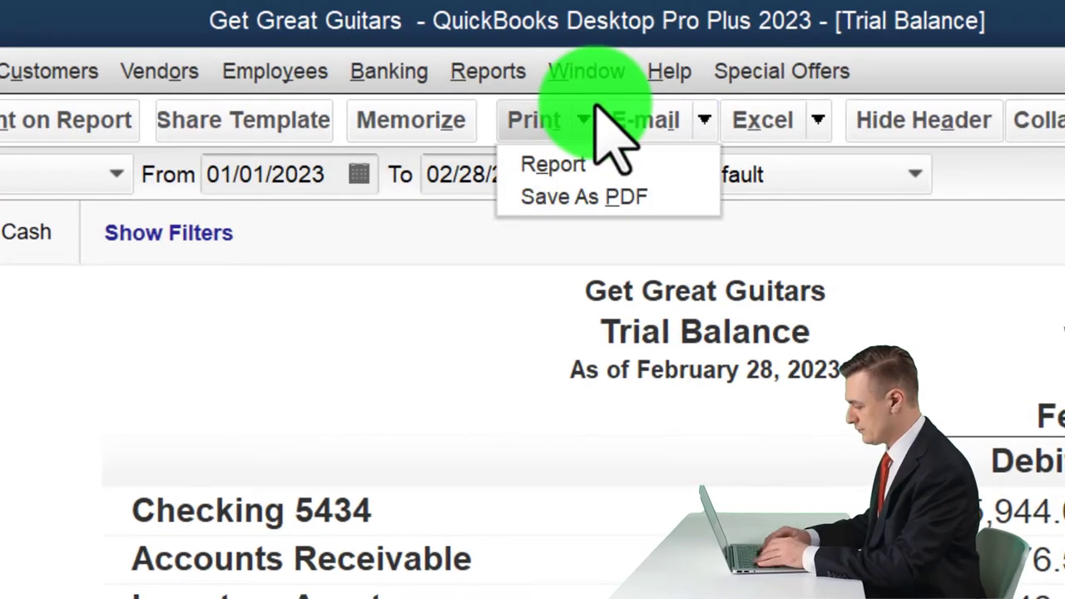
pyautogui.click(592, 197)
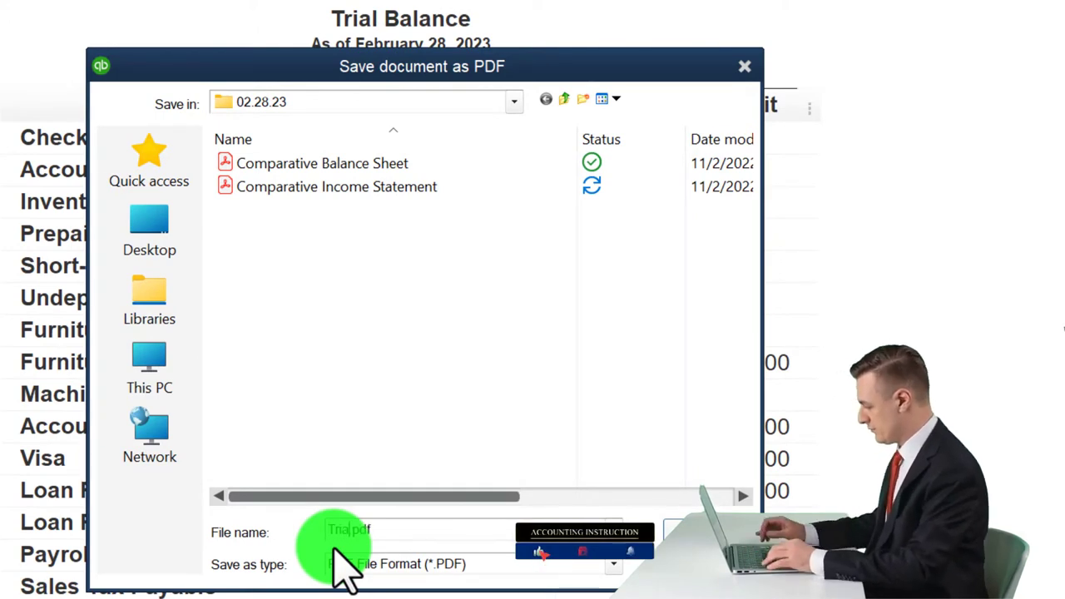
pyautogui.write('balance')
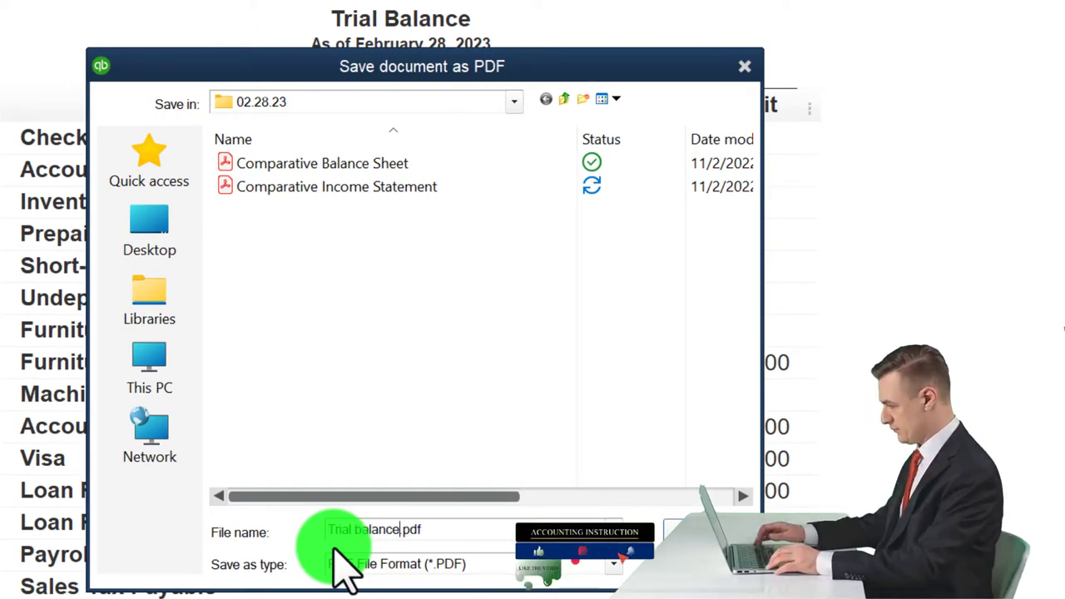
pyautogui.click(724, 532)
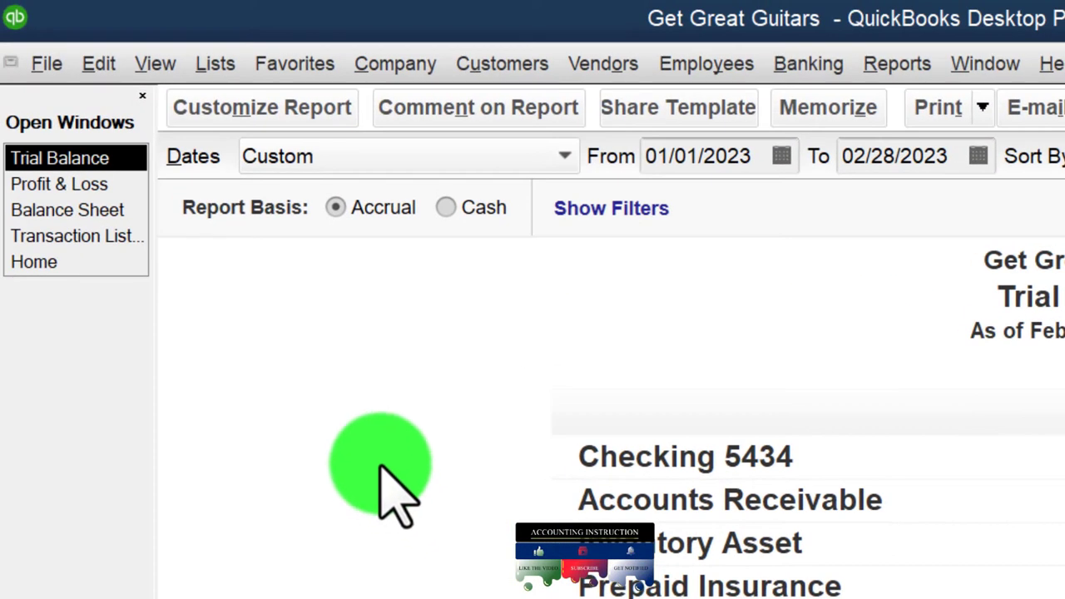
# - Save the February transaction list as a PDF named Transaction List by Date in the 02.28.23 folder
pyautogui.click(89, 241)
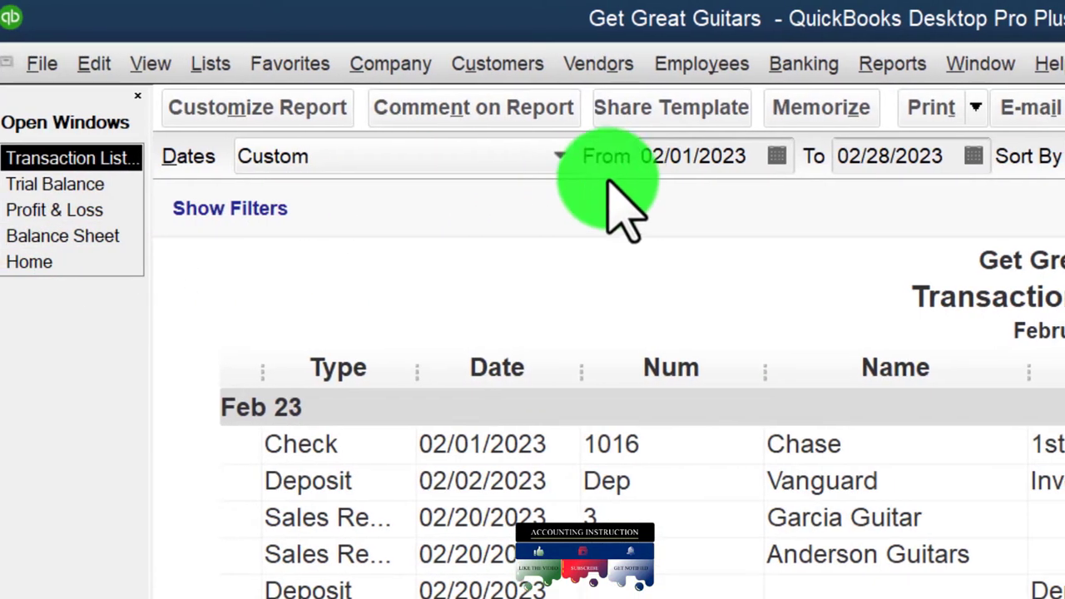
pyautogui.click(975, 110)
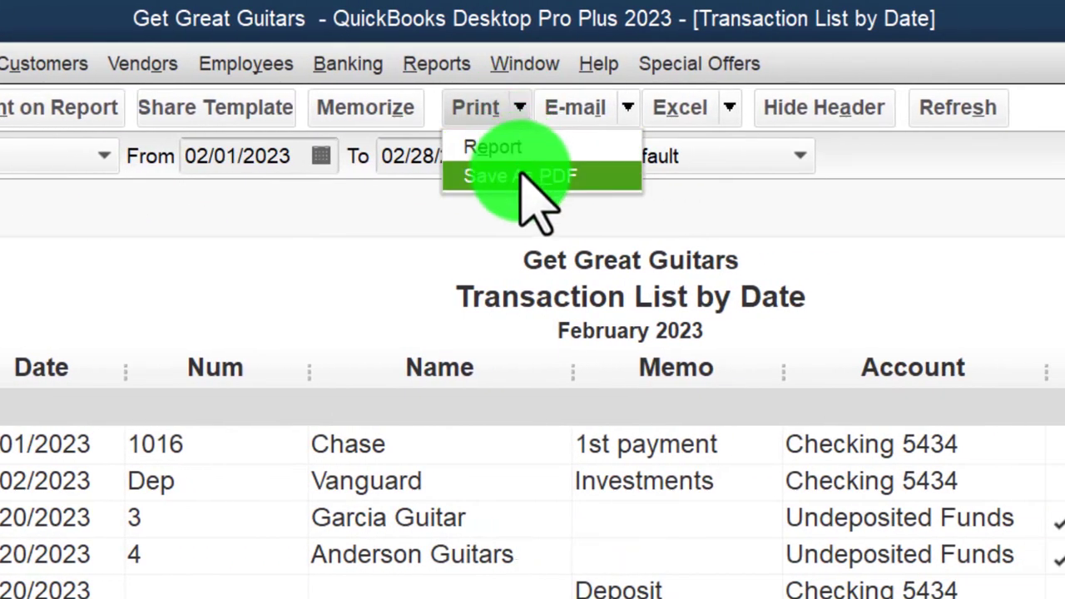
pyautogui.click(539, 176)
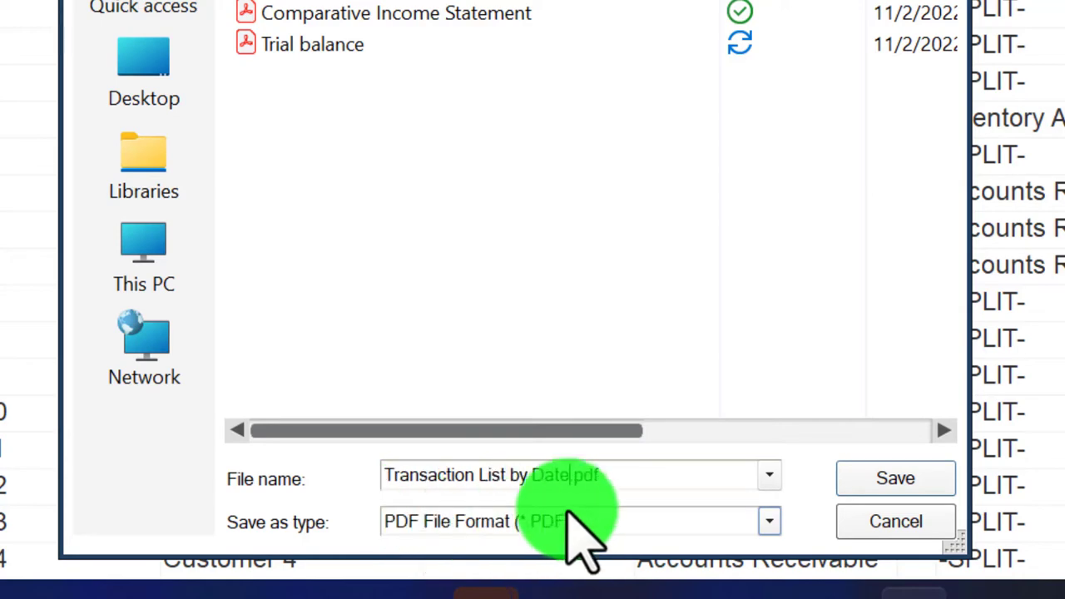
pyautogui.click(874, 483)
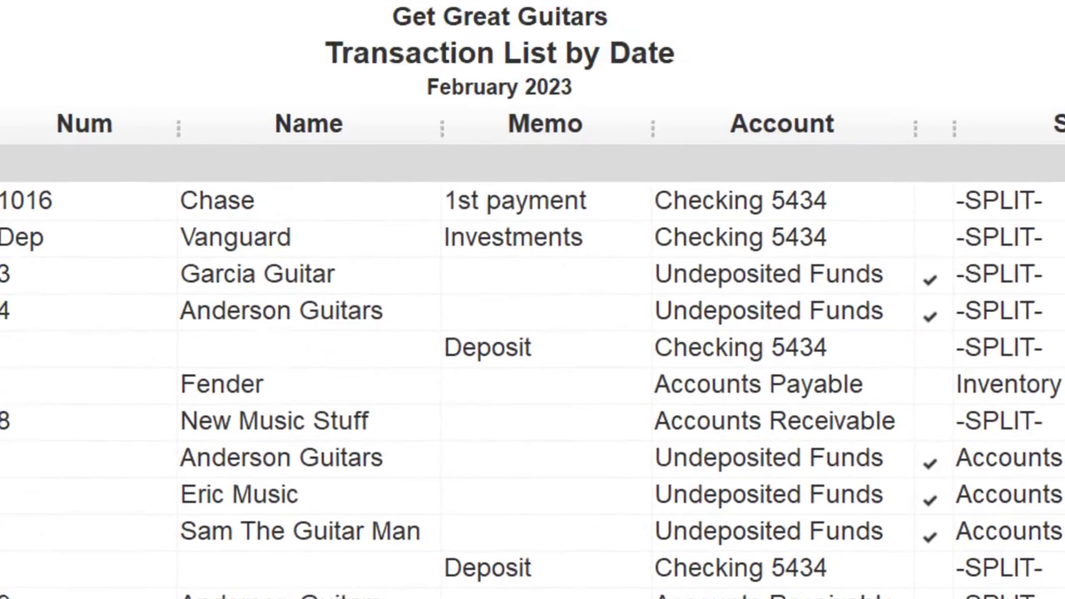
# - Preview the printed transaction list and check which columns fit on its pages
pyautogui.click(382, 83)
pyautogui.click(403, 140)
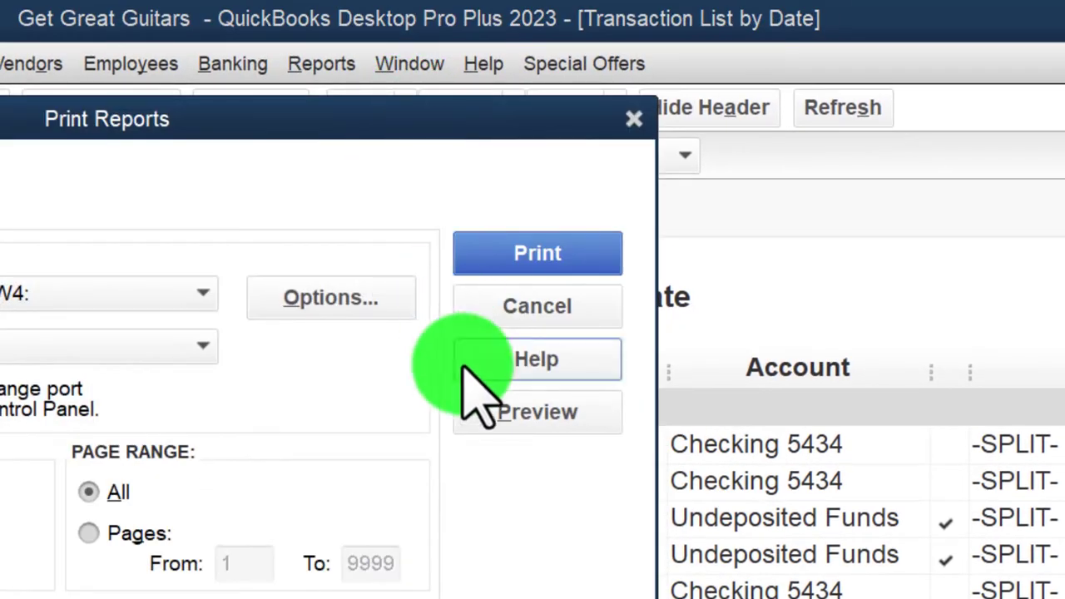
pyautogui.click(523, 414)
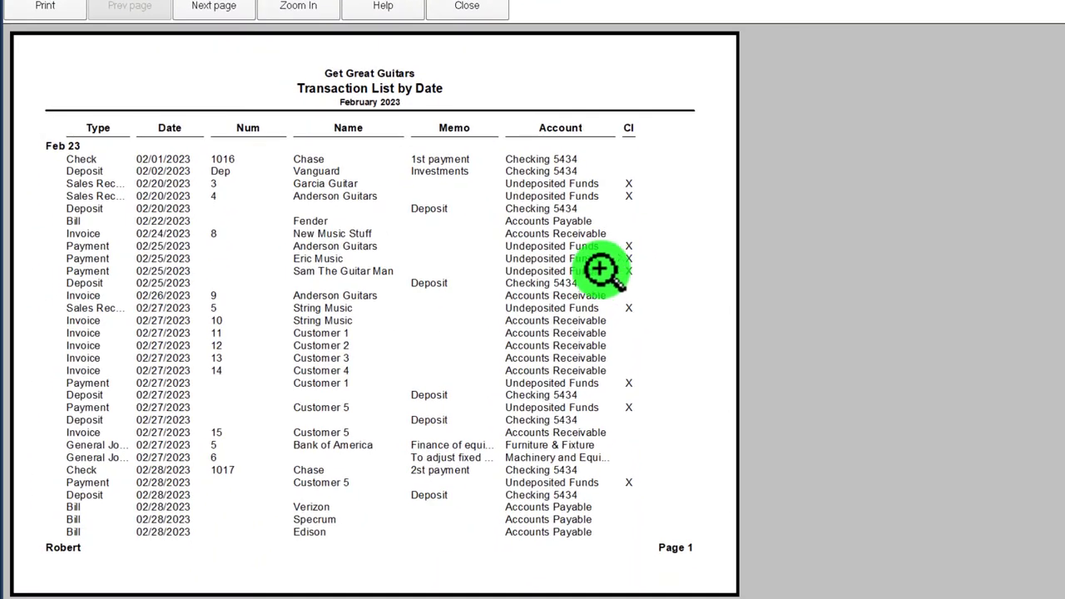
pyautogui.press('pagedown')
pyautogui.press('pageup')
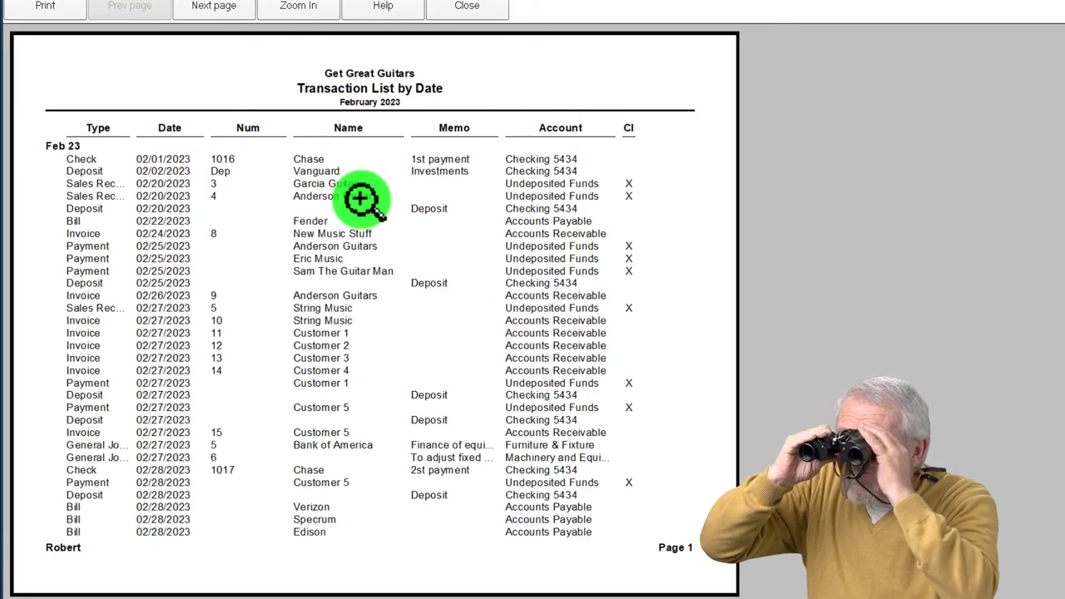
pyautogui.press('pagedown')
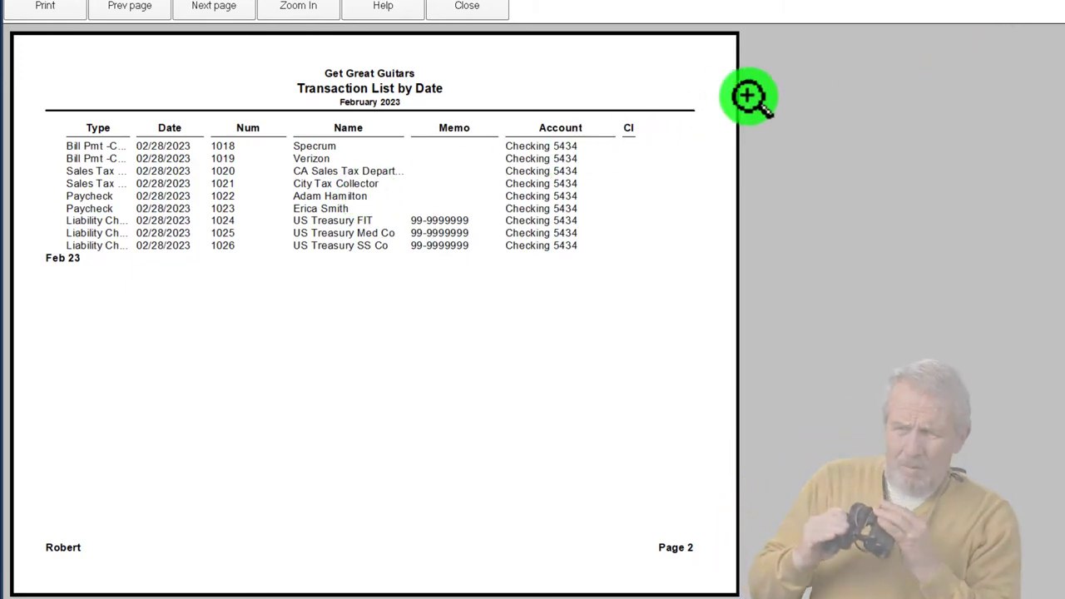
pyautogui.click(487, 10)
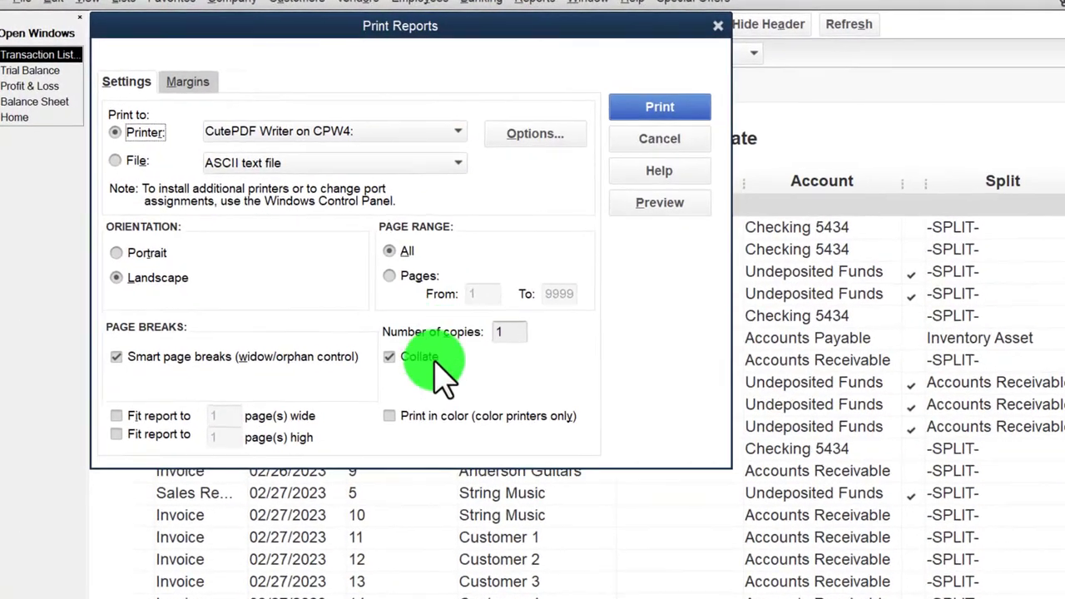
# - Set the transaction list's print settings to fit the report to 1 page wide and preview the layout without printing
pyautogui.click(131, 416)
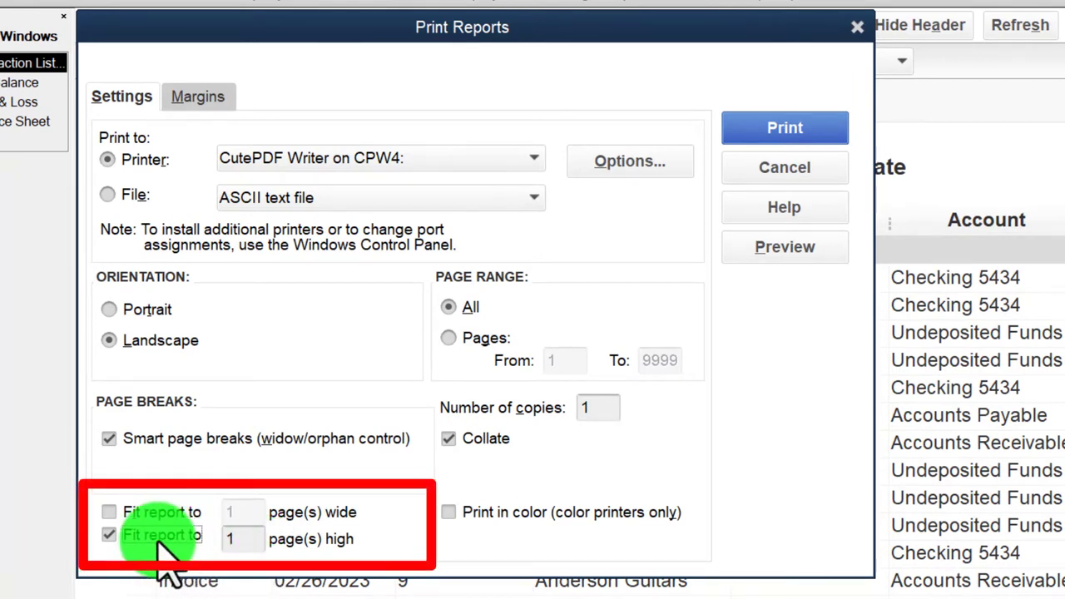
pyautogui.click(109, 535)
pyautogui.click(109, 511)
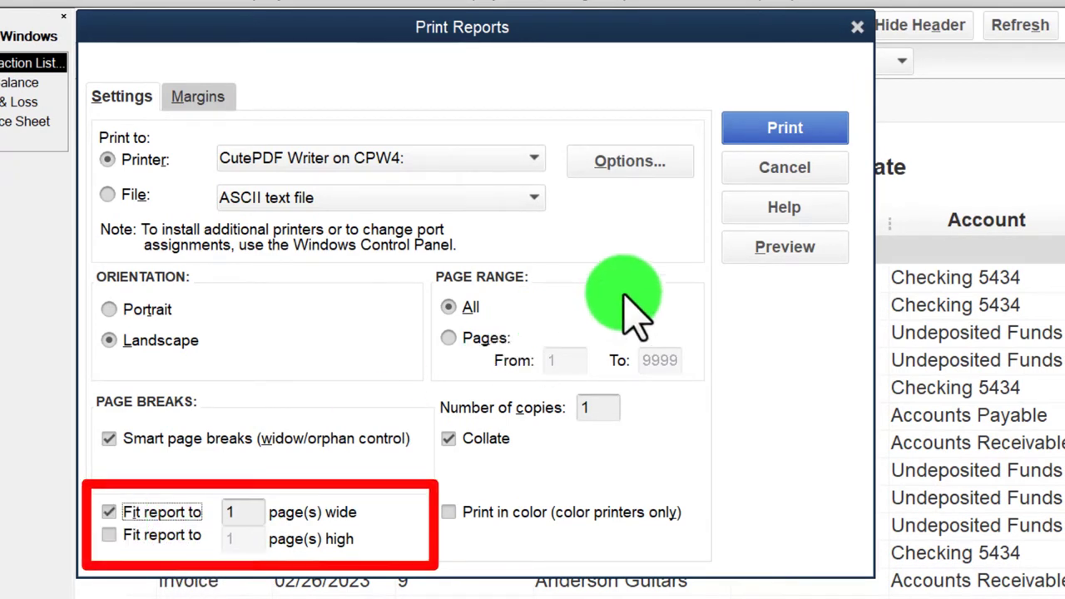
pyautogui.click(809, 248)
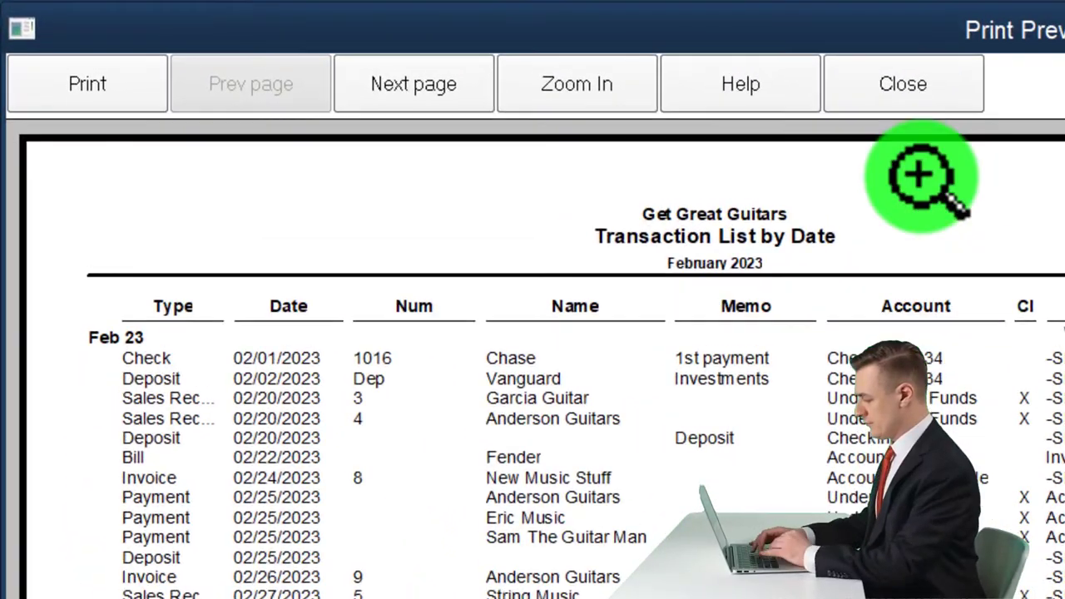
pyautogui.click(903, 93)
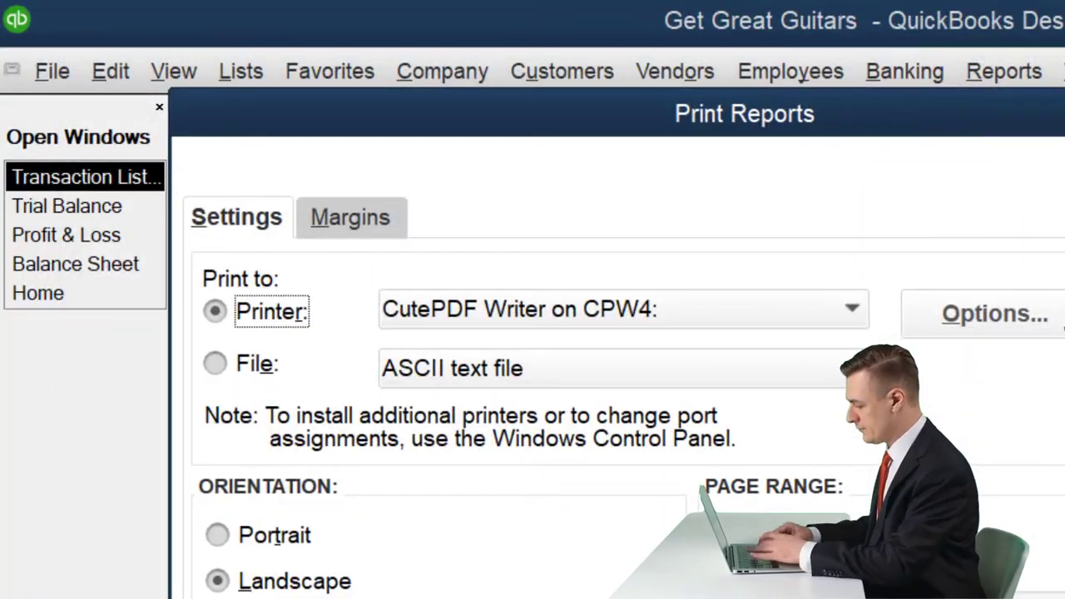
pyautogui.press('Escape')
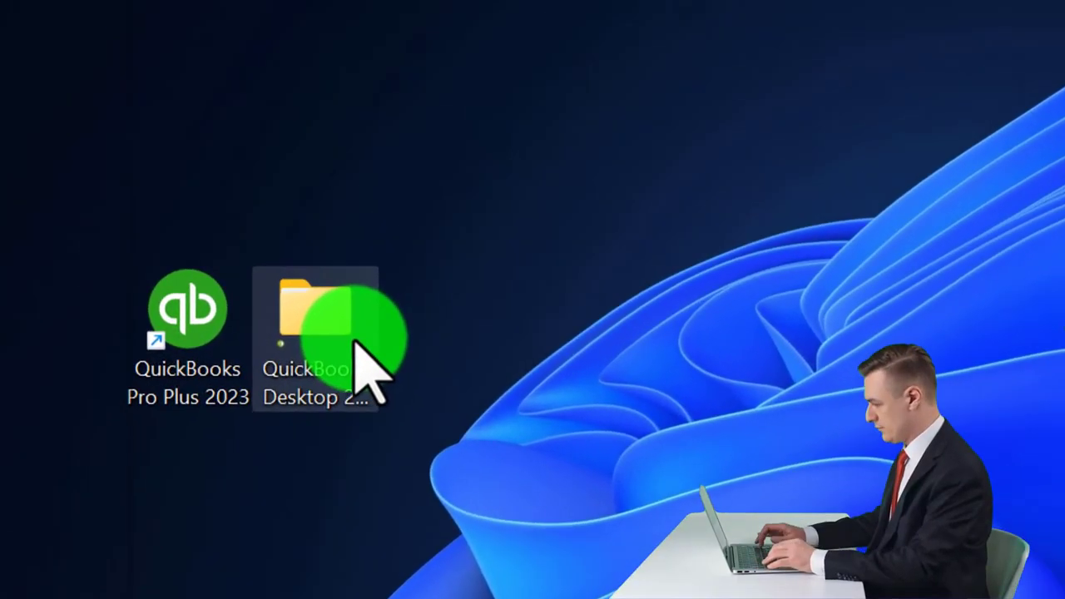
# - Switch to File Explorer and examine the 01.31.23 Reports folder inside QuickBooks Desktop 2023's GGG Reports folder
pyautogui.doubleClick(355, 341)
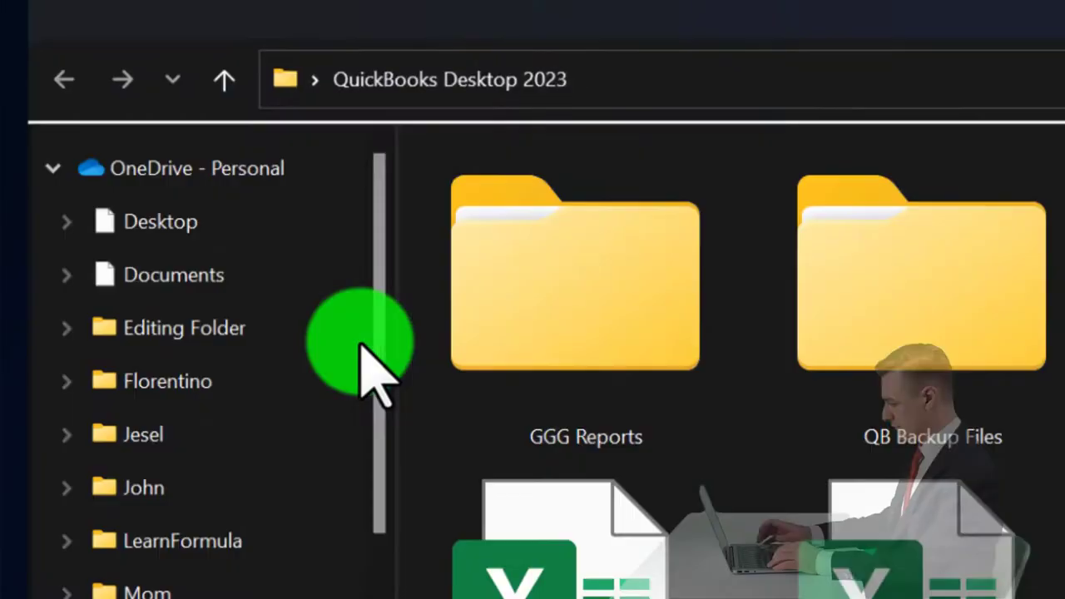
pyautogui.click(901, 308)
pyautogui.click(1064, 335)
pyautogui.click(1064, 598)
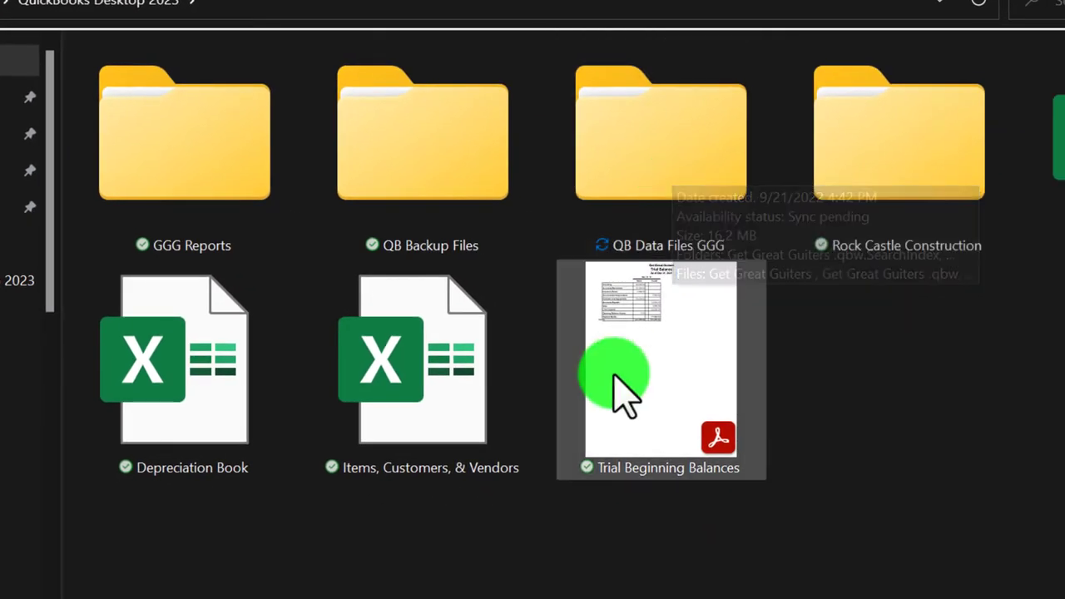
pyautogui.click(663, 200)
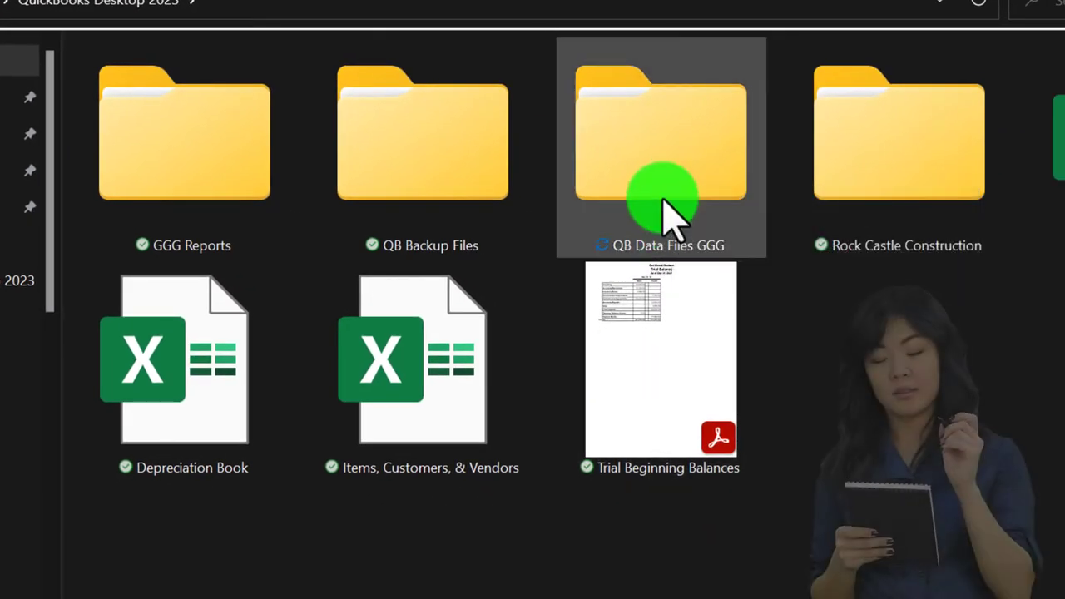
pyautogui.click(252, 183)
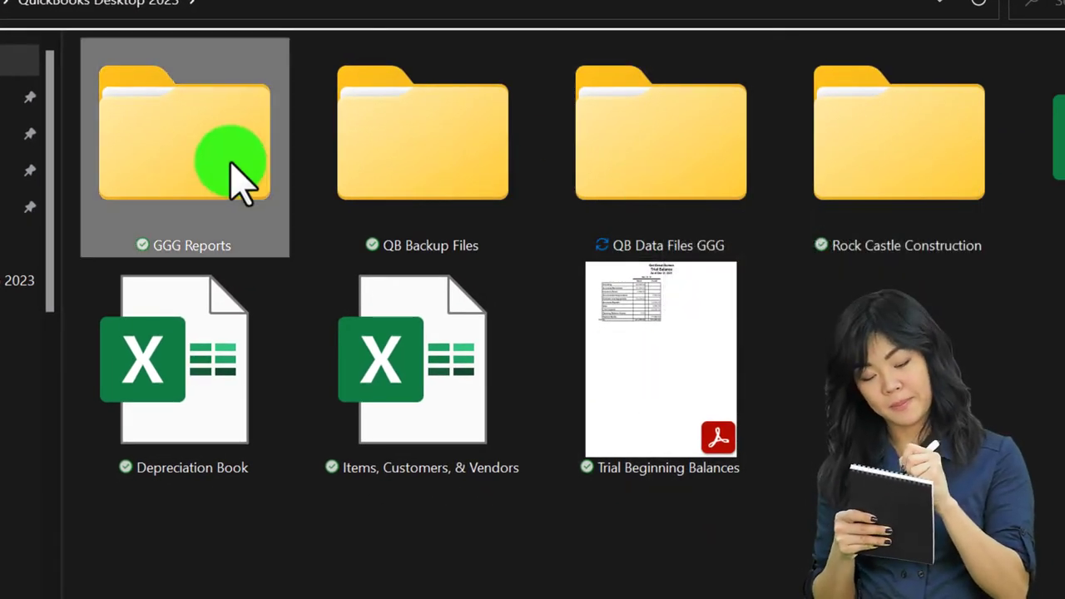
pyautogui.doubleClick(237, 179)
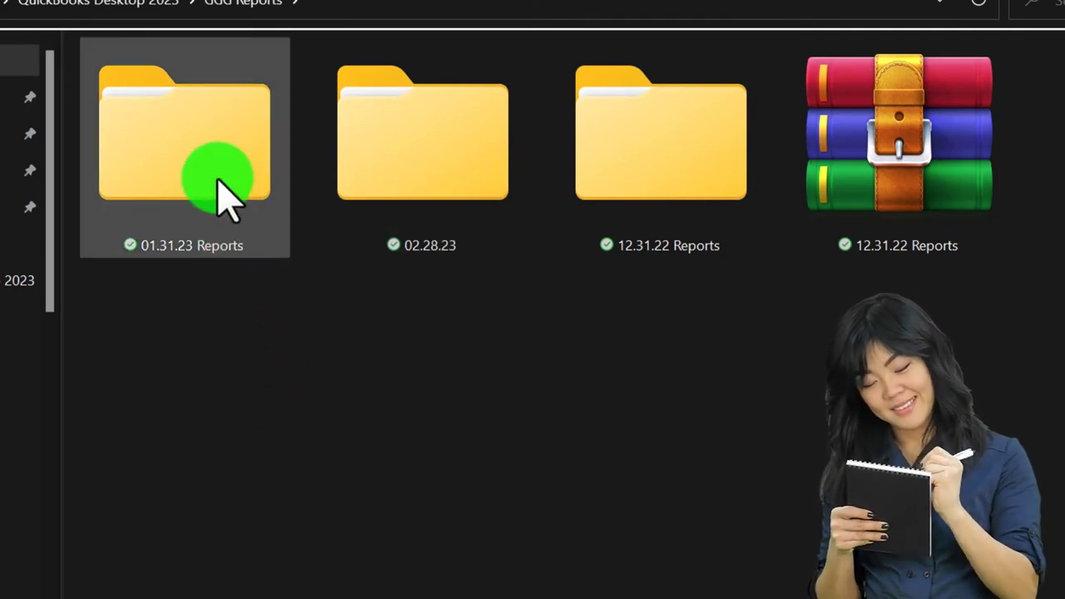
pyautogui.doubleClick(219, 180)
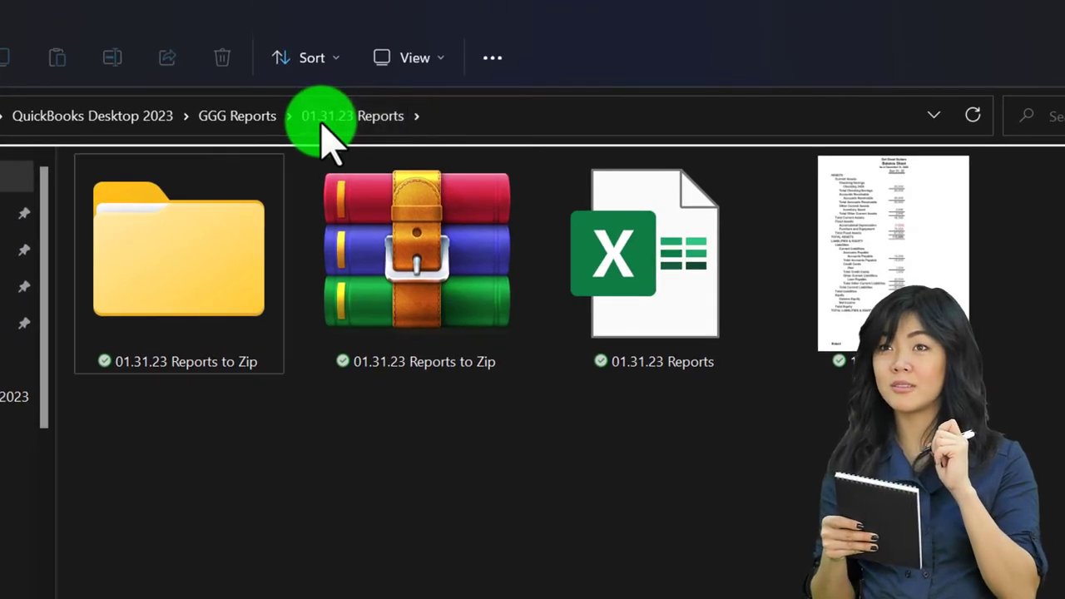
# - Open the 02.28.23 folder in GGG Reports and display its PDF files as large icons
pyautogui.click(233, 127)
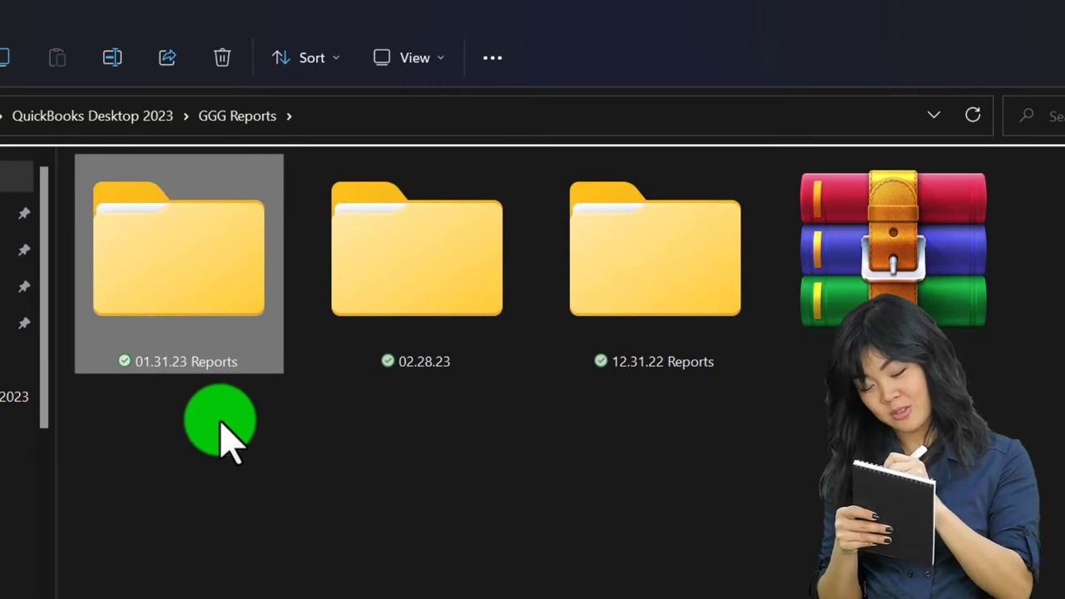
pyautogui.doubleClick(413, 278)
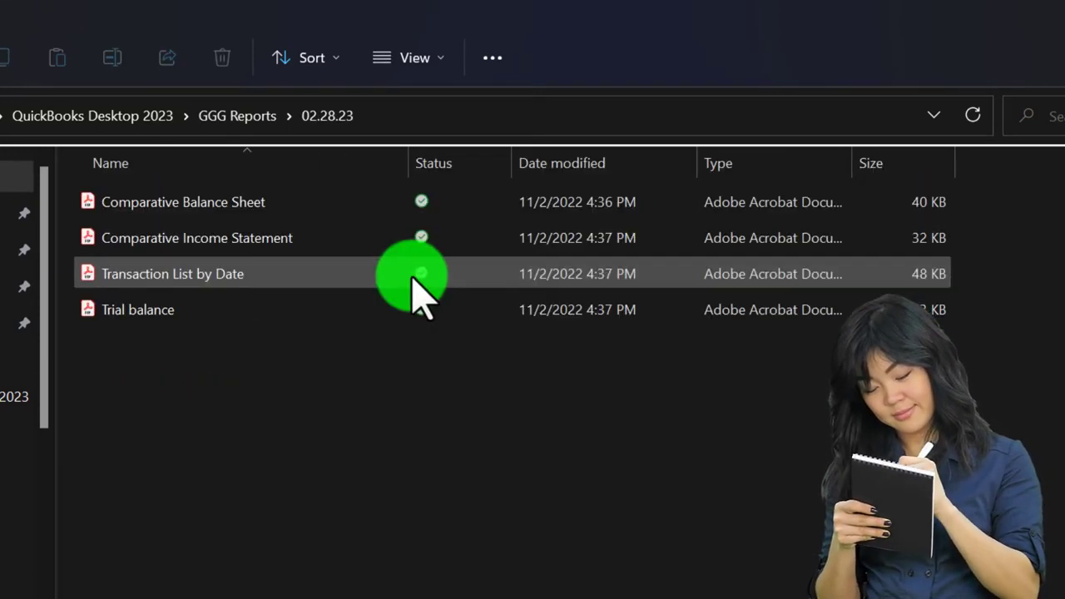
pyautogui.click(324, 55)
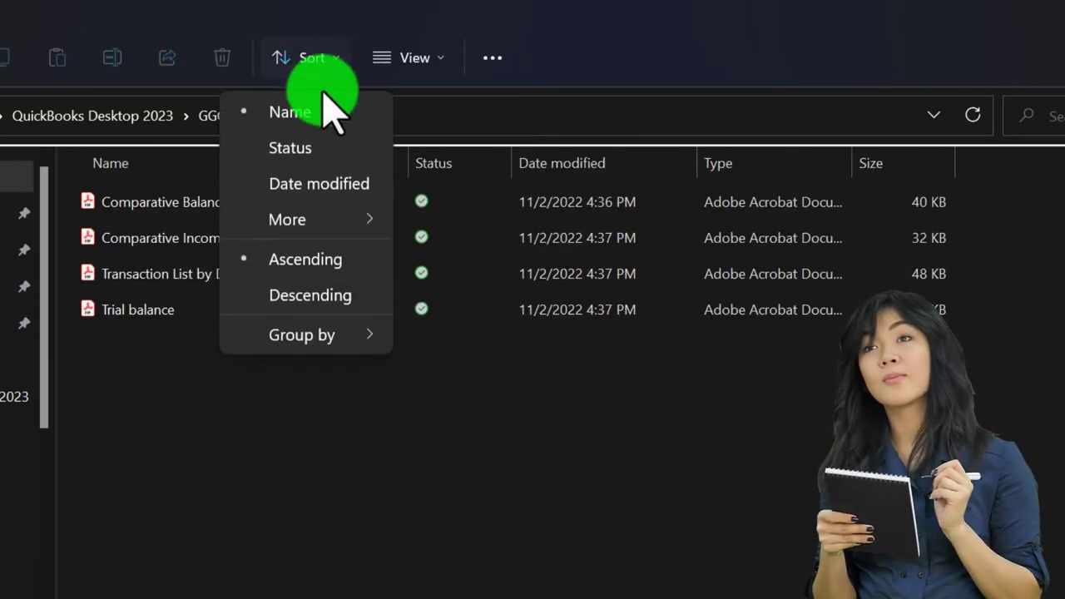
pyautogui.click(413, 56)
pyautogui.click(396, 109)
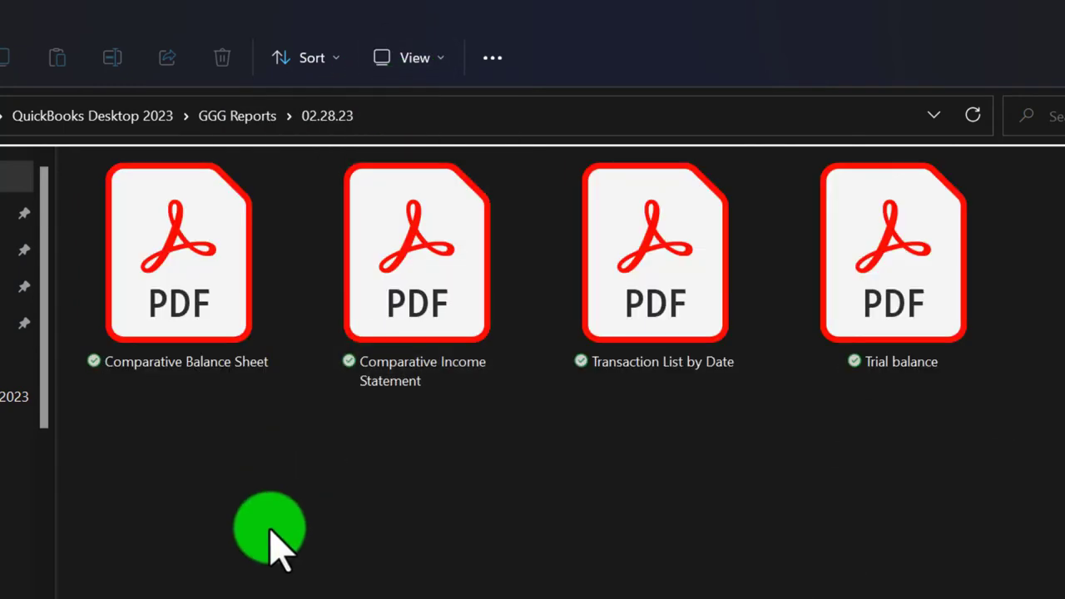
# - Create a folder named 01.31.23 Reports inside the 02.28.23 folder and move the four PDF reports into it
pyautogui.rightClick(227, 464)
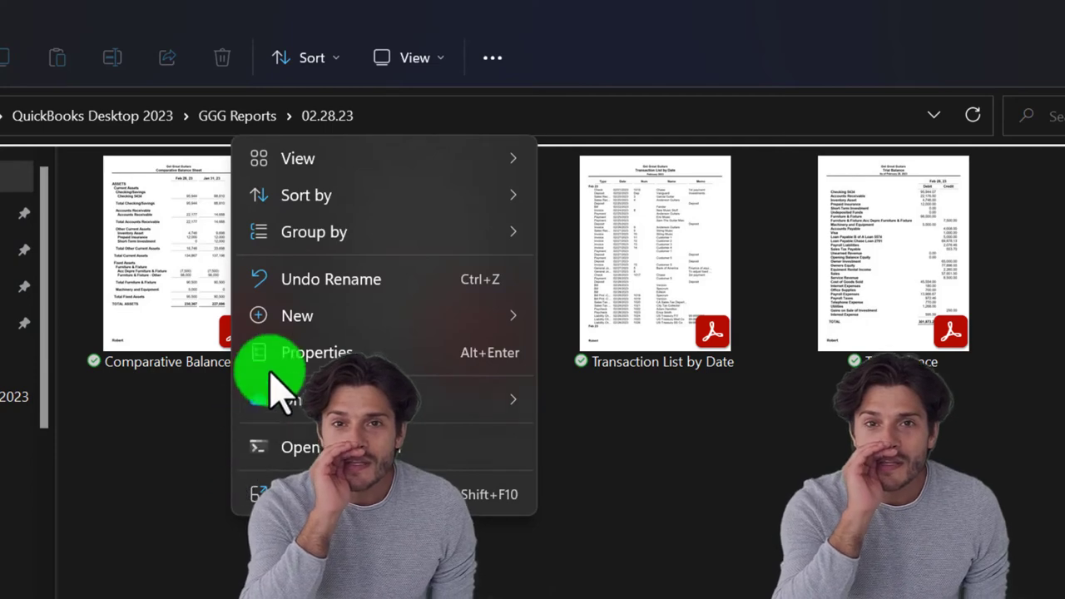
pyautogui.click(617, 376)
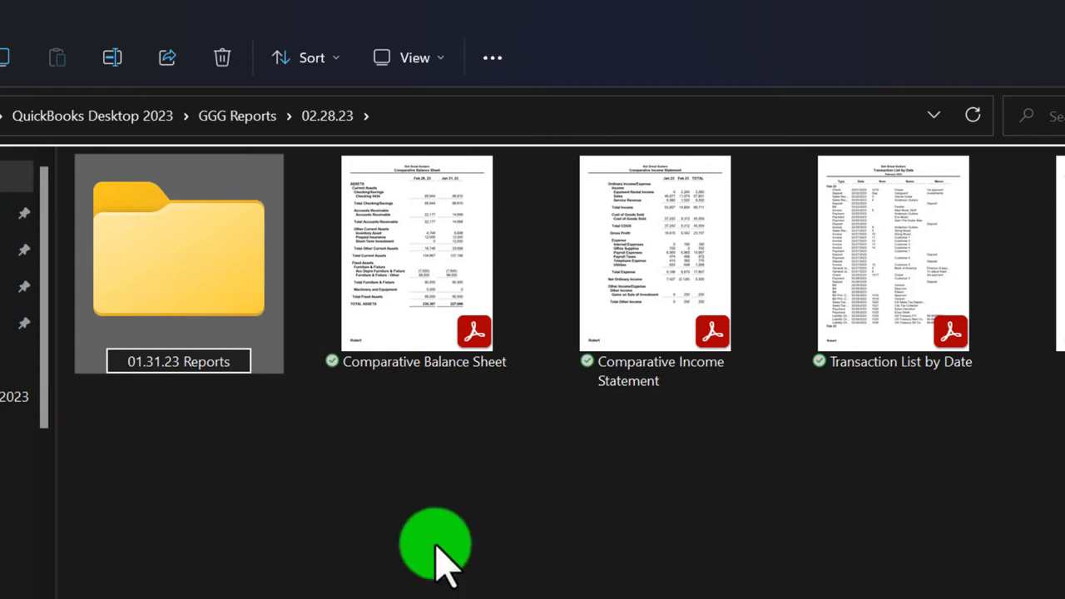
pyautogui.moveTo(428, 483); pyautogui.dragTo(1064, 267)
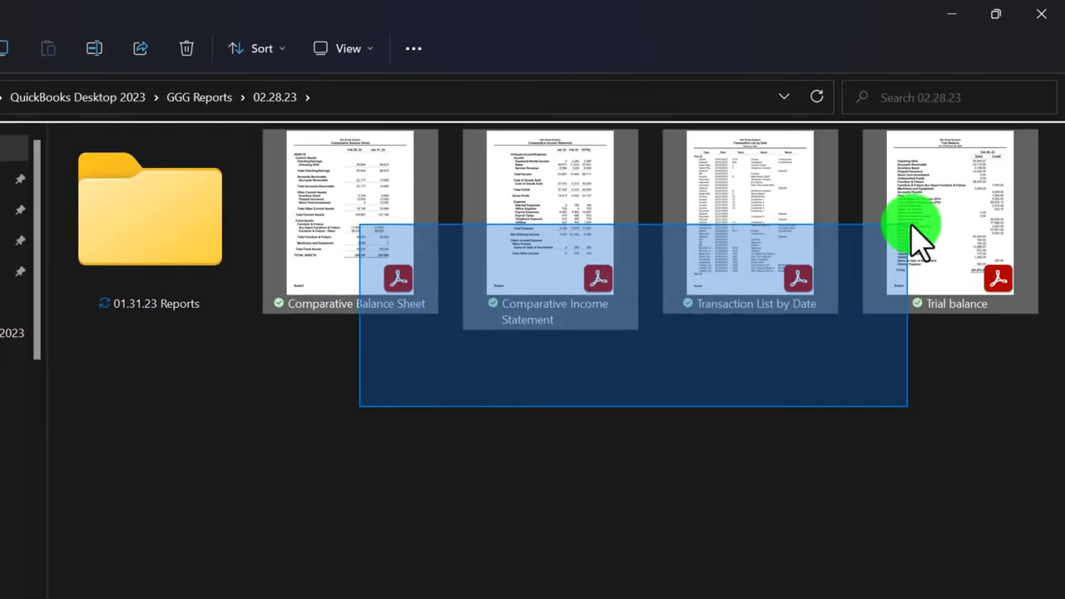
pyautogui.moveTo(915, 237); pyautogui.dragTo(955, 233)
pyautogui.moveTo(770, 245); pyautogui.dragTo(171, 231)
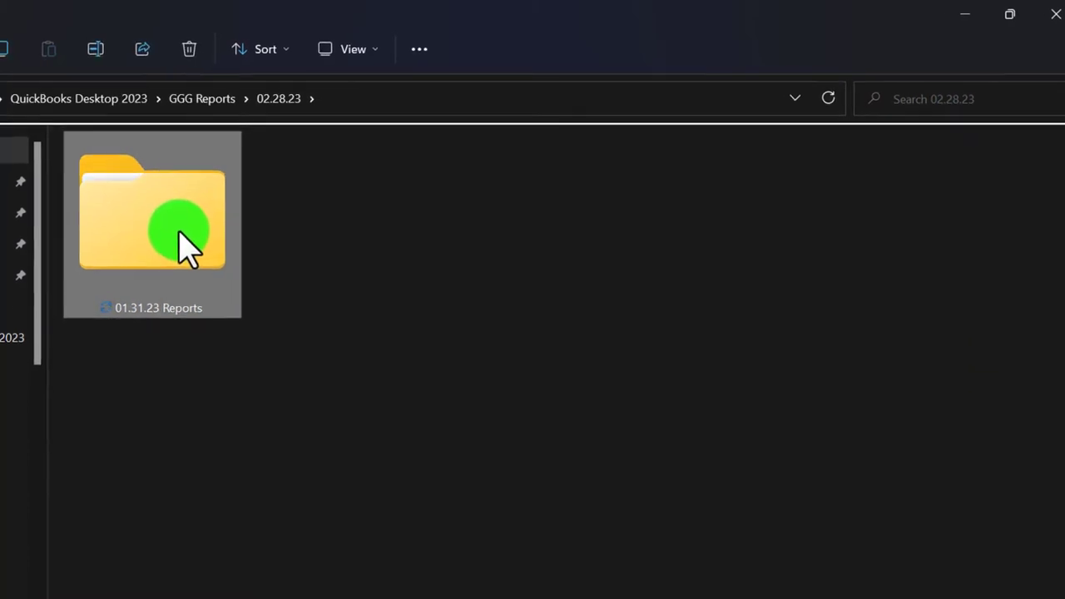
# - Compress the 01.31.23 Reports folder to a ZIP file within the 02.28.23 folder
pyautogui.rightClick(179, 245)
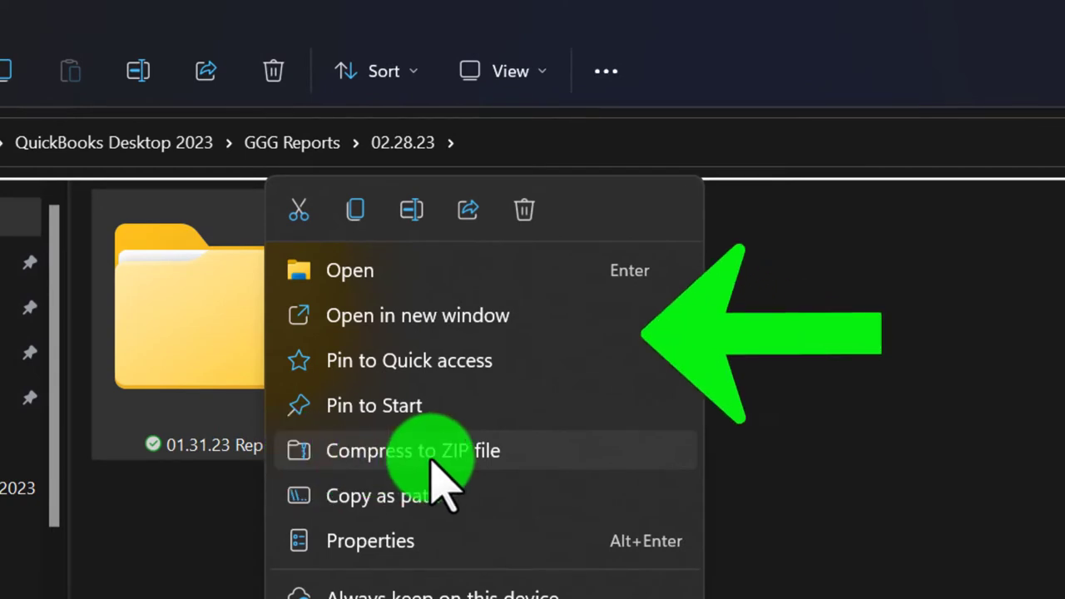
pyautogui.click(485, 456)
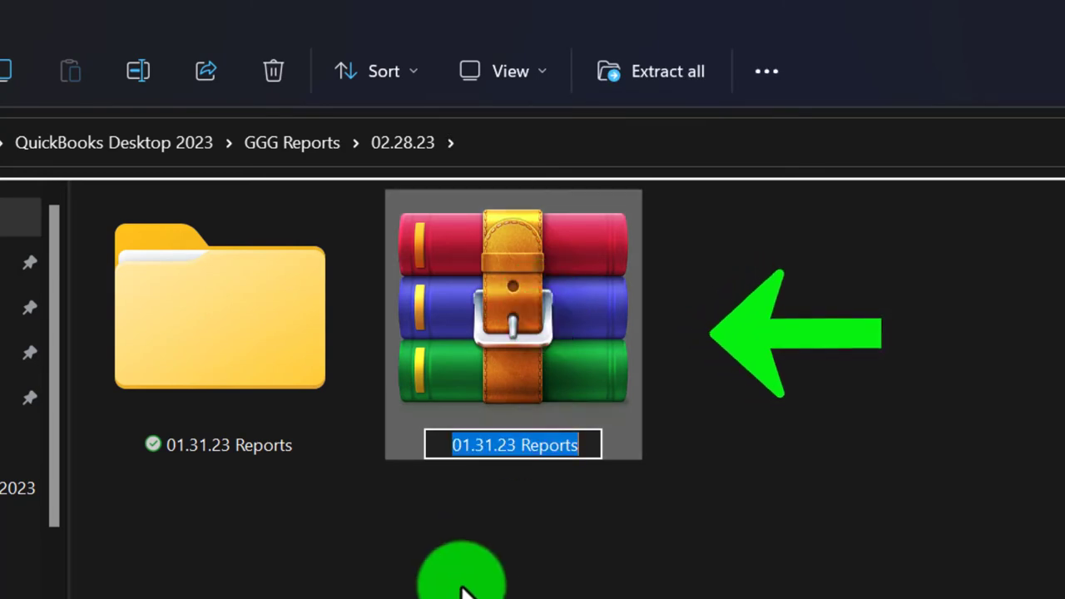
# - Keep the ZIP file's name and switch to QuickBooks to bring up the Comparative Balance Sheet report
pyautogui.click(470, 583)
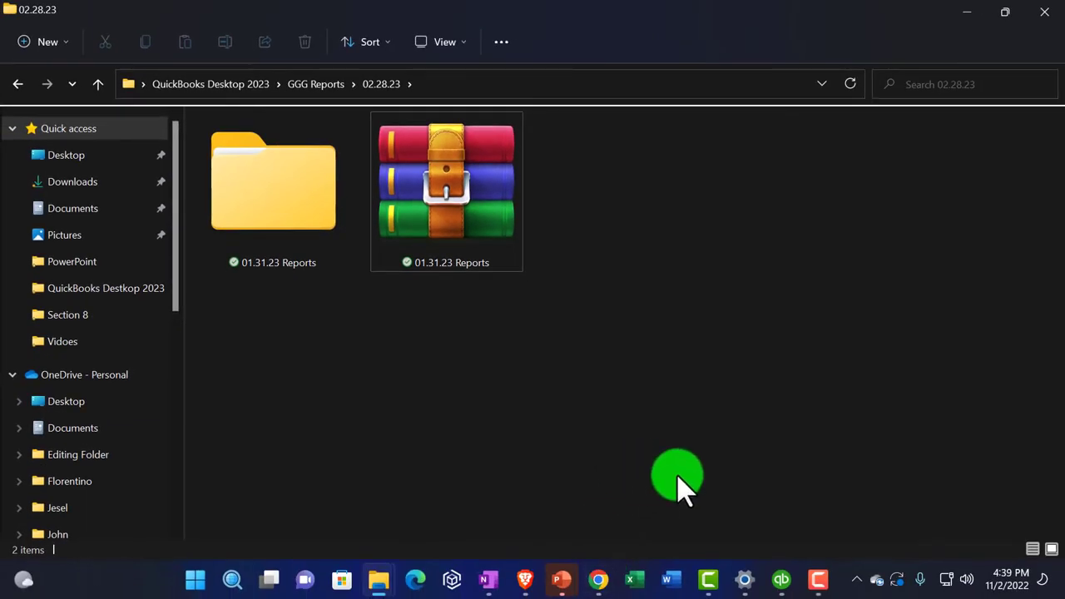
pyautogui.click(780, 580)
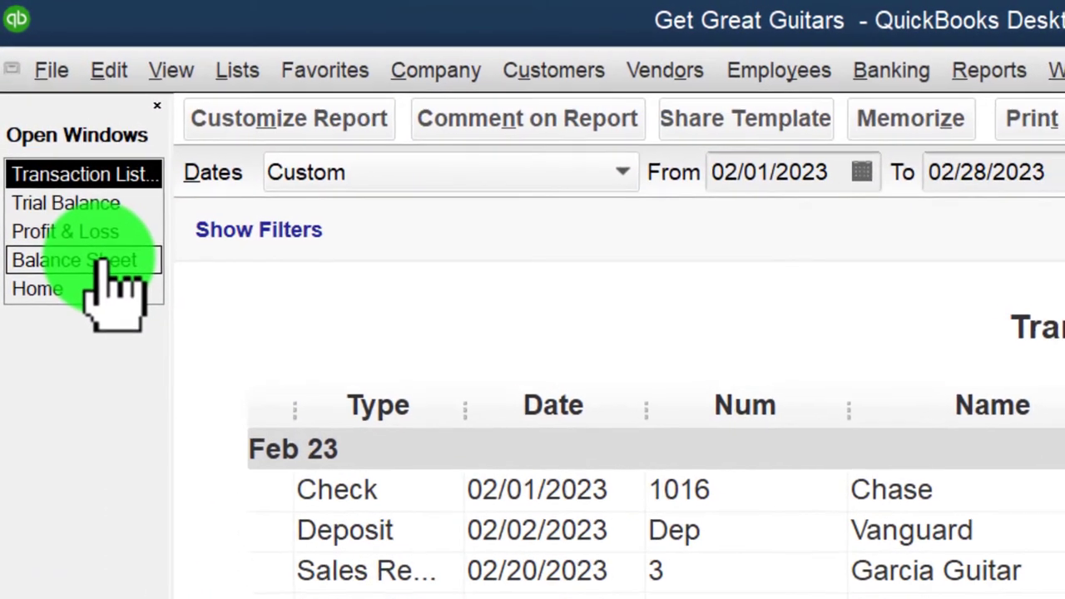
pyautogui.click(34, 121)
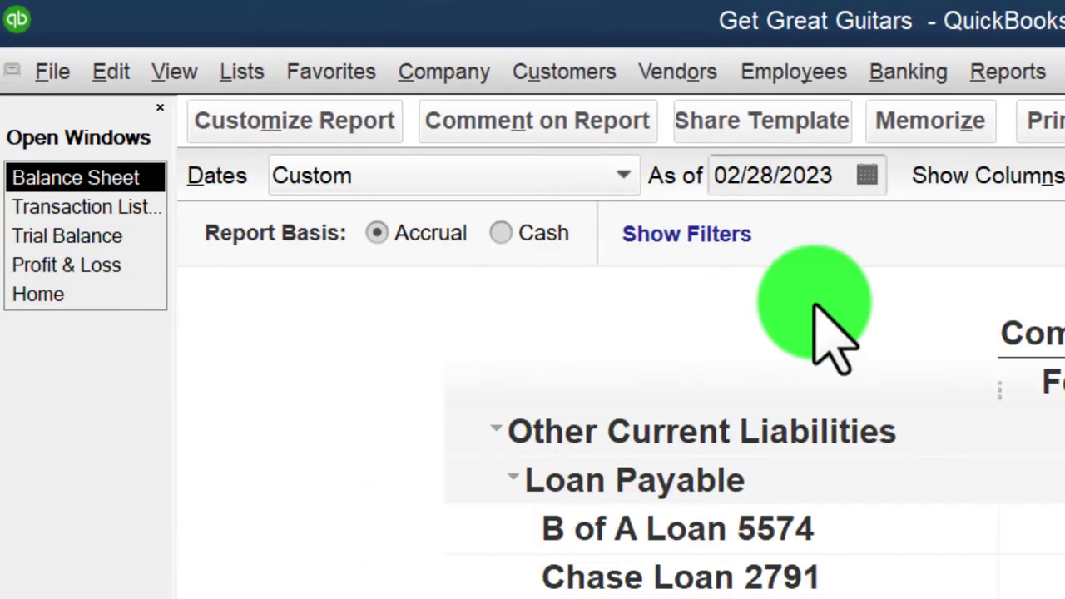
# - Export the Comparative Balance Sheet to a new worksheet in a new Excel workbook and maximize the workbook window
pyautogui.click(811, 120)
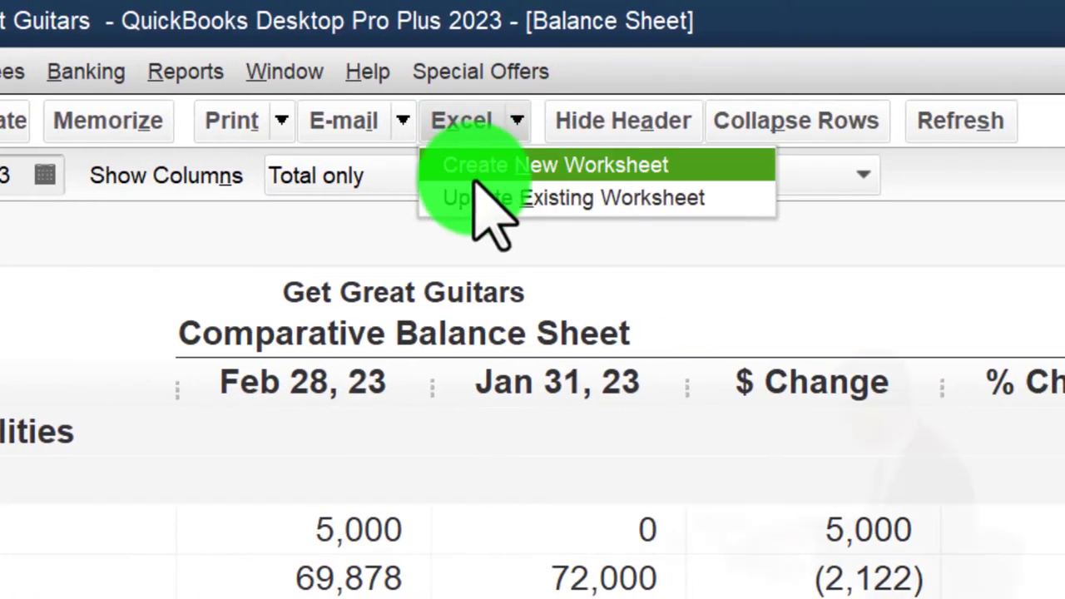
pyautogui.click(647, 163)
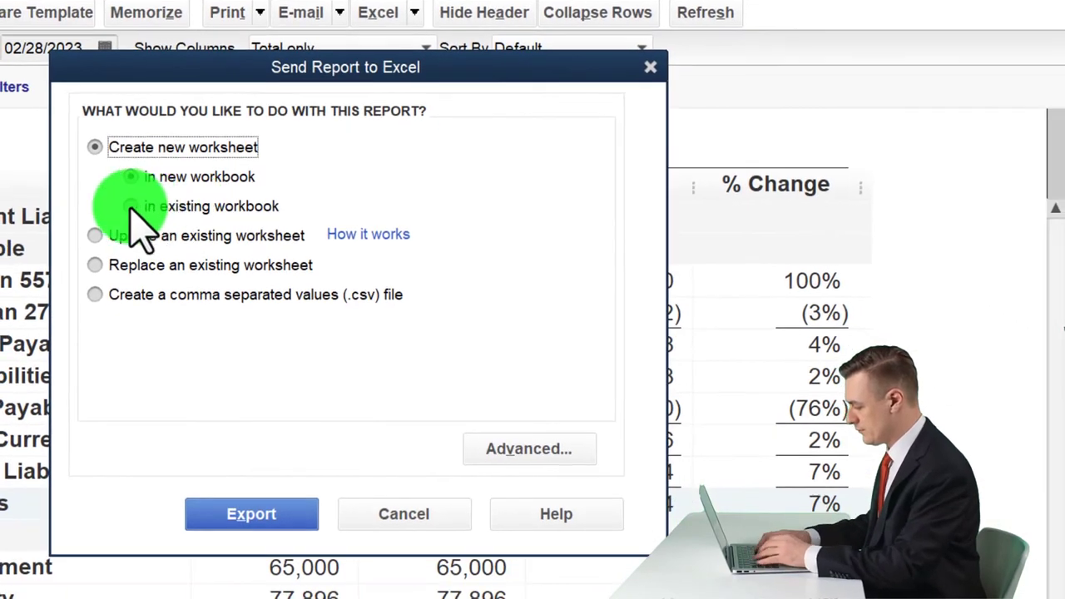
pyautogui.click(117, 268)
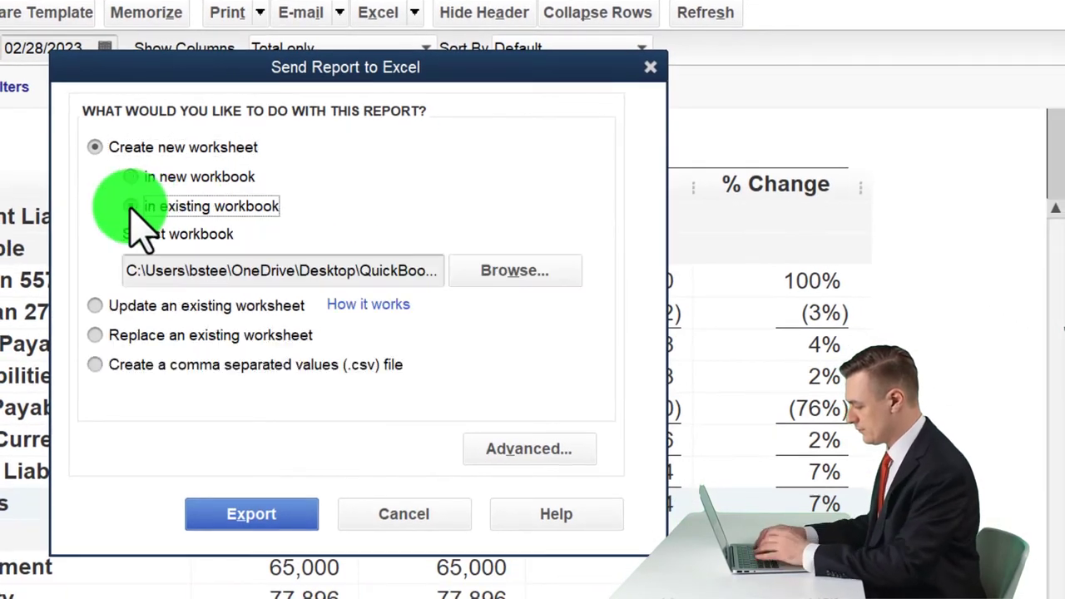
pyautogui.click(131, 177)
pyautogui.click(254, 509)
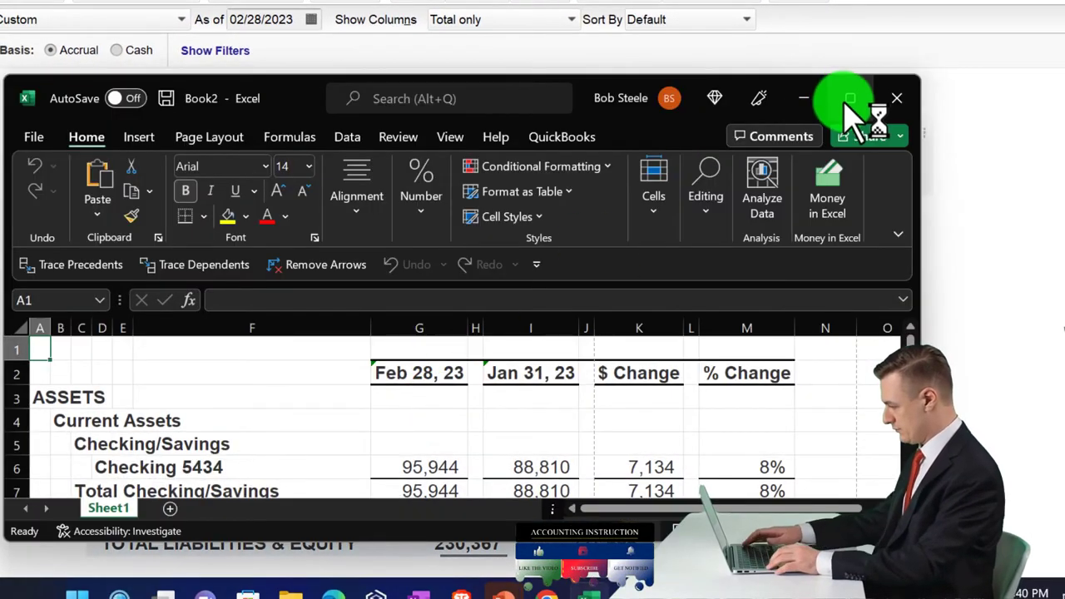
pyautogui.click(848, 98)
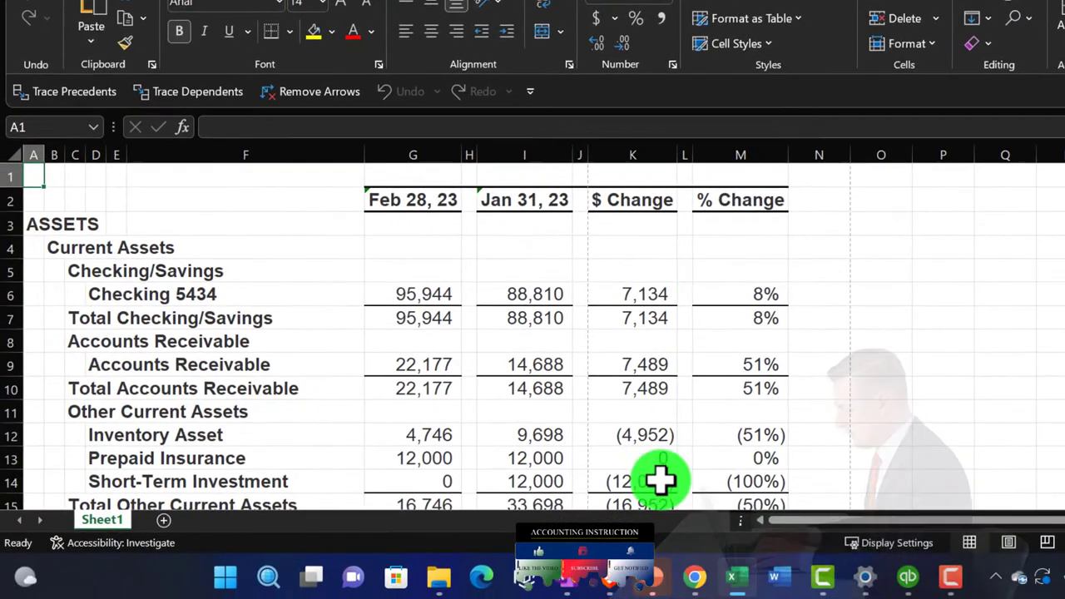
# - Move the ASSETS, TOTAL ASSETS, LIABILITIES & EQUITY and TOTAL LIABILITIES & EQUITY labels from column A to column B
pyautogui.click(1009, 542)
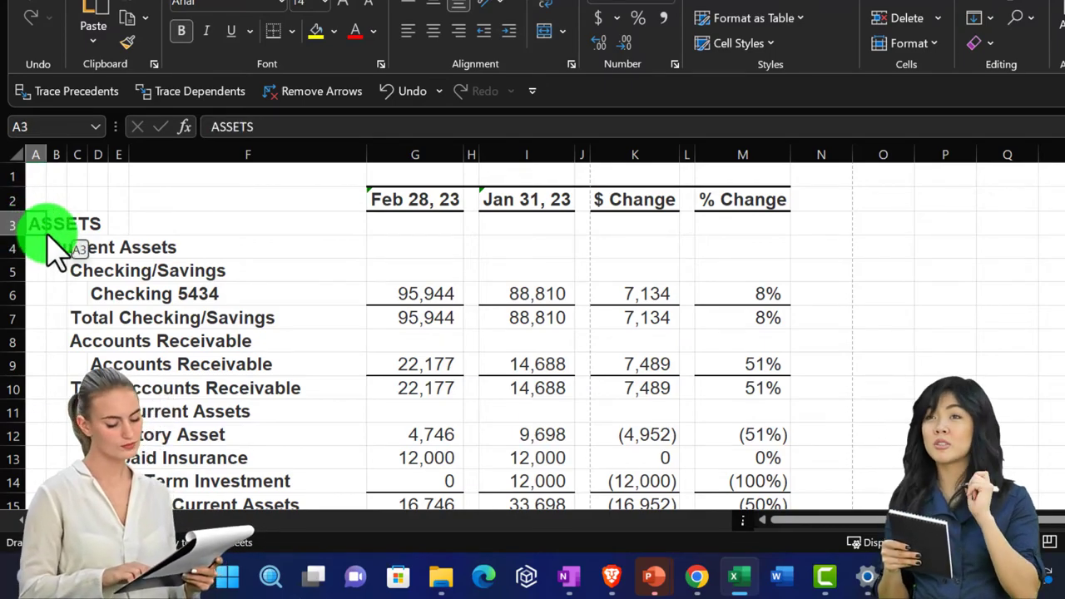
pyautogui.click(52, 231)
pyautogui.scroll(-4, 55, 291)
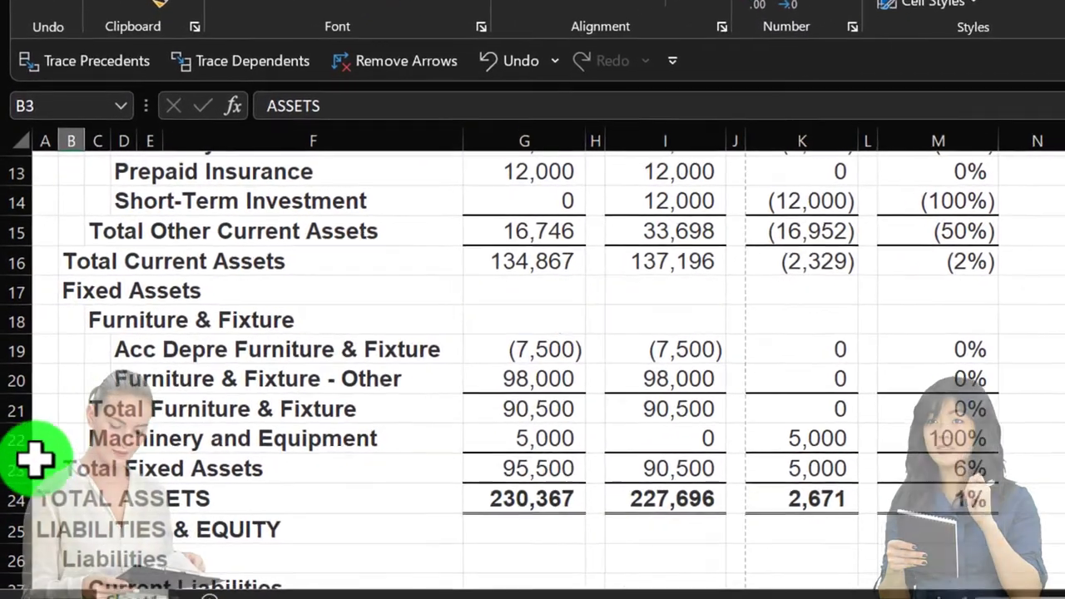
pyautogui.moveTo(42, 498)
pyautogui.mouseDown()
pyautogui.moveTo(45, 532)
pyautogui.moveTo(45, 501)
pyautogui.mouseUp()
pyautogui.scroll(-1, 45, 491)
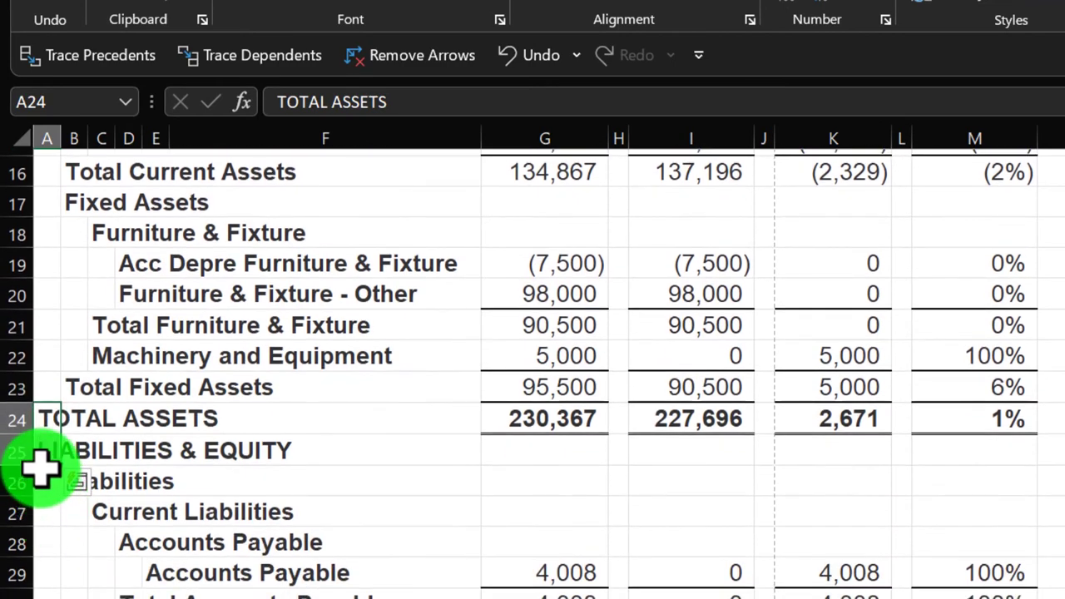
pyautogui.scroll(-8, 63, 468)
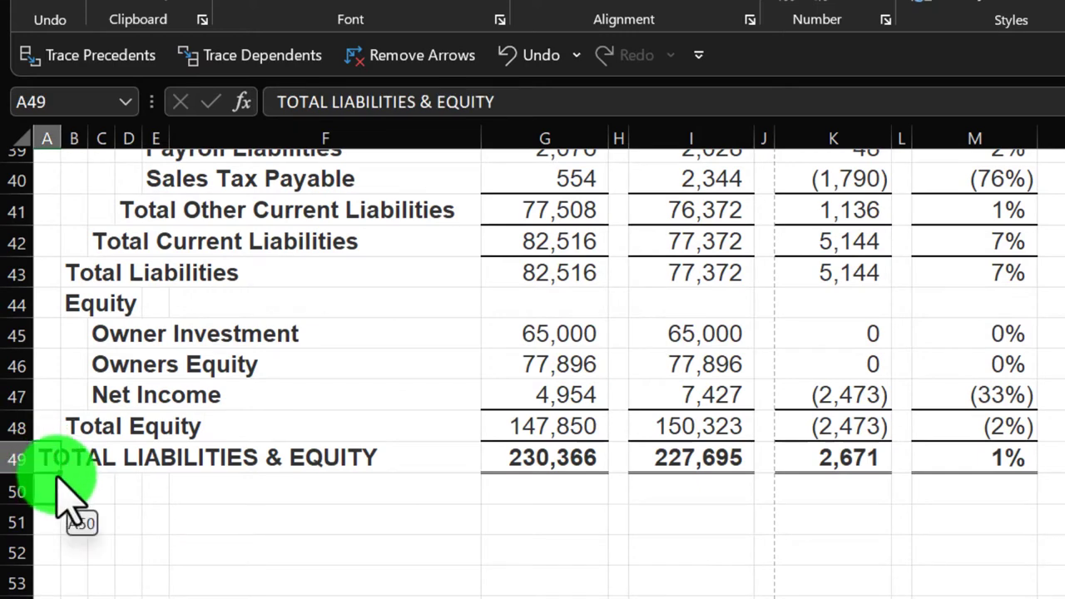
pyautogui.scroll(13, 79, 489)
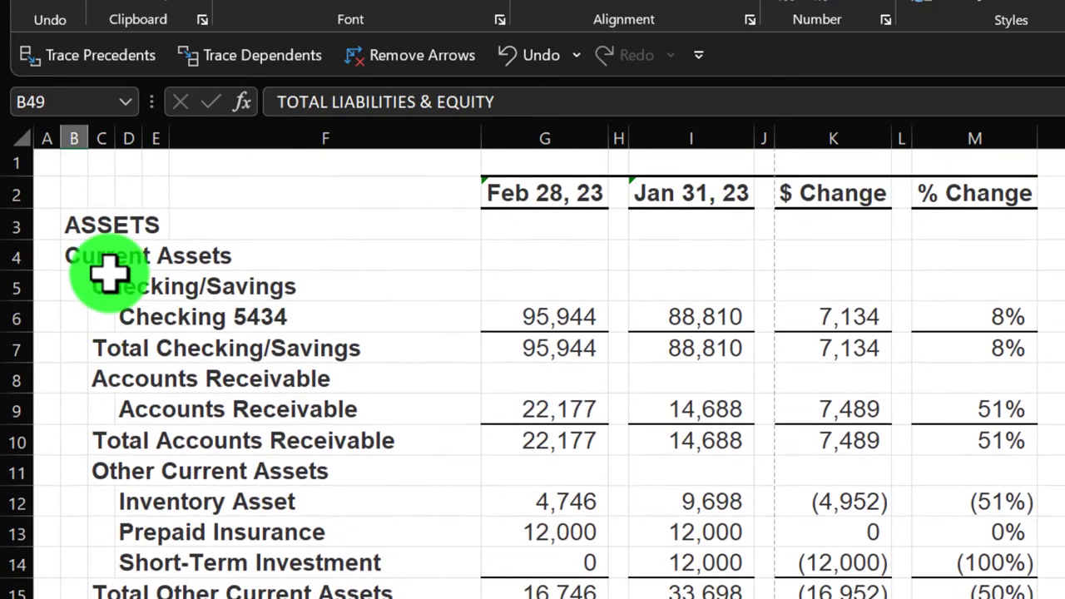
# - Delete the emptied column A from the balance sheet worksheet
pyautogui.click(45, 138)
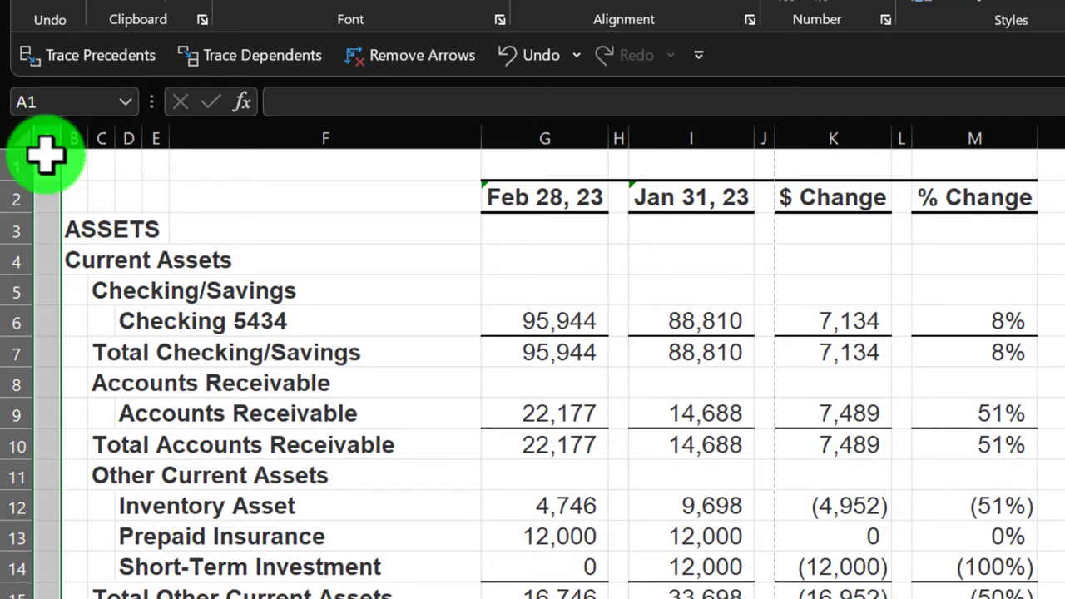
pyautogui.rightClick(45, 129)
pyautogui.click(119, 441)
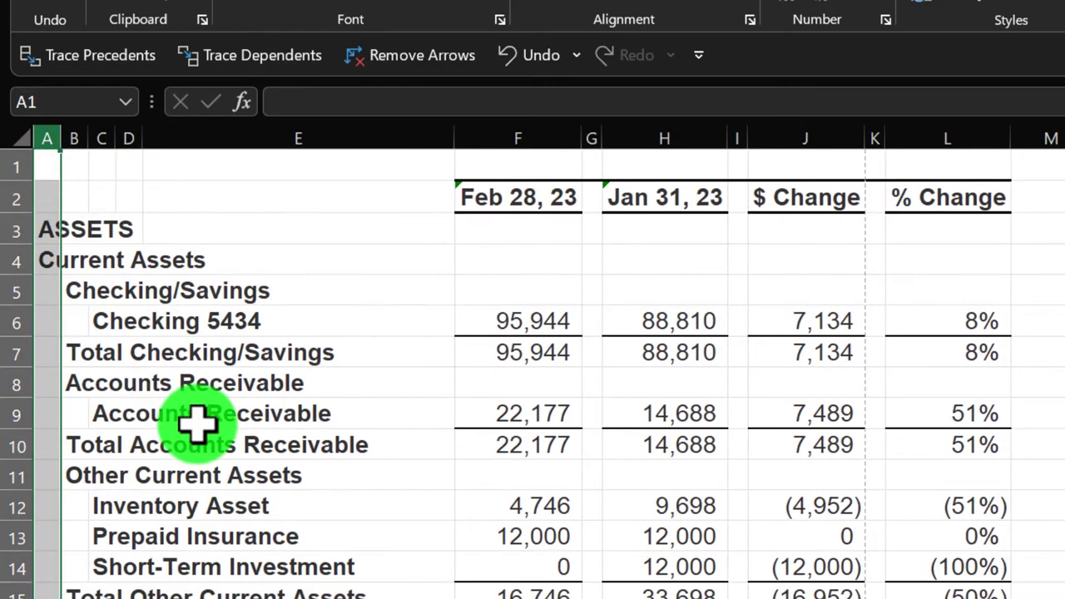
# - Delete the narrow spacer columns G, I and K between the balance sheet's figure columns
pyautogui.click(591, 135)
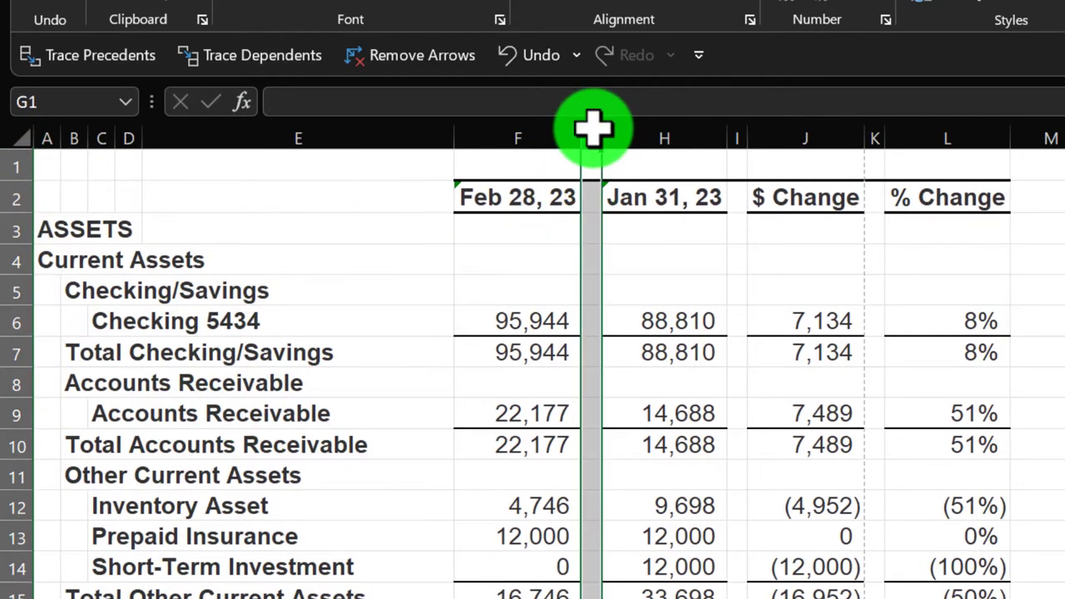
pyautogui.keyDown('ctrl'); pyautogui.click(736, 134); pyautogui.keyUp('ctrl')
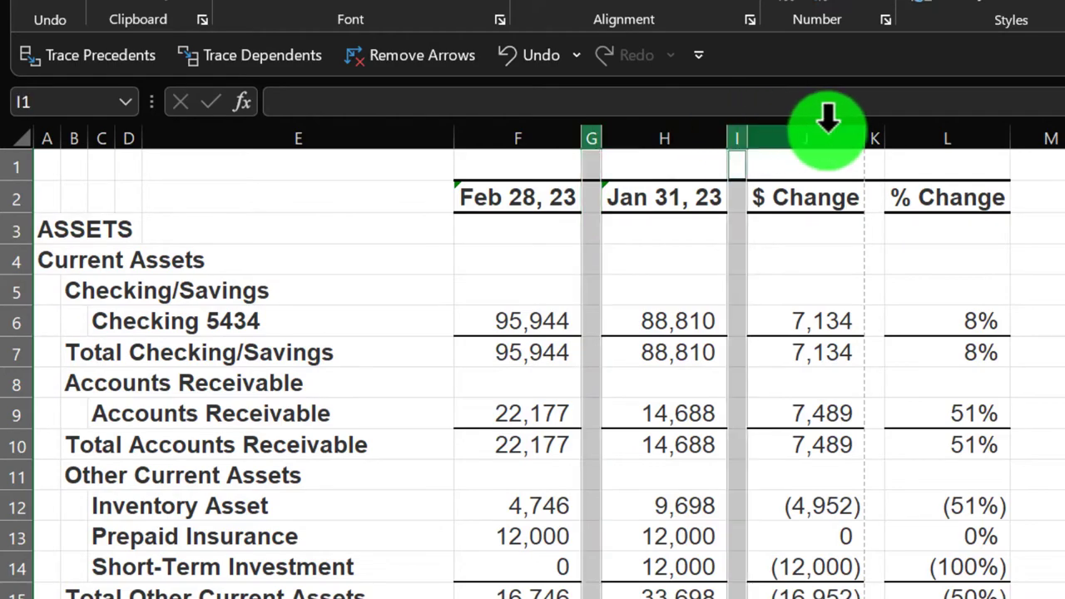
pyautogui.keyDown('ctrl'); pyautogui.click(874, 126); pyautogui.keyUp('ctrl')
pyautogui.rightClick(873, 164)
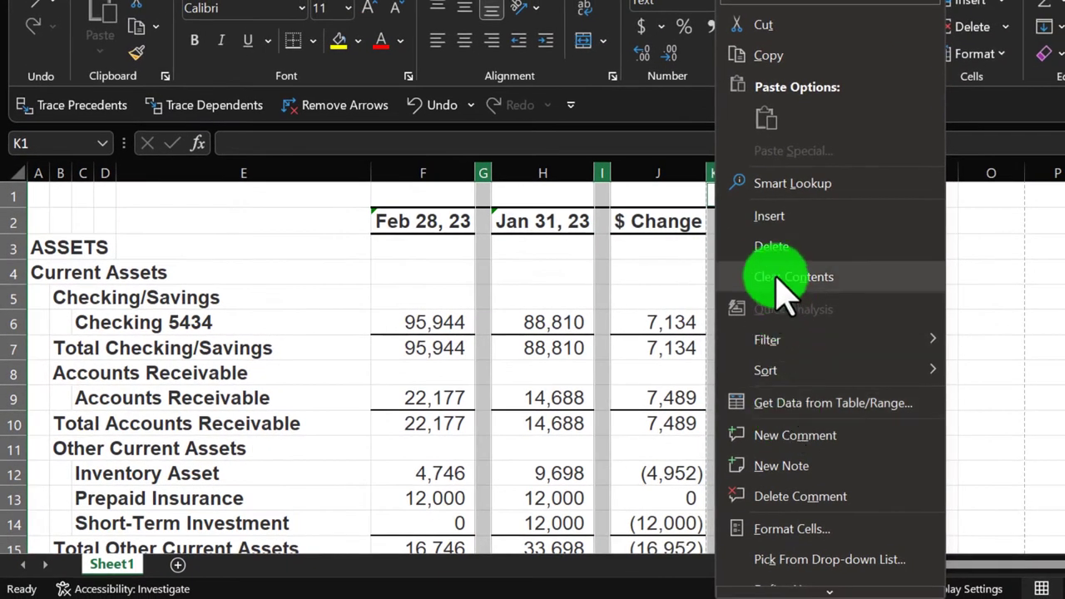
pyautogui.click(902, 264)
pyautogui.click(803, 319)
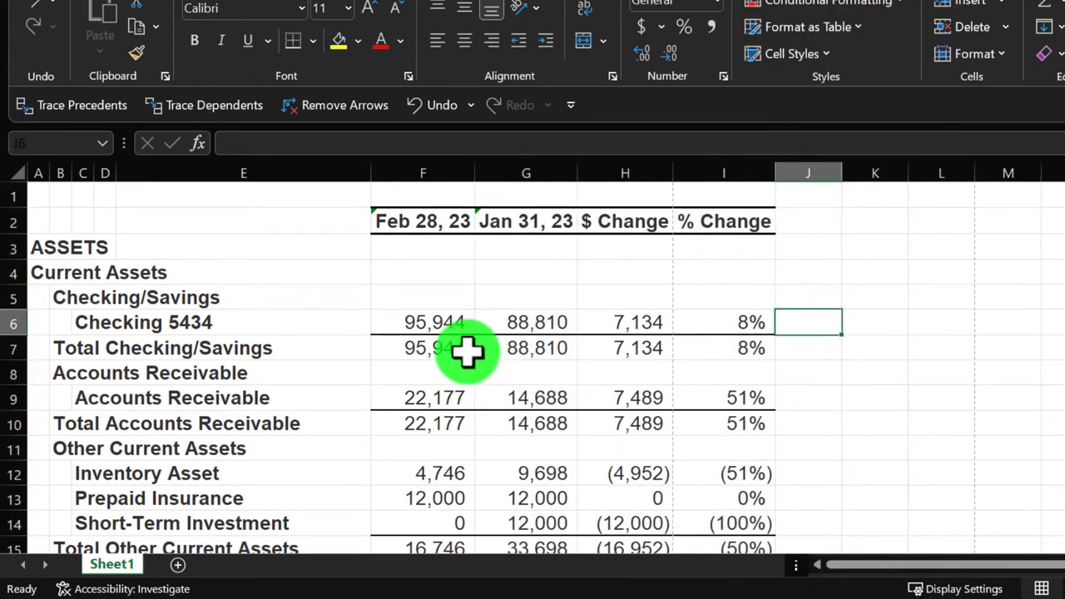
# - Narrow account label column E and look over the balance sheet rows
pyautogui.moveTo(373, 172); pyautogui.dragTo(311, 174)
pyautogui.scroll(-6, 445, 327)
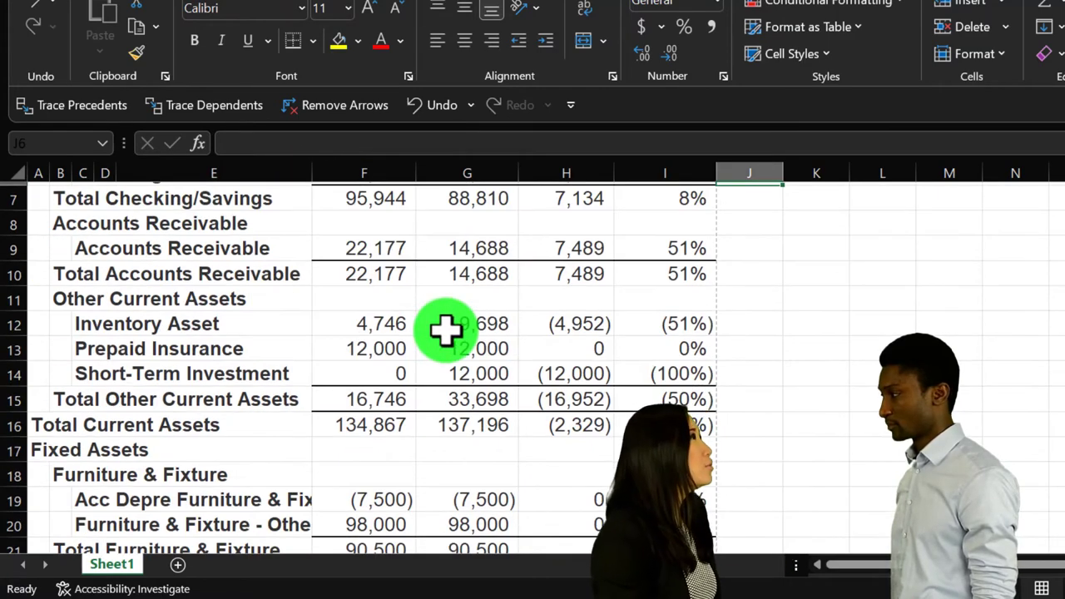
pyautogui.scroll(-4, 445, 330)
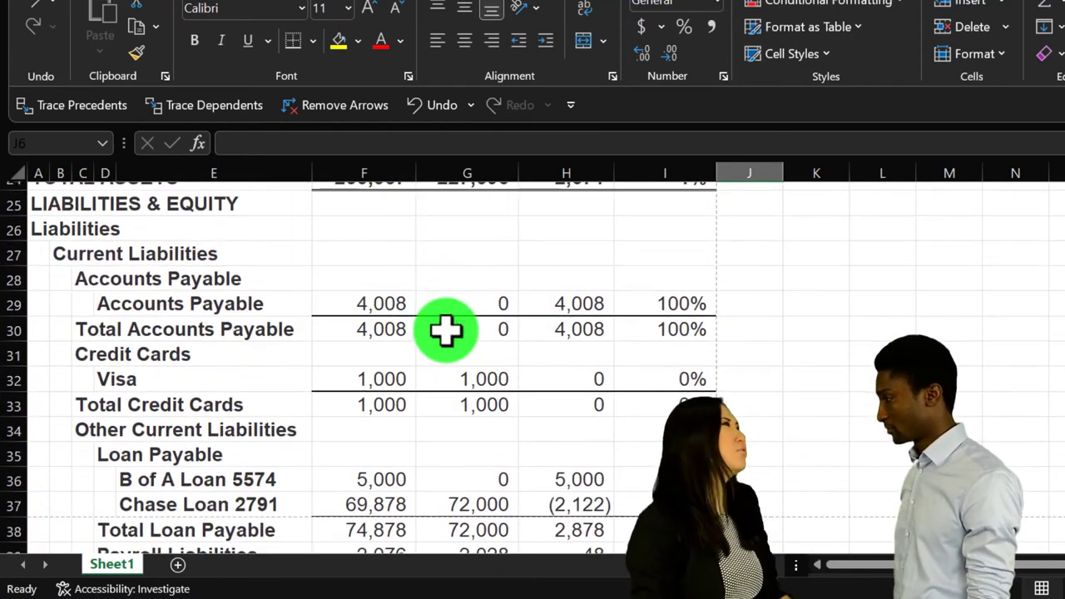
pyautogui.scroll(7, 445, 331)
pyautogui.scroll(3, 445, 330)
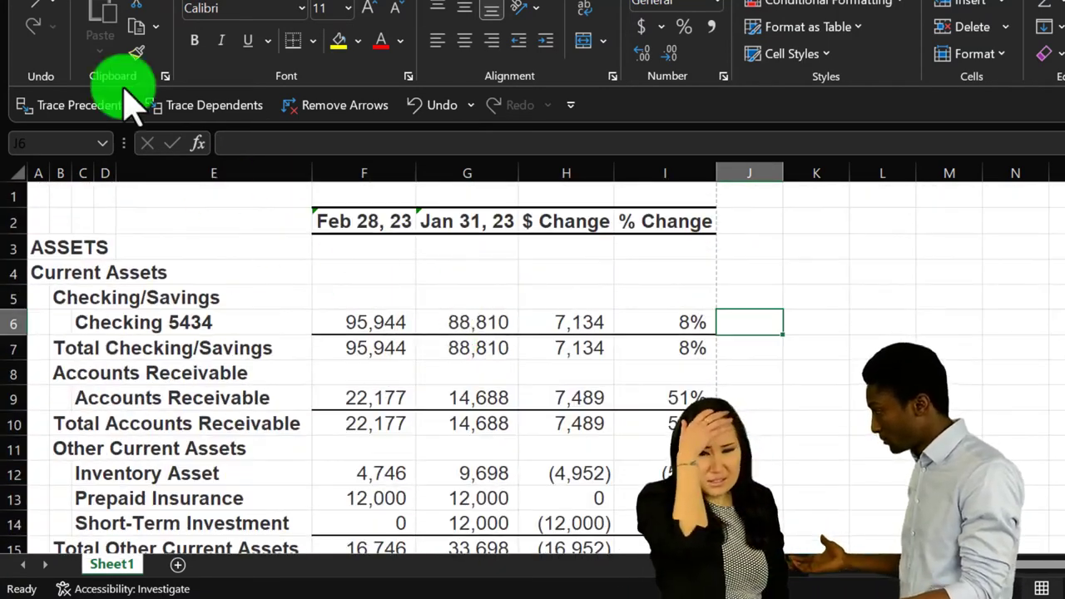
# - Start saving the workbook under a new name and browse to Desktop, QuickBooks Desktop 2023, GGG Reports
pyautogui.click(42, 2)
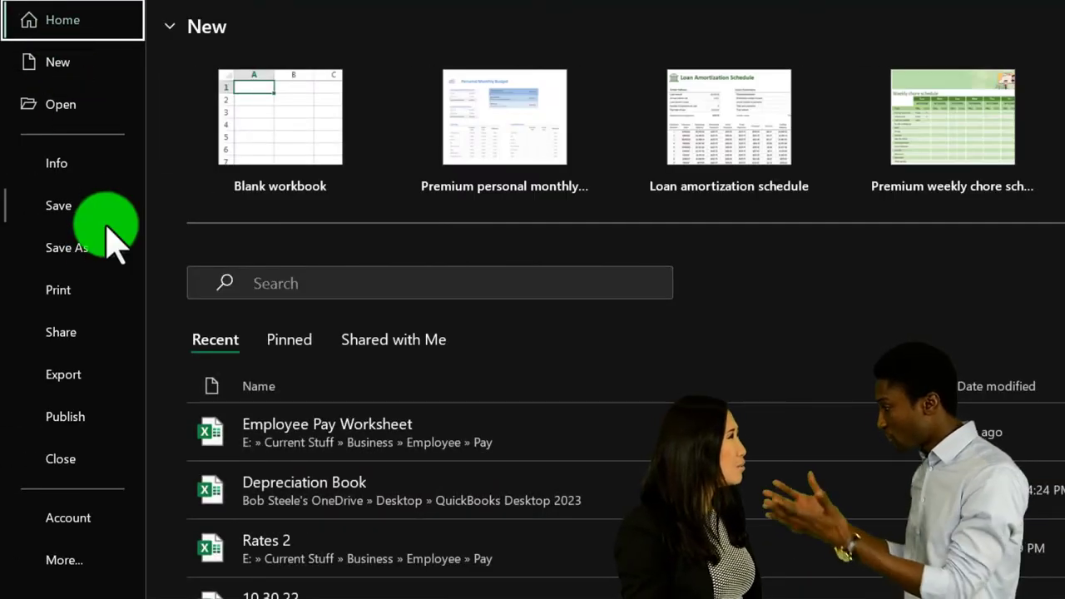
pyautogui.click(95, 247)
pyautogui.click(287, 335)
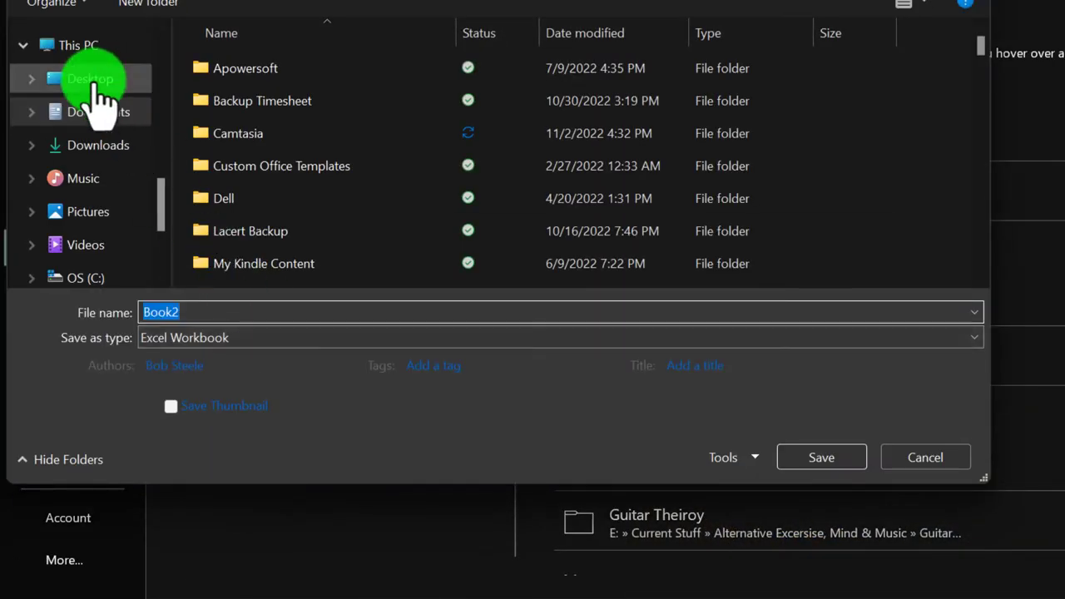
pyautogui.click(91, 81)
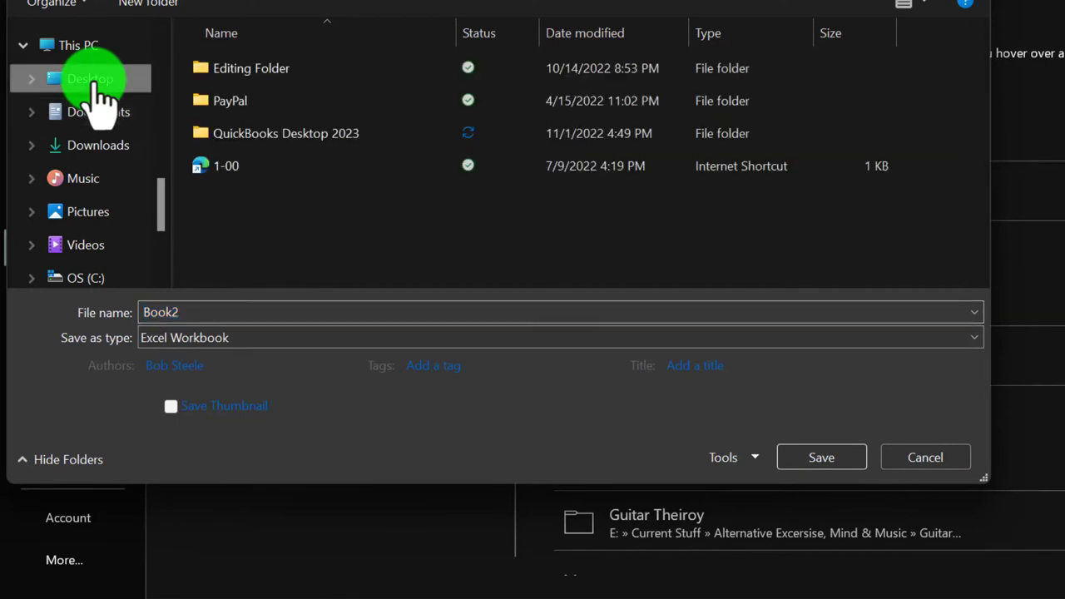
pyautogui.doubleClick(283, 138)
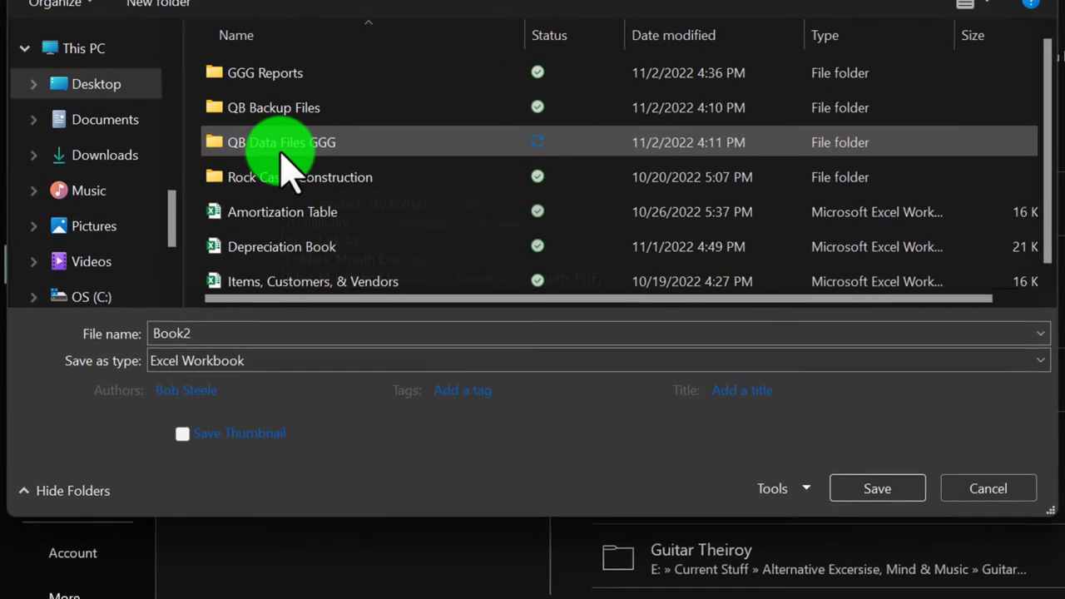
pyautogui.moveTo(285, 167)
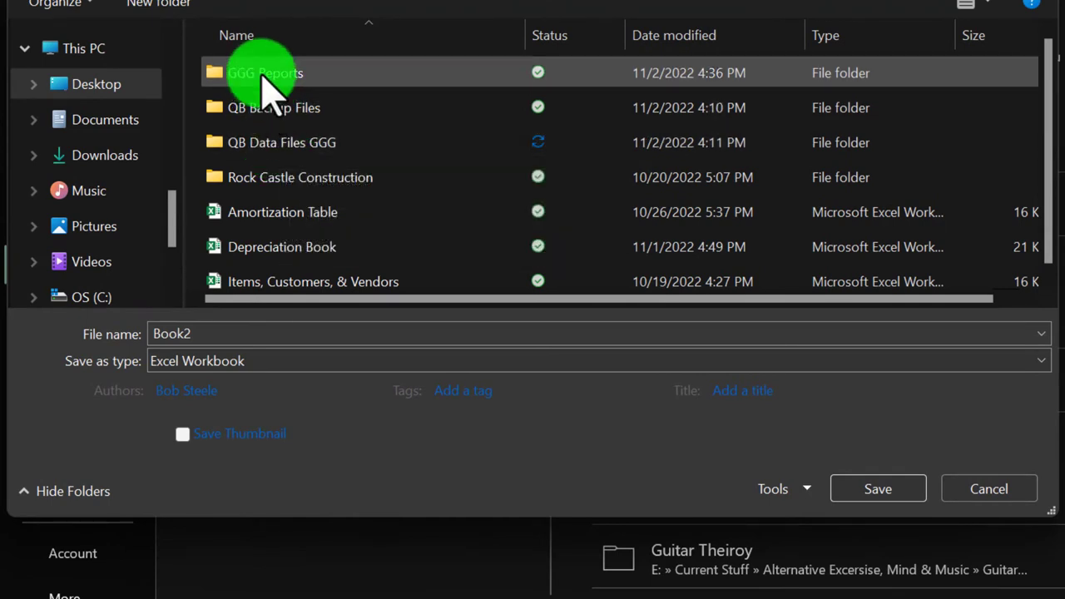
pyautogui.doubleClick(262, 73)
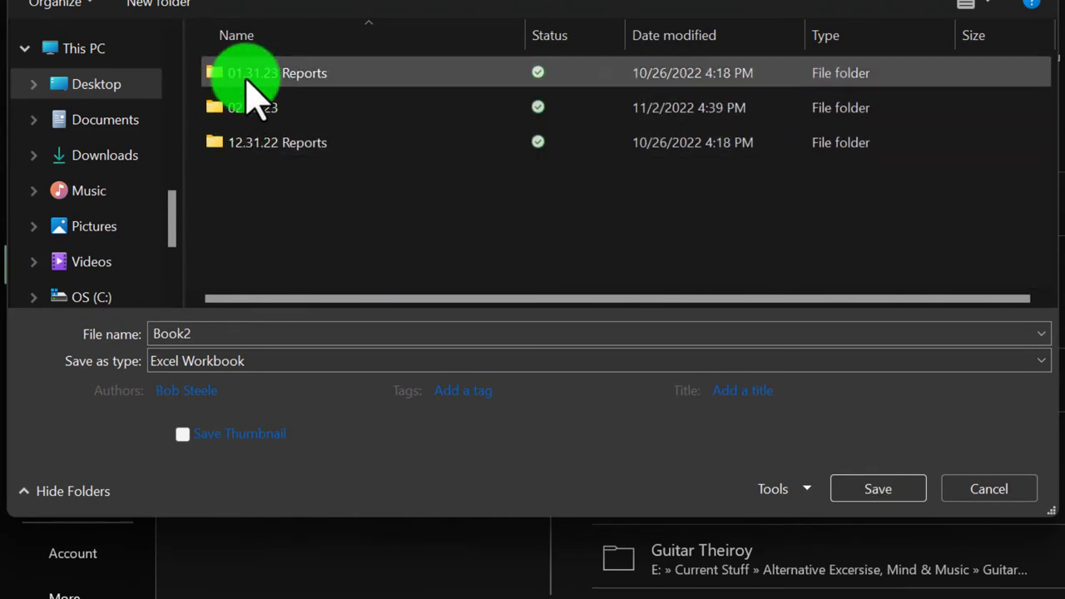
pyautogui.doubleClick(251, 83)
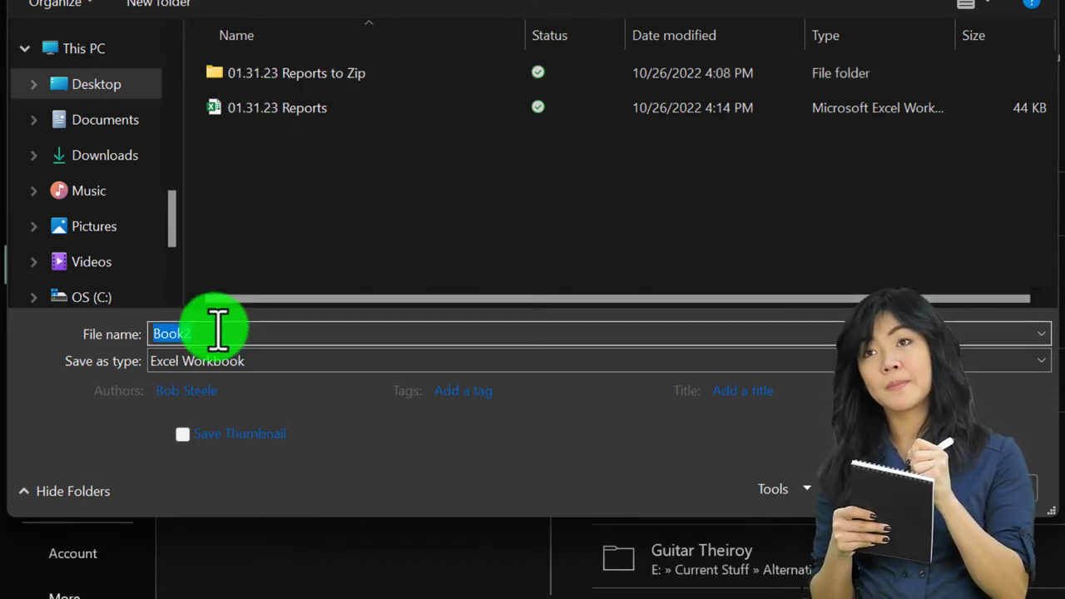
pyautogui.write('0')
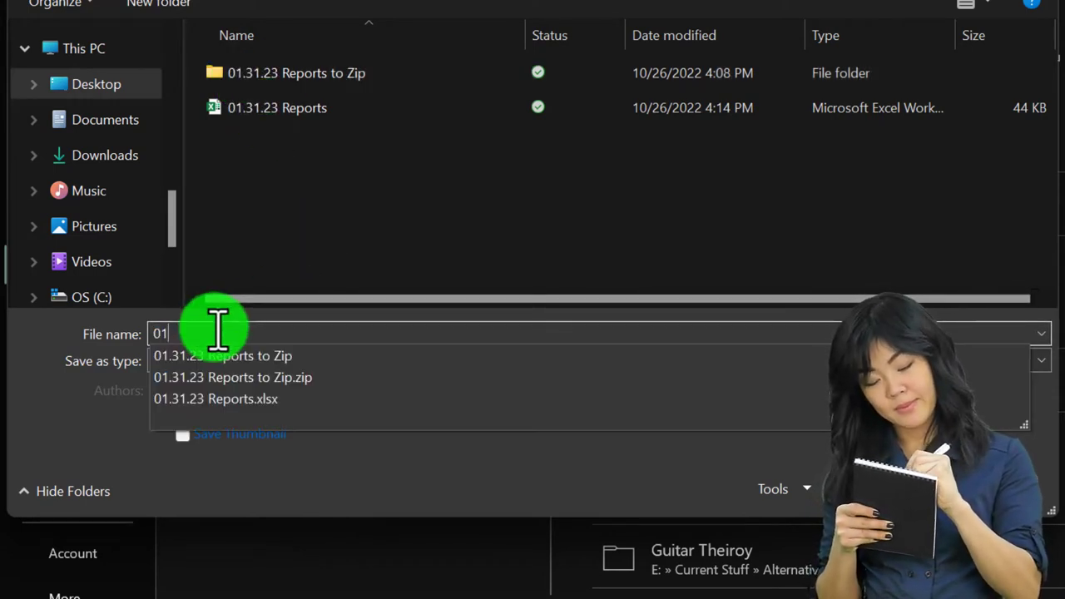
pyautogui.write('1')
pyautogui.click(428, 3)
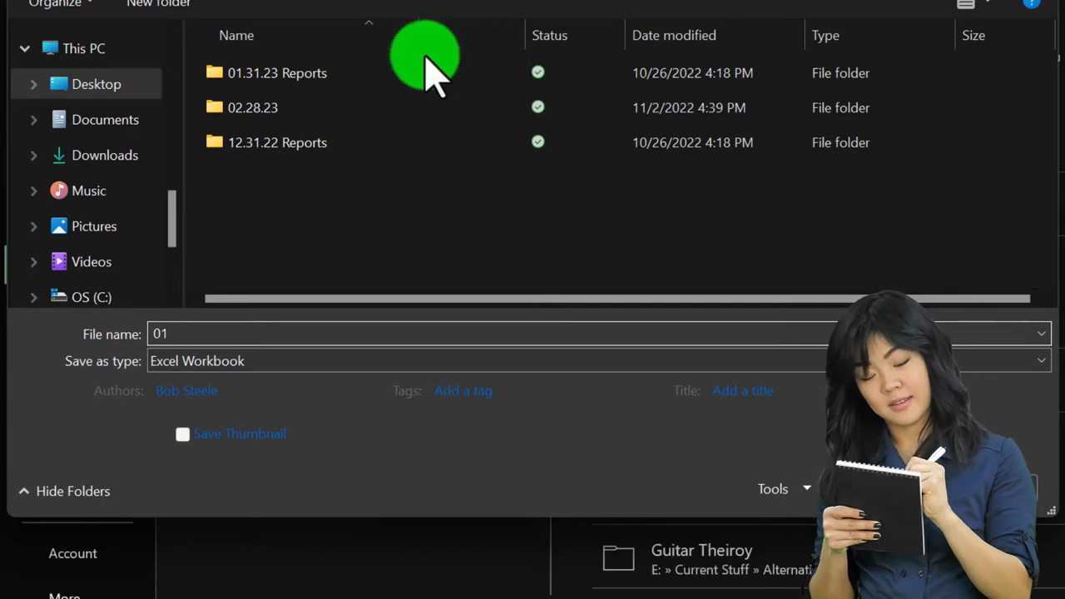
# - Save the Excel workbook as 02.28.23 Reports in the 02.28.23 folder
pyautogui.doubleClick(254, 108)
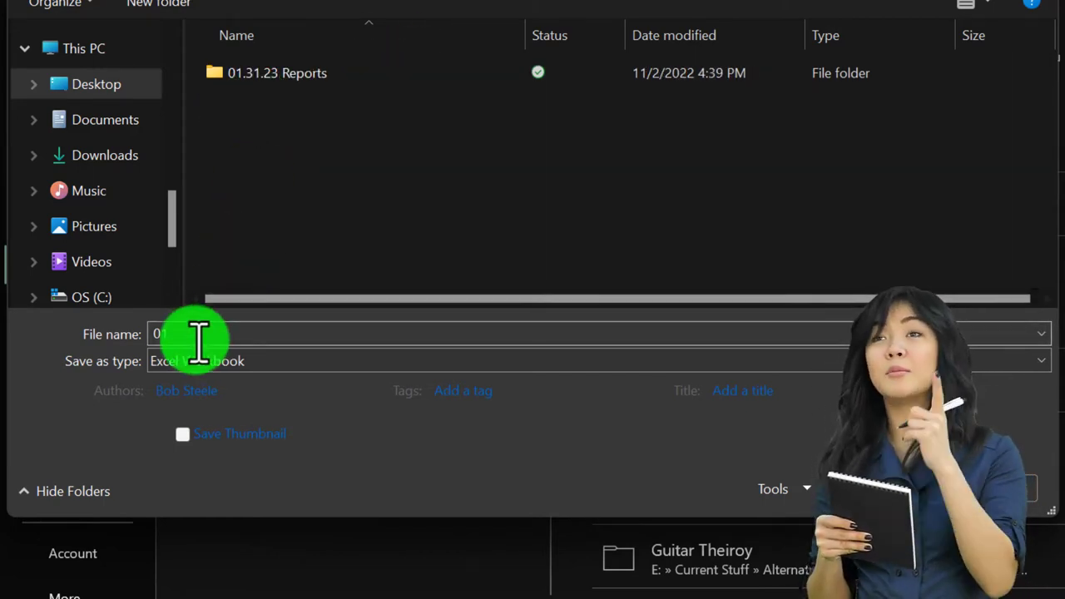
pyautogui.write('02.28.23 Reports')
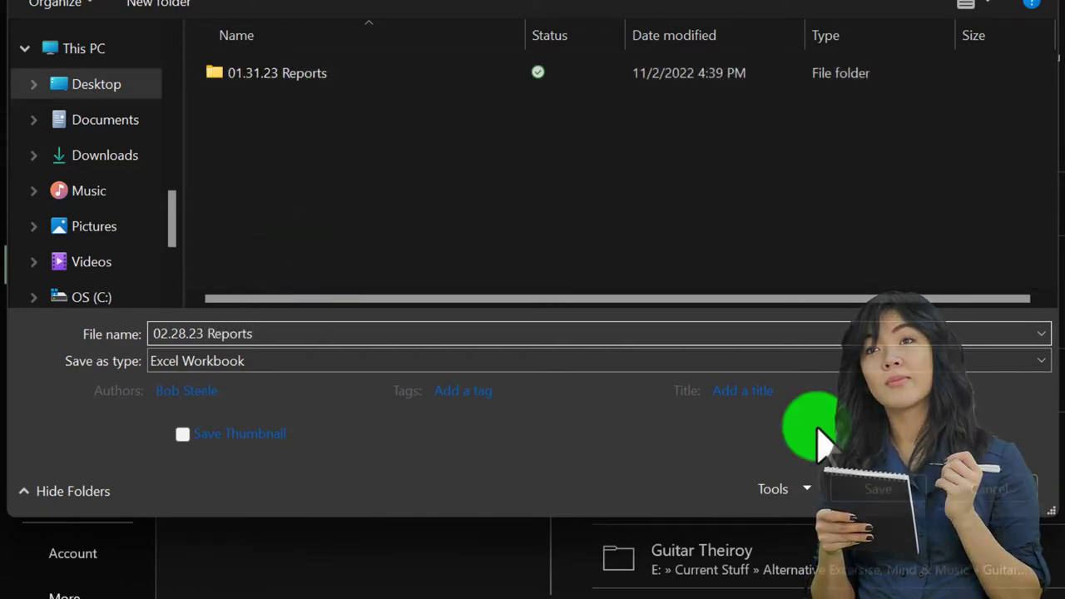
pyautogui.click(878, 489)
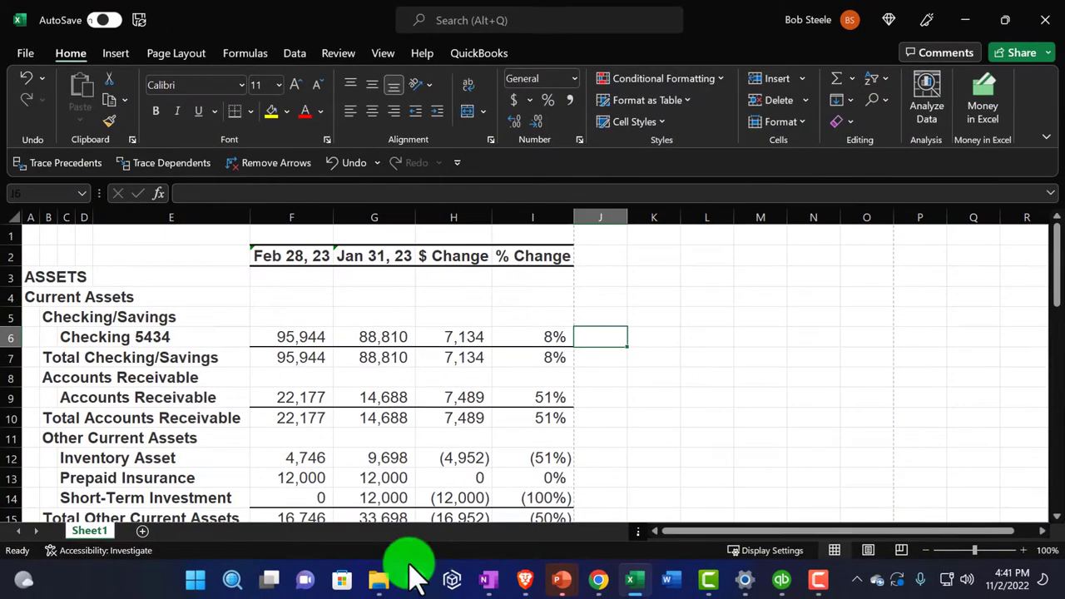
pyautogui.click(412, 574)
pyautogui.click(386, 83)
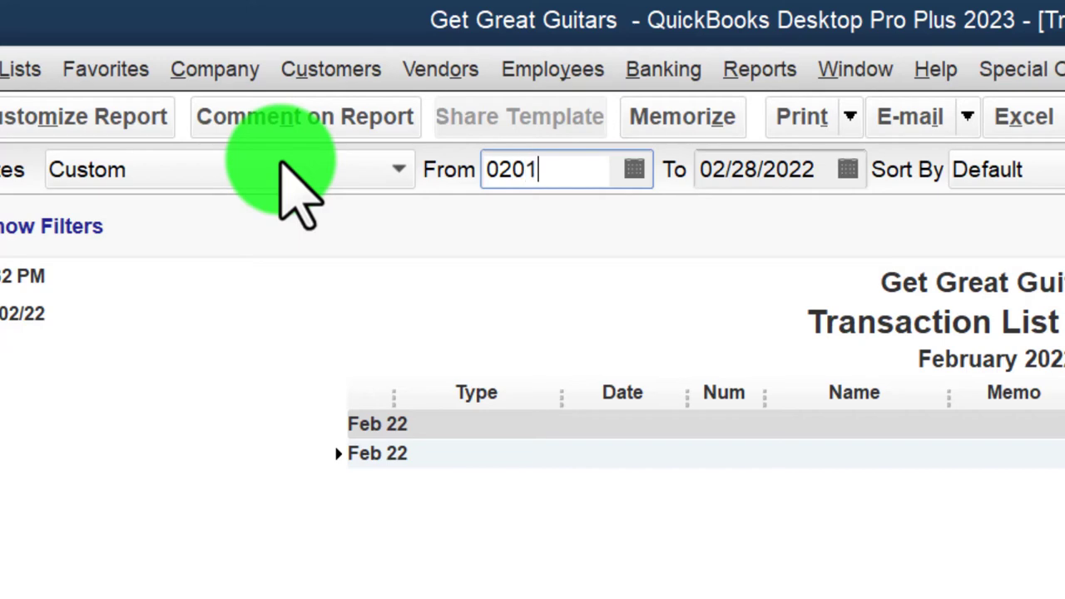
# - Set the Transaction List by Date report's date range from 02/01/2023 to 02/28/2023
pyautogui.press('Tab')
pyautogui.write('02/28/202')
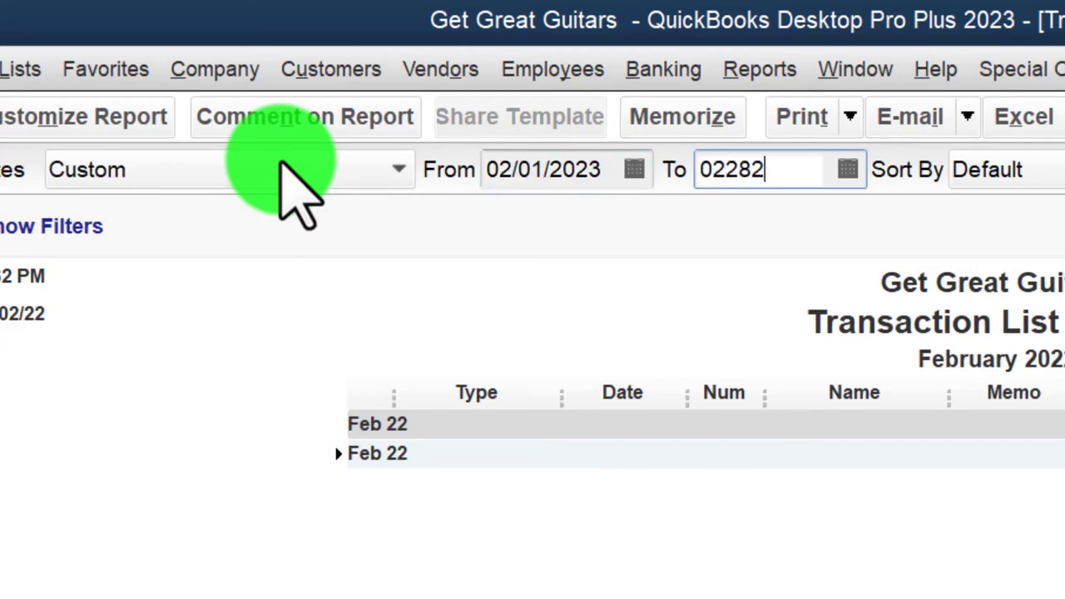
pyautogui.write('3')
pyautogui.press('Tab')
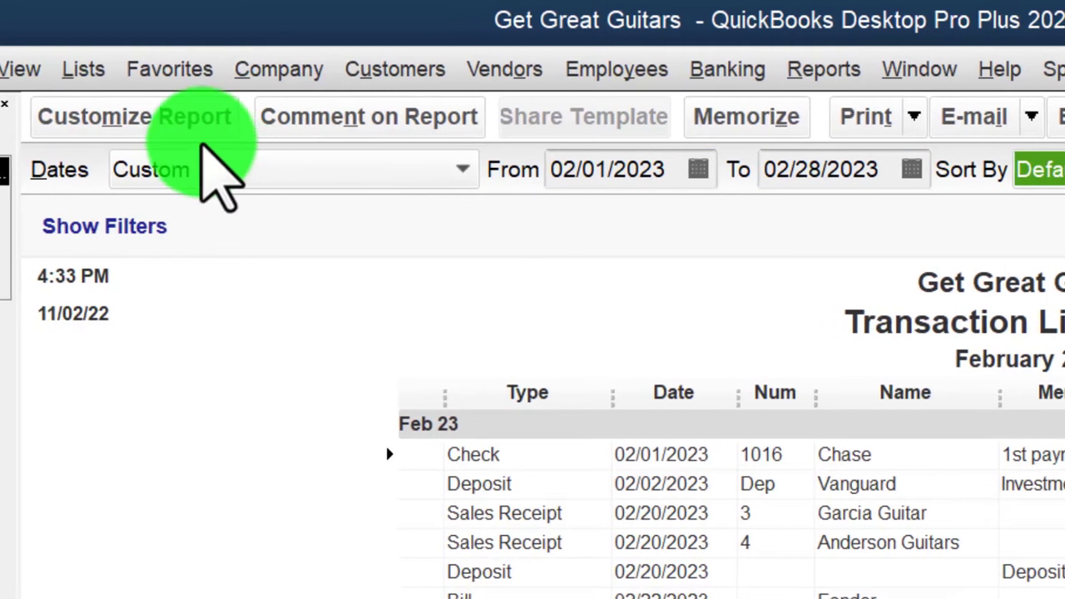
# - Customize the report to omit the date and time prepared from the header and enter the preparer's first name as the extra footer line
pyautogui.click(121, 121)
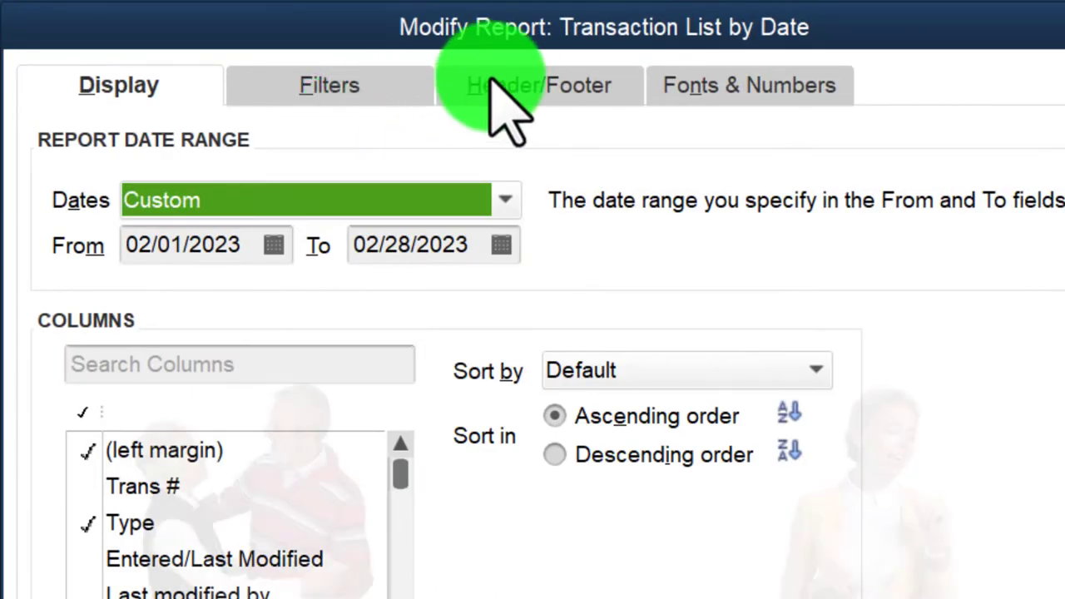
pyautogui.click(503, 90)
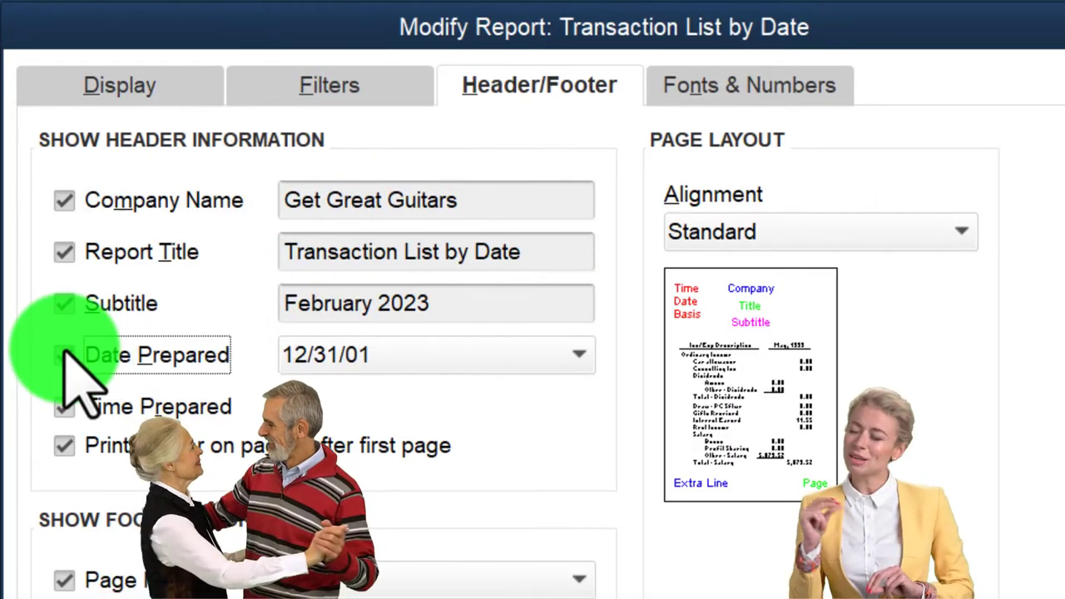
pyautogui.click(64, 356)
pyautogui.click(65, 404)
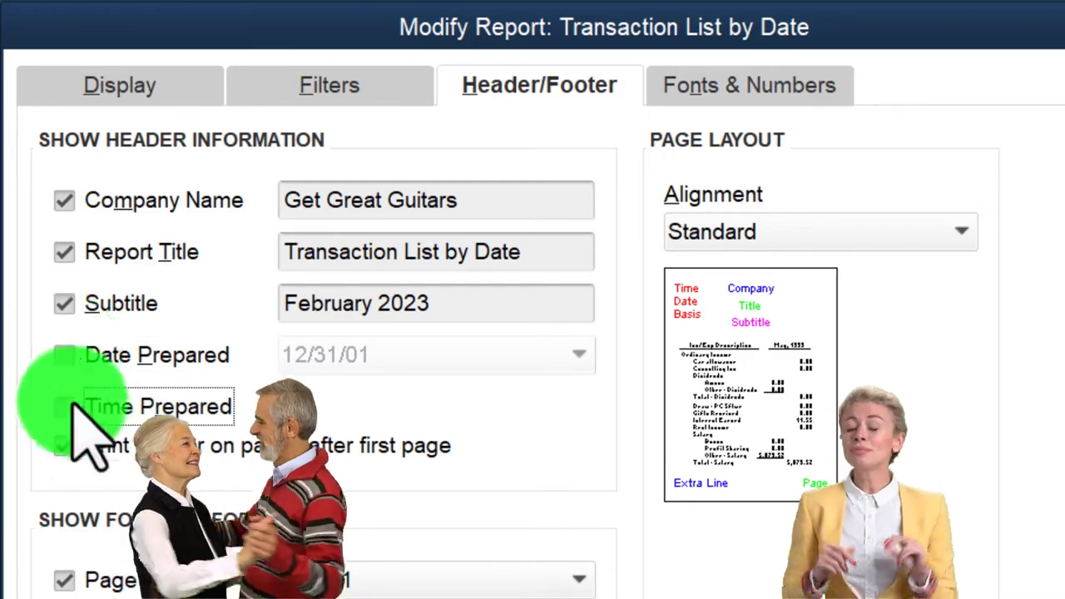
pyautogui.click(313, 598)
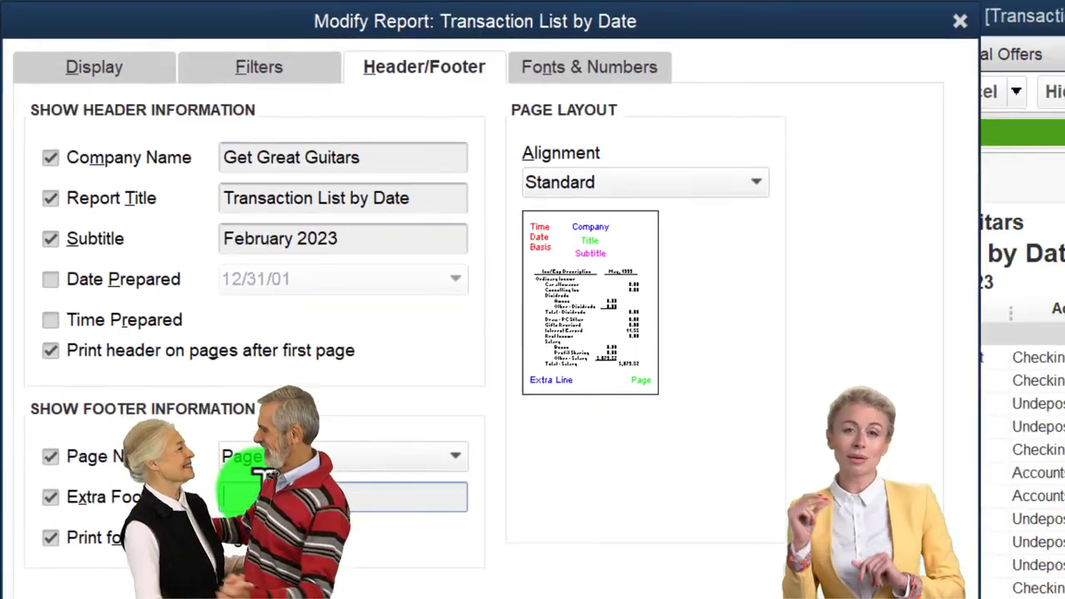
pyautogui.write('Rob')
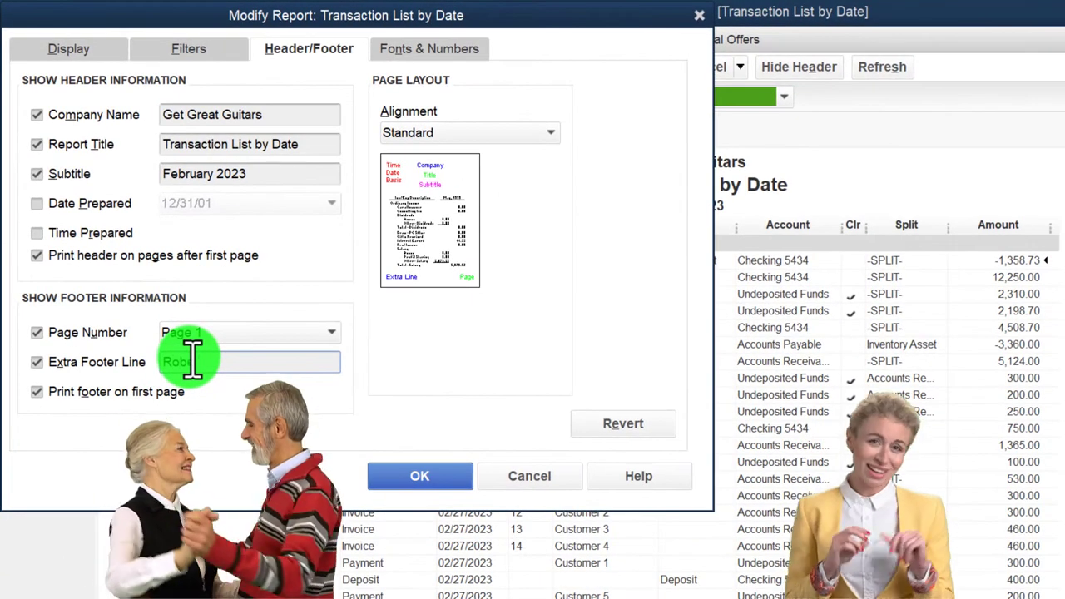
pyautogui.write('ert')
# - Set the column label font size to 12, apply it to all related fonts, and accept the report modifications
pyautogui.click(433, 54)
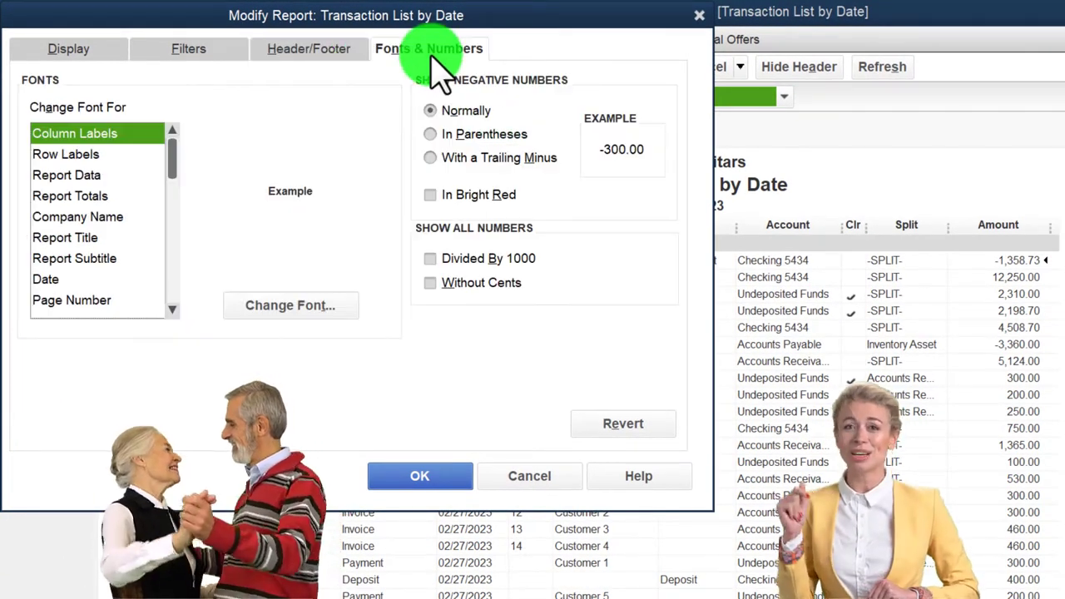
pyautogui.click(290, 305)
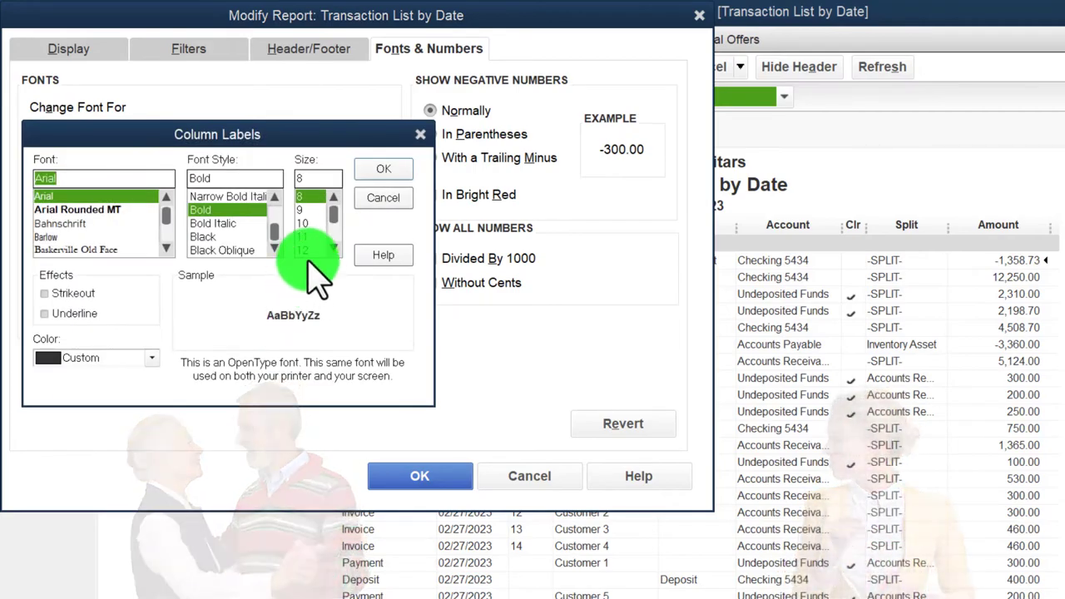
pyautogui.click(420, 186)
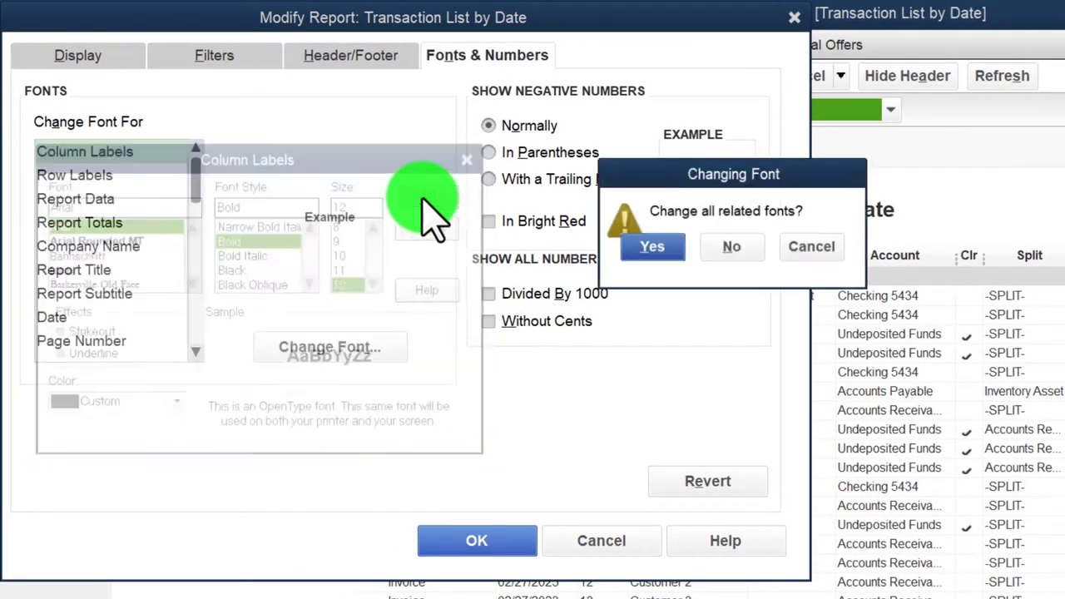
pyautogui.click(653, 248)
pyautogui.click(499, 549)
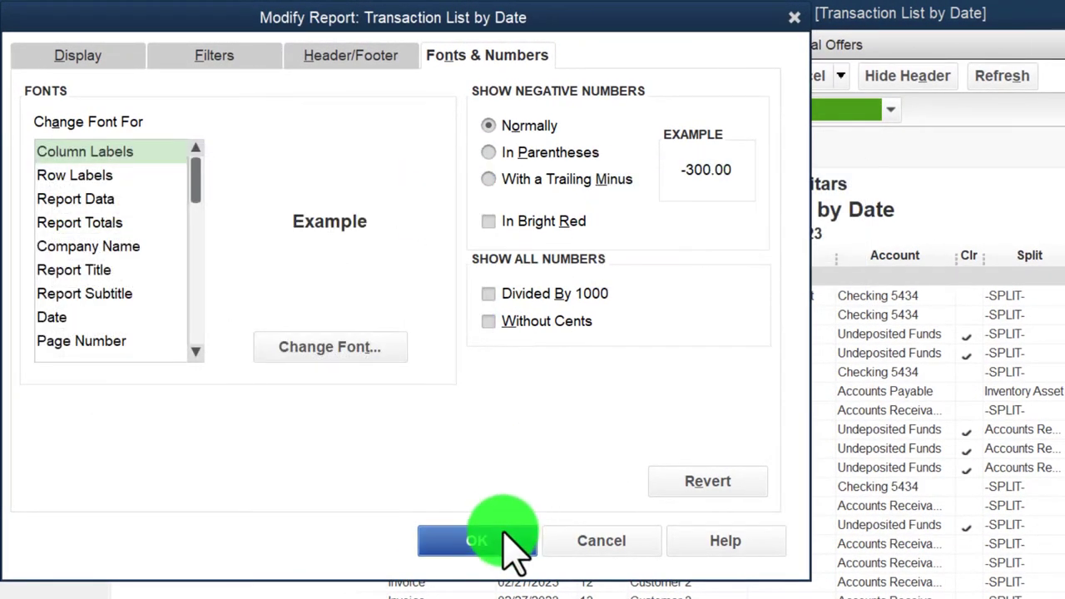
# - Widen the Date, Num, Name, Memo, Account and Split columns of the transaction list to fit their entries
pyautogui.moveTo(512, 259); pyautogui.dragTo(541, 258)
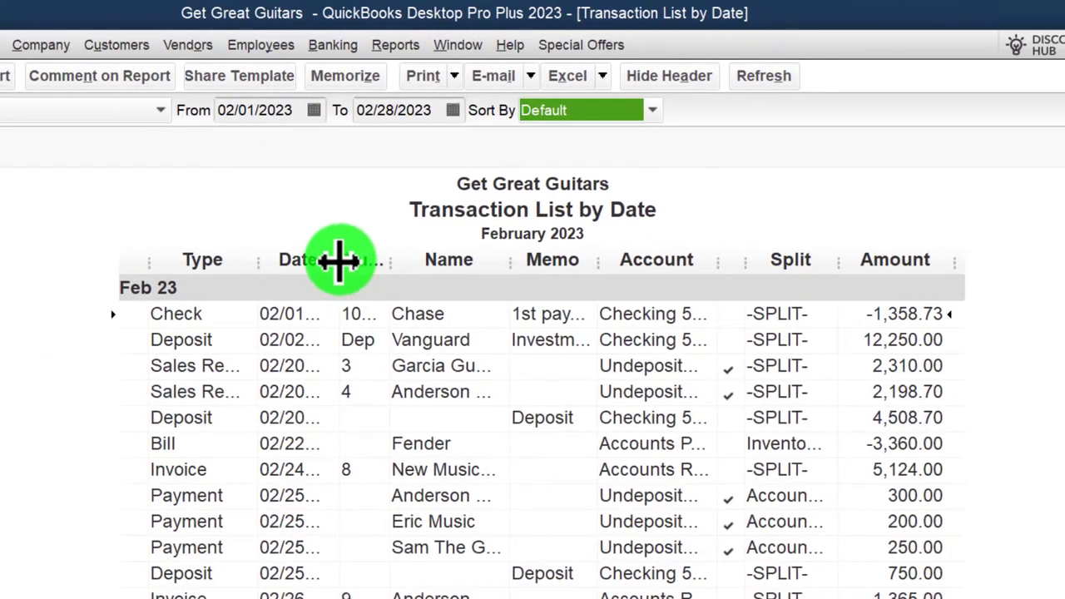
pyautogui.moveTo(407, 271); pyautogui.dragTo(748, 262)
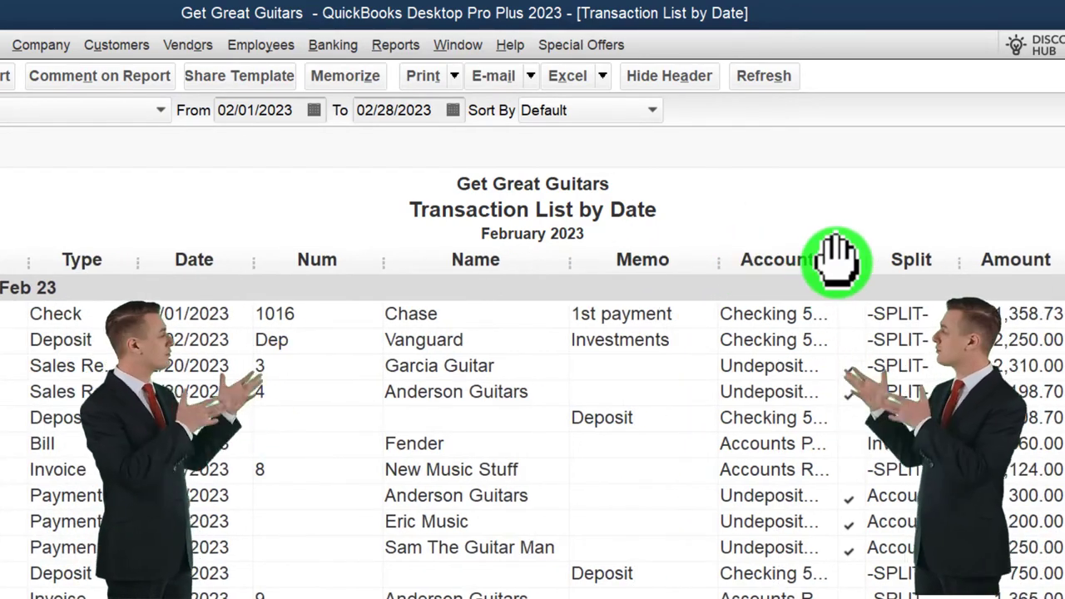
pyautogui.moveTo(839, 265); pyautogui.dragTo(904, 265)
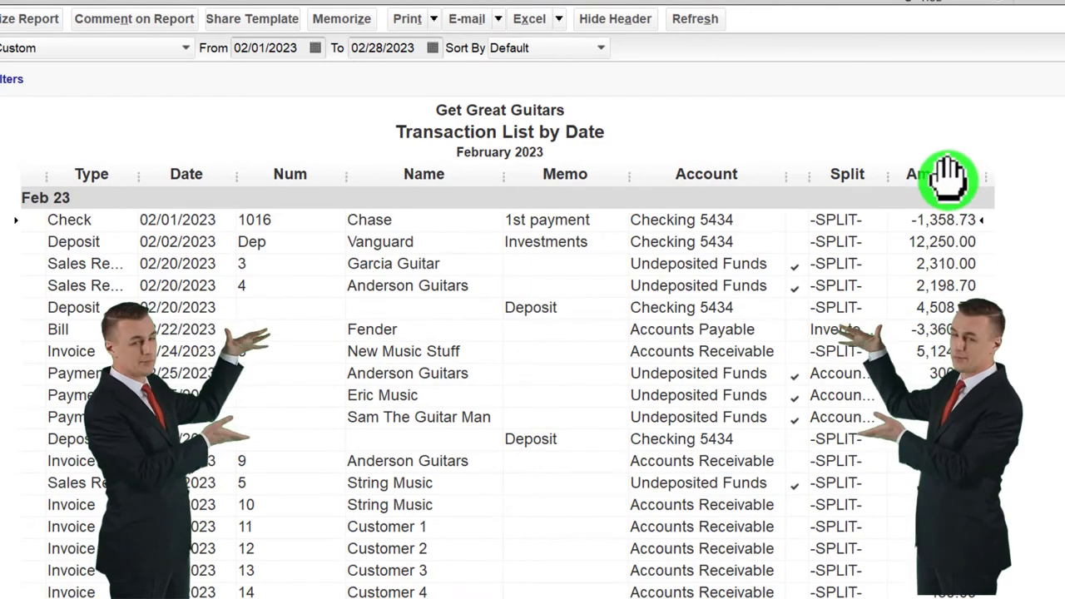
pyautogui.moveTo(929, 185)
pyautogui.mouseDown()
pyautogui.moveTo(945, 185)
pyautogui.moveTo(935, 183)
pyautogui.mouseUp()
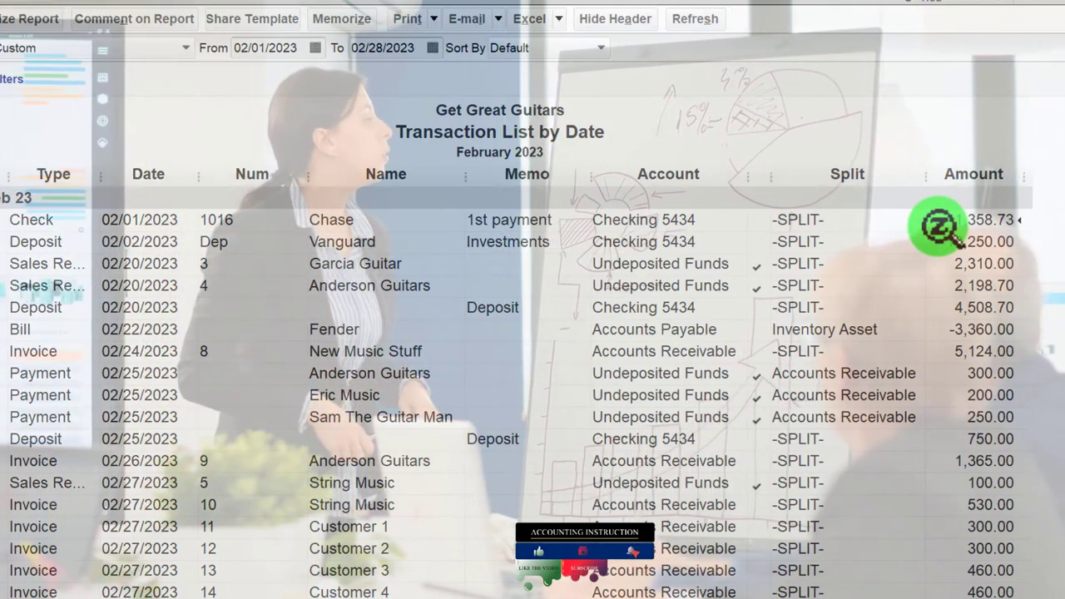
# - Review the February 2023 transactions in the list, checking types, dates, names, accounts and amounts
pyautogui.scroll(-3, 904, 258)
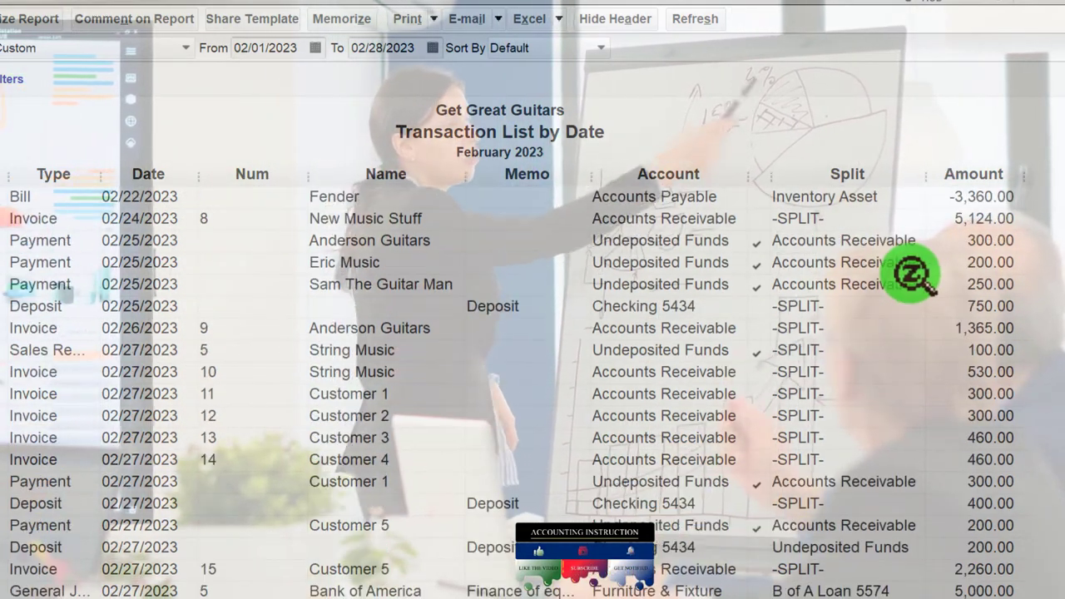
pyautogui.scroll(-5, 911, 273)
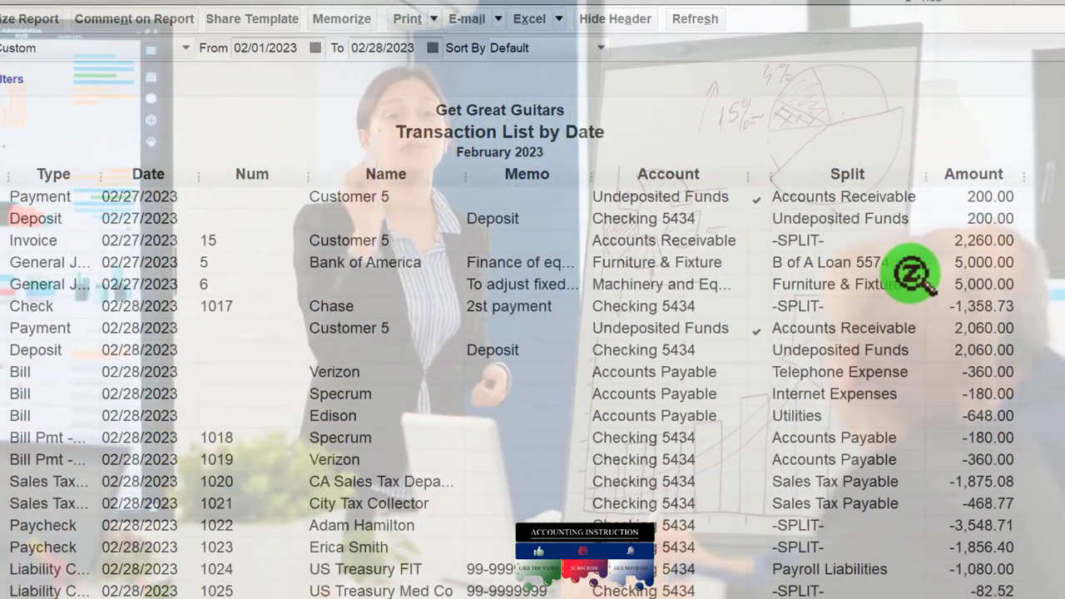
pyautogui.scroll(-1, 911, 273)
pyautogui.scroll(4, 911, 275)
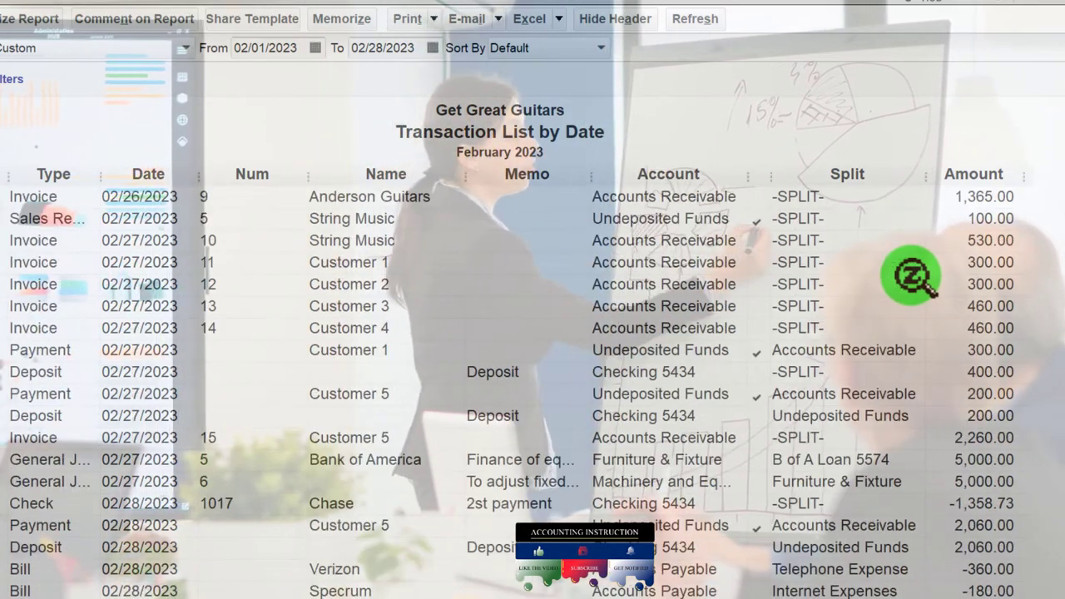
pyautogui.scroll(5, 911, 274)
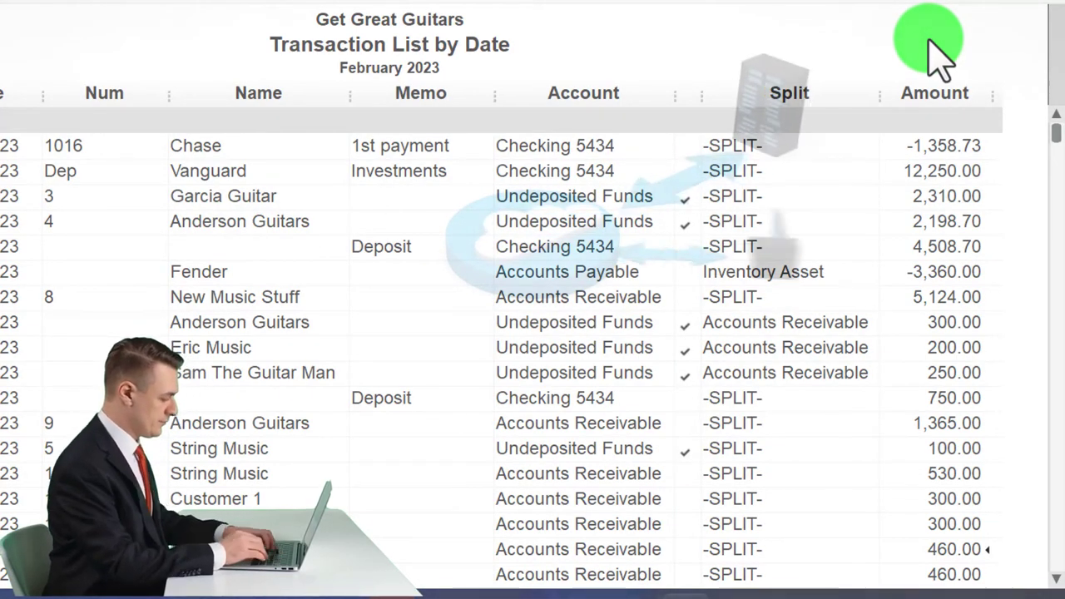
pyautogui.scroll(-3, 931, 52)
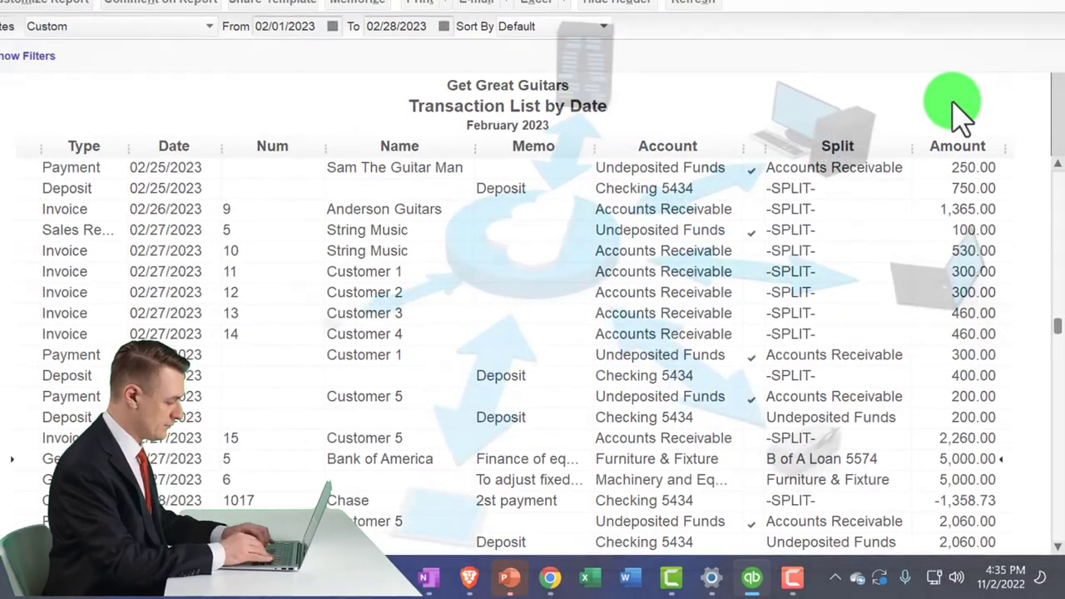
pyautogui.scroll(-3, 952, 98)
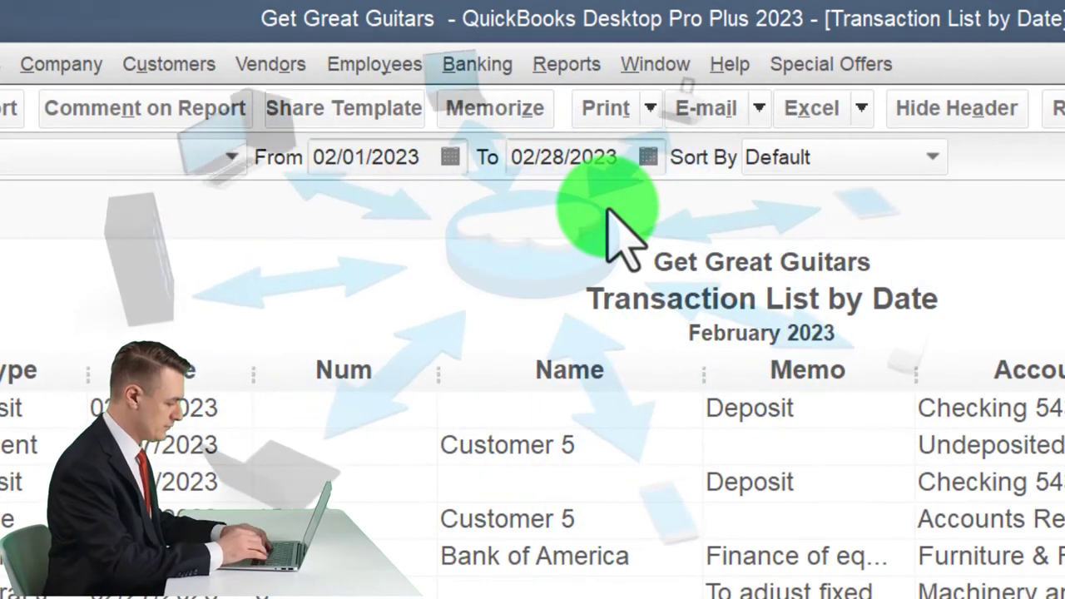
pyautogui.scroll(-2, 620, 233)
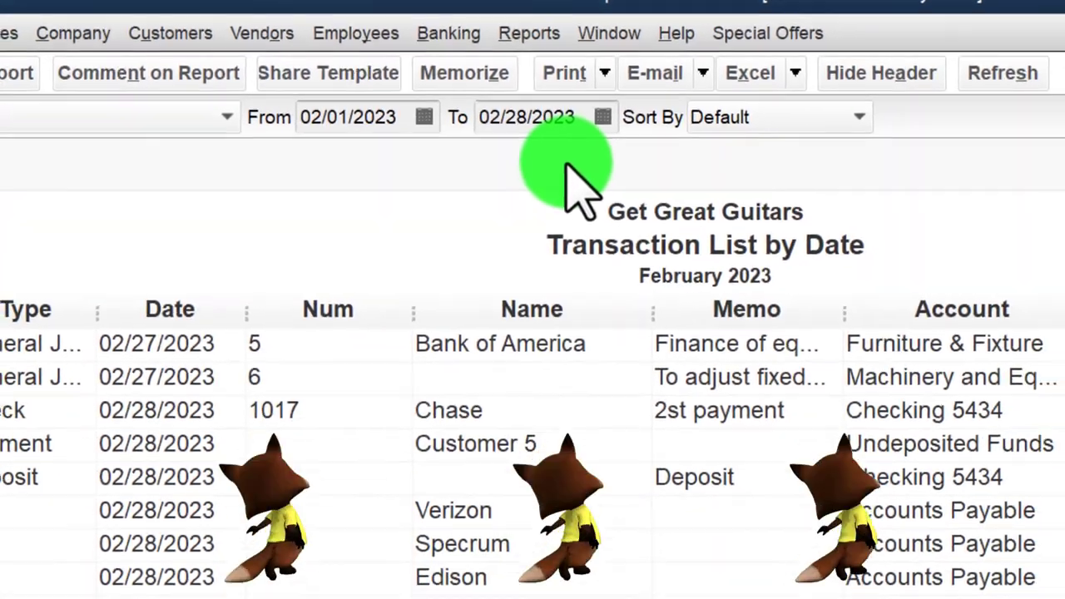
pyautogui.scroll(10, 1055, 342)
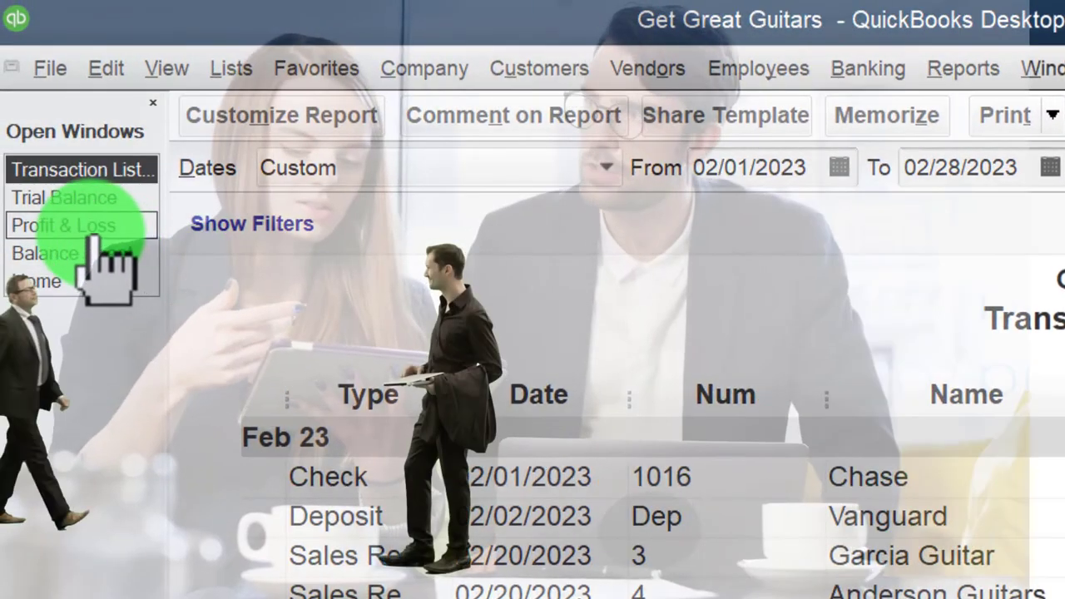
# - Switch to the open Balance Sheet report and start saving it as a PDF
pyautogui.click(96, 258)
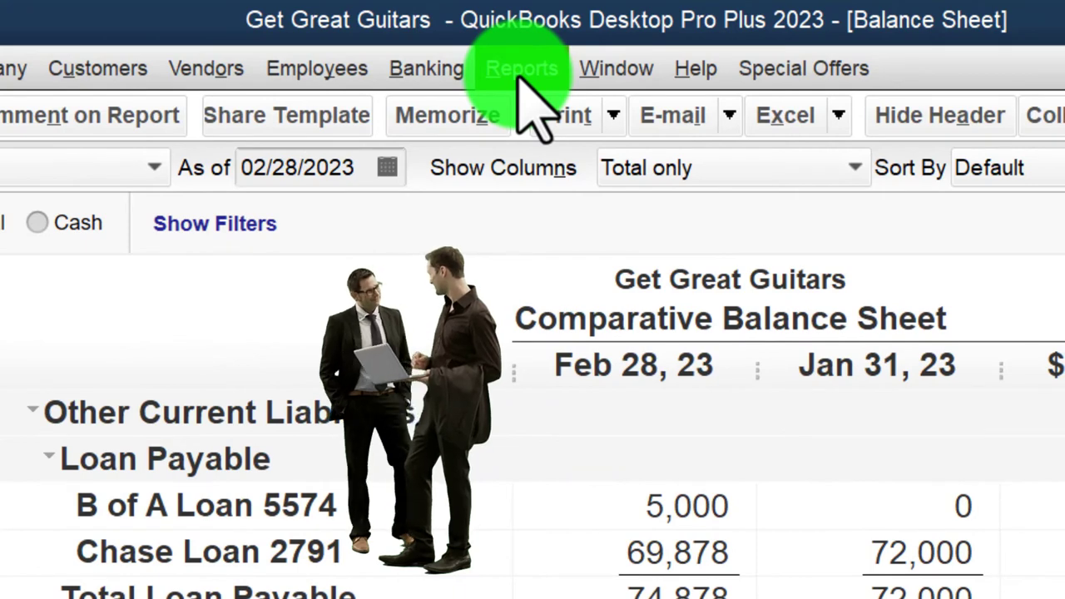
pyautogui.click(520, 71)
pyautogui.click(520, 71)
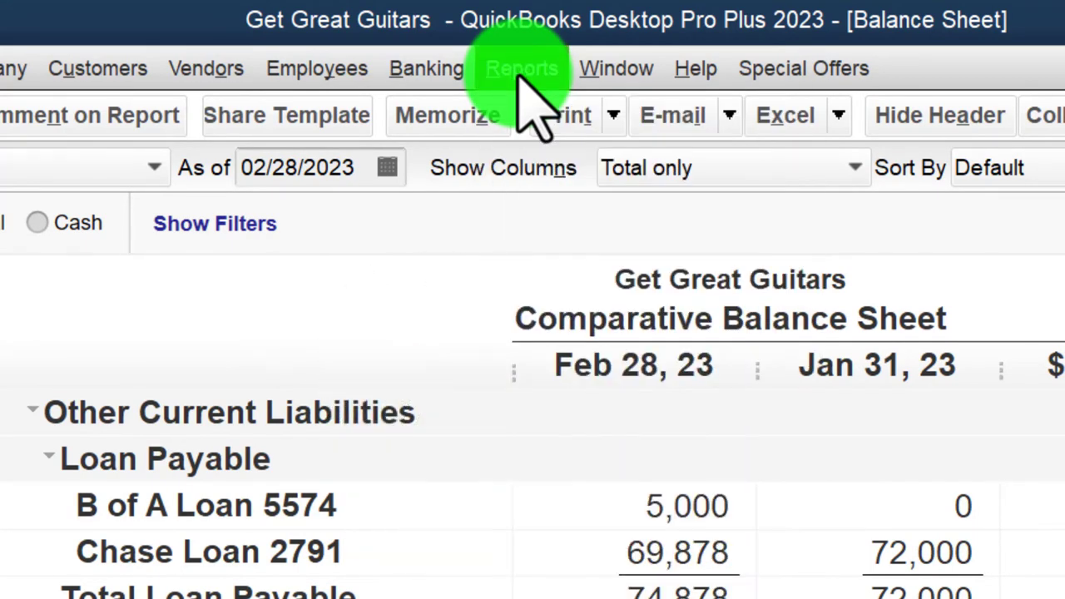
pyautogui.click(613, 116)
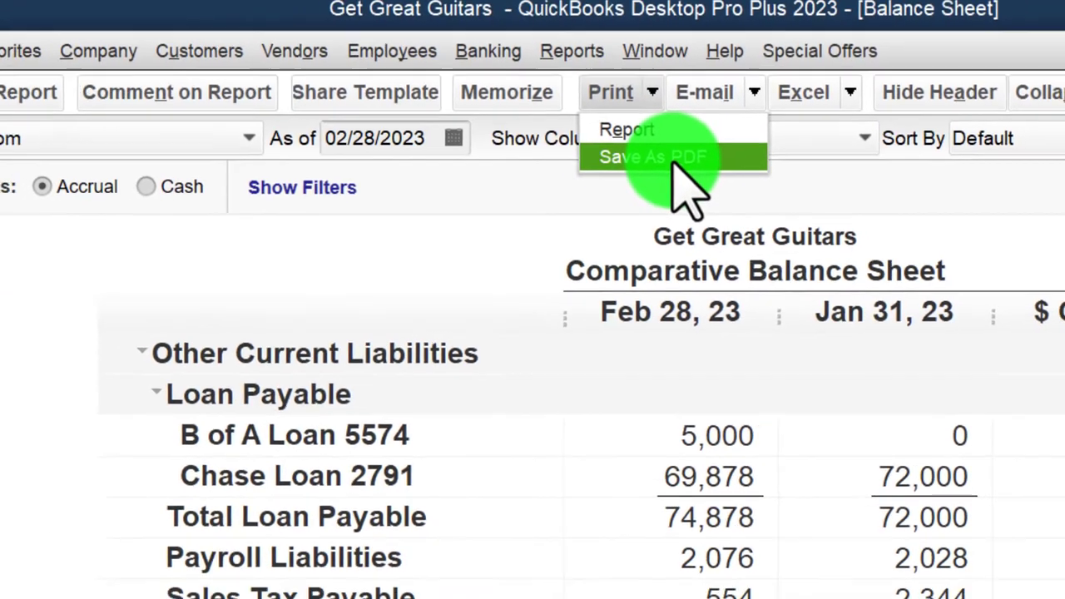
pyautogui.click(599, 189)
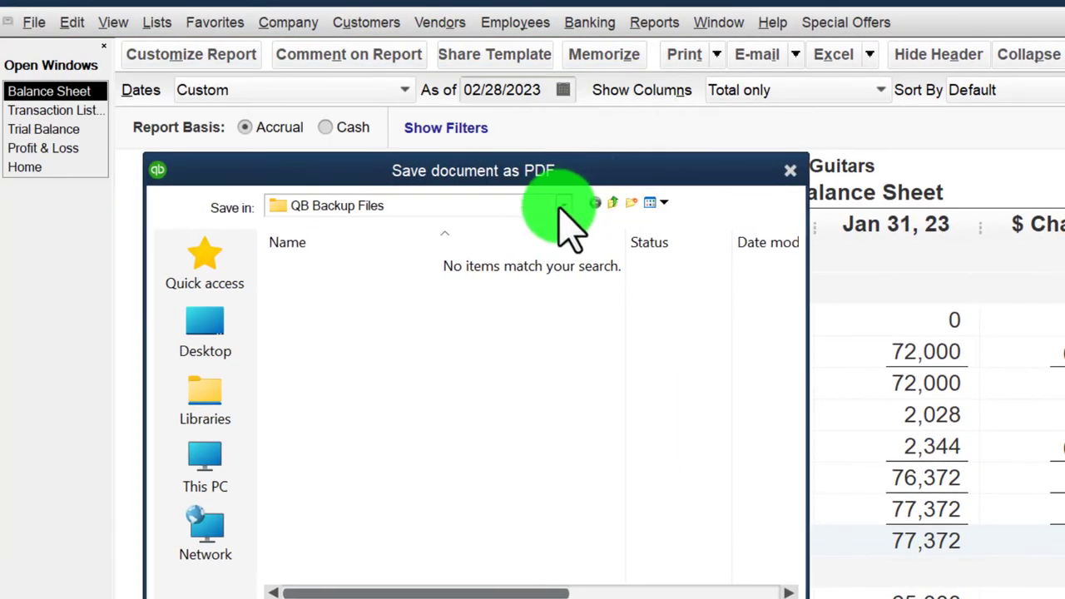
# - Browse the PDF save location to Desktop, QuickBooks Desktop 2023, GGG Reports
pyautogui.click(562, 207)
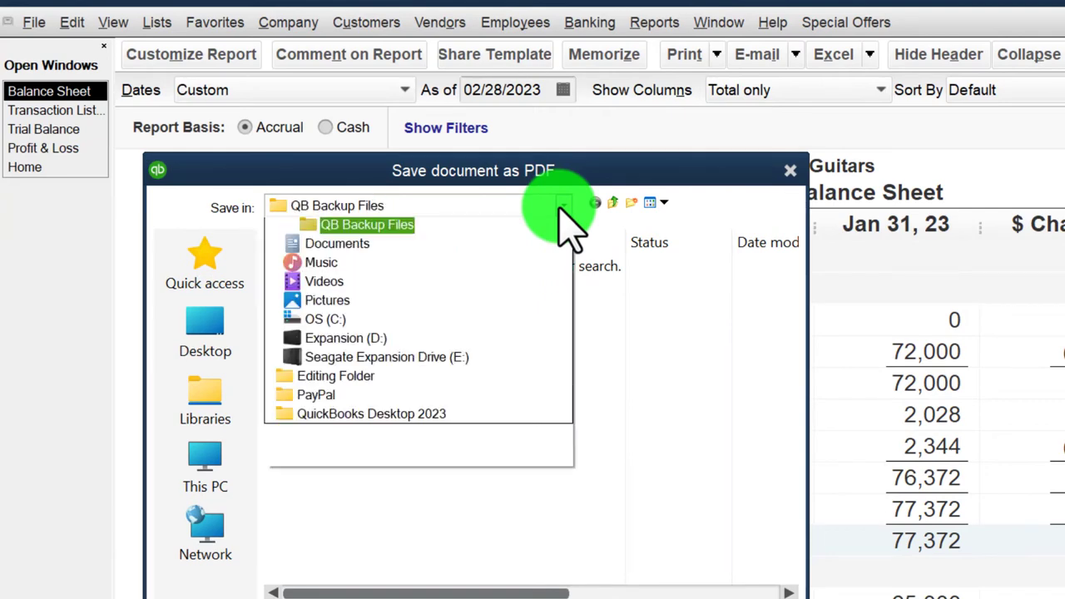
pyautogui.click(449, 242)
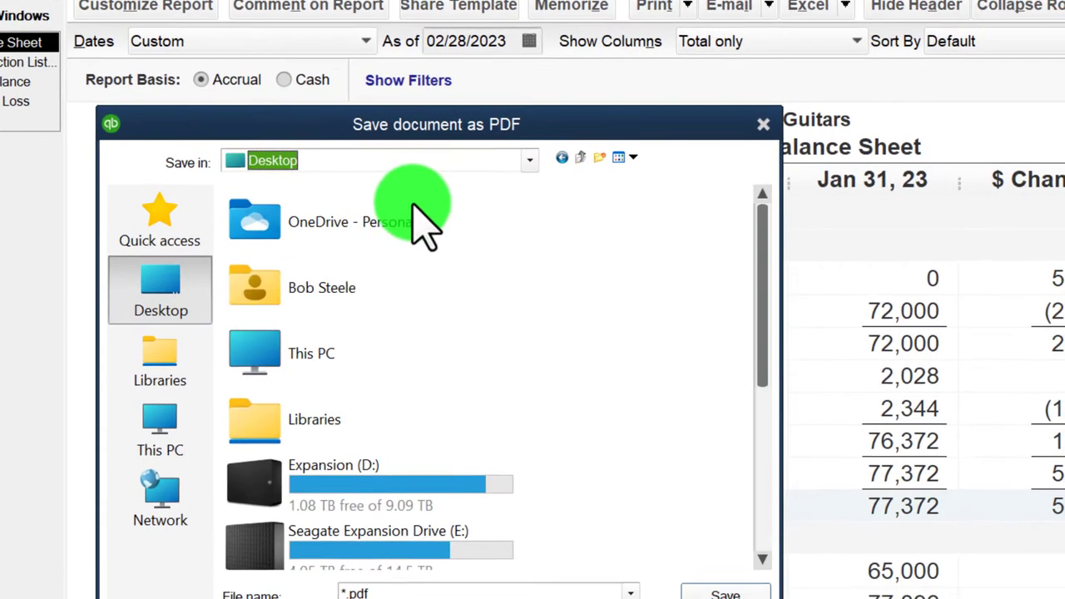
pyautogui.scroll(-2, 453, 438)
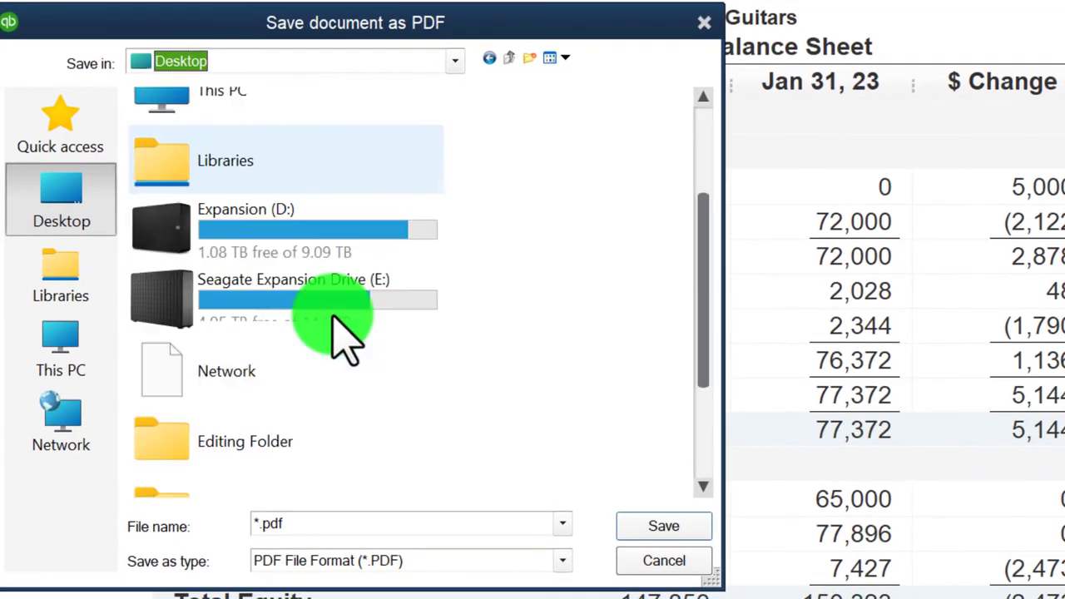
pyautogui.scroll(-3, 345, 337)
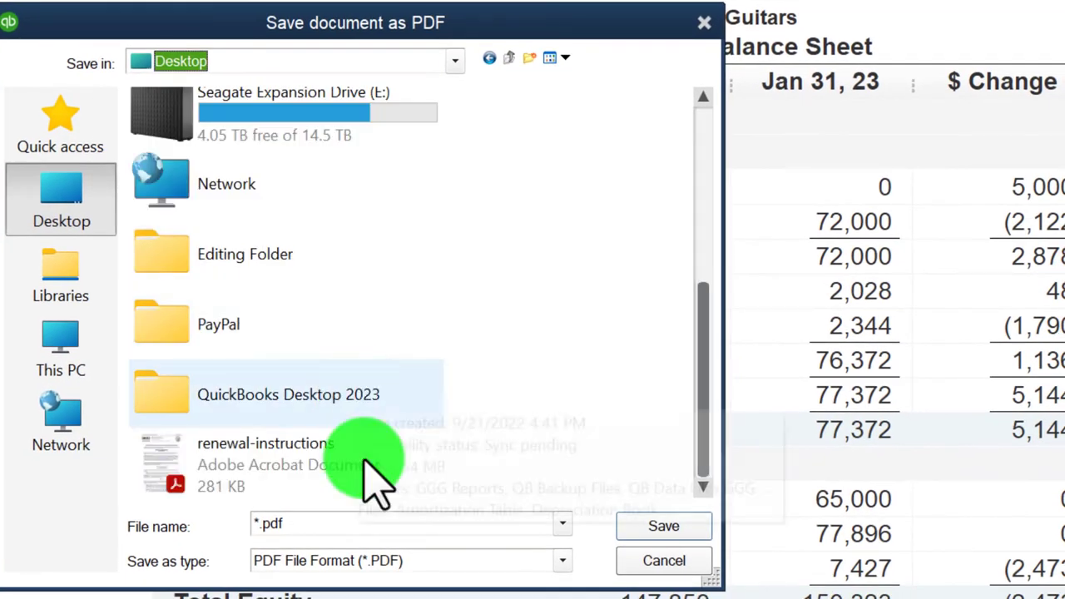
pyautogui.doubleClick(263, 397)
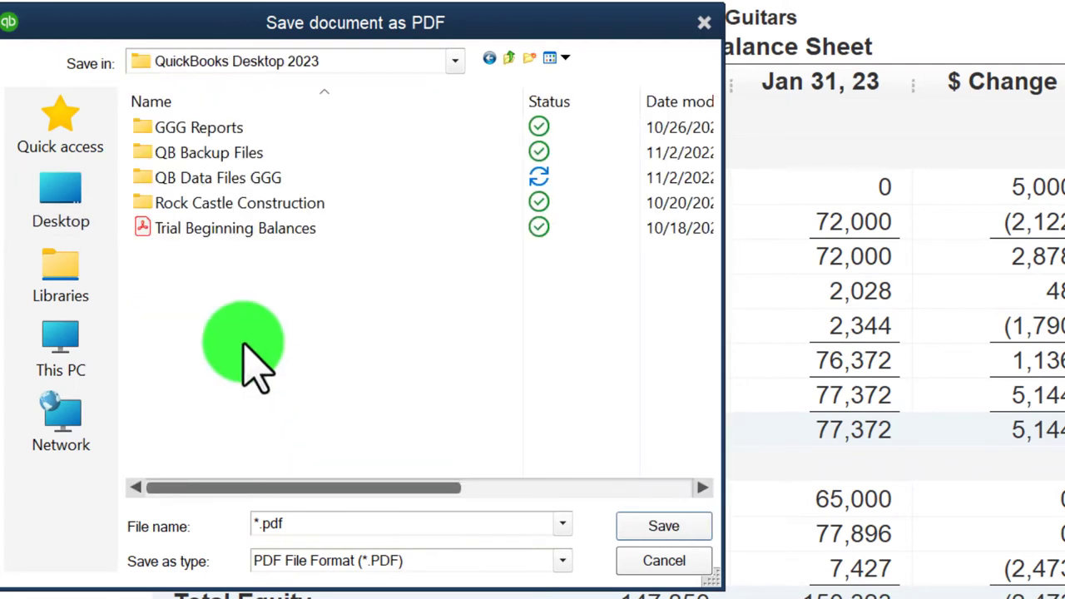
pyautogui.doubleClick(195, 130)
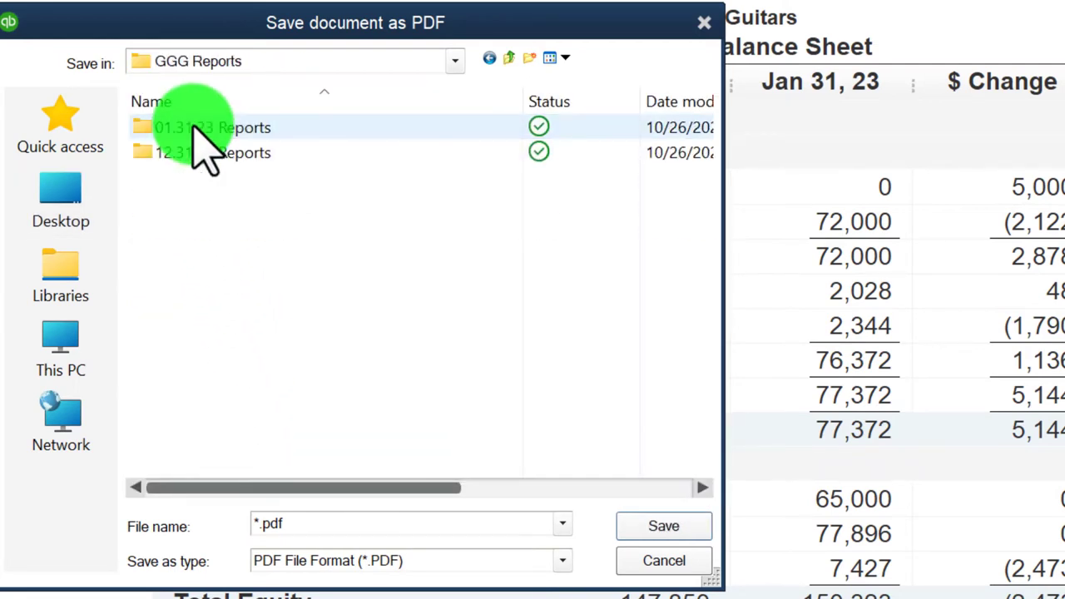
# - Create a folder named 02.28.23 inside GGG Reports and open it as the PDF save location
pyautogui.rightClick(197, 203)
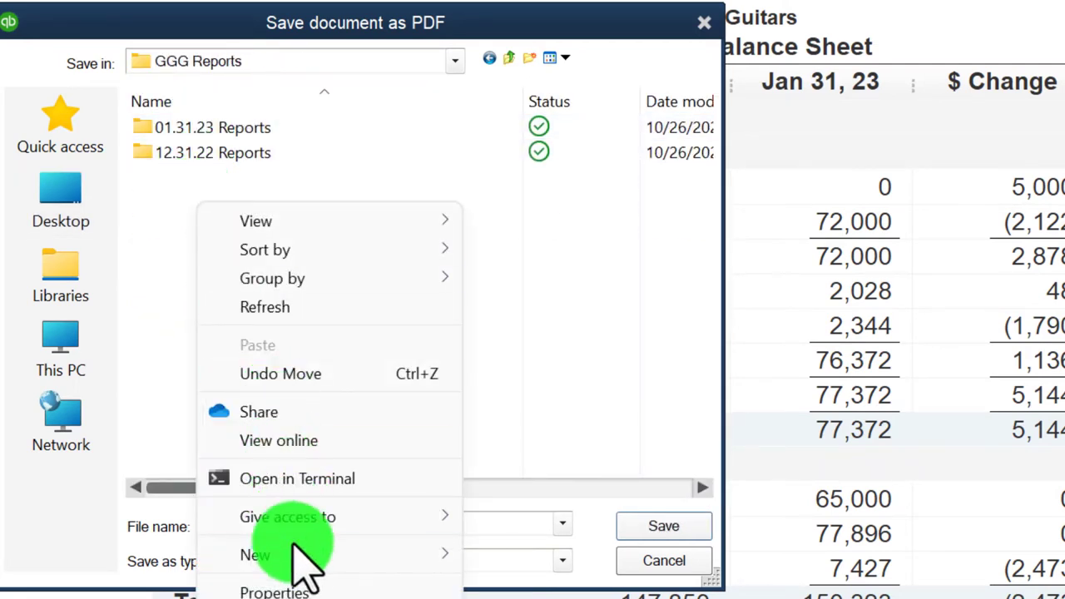
pyautogui.moveTo(441, 556)
pyautogui.click(524, 228)
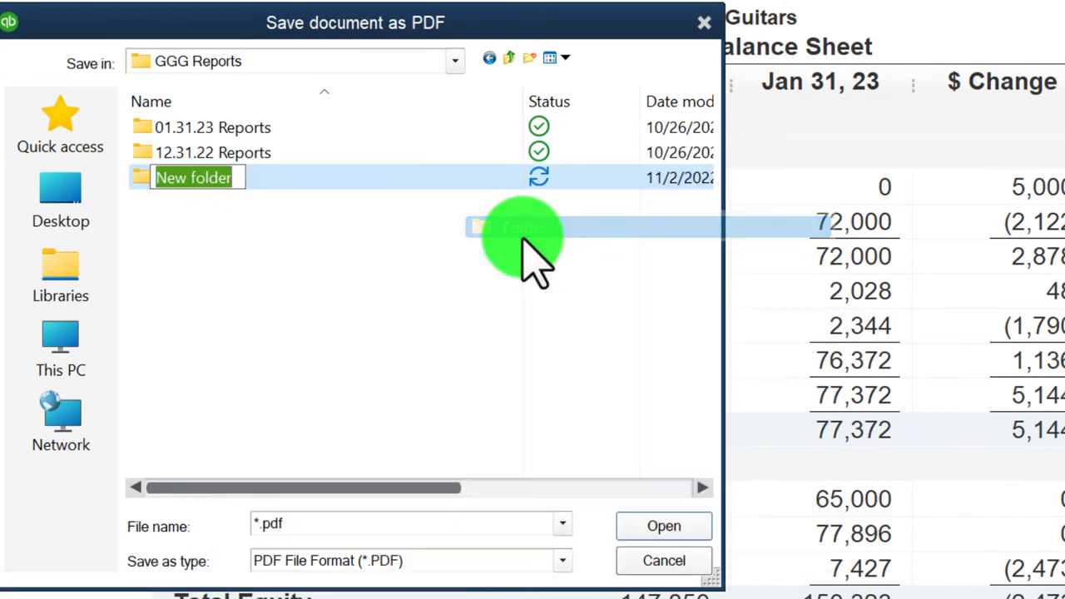
pyautogui.write('02.28.23')
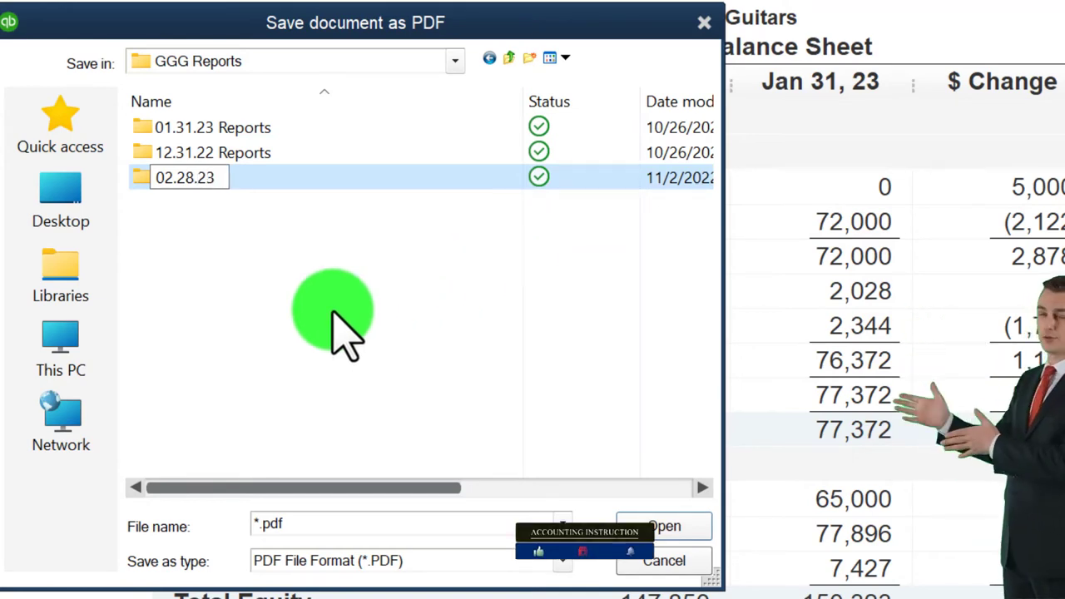
pyautogui.click(141, 183)
pyautogui.doubleClick(141, 180)
# - Save the balance sheet in the 02.28.23 folder as a PDF named Comparative Balance Sheet
pyautogui.moveTo(291, 8); pyautogui.dragTo(689, 95)
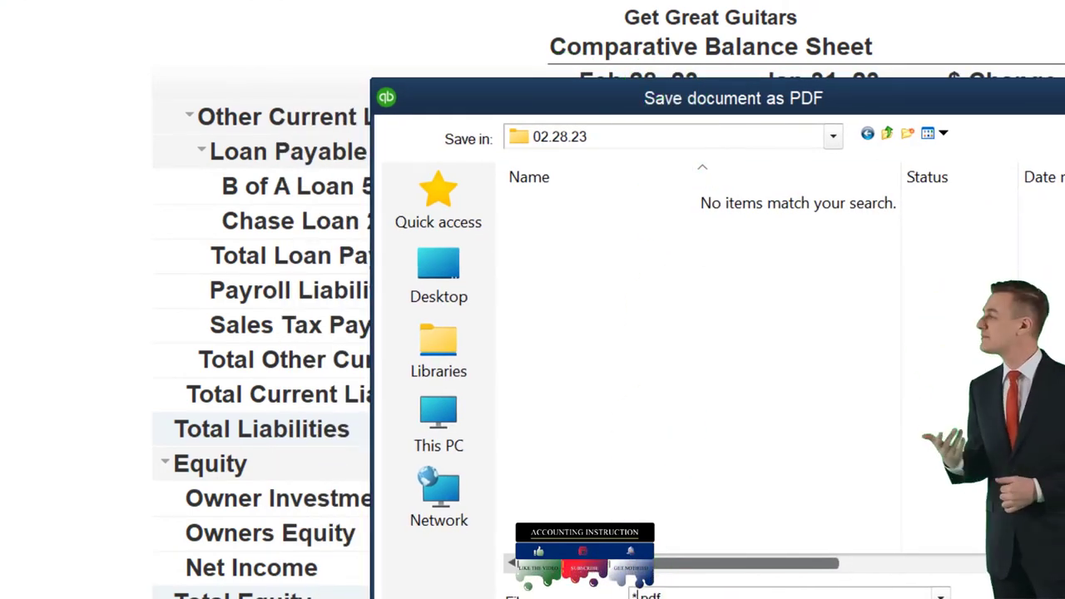
pyautogui.write('Compa')
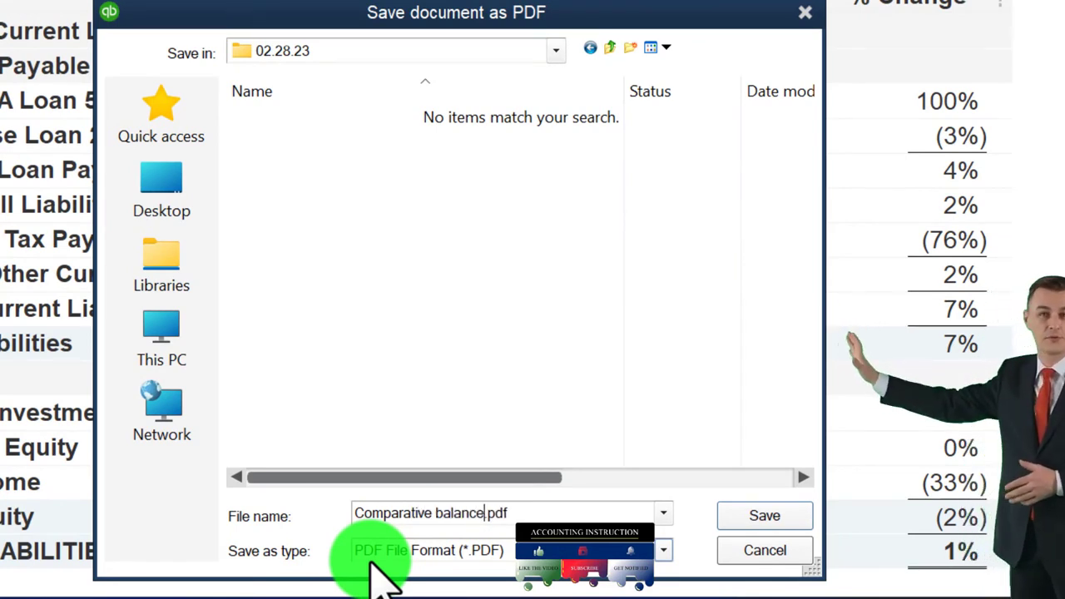
pyautogui.write('rative Balance Sheet')
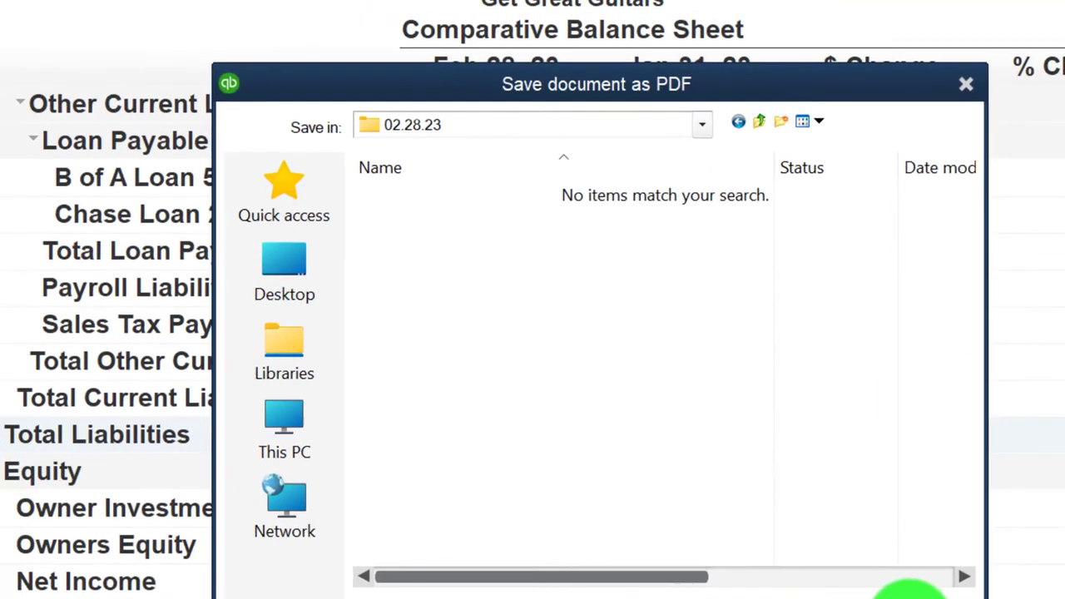
pyautogui.click(757, 518)
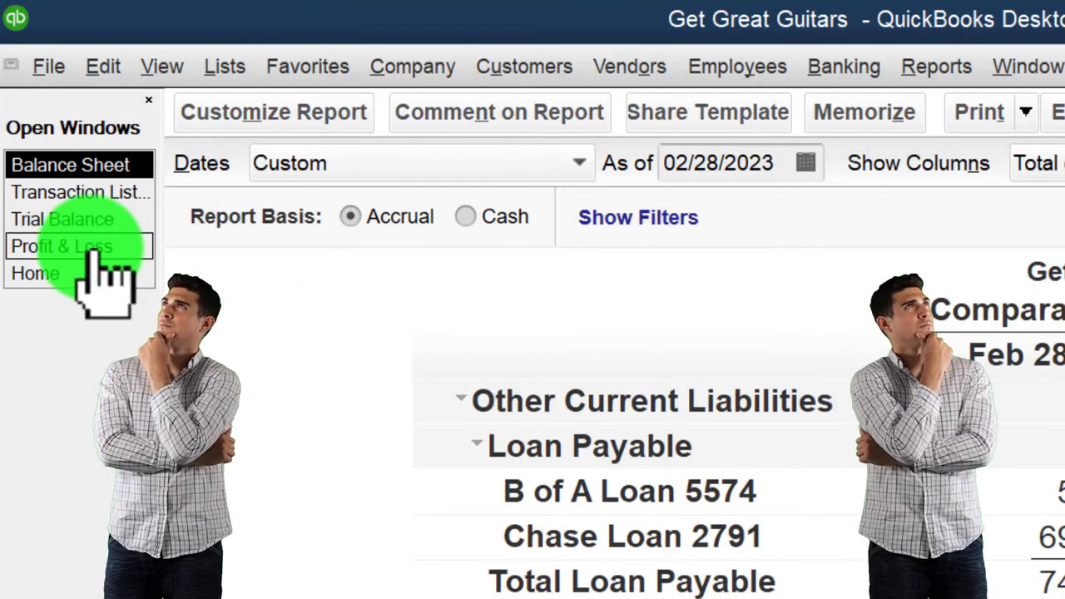
# - Save the open Profit & Loss report in the 02.28.23 folder as a PDF named Comparative Income Statement
pyautogui.click(95, 250)
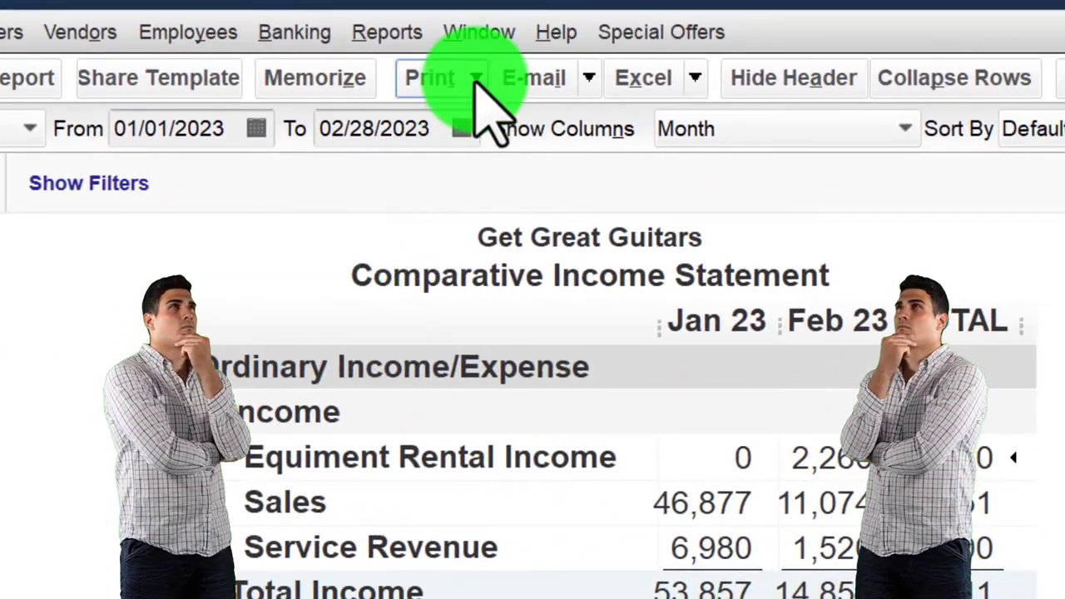
pyautogui.click(928, 106)
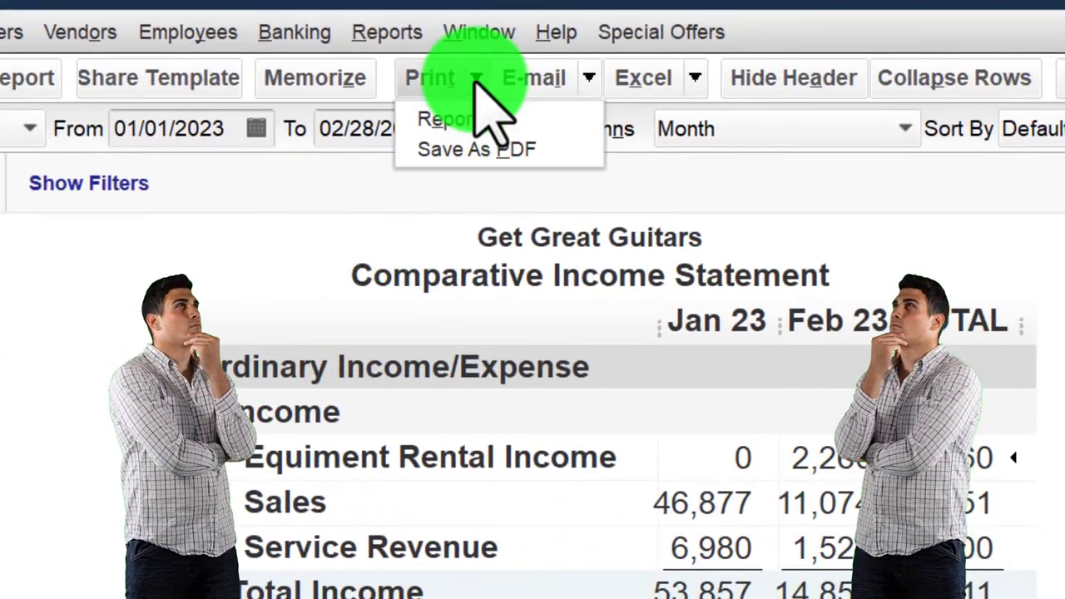
pyautogui.click(478, 154)
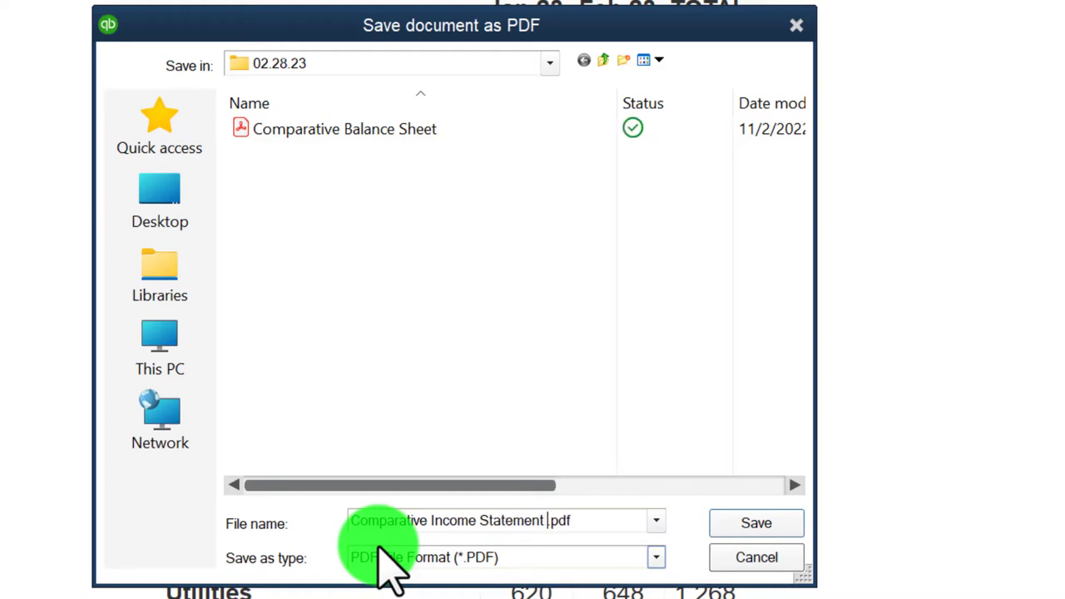
pyautogui.click(749, 524)
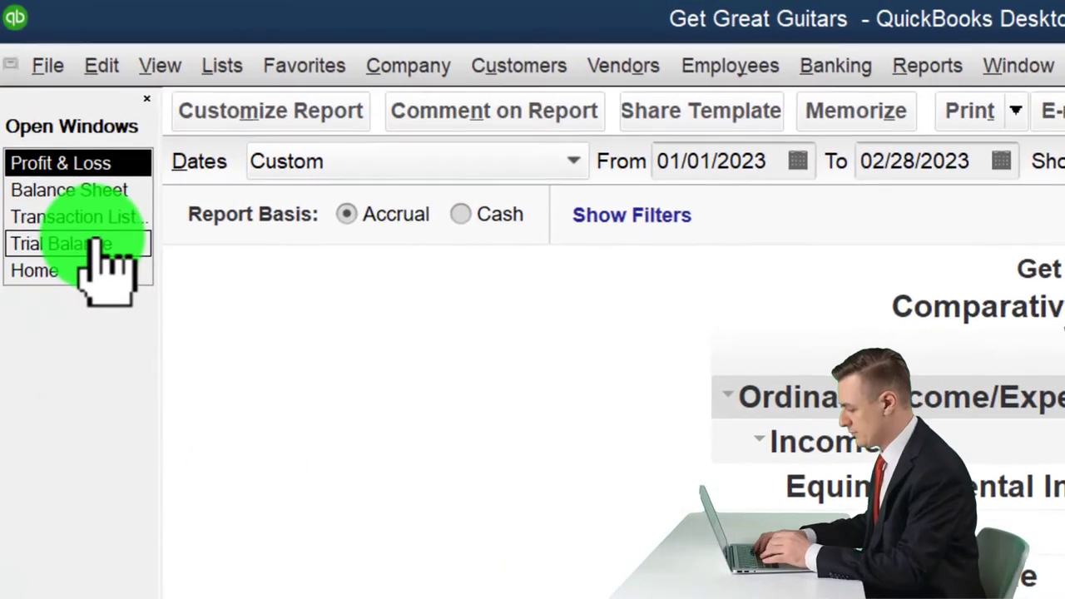
# - Save the open Trial Balance report in the 02.28.23 folder as a PDF named Trial balance
pyautogui.click(99, 244)
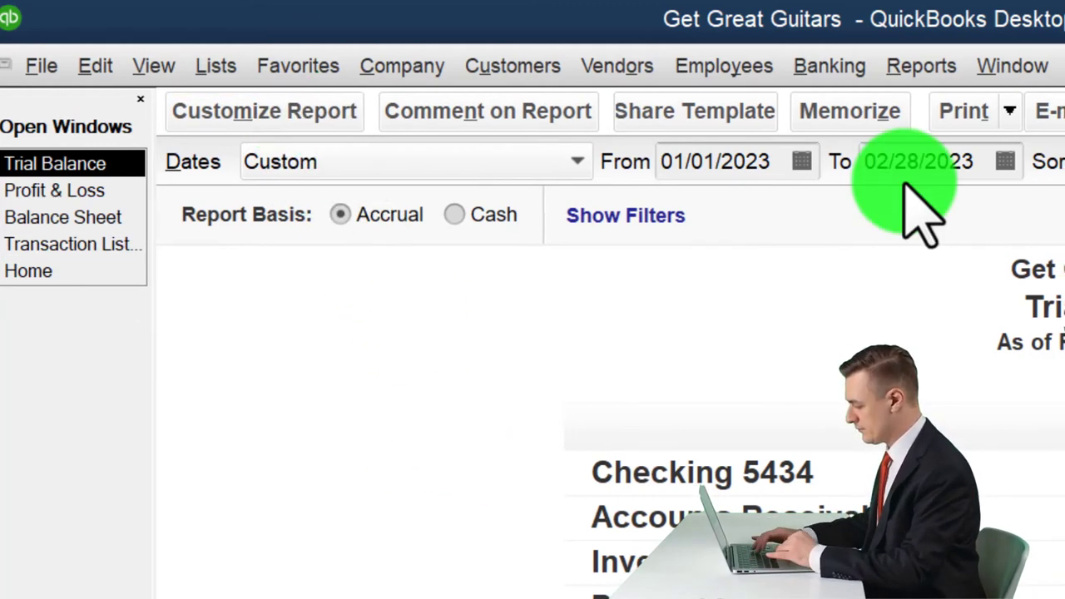
pyautogui.click(877, 111)
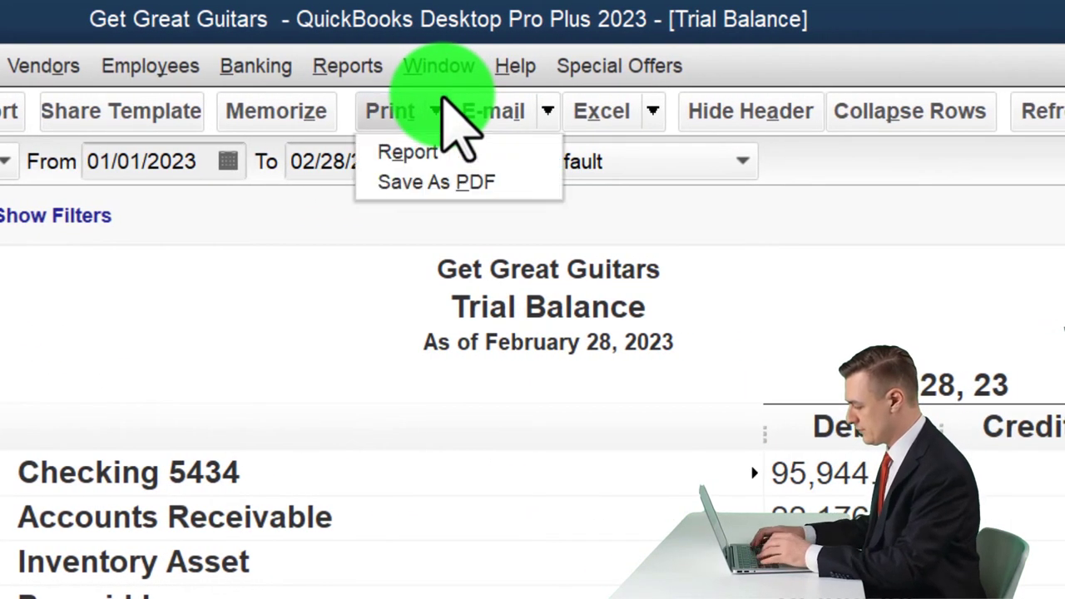
pyautogui.click(436, 178)
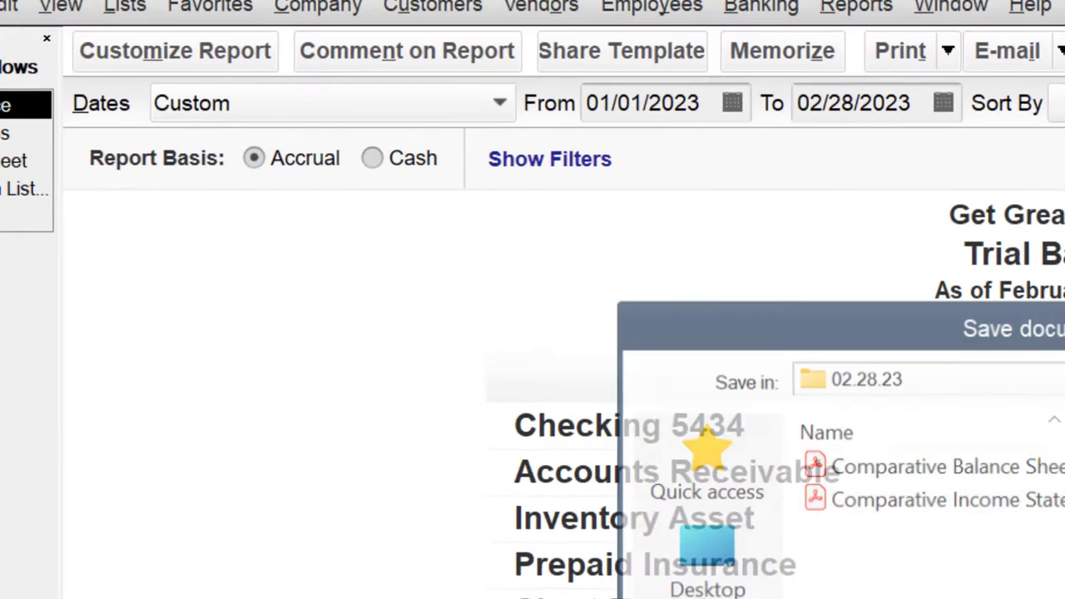
pyautogui.click(799, 528)
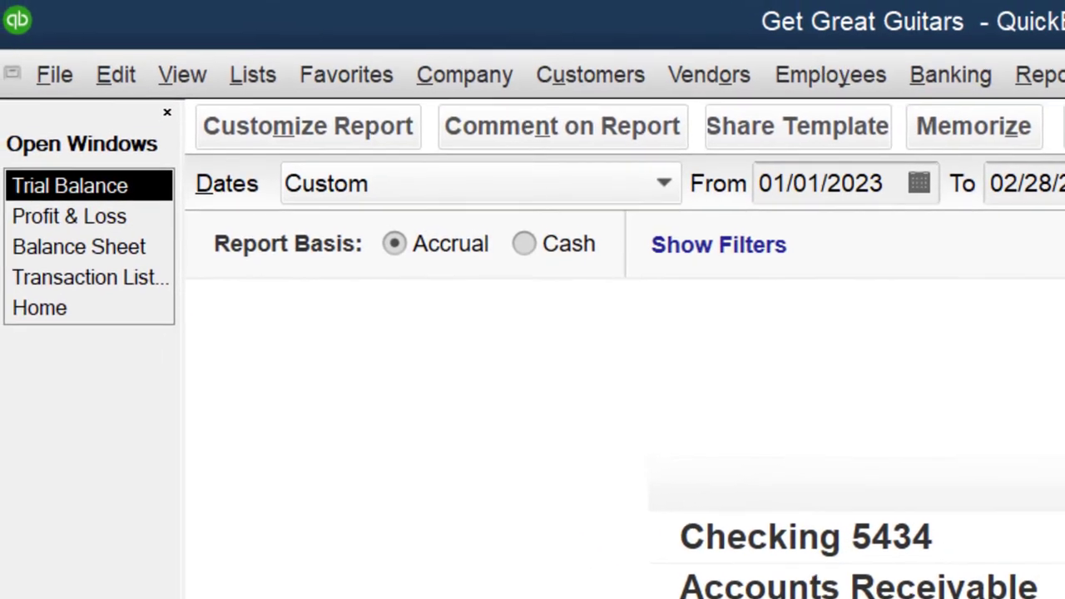
# - Save the open transaction list report in the 02.28.23 folder as a PDF named Transaction List by Date
pyautogui.click(98, 278)
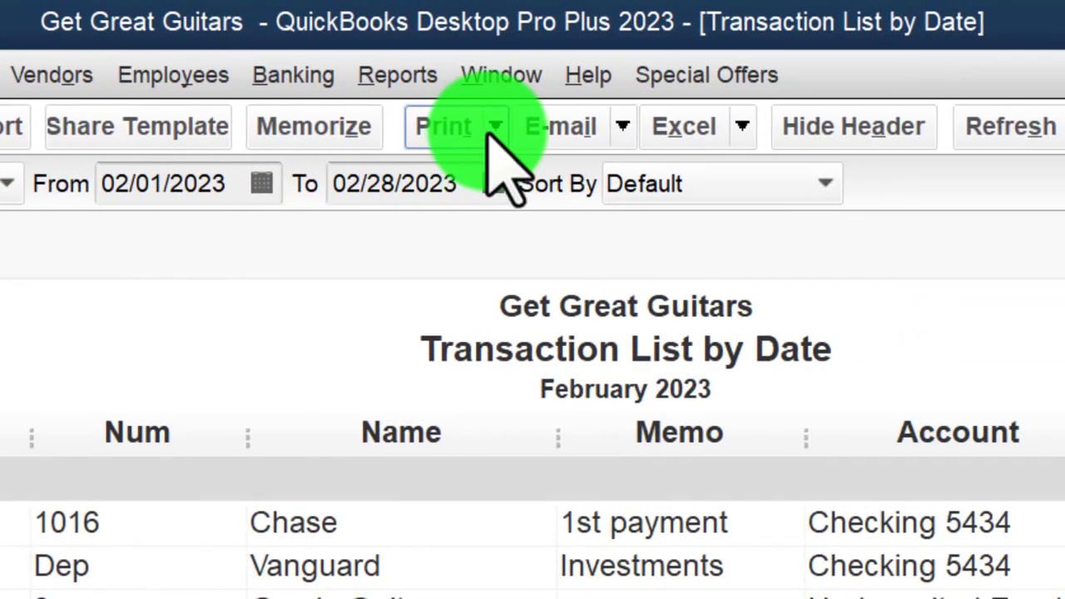
pyautogui.click(493, 129)
pyautogui.click(497, 208)
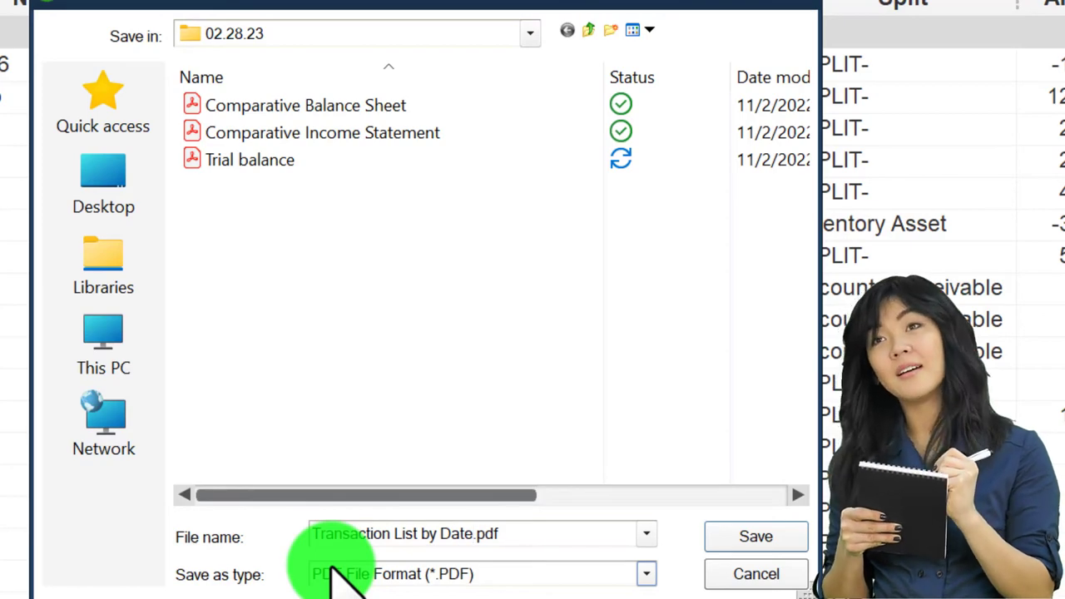
pyautogui.click(737, 545)
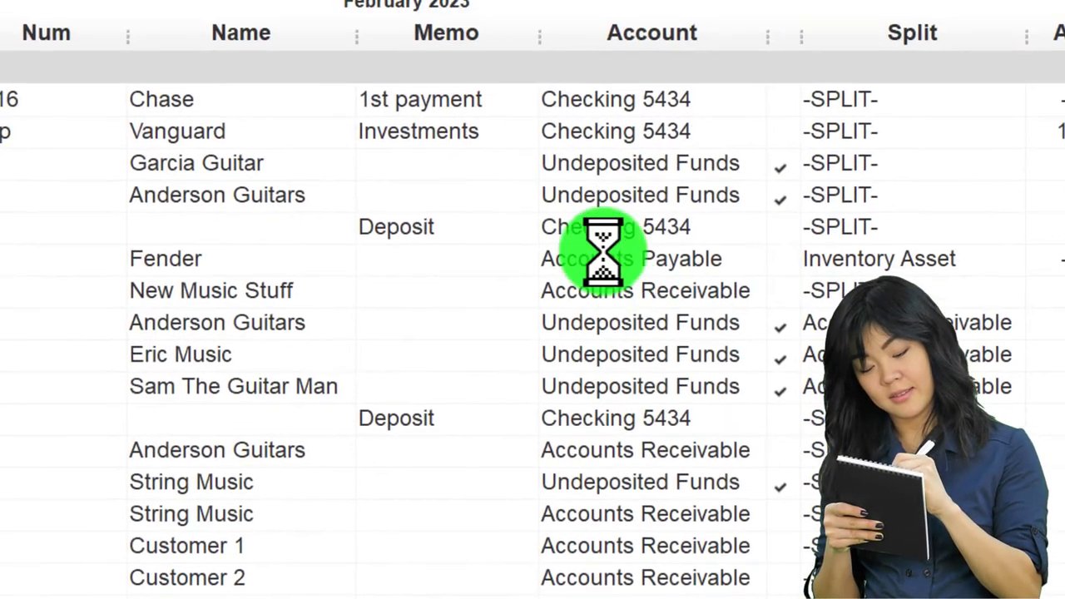
# - Preview the printed transaction list and check both pages for how the columns fit
pyautogui.click(372, 45)
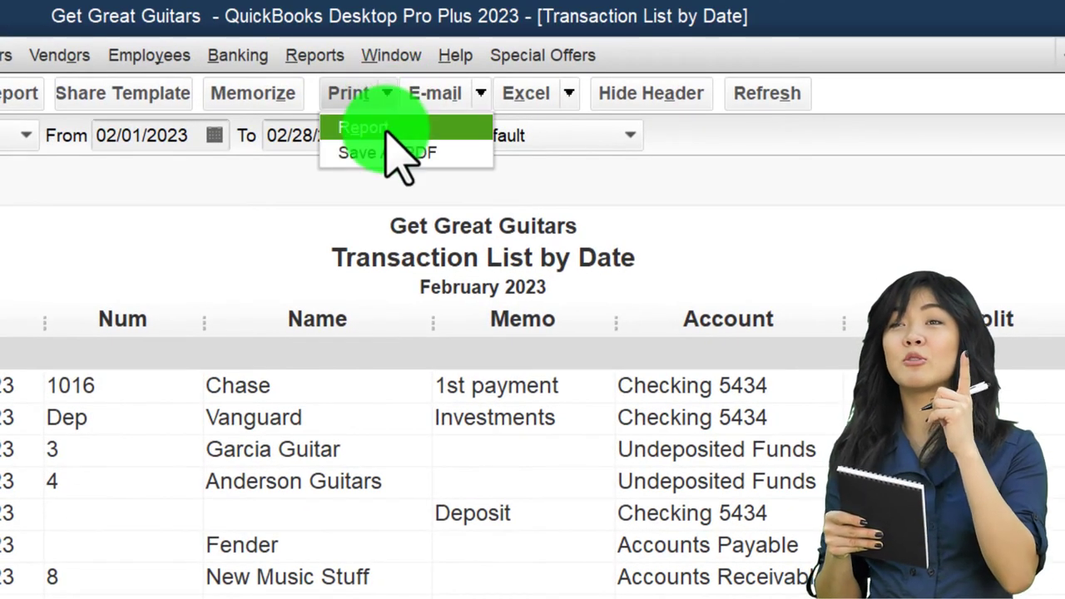
pyautogui.click(363, 131)
pyautogui.click(489, 359)
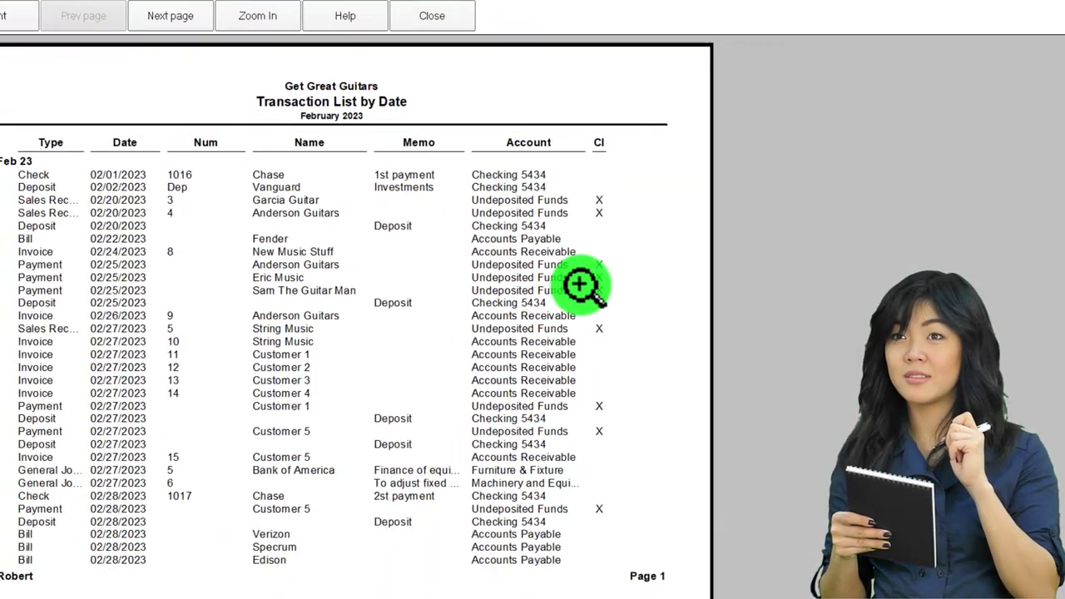
pyautogui.press('pagedown')
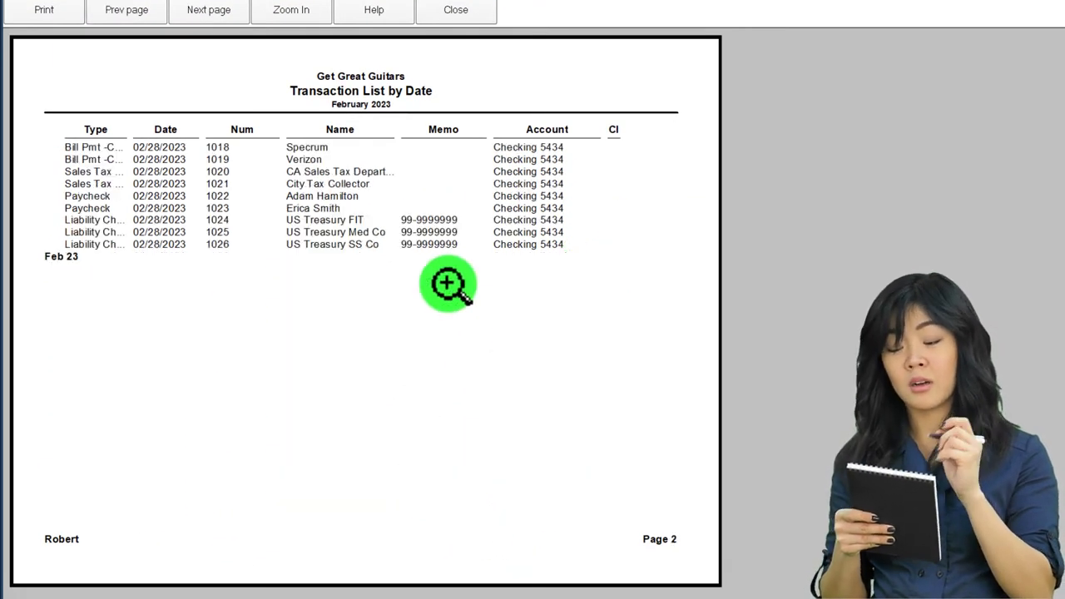
pyautogui.press('pageup')
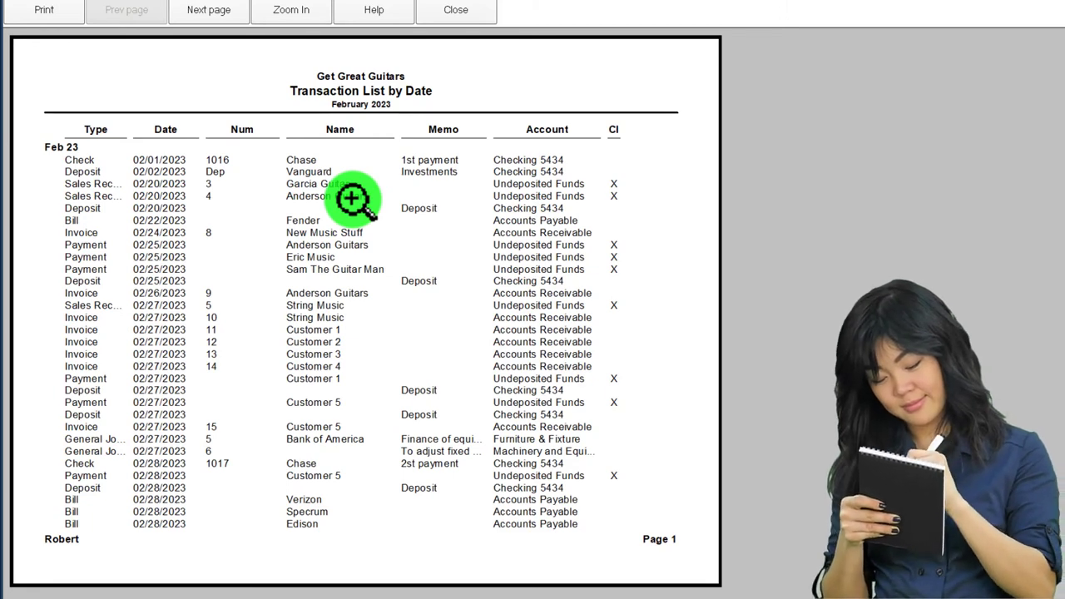
pyautogui.press('pagedown')
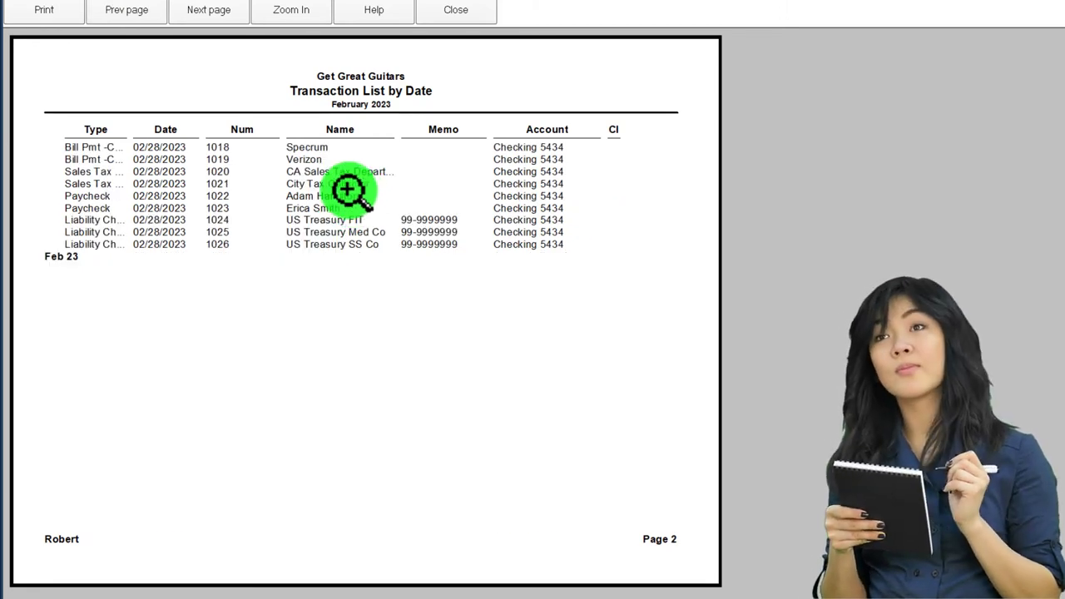
pyautogui.click(471, 14)
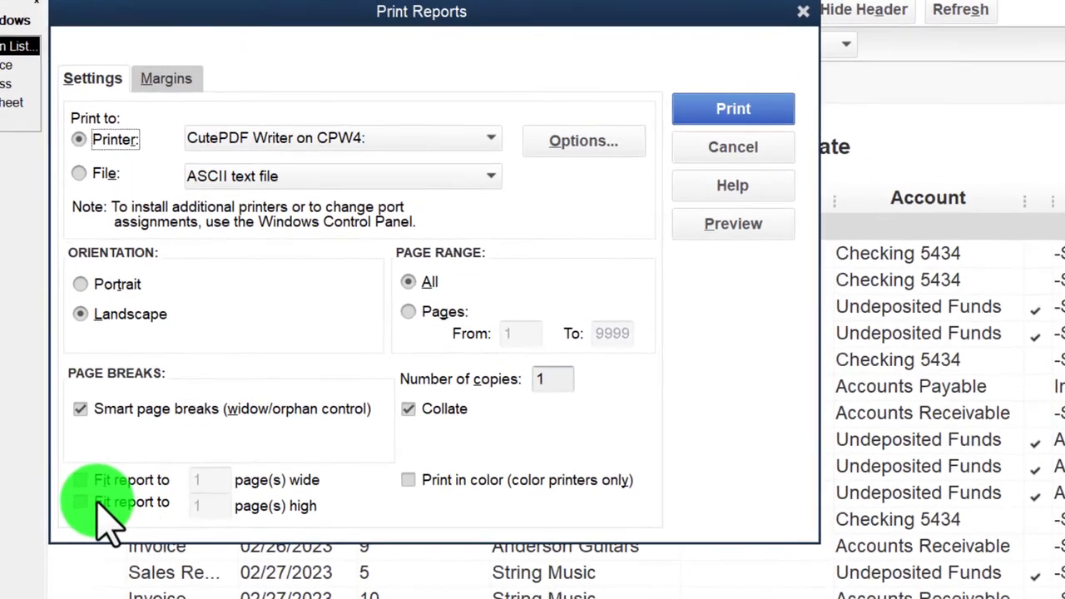
# - Fit the printed report to 1 page wide and 1 page high, and preview the resulting layout
pyautogui.click(99, 499)
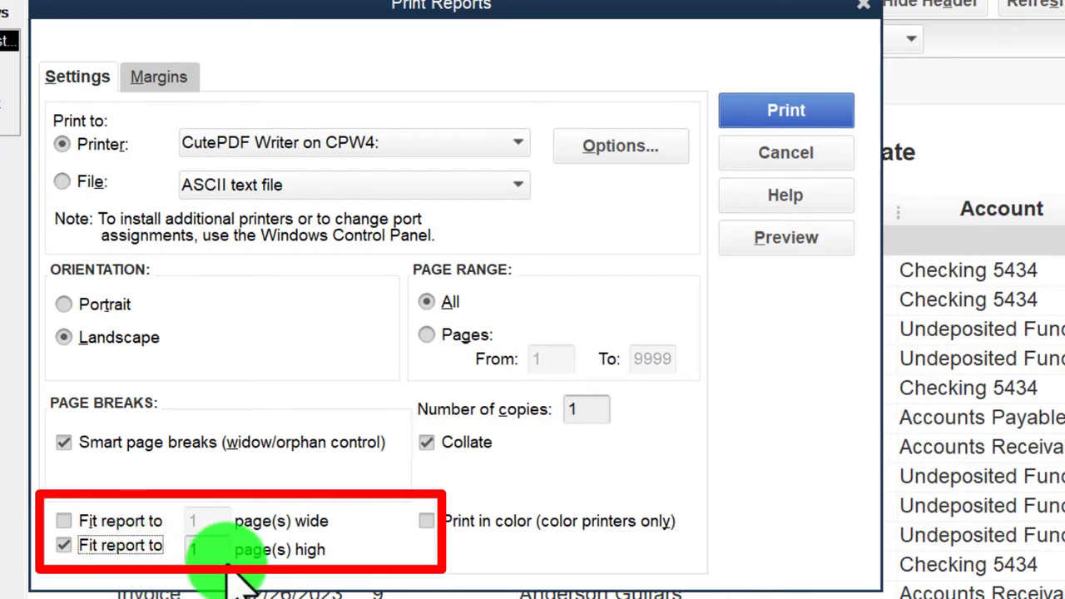
pyautogui.click(64, 518)
pyautogui.click(811, 240)
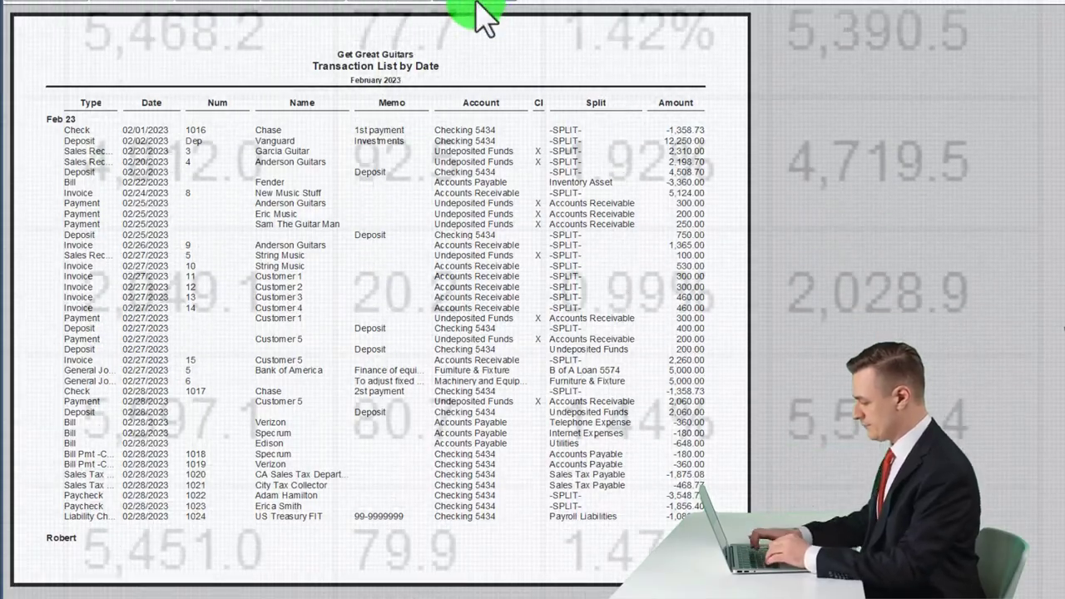
pyautogui.click(486, 17)
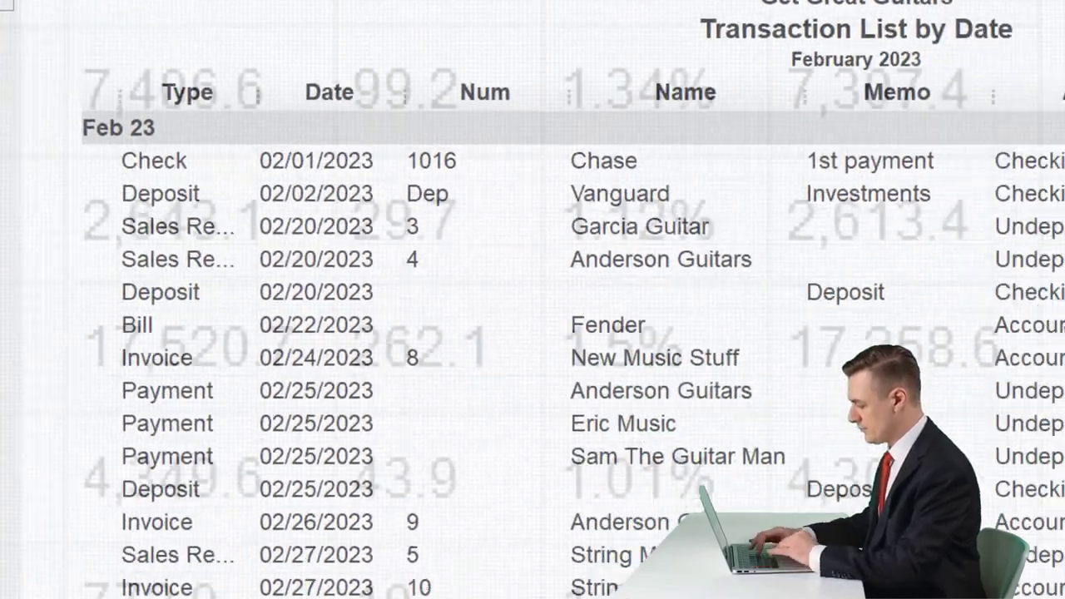
# - Switch to the Windows desktop and open the GGG Reports folder inside the QuickBooks Desktop 2023 folder
pyautogui.moveTo(727, 598)
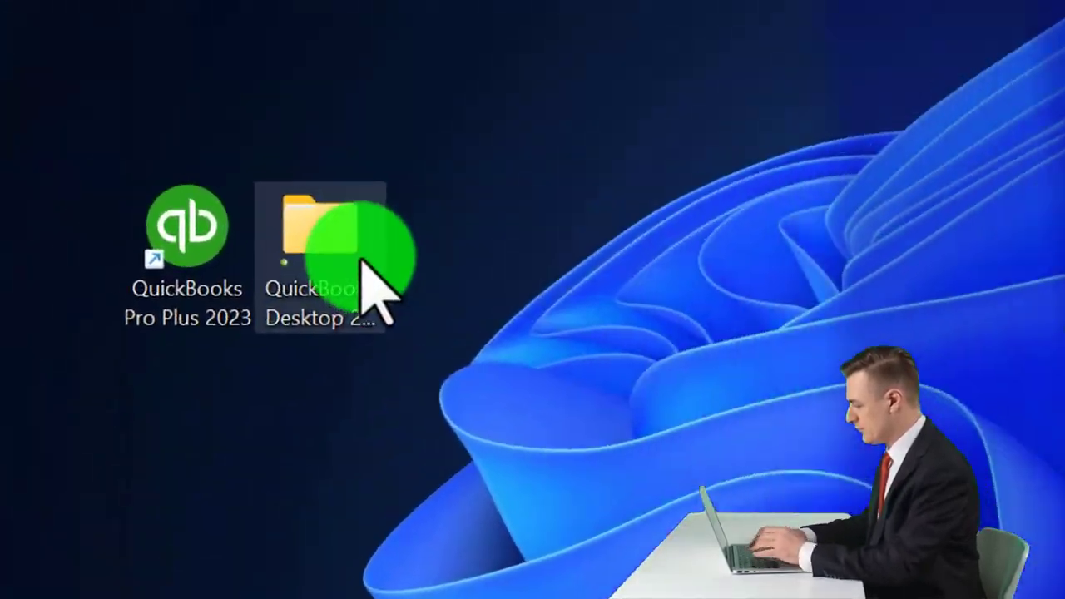
pyautogui.click(363, 262)
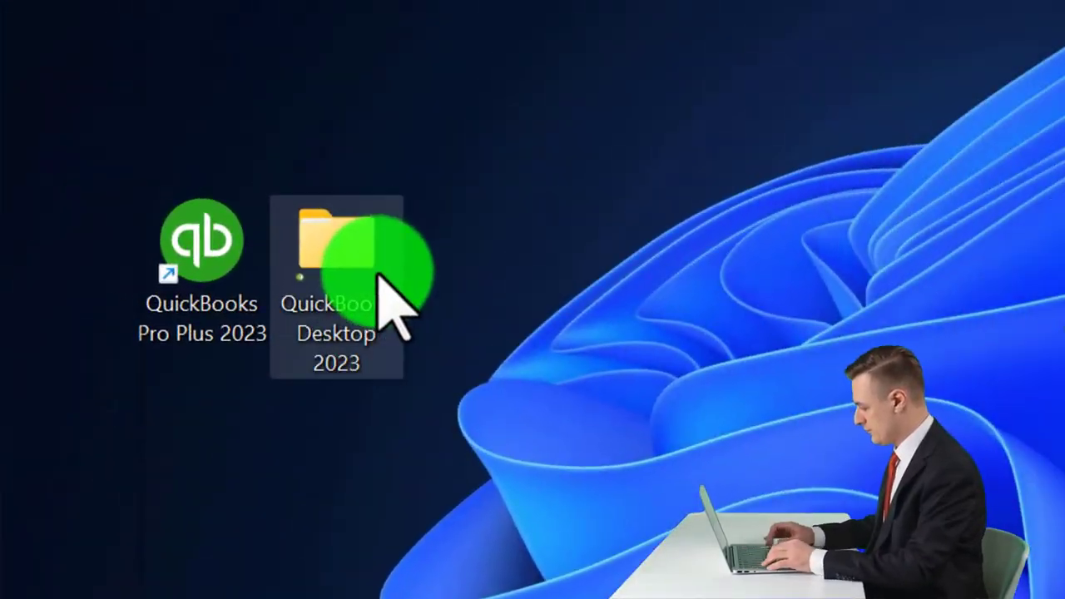
pyautogui.doubleClick(379, 271)
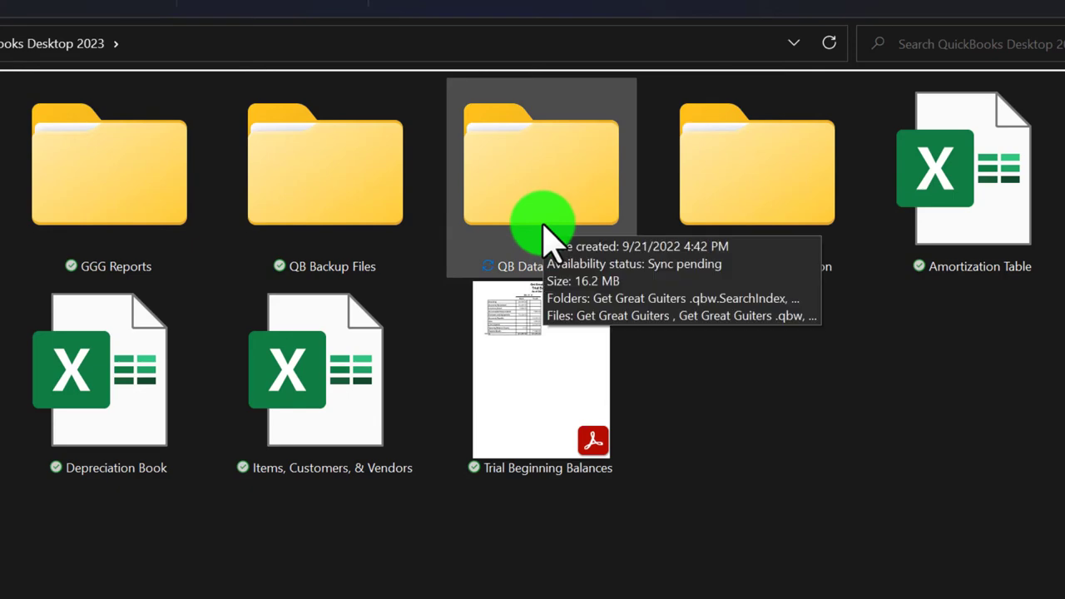
pyautogui.doubleClick(152, 193)
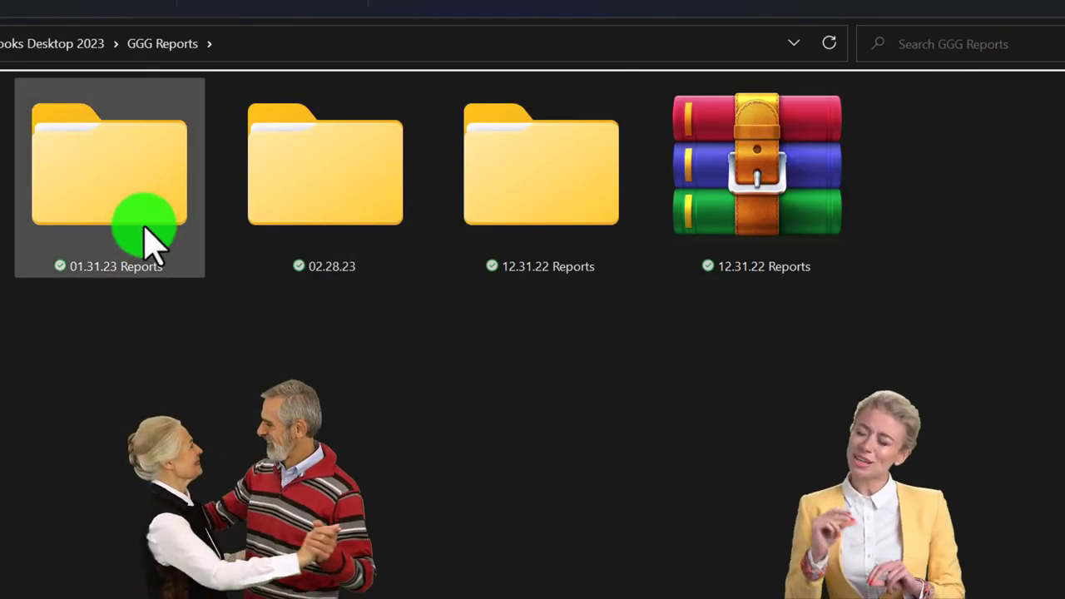
# - Check the contents of the 01.31.23 Reports folder, return to GGG Reports and open the 02.28.23 folder
pyautogui.doubleClick(140, 208)
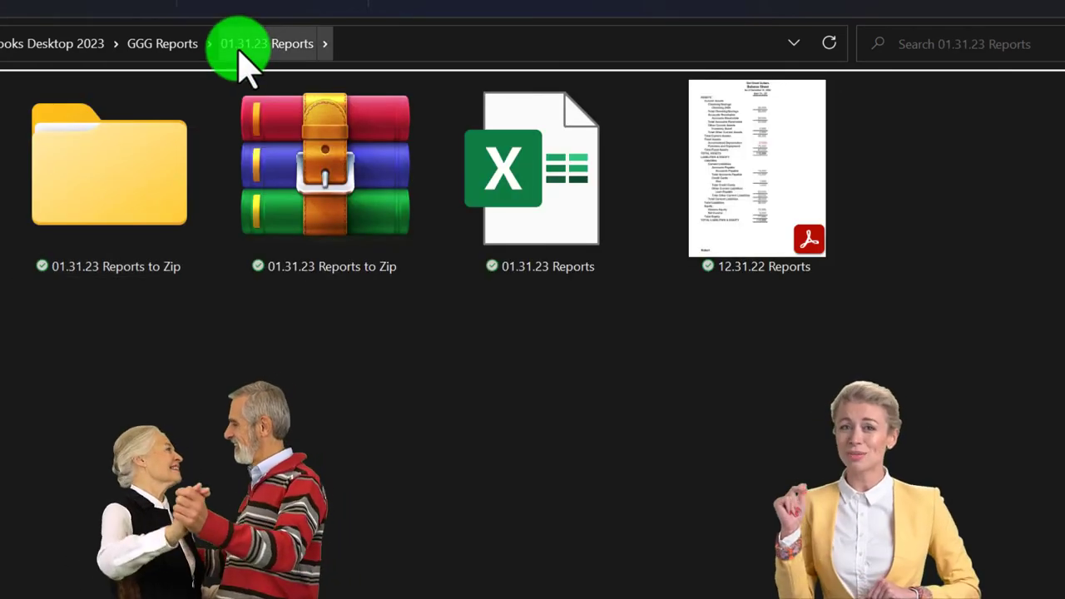
pyautogui.click(158, 47)
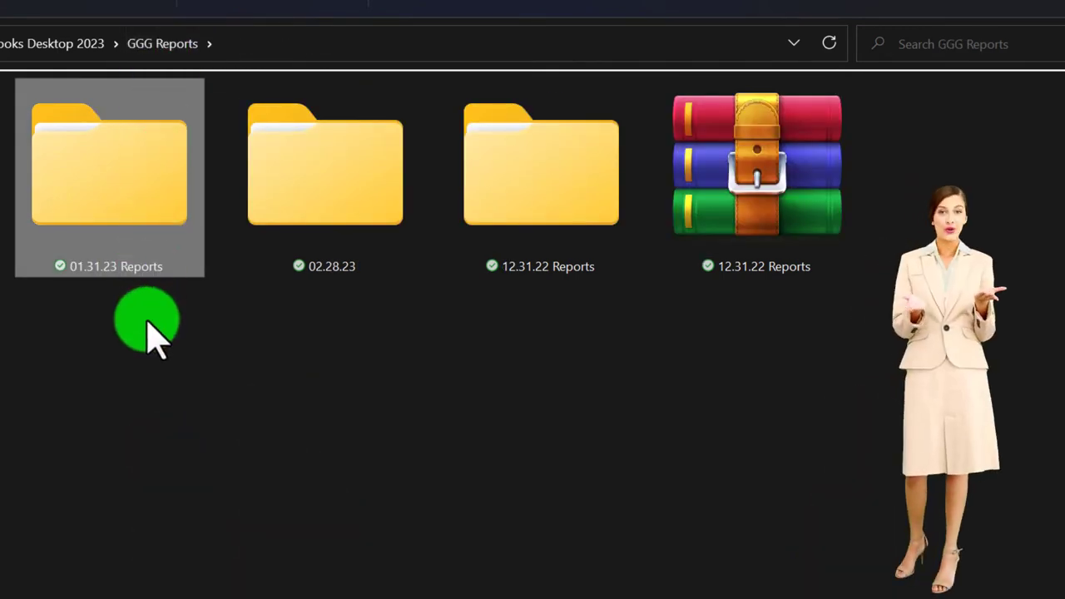
pyautogui.click(327, 208)
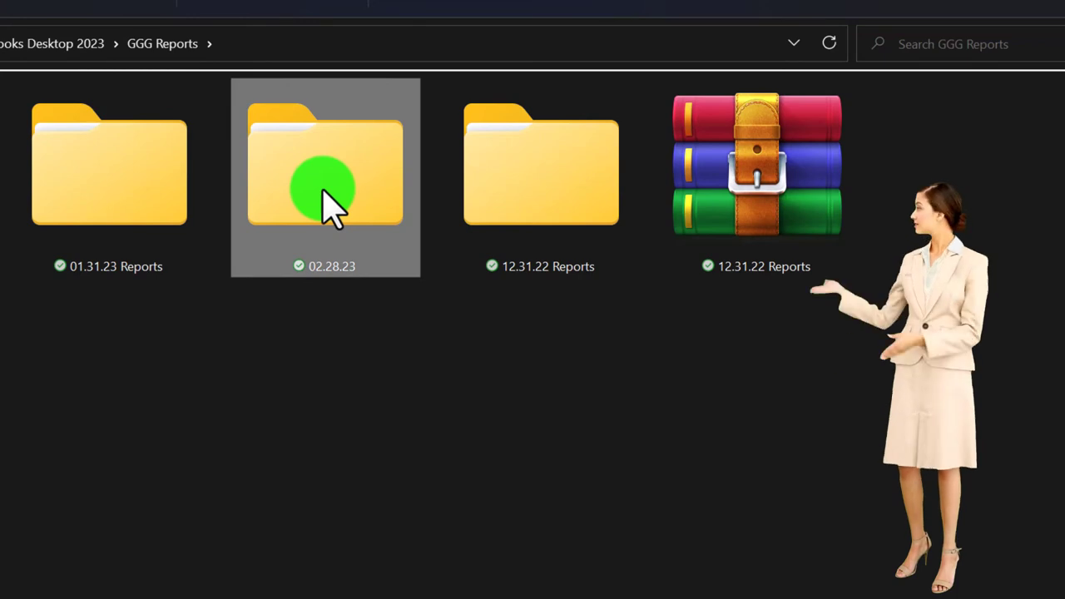
pyautogui.doubleClick(328, 206)
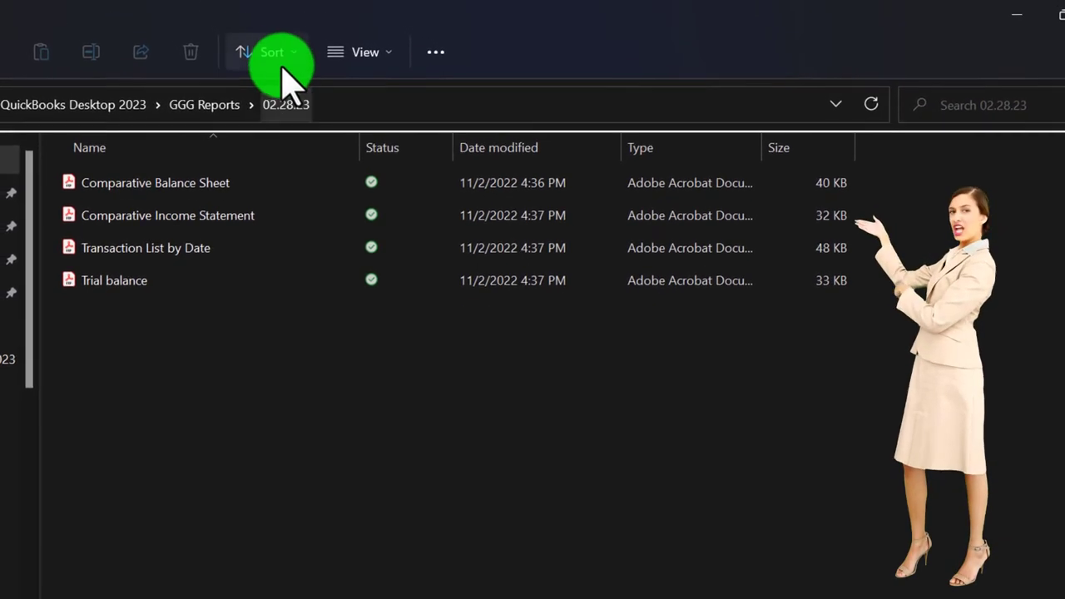
# - Show the 02.28.23 folder's files as extra large icons and create a new folder there named 01.31.23 Reports
pyautogui.click(281, 60)
pyautogui.click(360, 49)
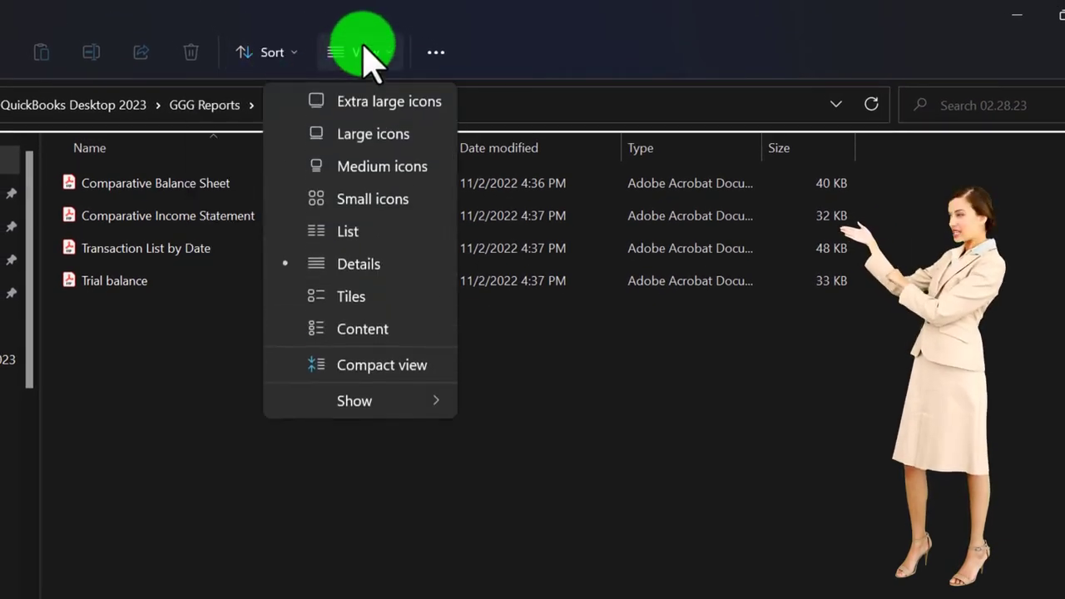
pyautogui.click(352, 100)
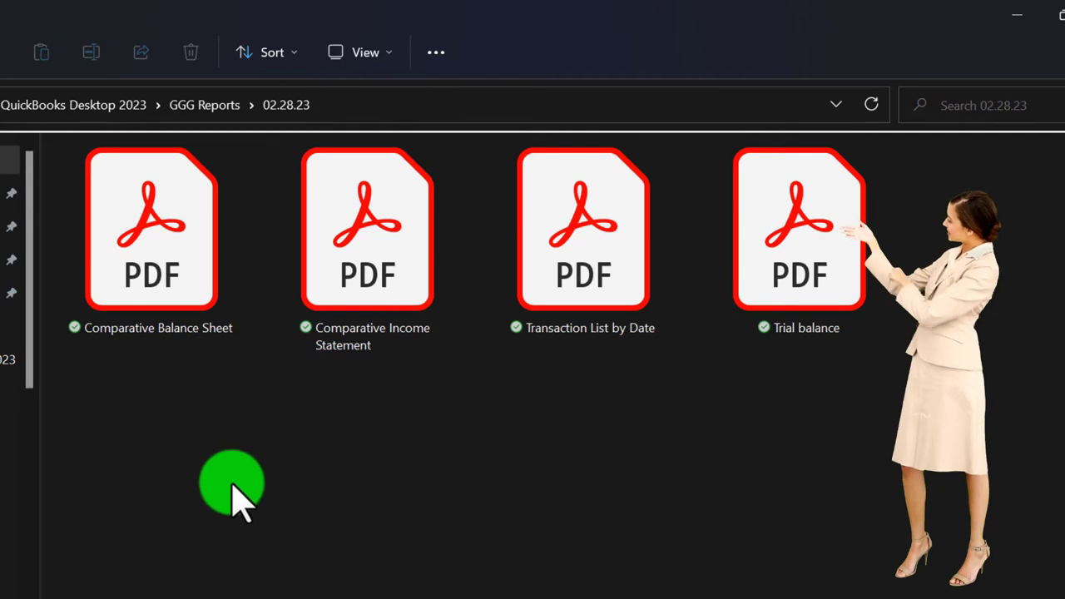
pyautogui.rightClick(200, 435)
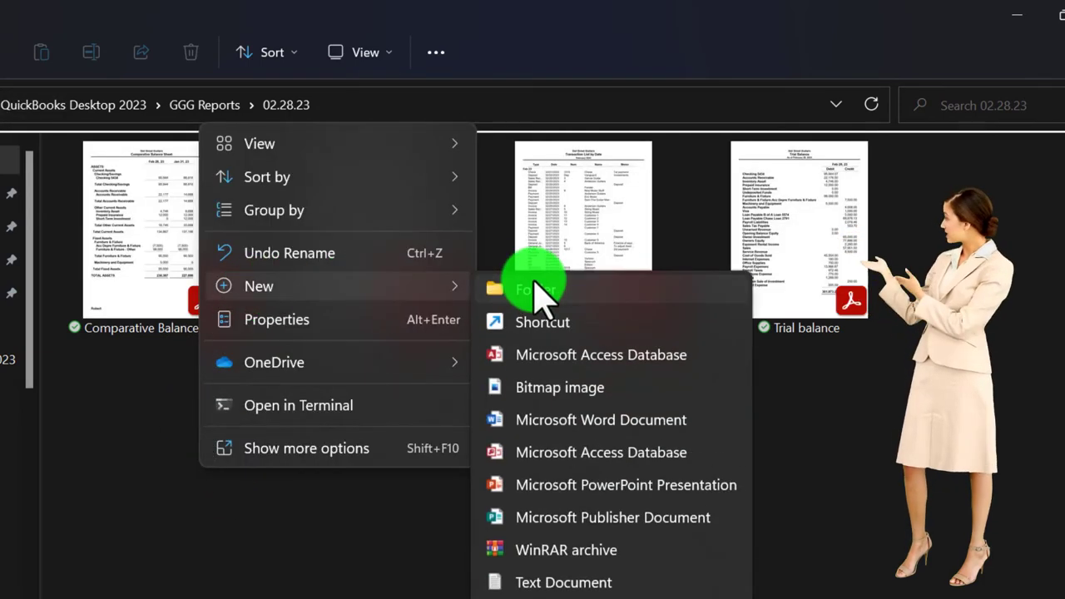
pyautogui.click(551, 340)
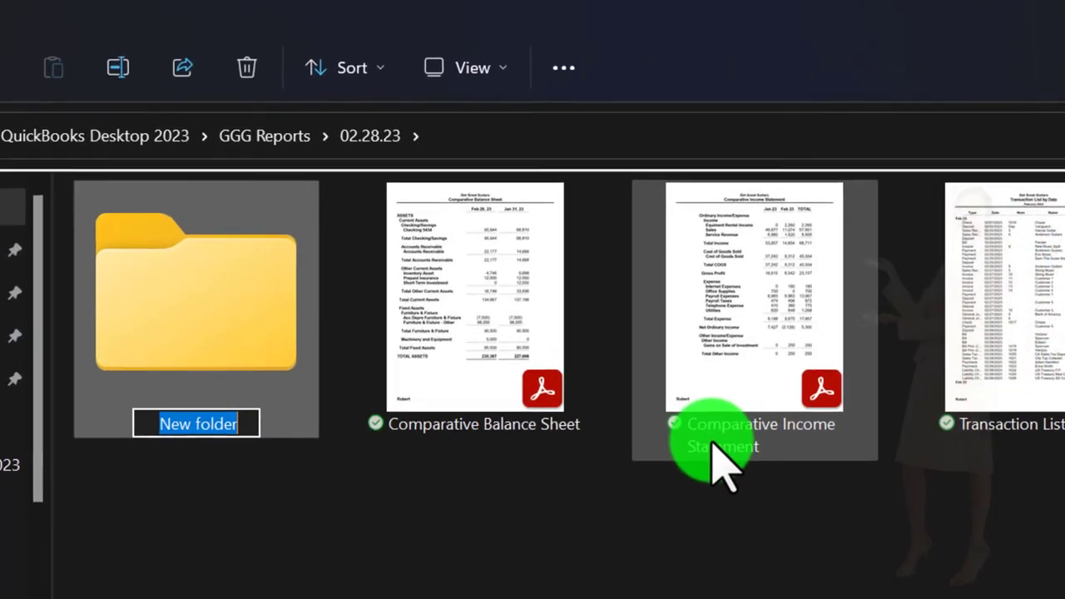
pyautogui.write('1010')
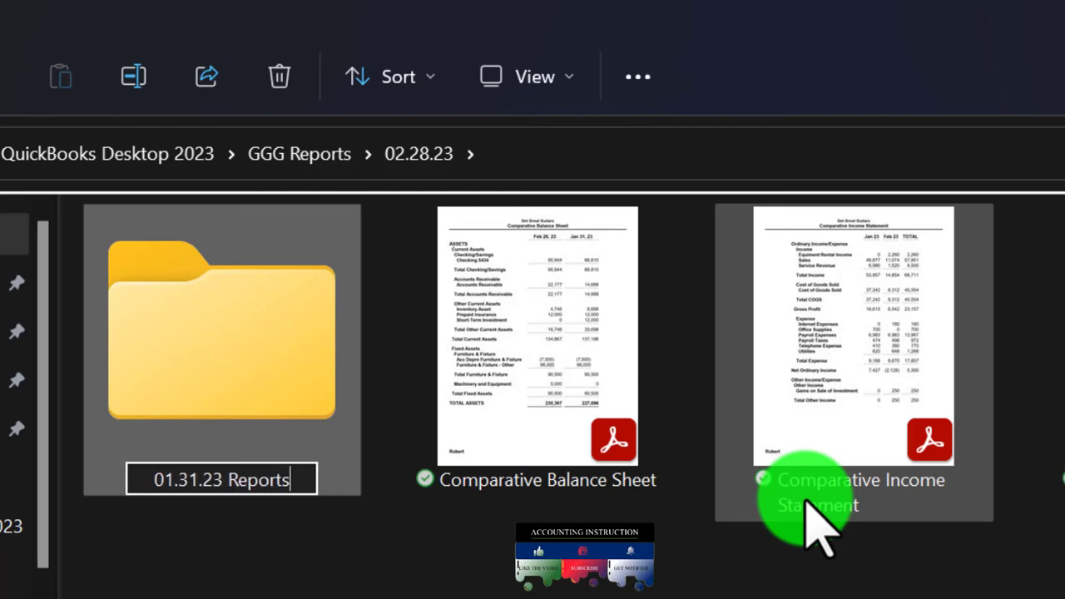
# - Move the four report PDFs into the 01.31.23 Reports folder and compress that folder to a ZIP file, keeping its name
pyautogui.moveTo(551, 598); pyautogui.dragTo(1064, 354)
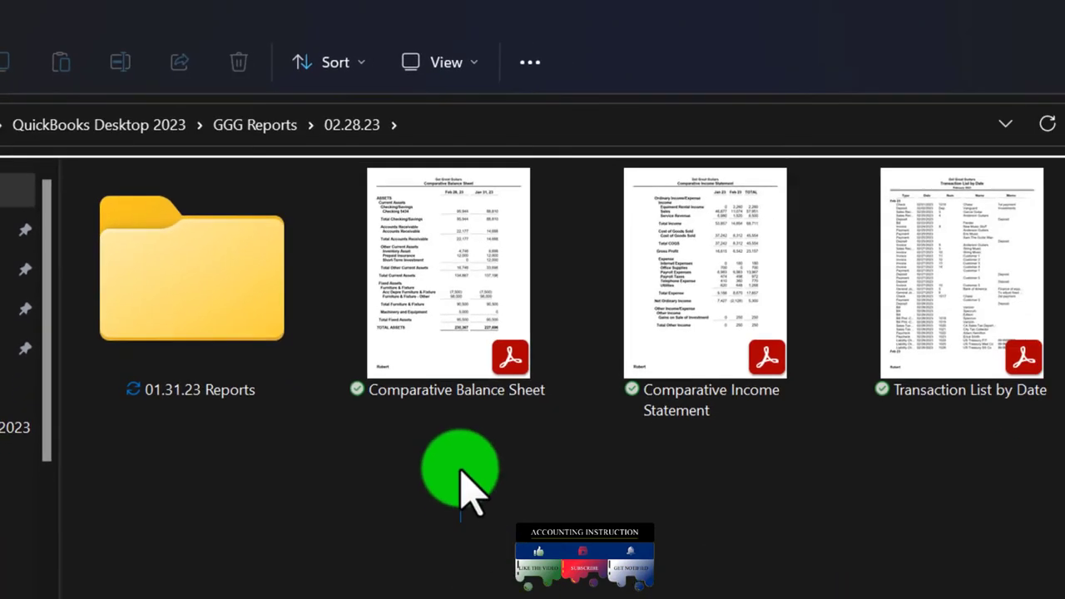
pyautogui.moveTo(947, 233); pyautogui.dragTo(958, 230)
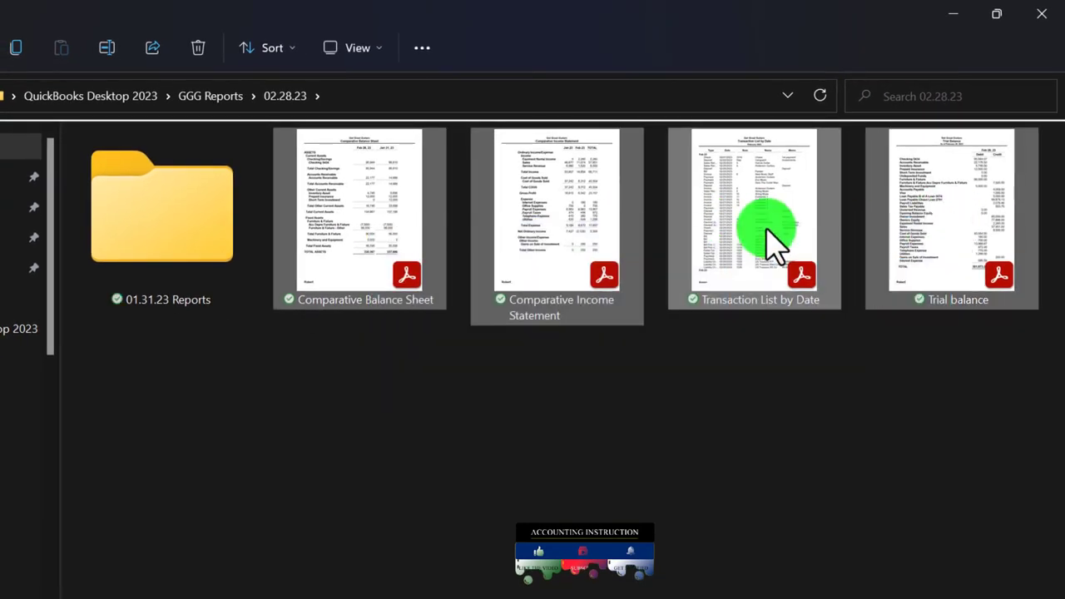
pyautogui.moveTo(766, 228); pyautogui.dragTo(186, 225)
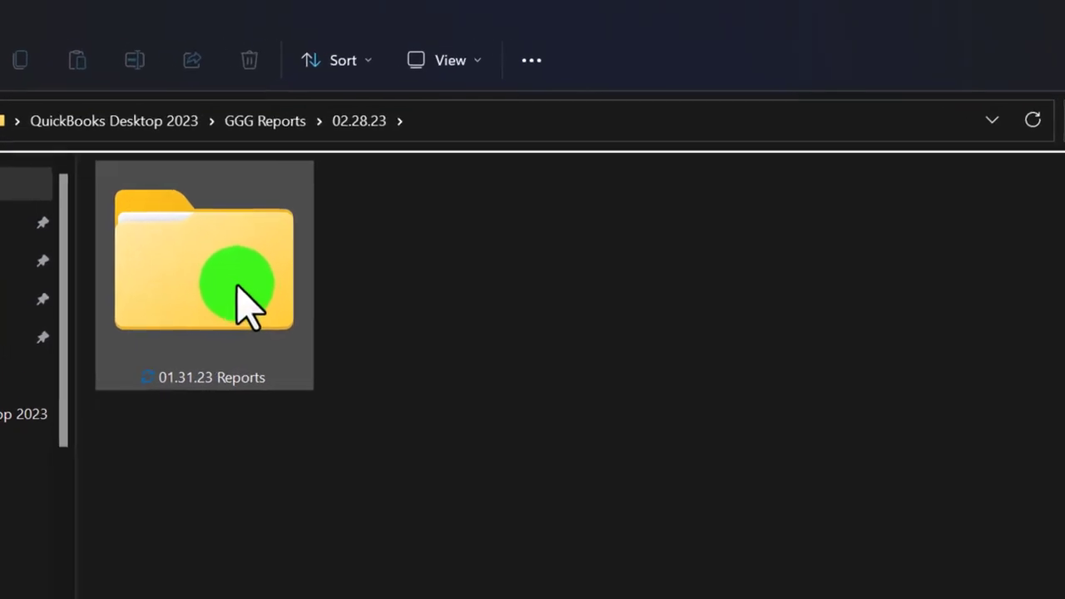
pyautogui.rightClick(275, 333)
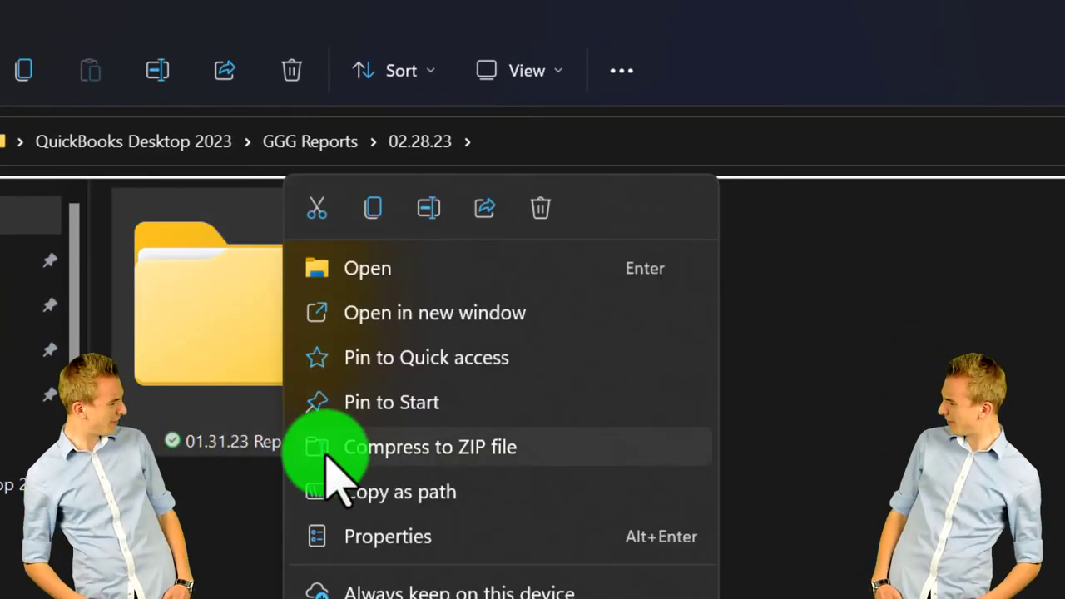
pyautogui.click(503, 456)
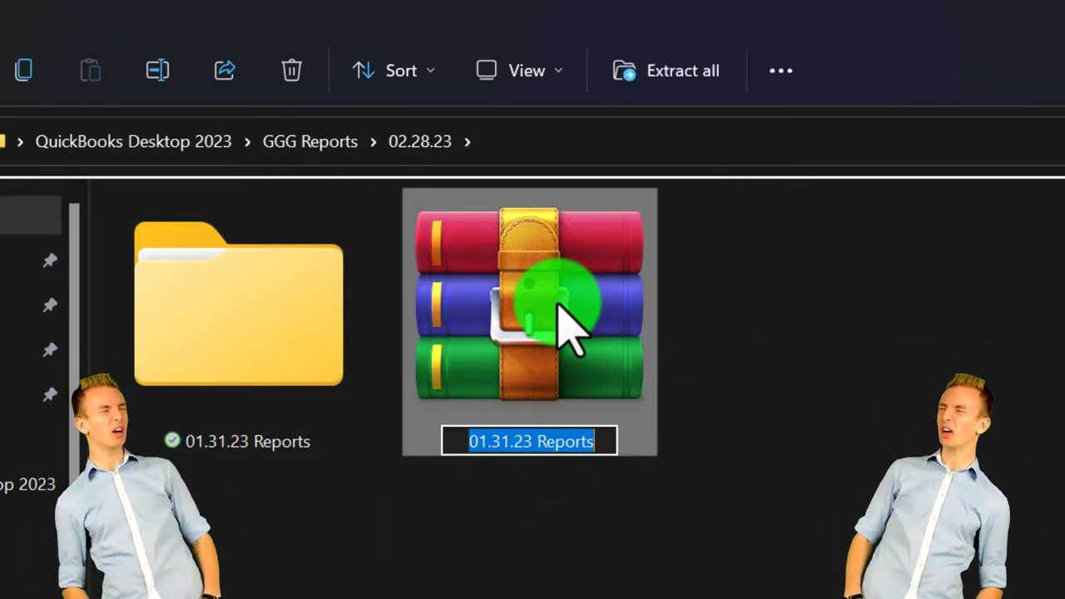
pyautogui.click(483, 577)
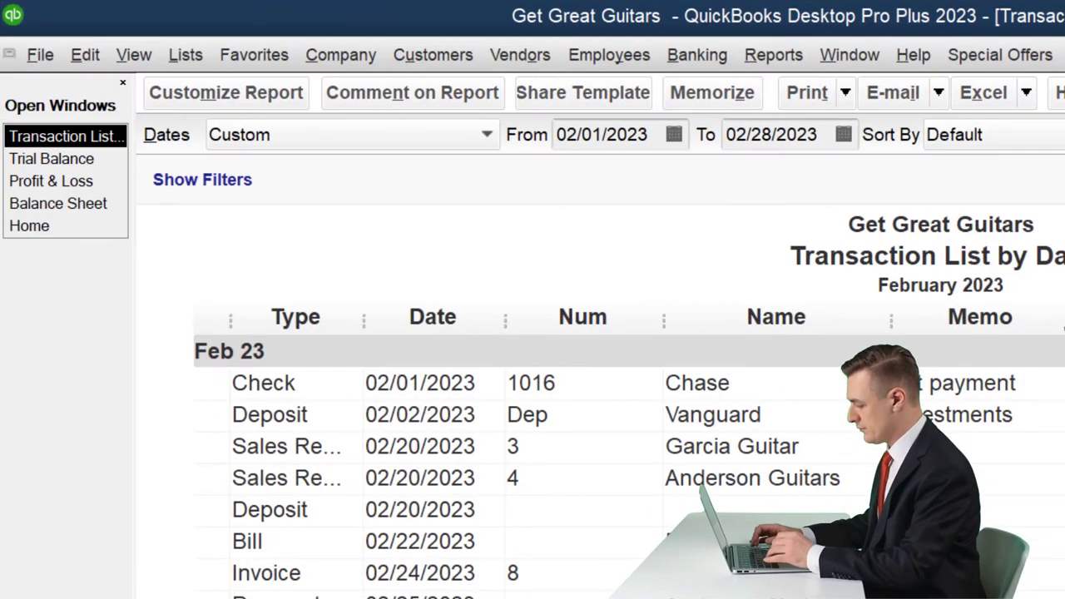
# - Export the Comparative Balance Sheet from QuickBooks to a new worksheet in a new Excel workbook, maximize it and show it in Normal view
pyautogui.click(81, 206)
pyautogui.click(1026, 92)
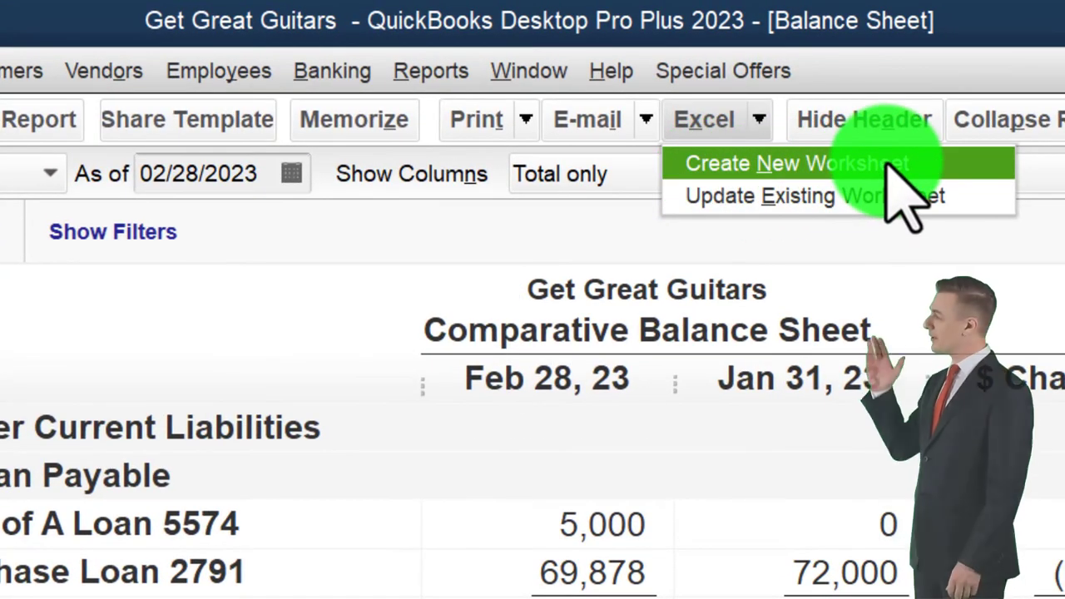
pyautogui.click(907, 195)
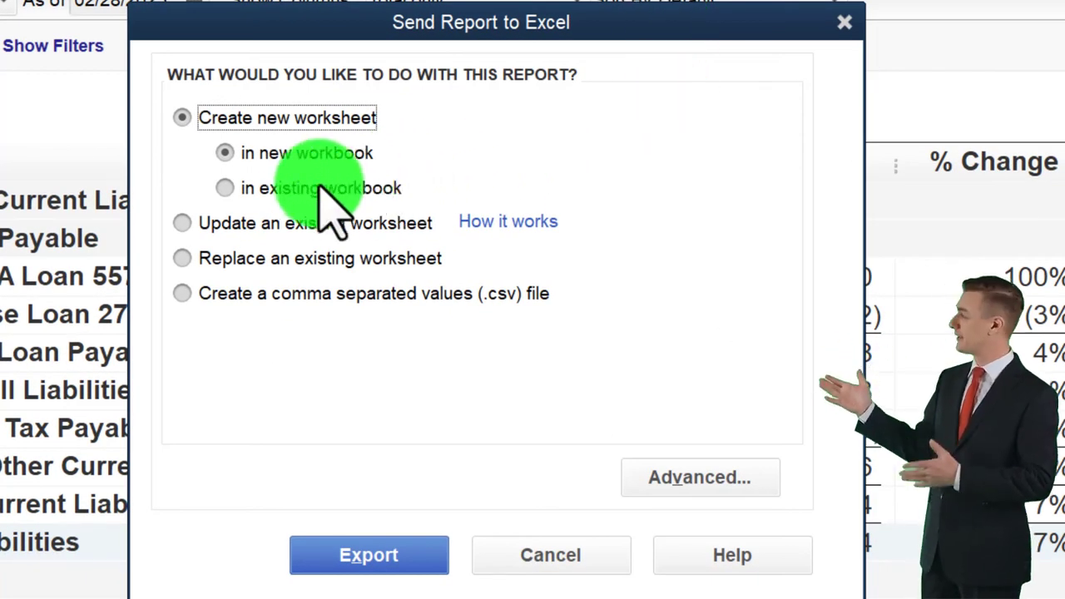
pyautogui.click(225, 188)
pyautogui.click(224, 152)
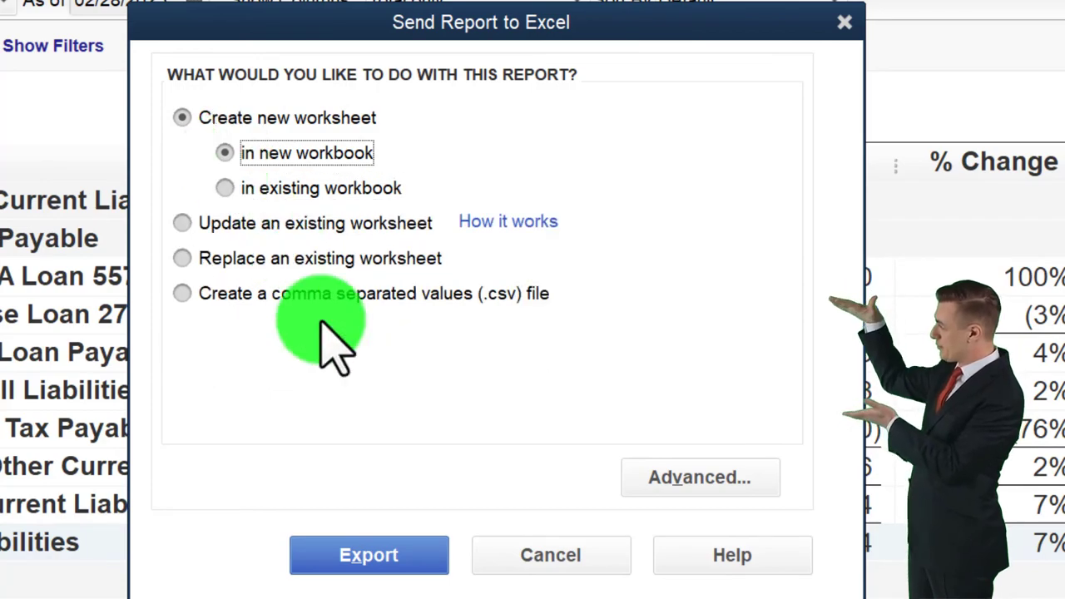
pyautogui.click(372, 555)
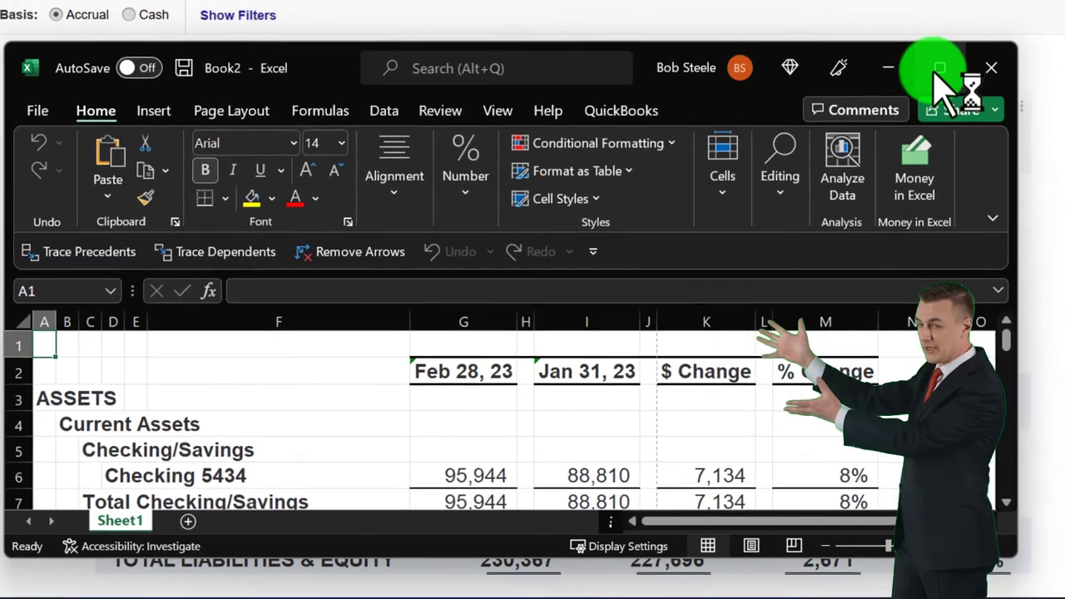
pyautogui.click(939, 69)
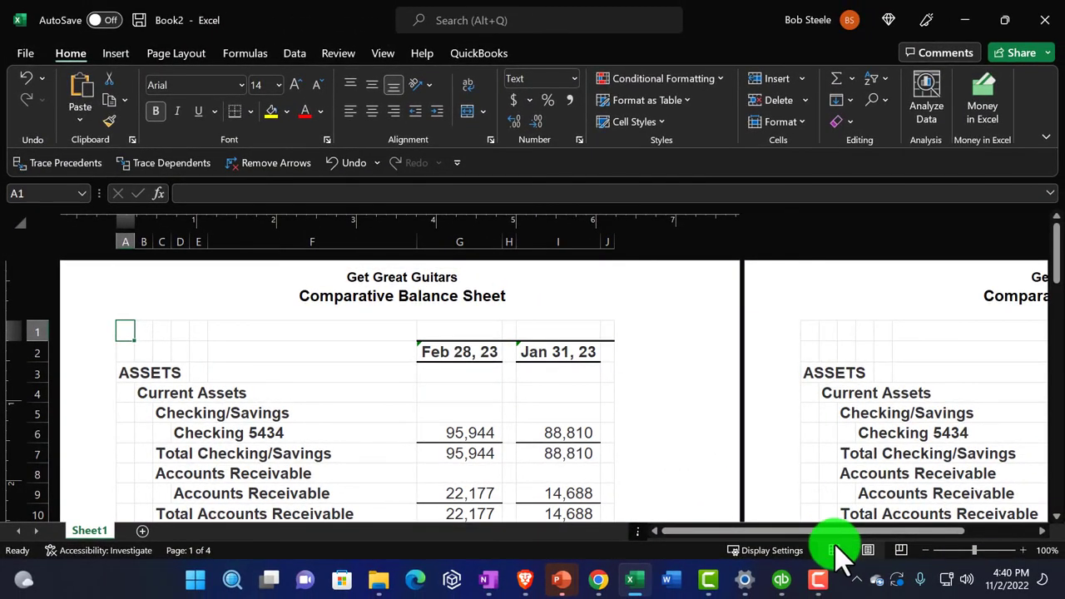
pyautogui.click(835, 547)
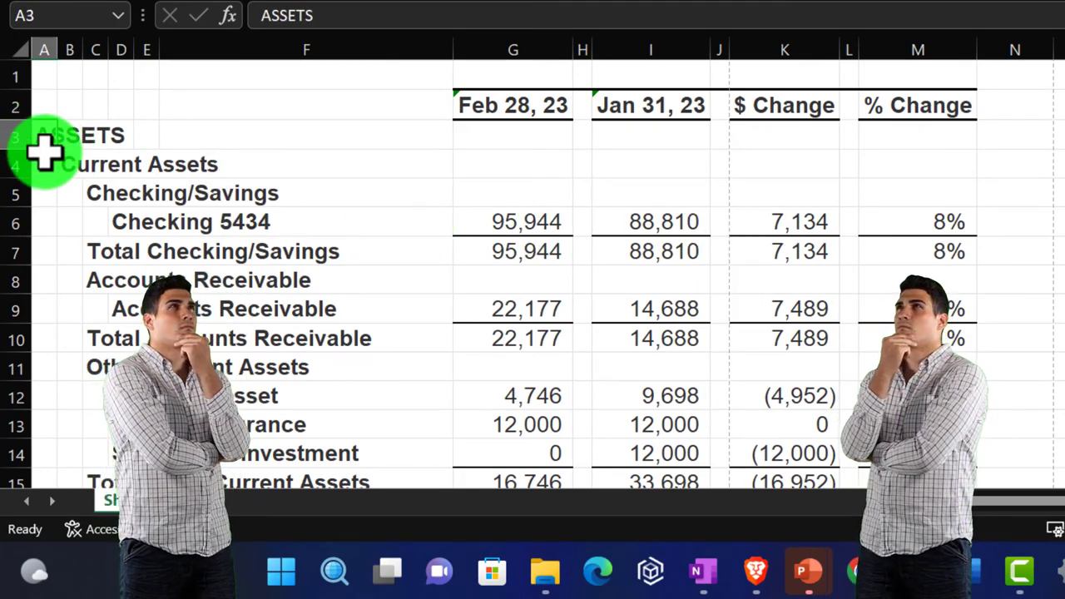
# - Move the column A headings one column over: ASSETS to B3, TOTAL ASSETS and LIABILITIES & EQUITY to B24:B25, TOTAL LIABILITIES & EQUITY to B49
pyautogui.moveTo(58, 154); pyautogui.dragTo(60, 157)
pyautogui.scroll(-4, 67, 234)
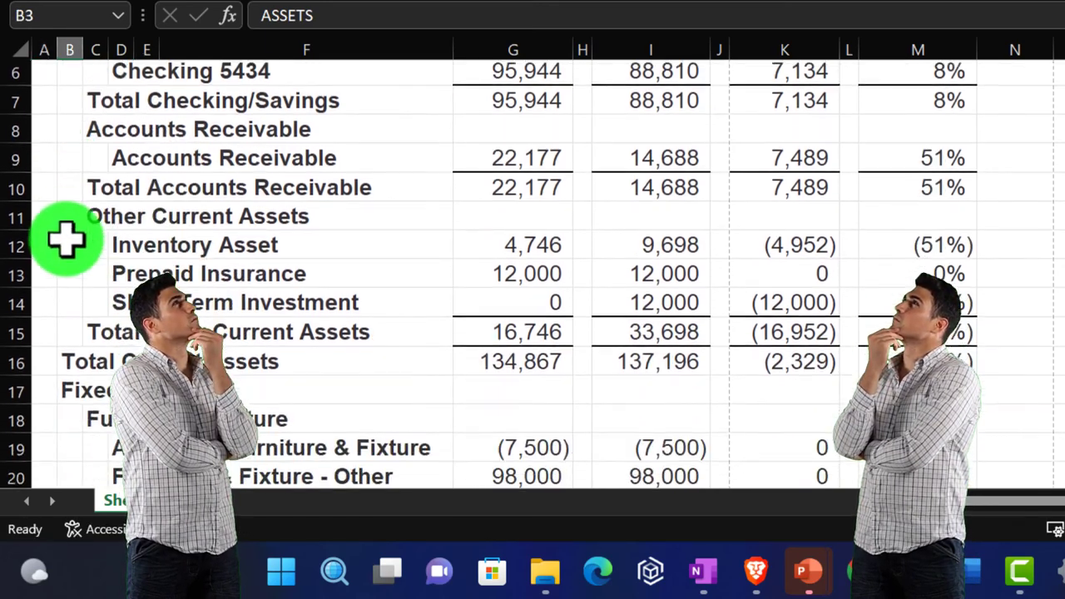
pyautogui.moveTo(37, 398); pyautogui.dragTo(42, 428)
pyautogui.scroll(-1, 43, 428)
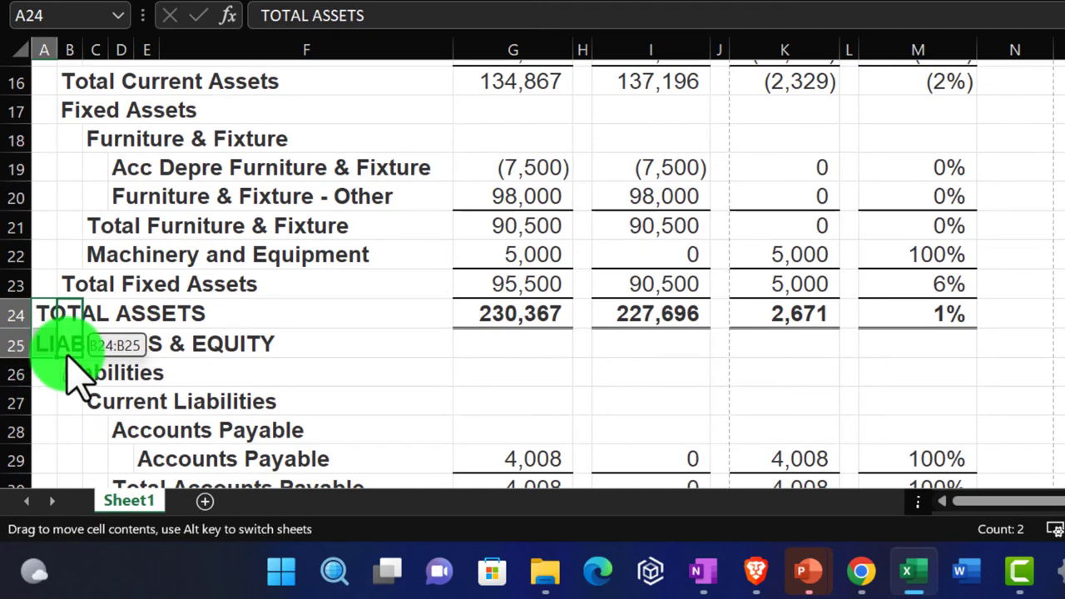
pyautogui.moveTo(65, 360); pyautogui.dragTo(58, 361)
pyautogui.scroll(-6, 58, 366)
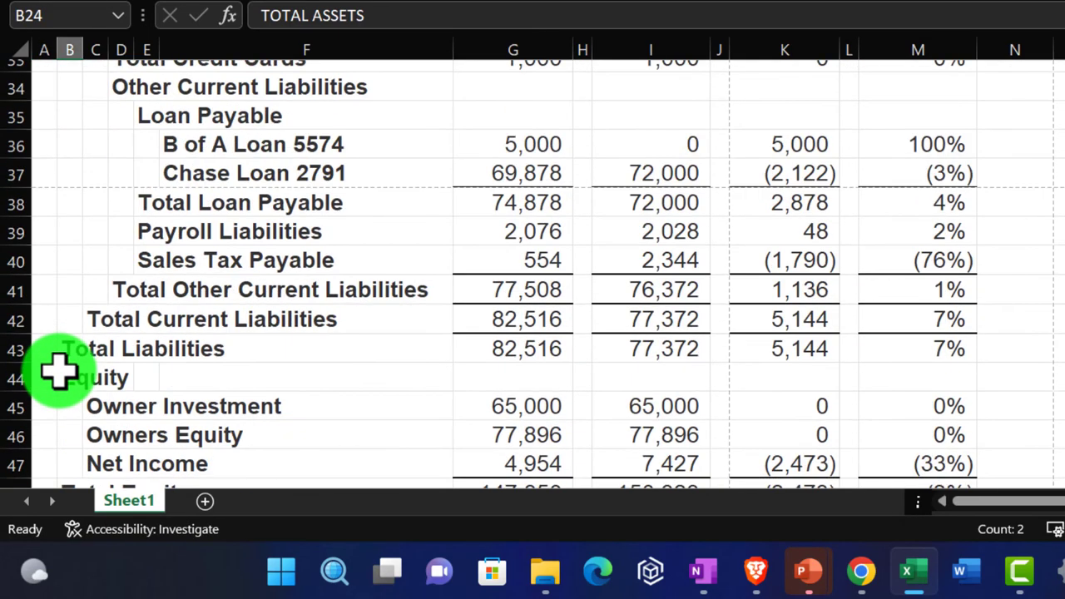
pyautogui.scroll(-2, 57, 374)
pyautogui.click(46, 356)
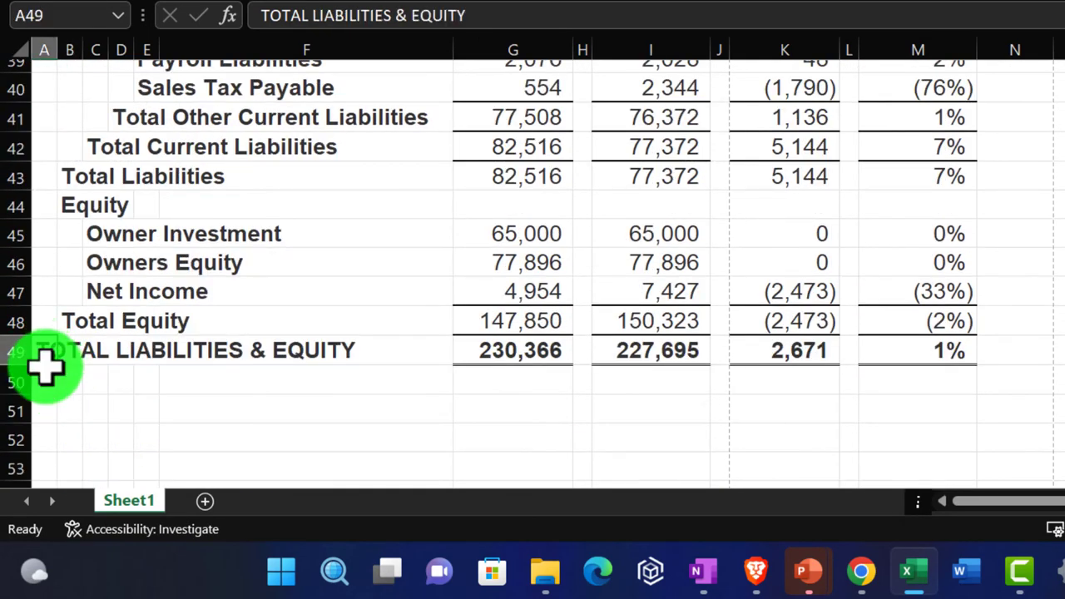
pyautogui.moveTo(44, 366); pyautogui.dragTo(76, 375)
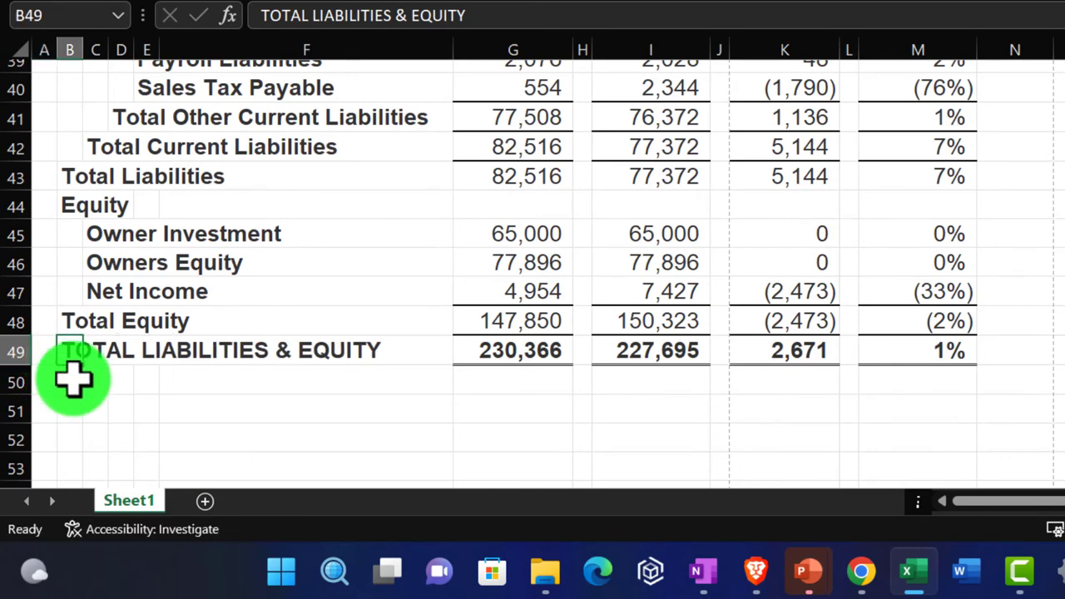
# - Delete the emptied column A from the balance sheet
pyautogui.scroll(12, 76, 376)
pyautogui.click(39, 48)
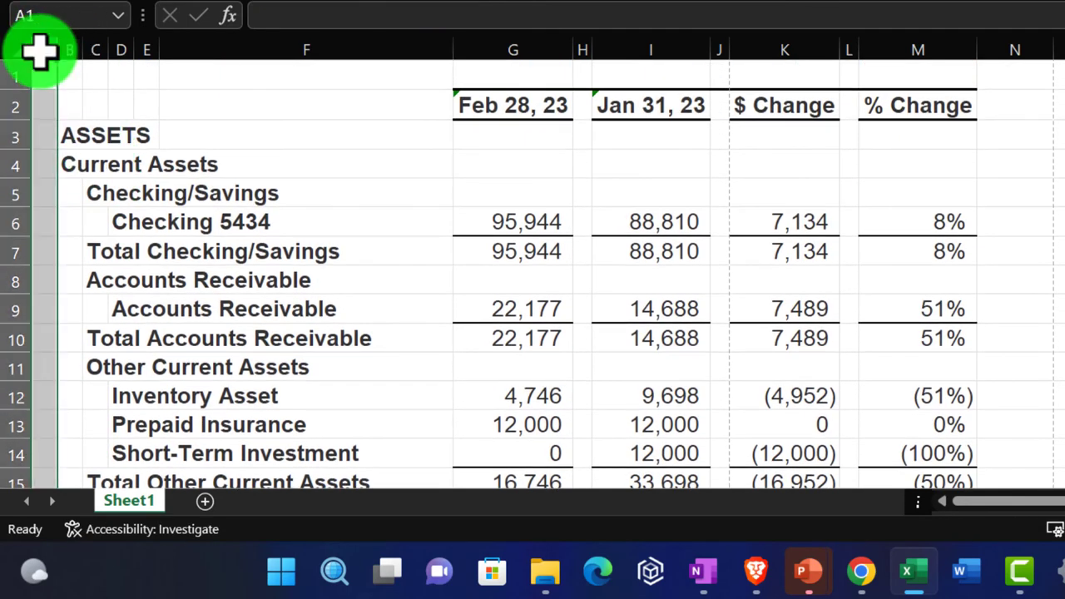
pyautogui.rightClick(43, 58)
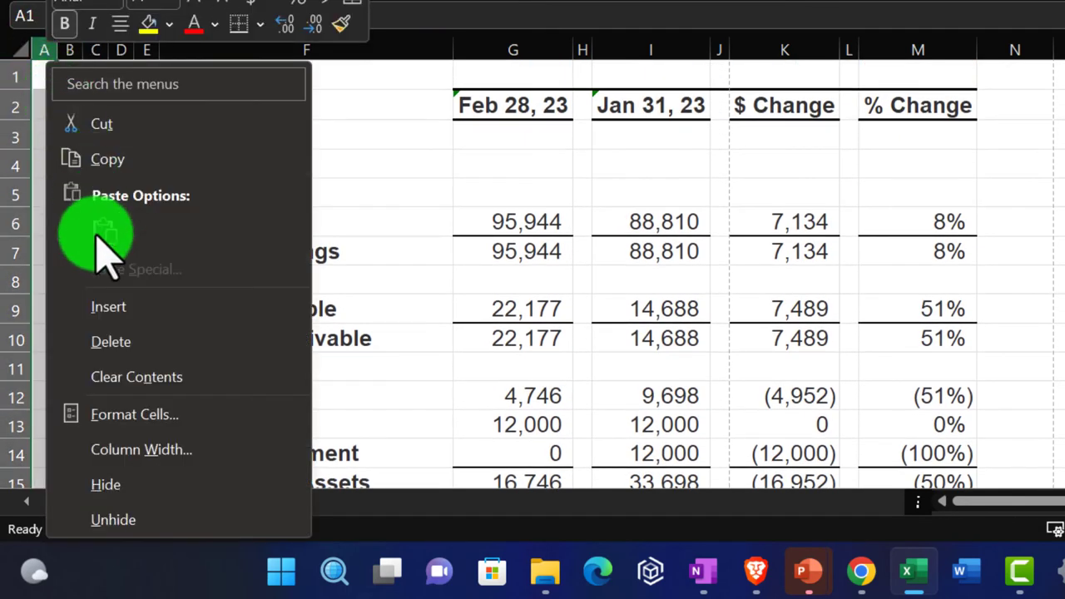
pyautogui.click(117, 341)
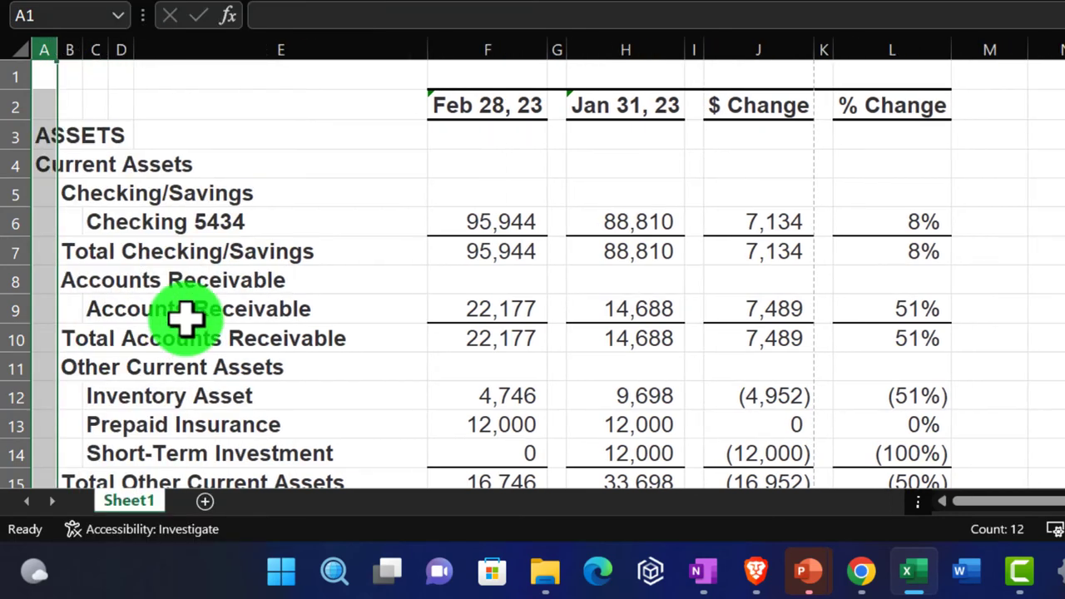
# - Delete the blank spacer columns G, I and K between the balance sheet's figure columns
pyautogui.click(559, 41)
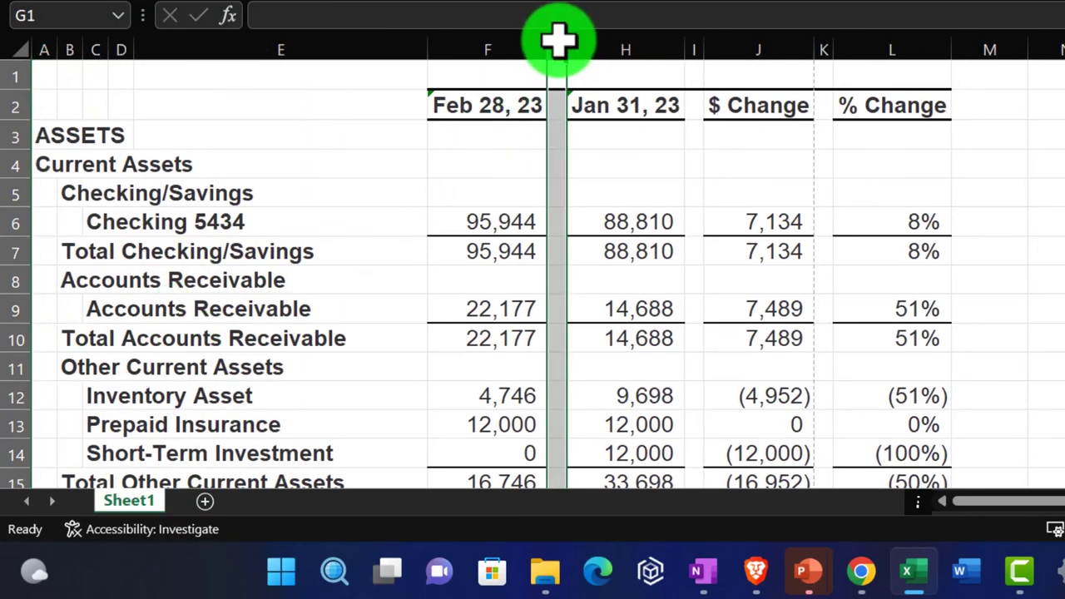
pyautogui.keyDown('ctrl'); pyautogui.click(694, 41); pyautogui.keyUp('ctrl')
pyautogui.keyDown('ctrl'); pyautogui.click(824, 42); pyautogui.keyUp('ctrl')
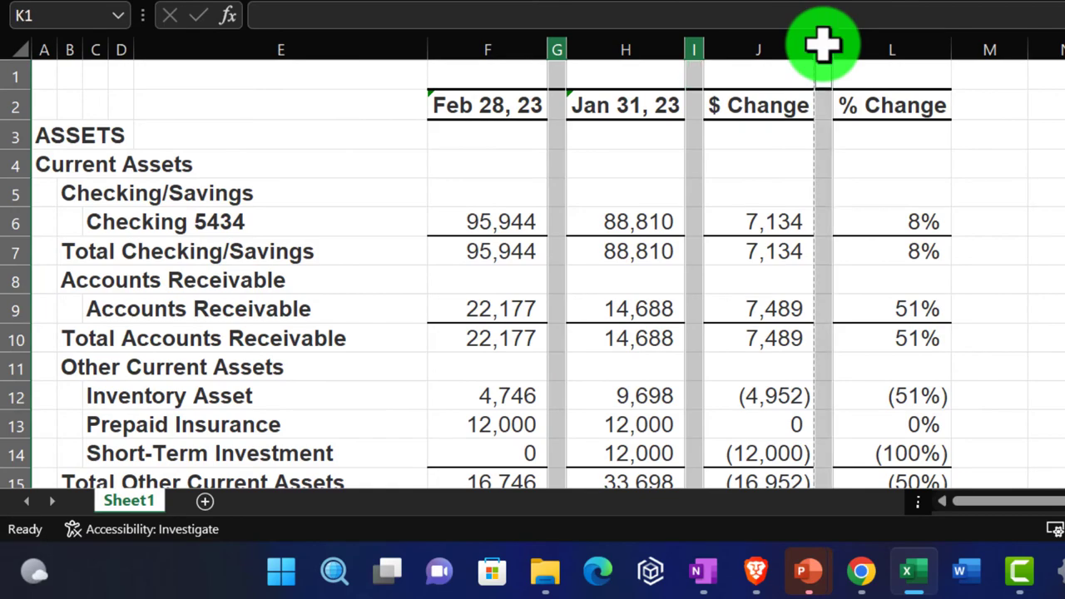
pyautogui.rightClick(822, 50)
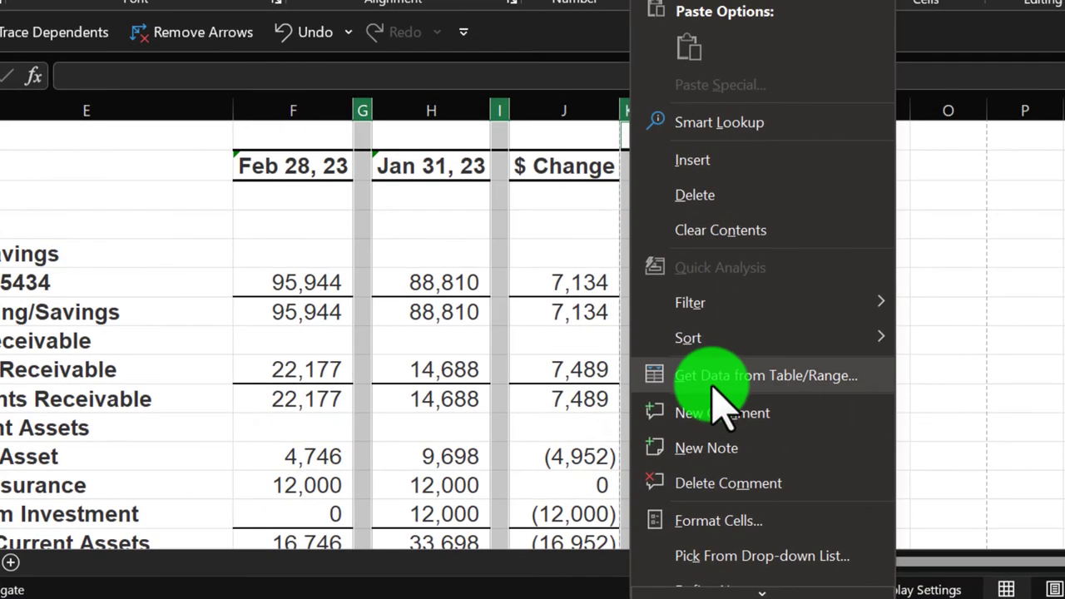
pyautogui.click(695, 197)
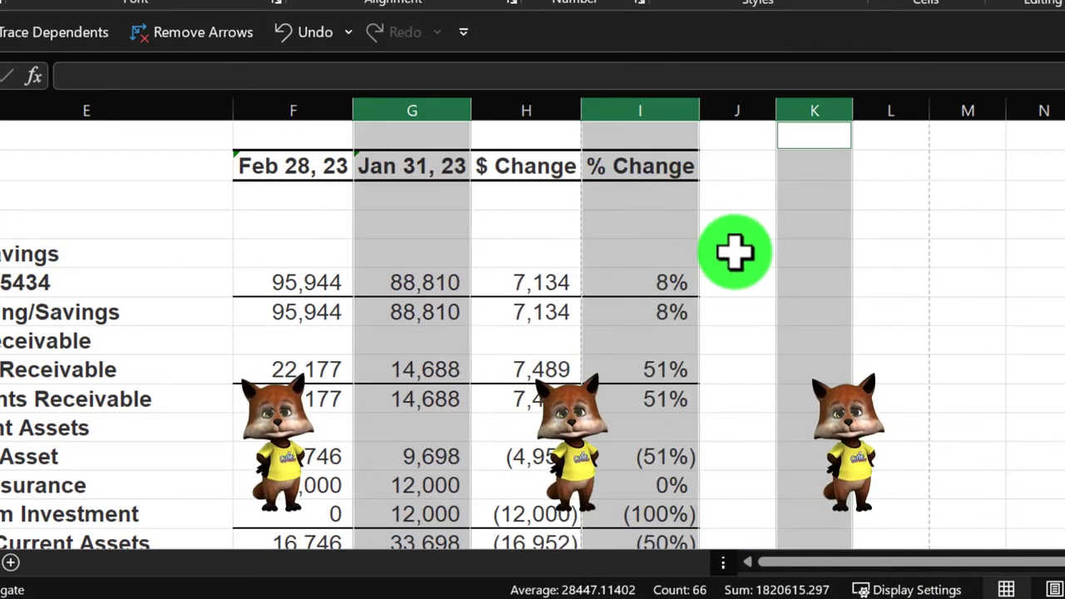
pyautogui.click(735, 281)
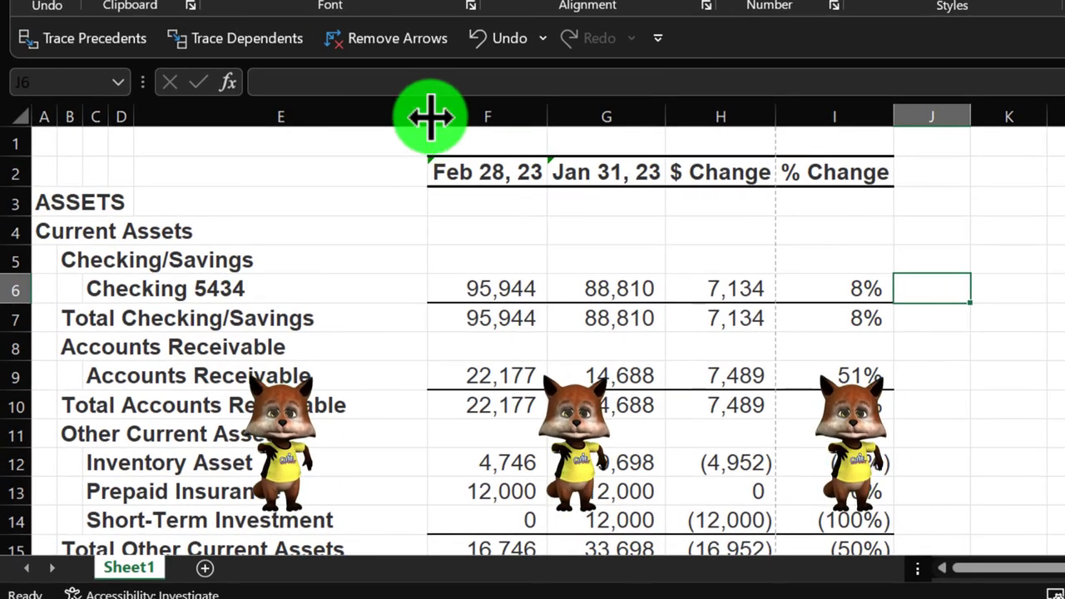
# - Narrow column E, which holds the account names, and check how the labels fit down the sheet
pyautogui.moveTo(431, 116); pyautogui.dragTo(359, 119)
pyautogui.scroll(-2, 513, 294)
pyautogui.scroll(-6, 514, 297)
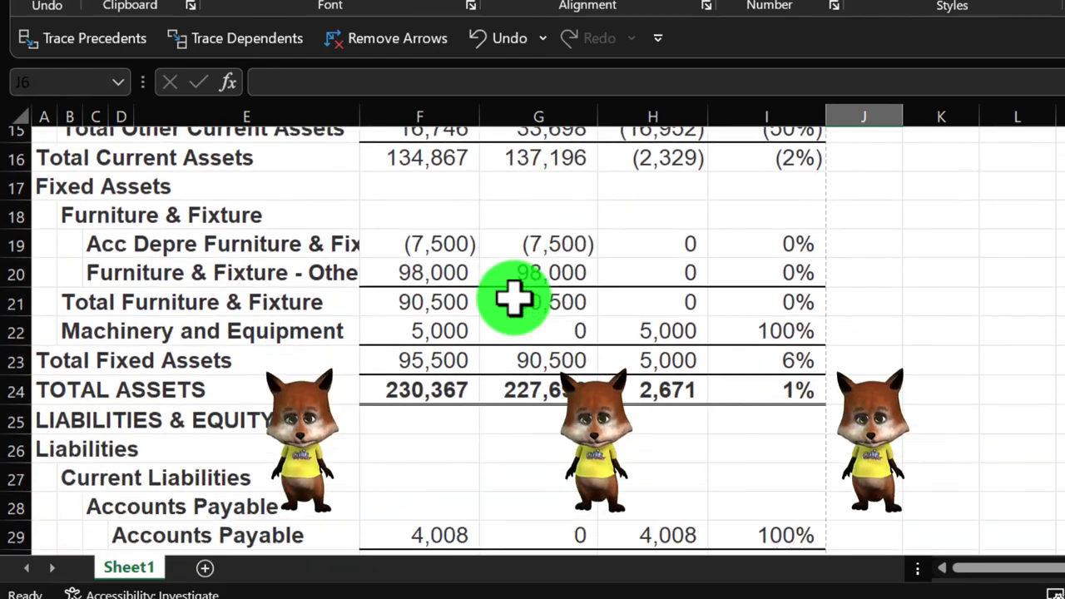
pyautogui.scroll(10, 513, 297)
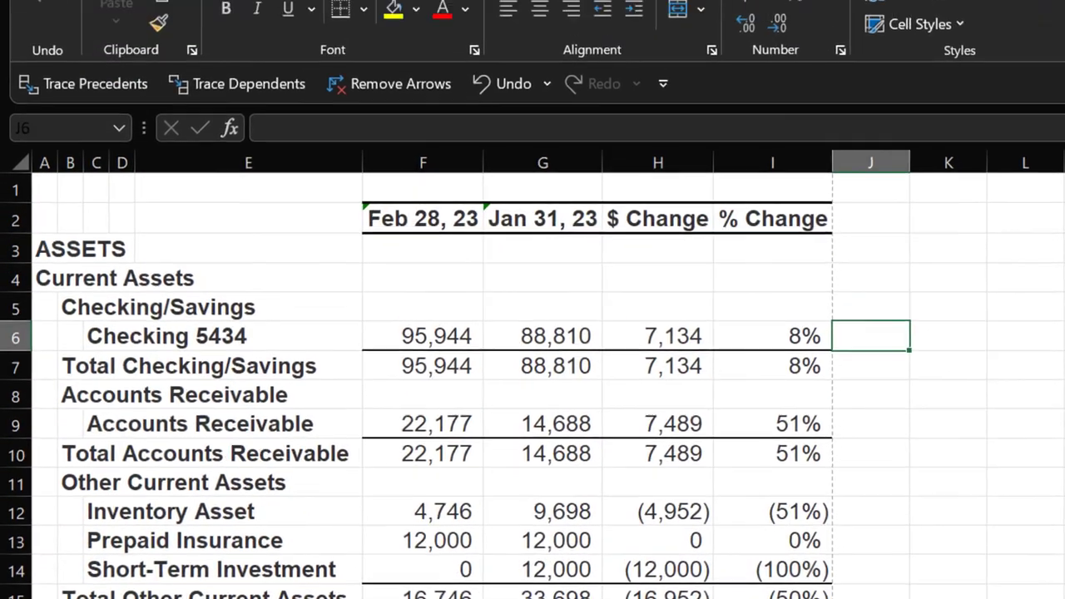
# - Start saving the workbook as a new file and browse to the GGG Reports folder in Desktop > QuickBooks Desktop 2023
pyautogui.click(31, 2)
pyautogui.click(112, 414)
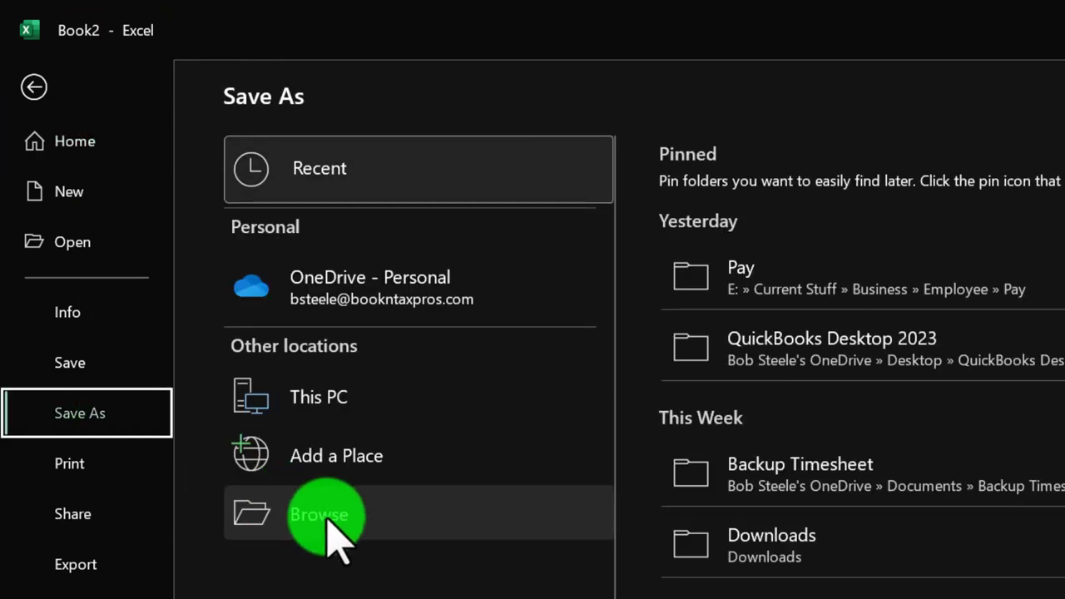
pyautogui.click(350, 535)
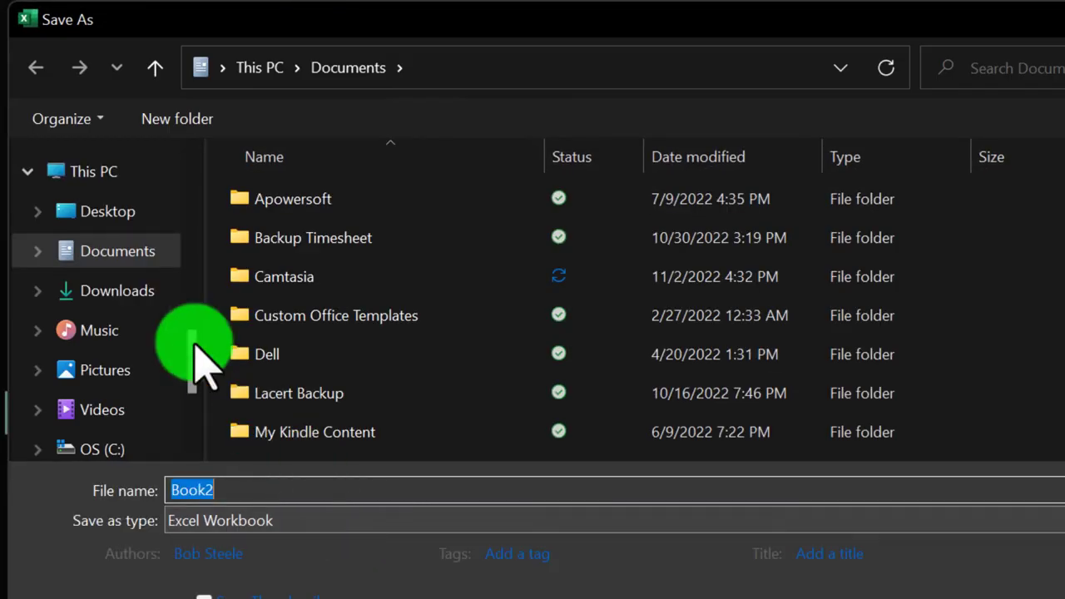
pyautogui.click(113, 216)
pyautogui.doubleClick(347, 281)
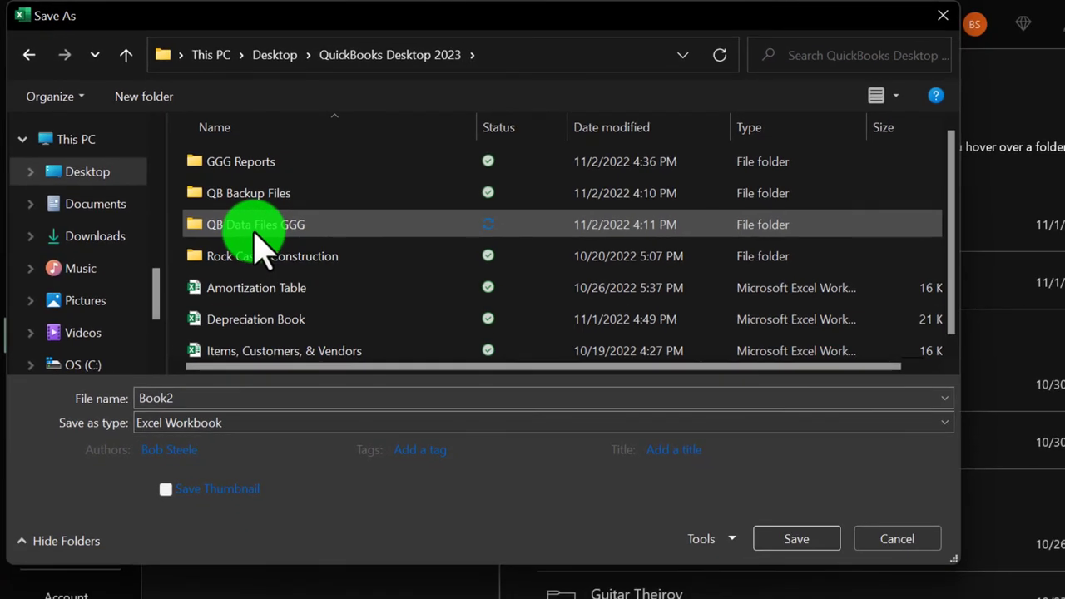
pyautogui.moveTo(313, 285)
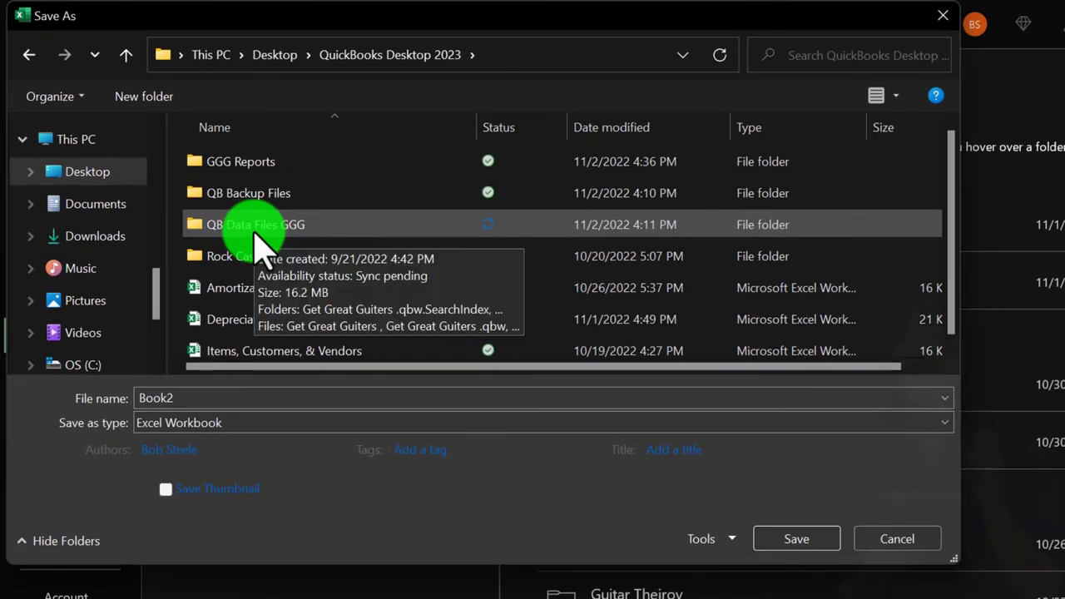
pyautogui.doubleClick(241, 161)
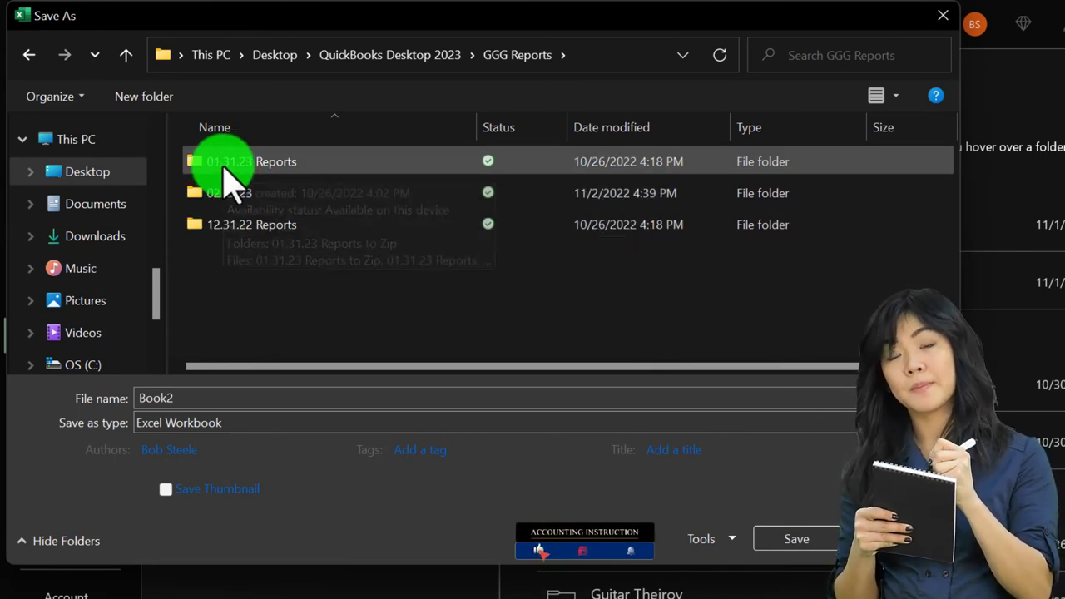
pyautogui.doubleClick(231, 171)
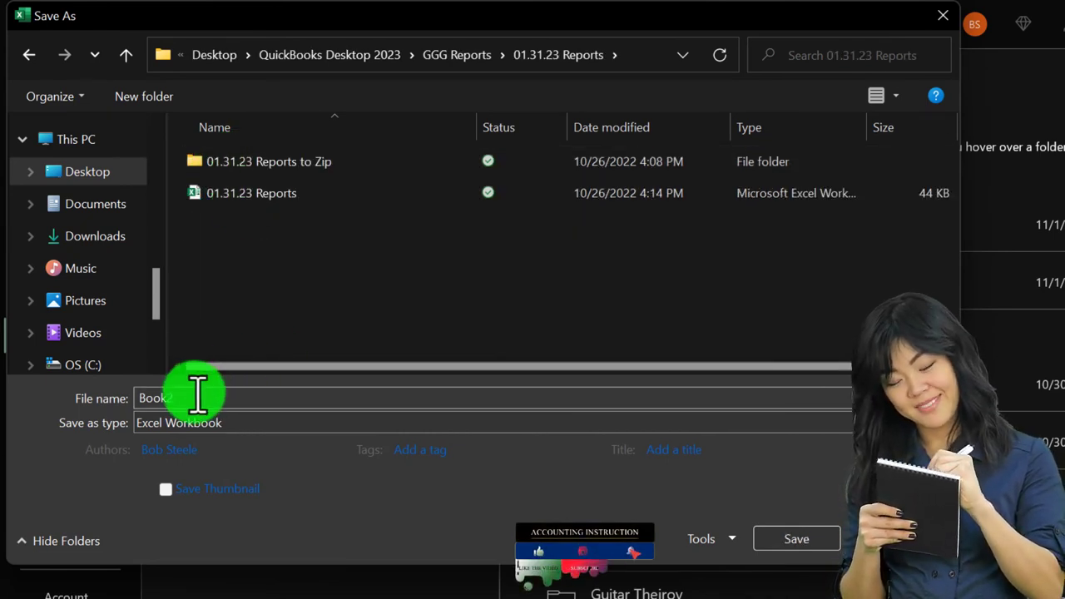
pyautogui.write('0')
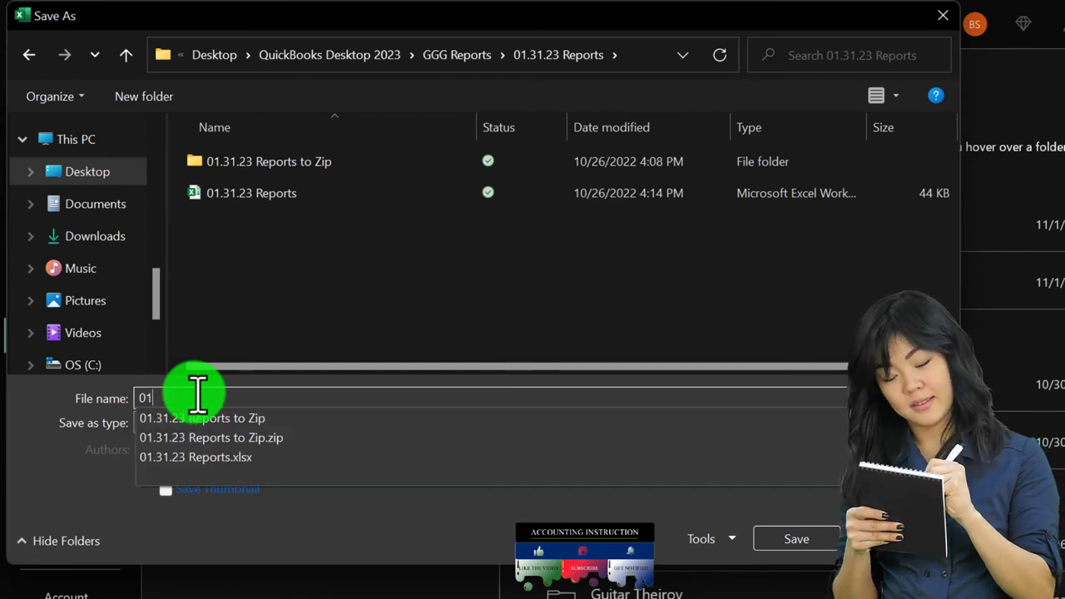
pyautogui.write('1')
pyautogui.click(452, 56)
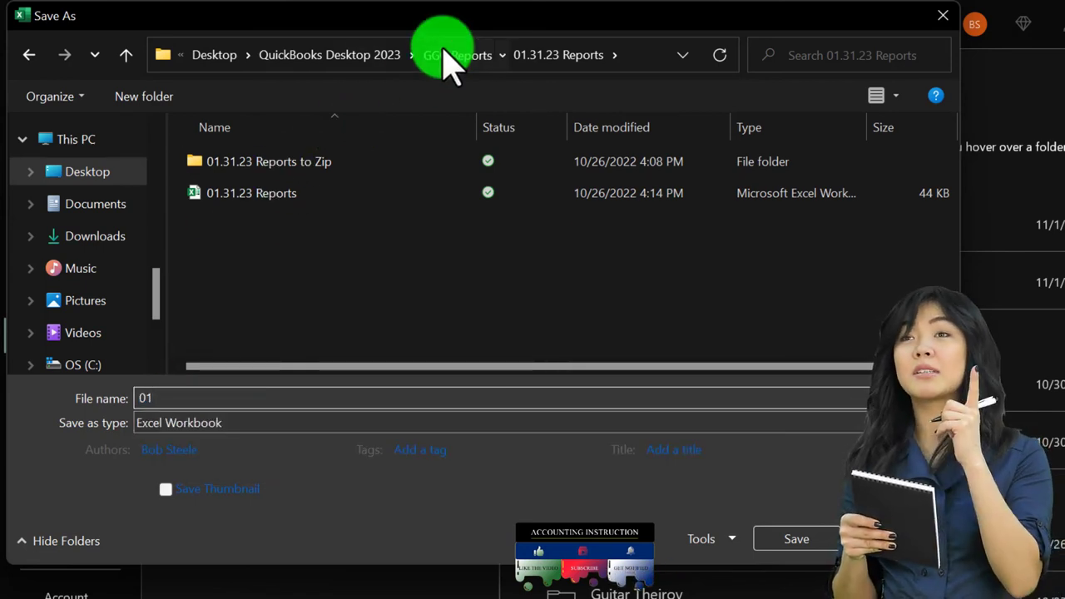
pyautogui.click(457, 55)
# - Save the workbook in the 02.28.23 folder under the name 02.28.23 Reports
pyautogui.doubleClick(233, 193)
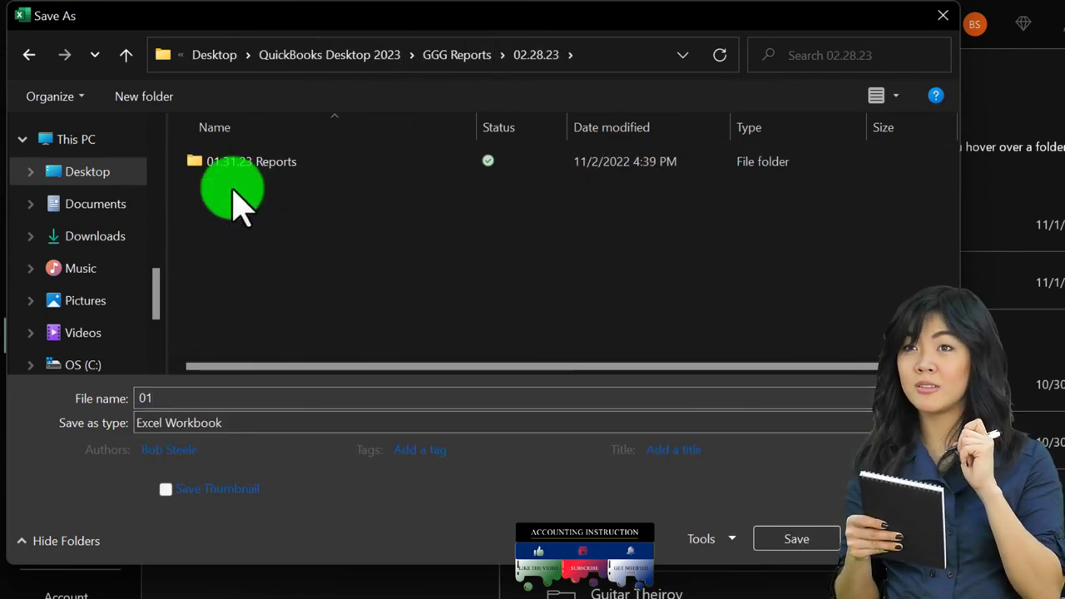
pyautogui.click(180, 401)
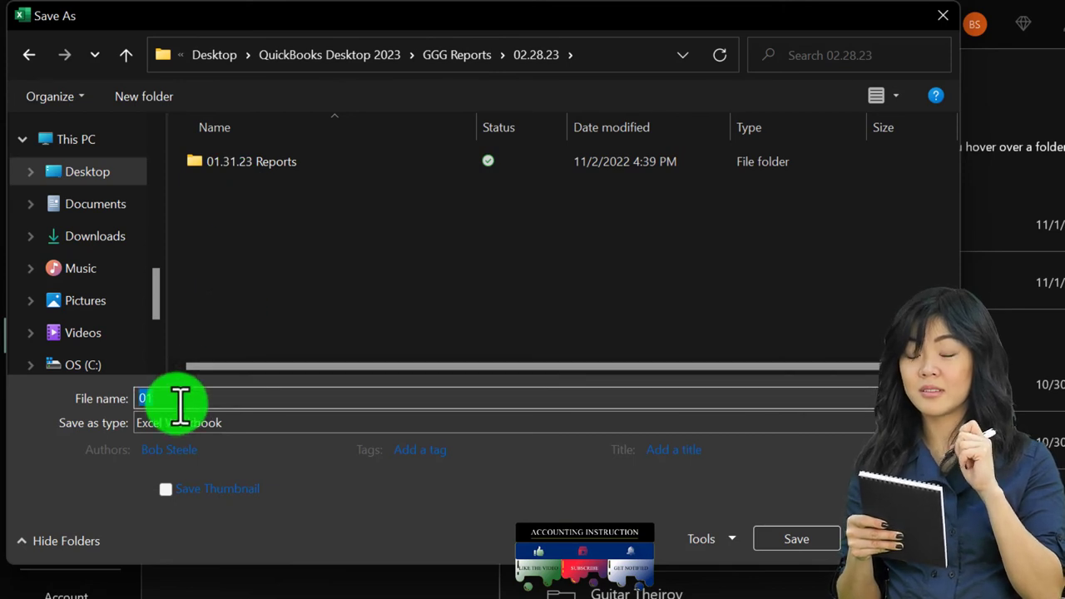
pyautogui.write('02')
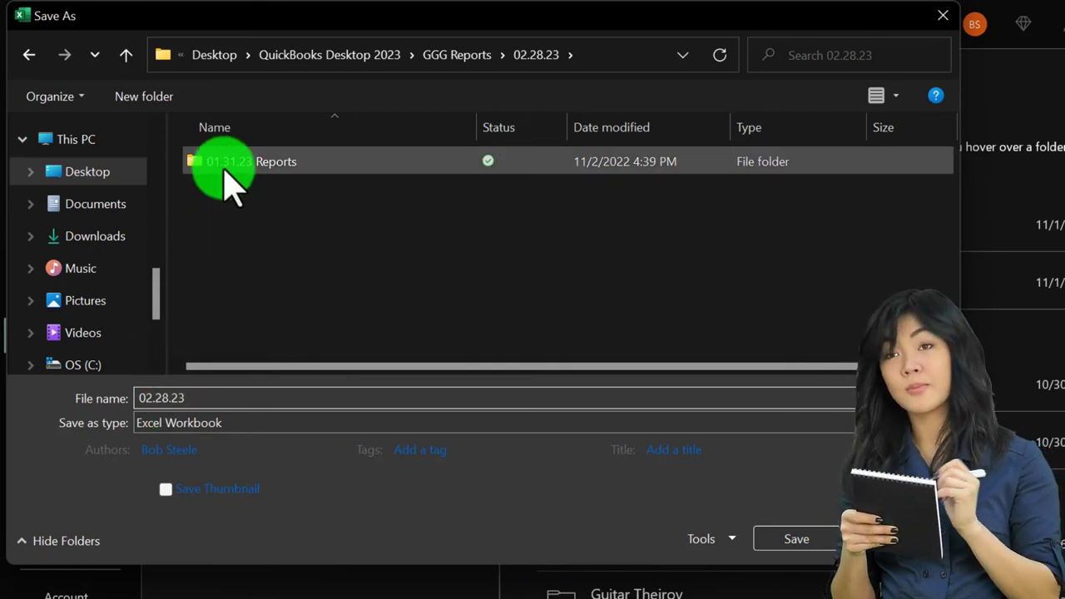
pyautogui.write('.28.23')
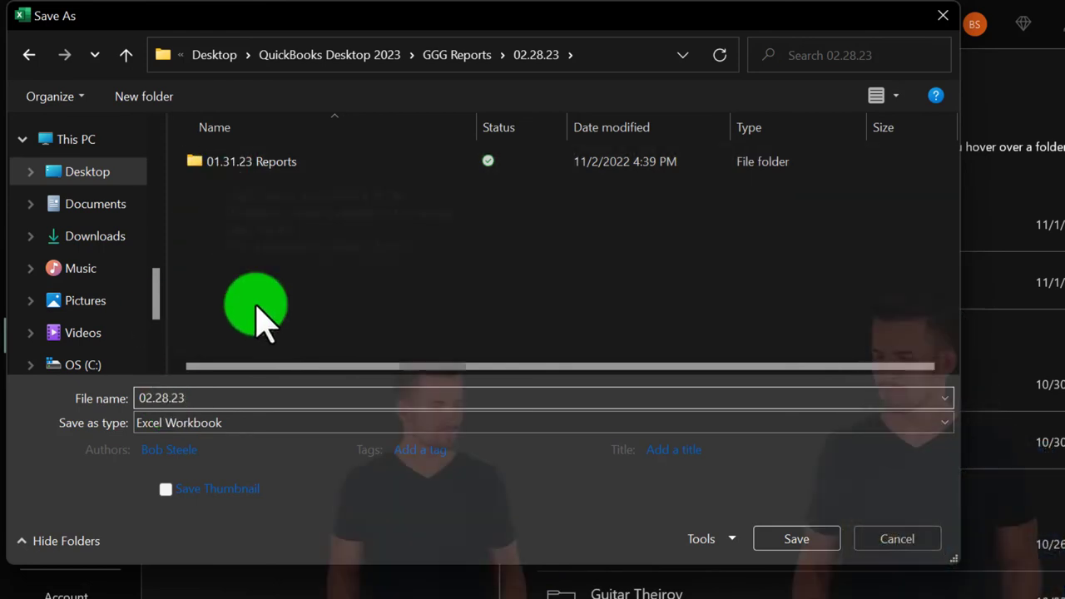
pyautogui.write(' Reports')
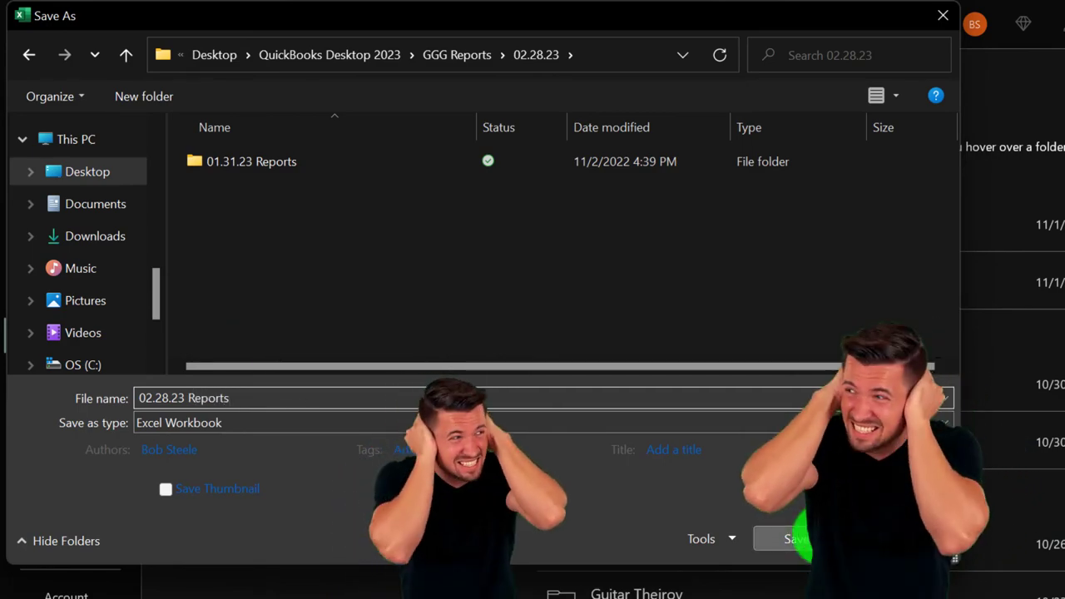
pyautogui.click(795, 539)
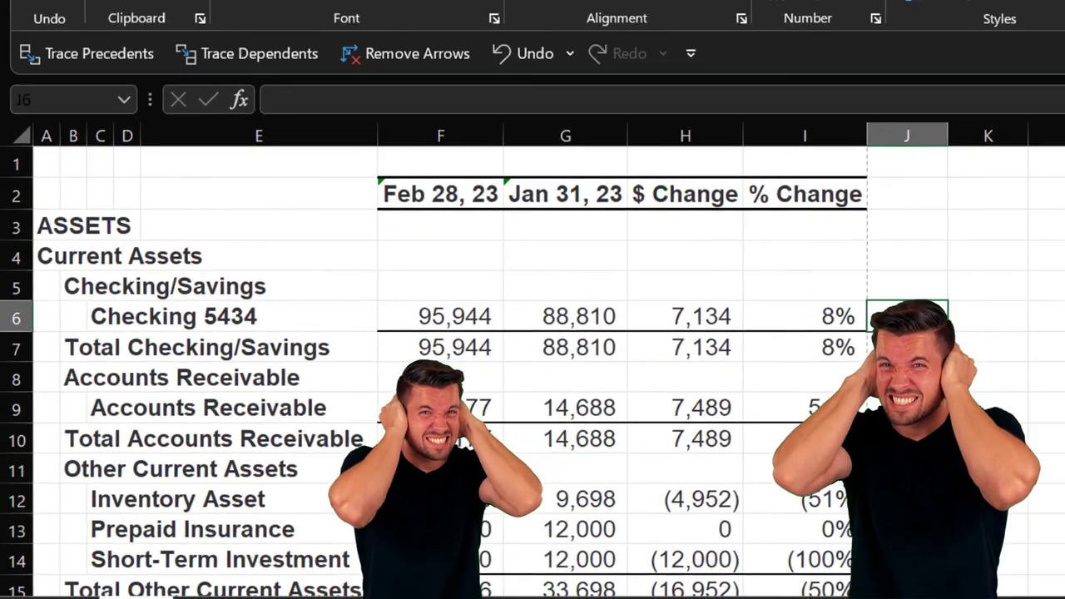
# - Switch to File Explorer, try to rename the 01.31.23 Reports folder inside 02.28.23, and go up to GGG Reports
pyautogui.moveTo(566, 595)
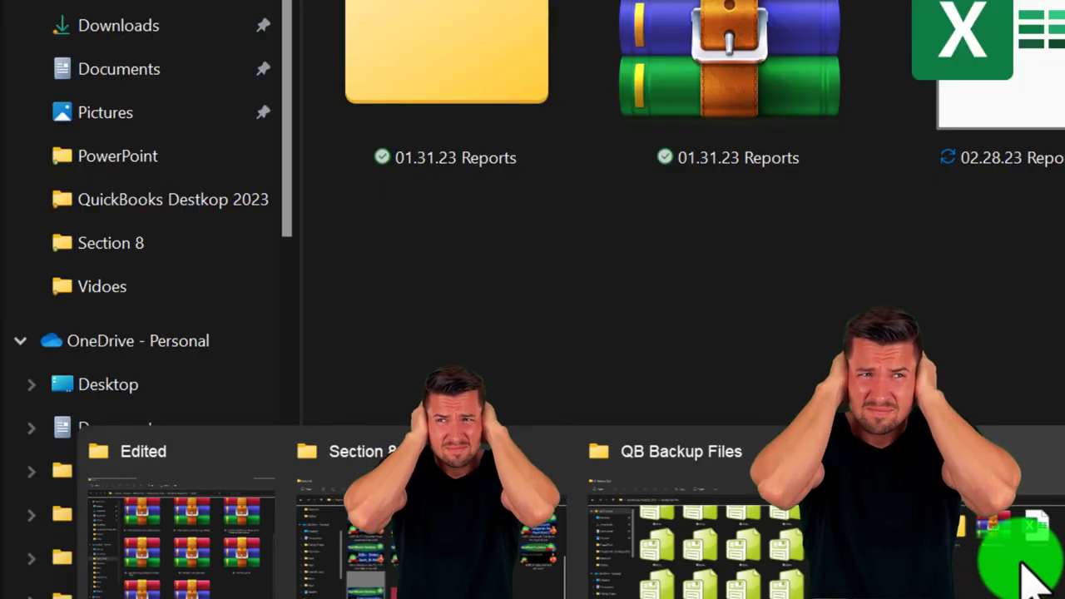
pyautogui.click(1030, 581)
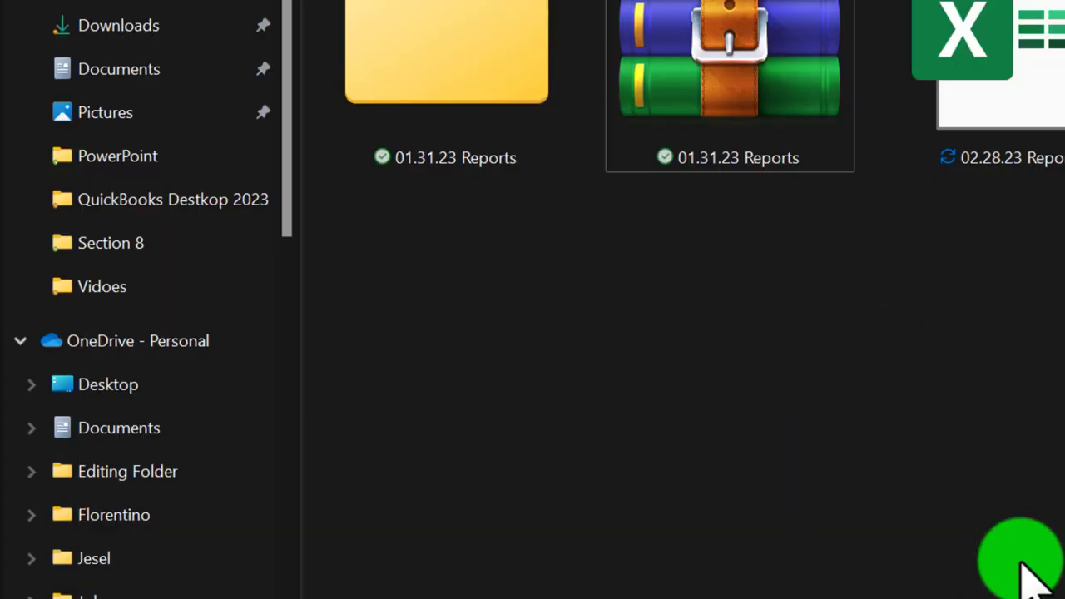
pyautogui.rightClick(341, 151)
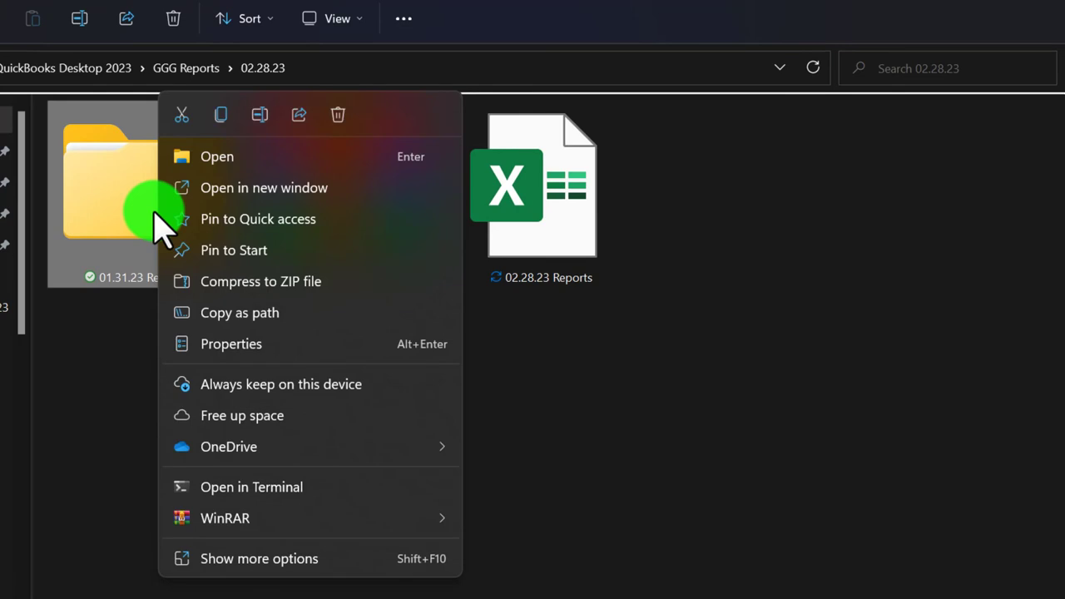
pyautogui.click(260, 116)
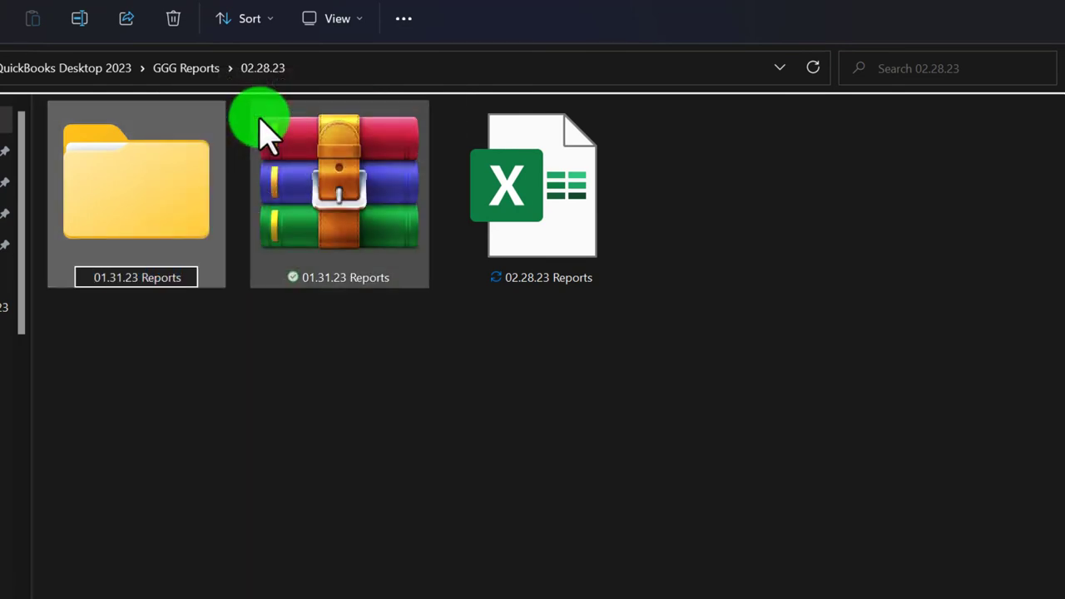
pyautogui.click(179, 69)
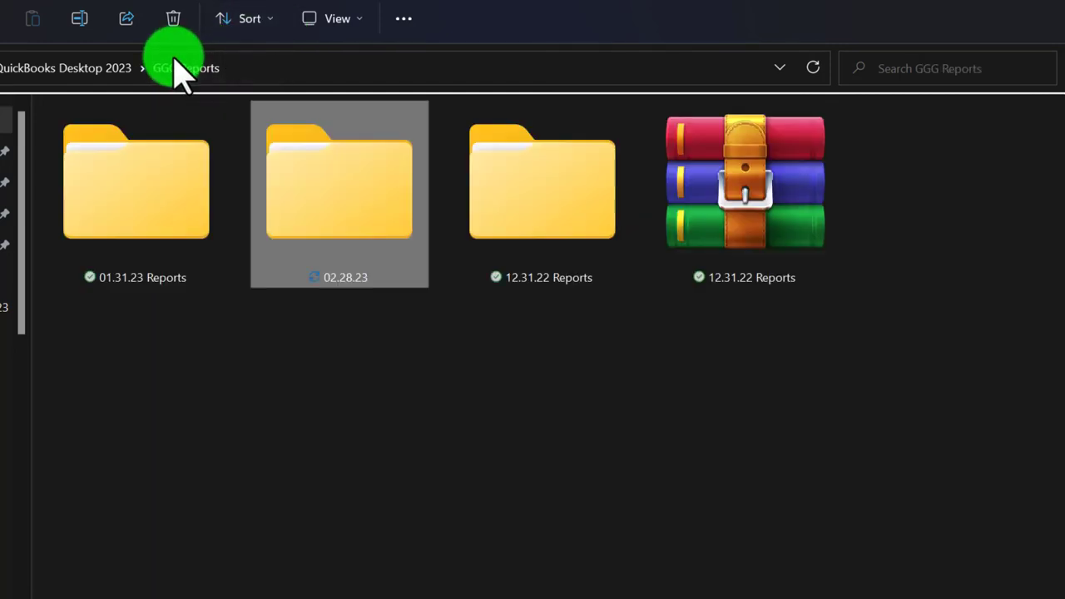